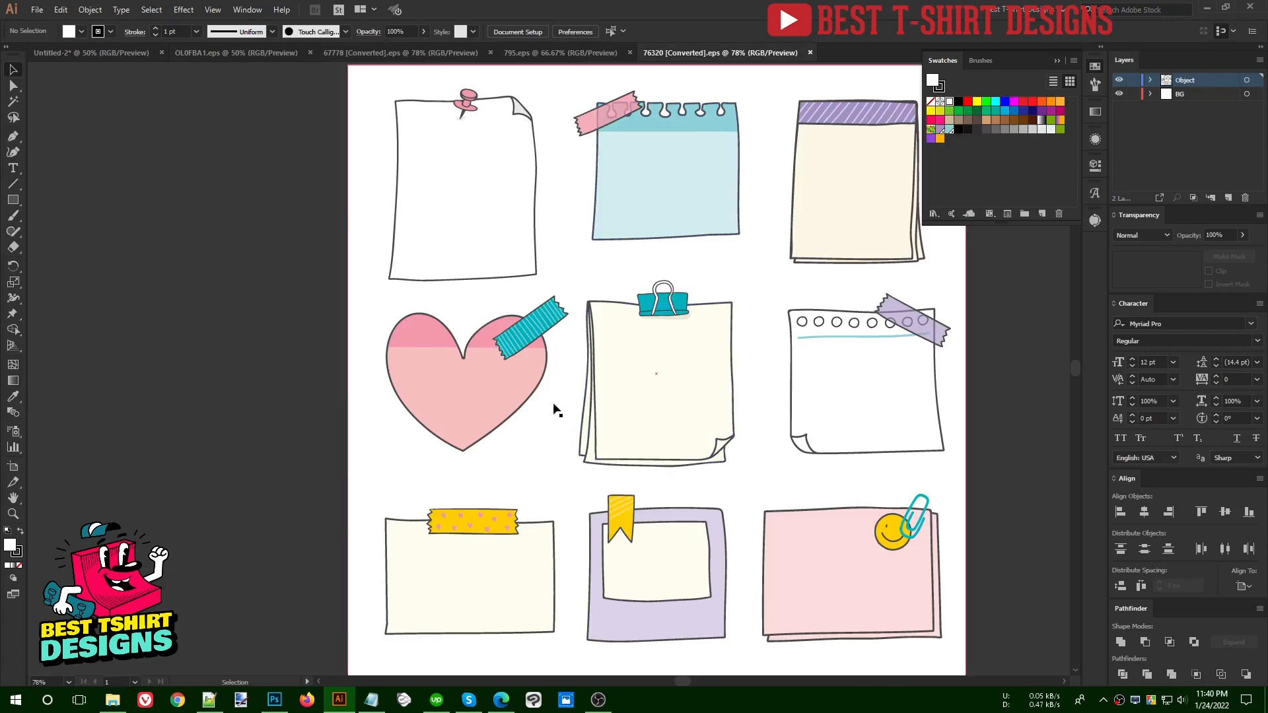
- Ungroup the sticky-note artwork and move the taped pink heart out beside the artboard
scroll(550, 405, "down", 1)
key("ctrl+a")
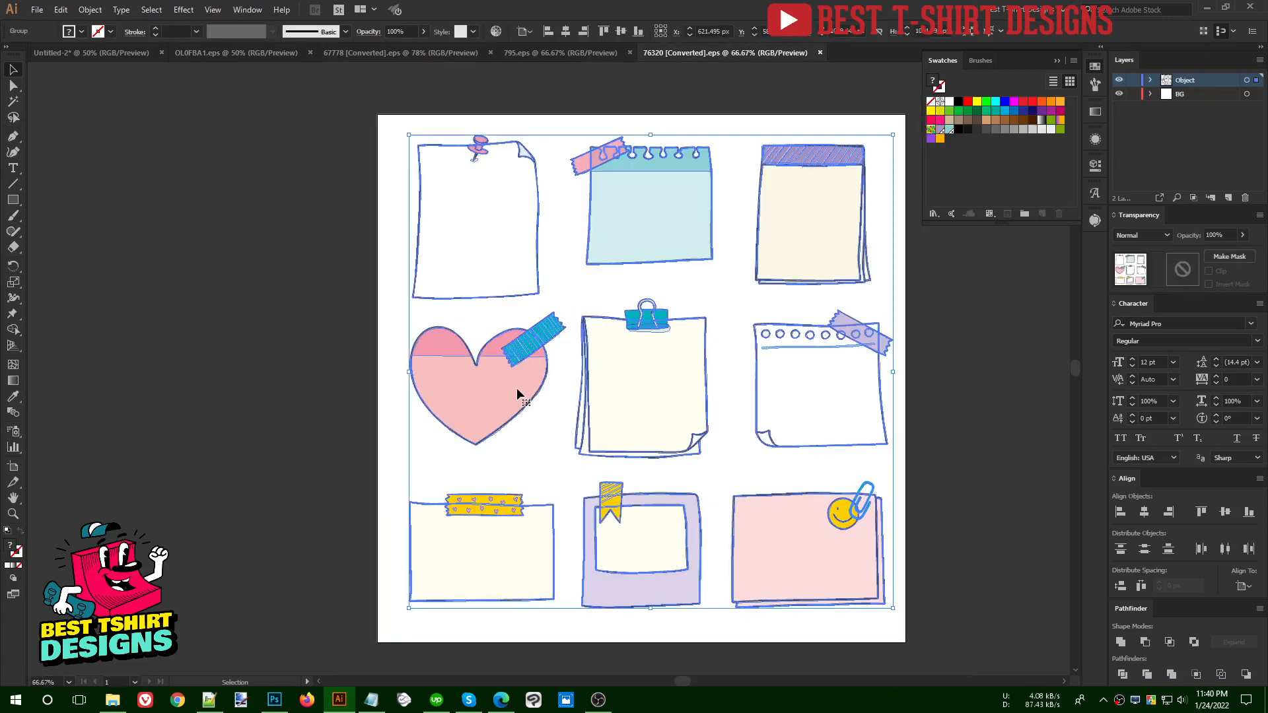
right_click(517, 387)
left_click(548, 482)
left_click(427, 395)
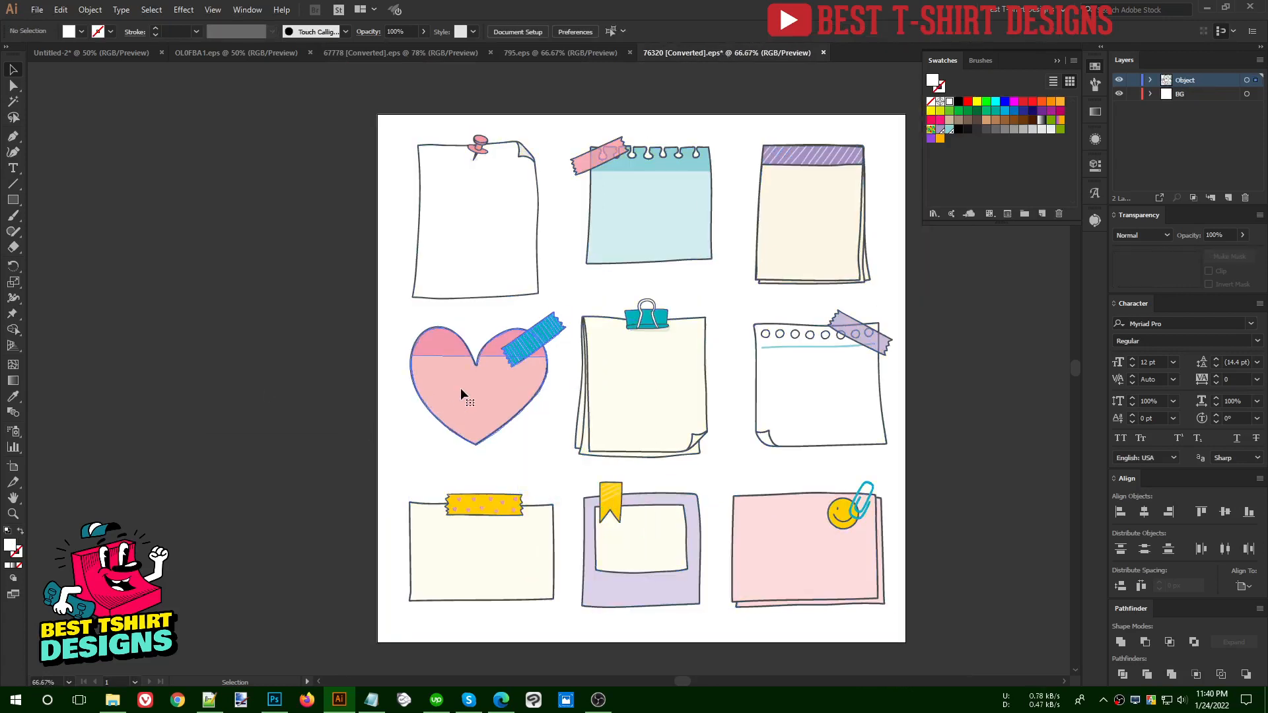
left_click_drag(474, 385, 254, 371)
- Copy the taped heart into the Untitled-2 document, scale it down and place it over the letter I beside SCRAP BOOK
key("a")
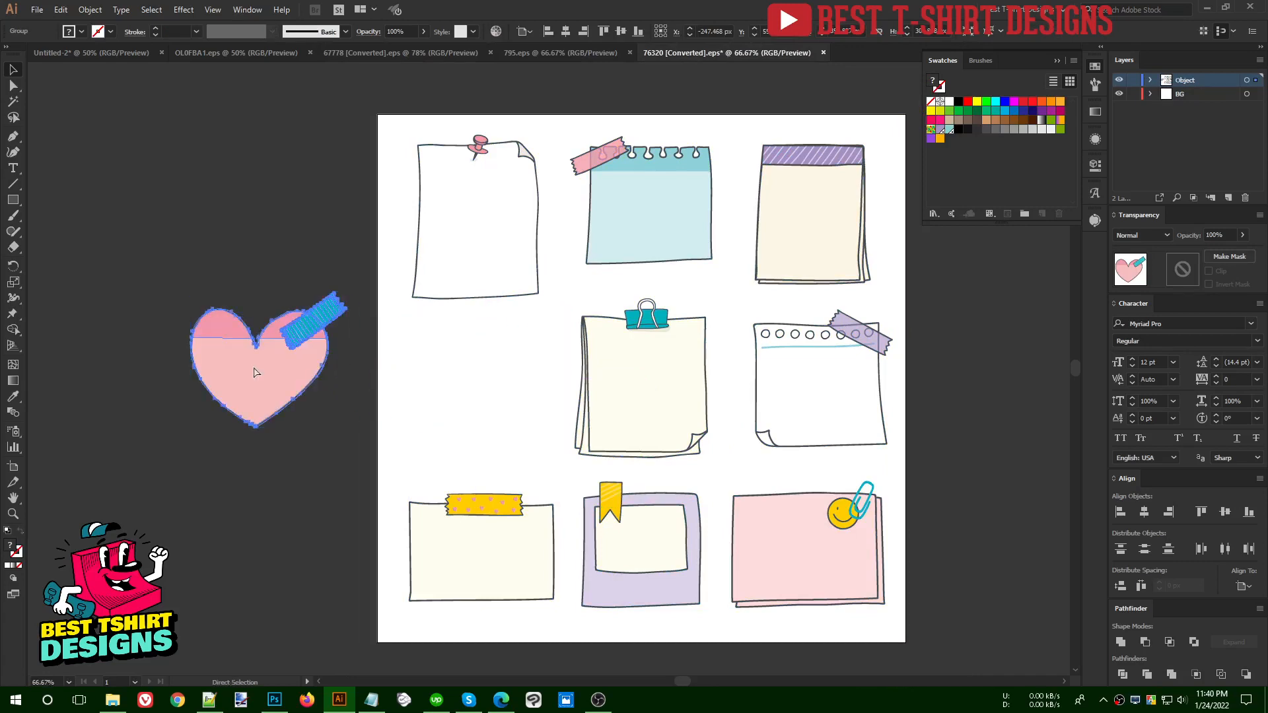
left_click(105, 53)
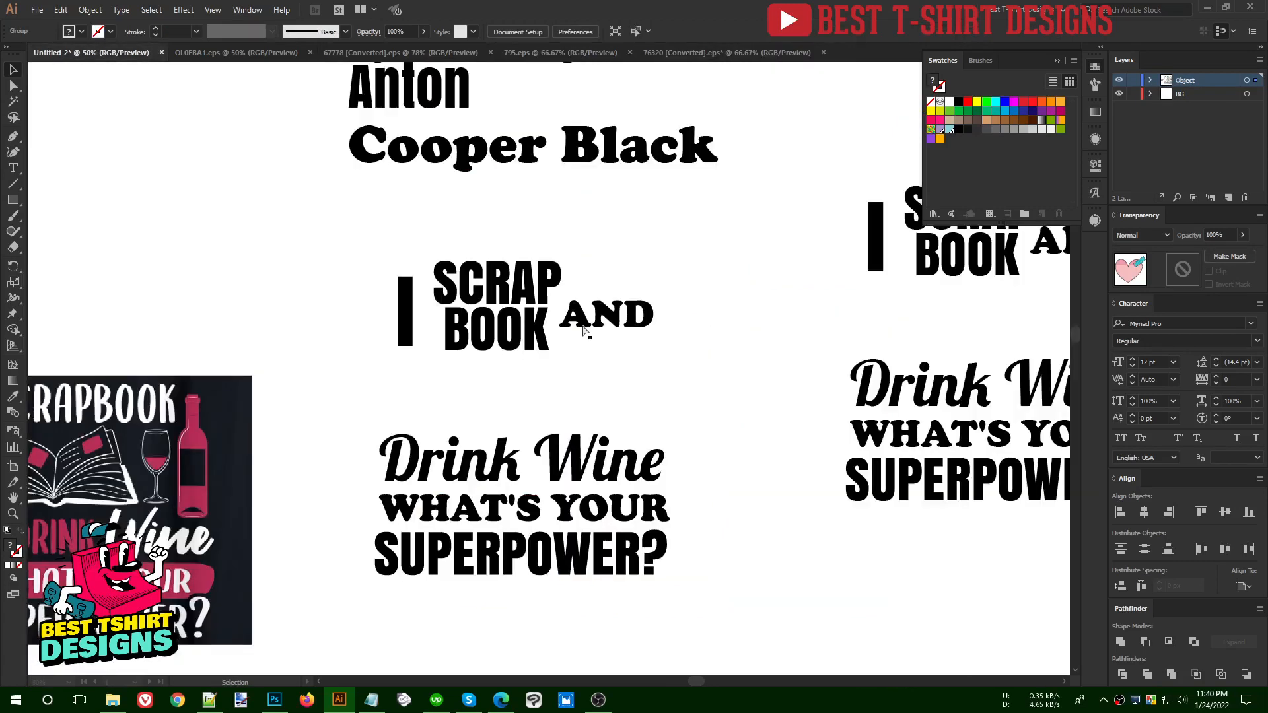
key("ctrl+v")
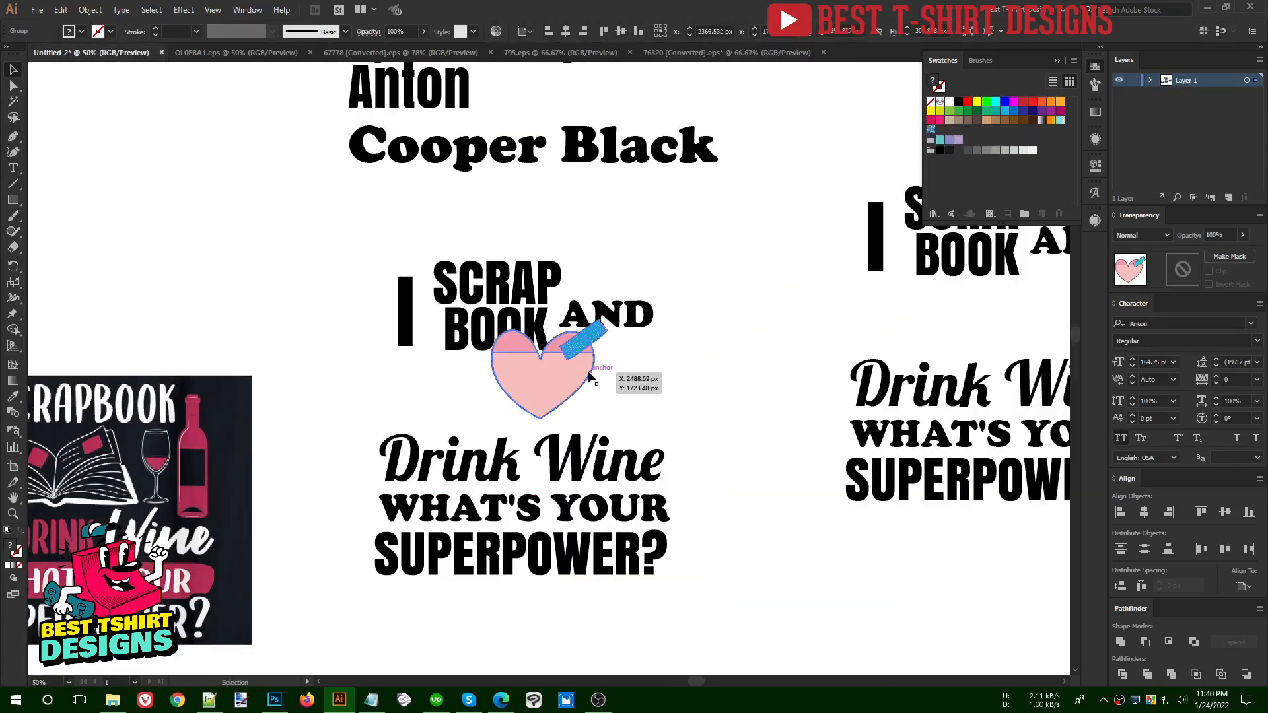
key("v")
left_click_drag(610, 367, 568, 370)
left_click_drag(462, 363, 396, 310)
scroll(354, 307, "up", 2)
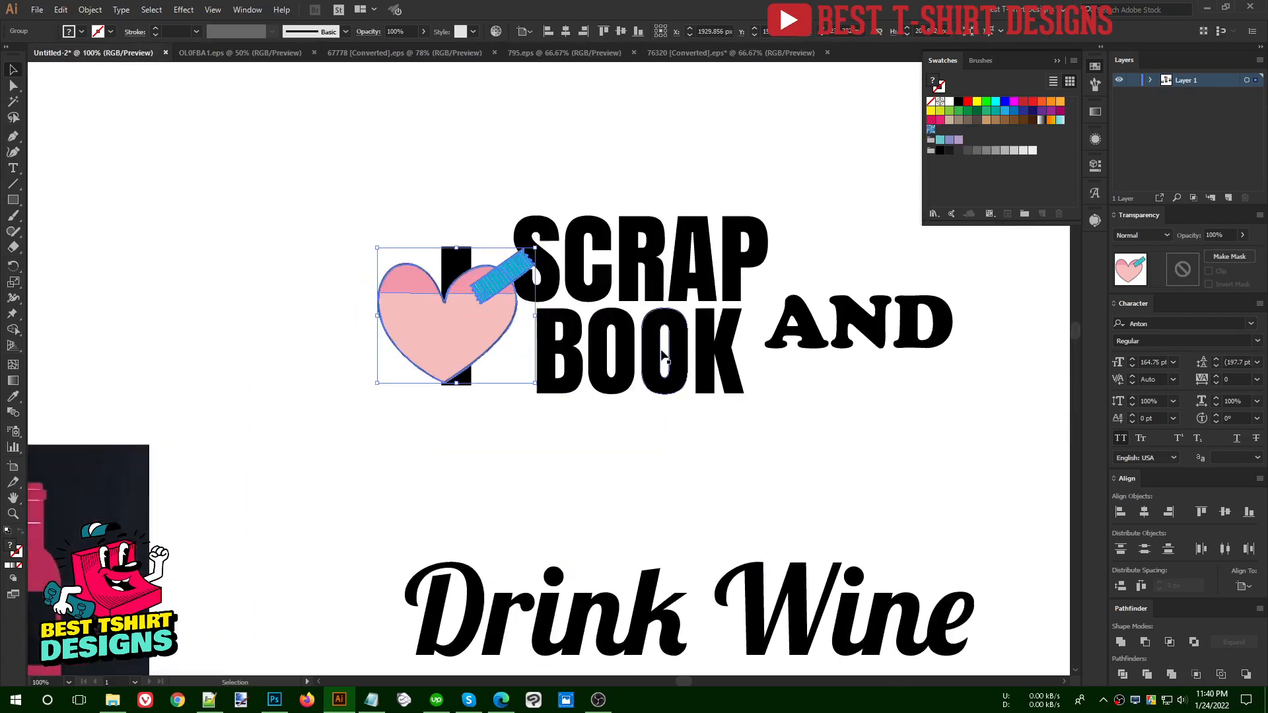
- Left-align the words SCRAP and BOOK and shift them slightly right, away from the heart
left_click(730, 385)
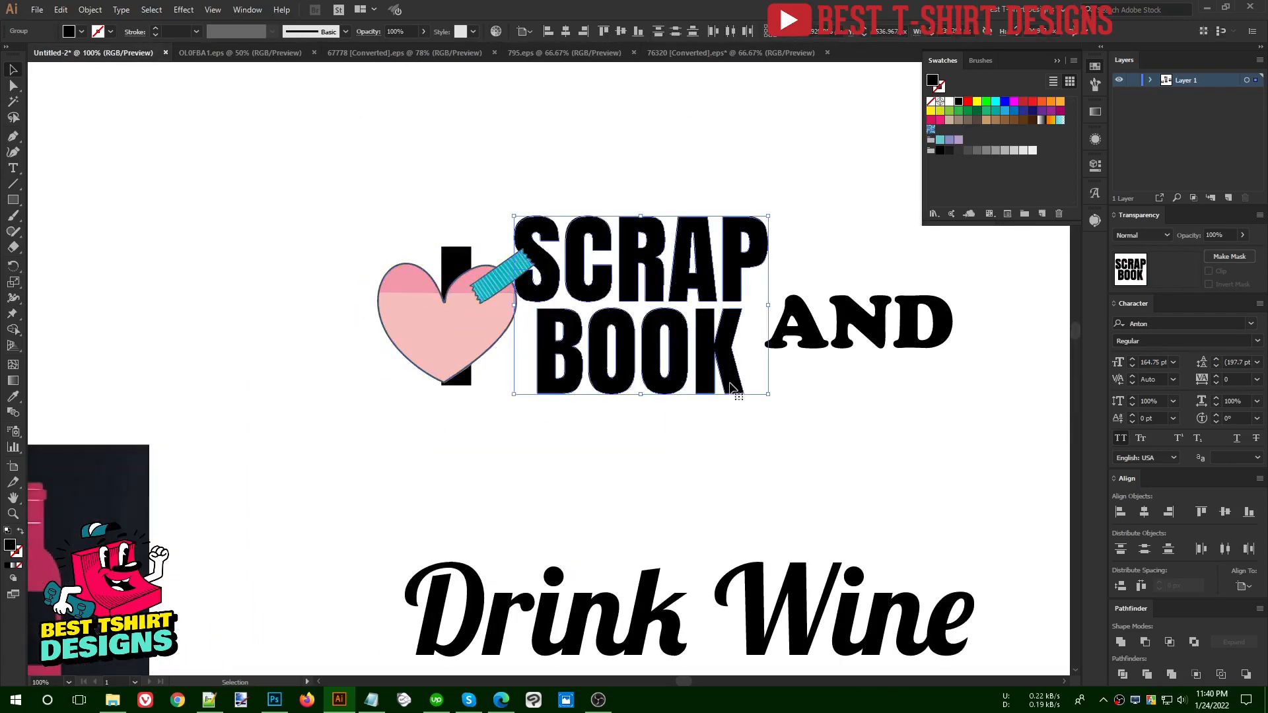
left_click(526, 31)
left_click(548, 42)
left_click(548, 32)
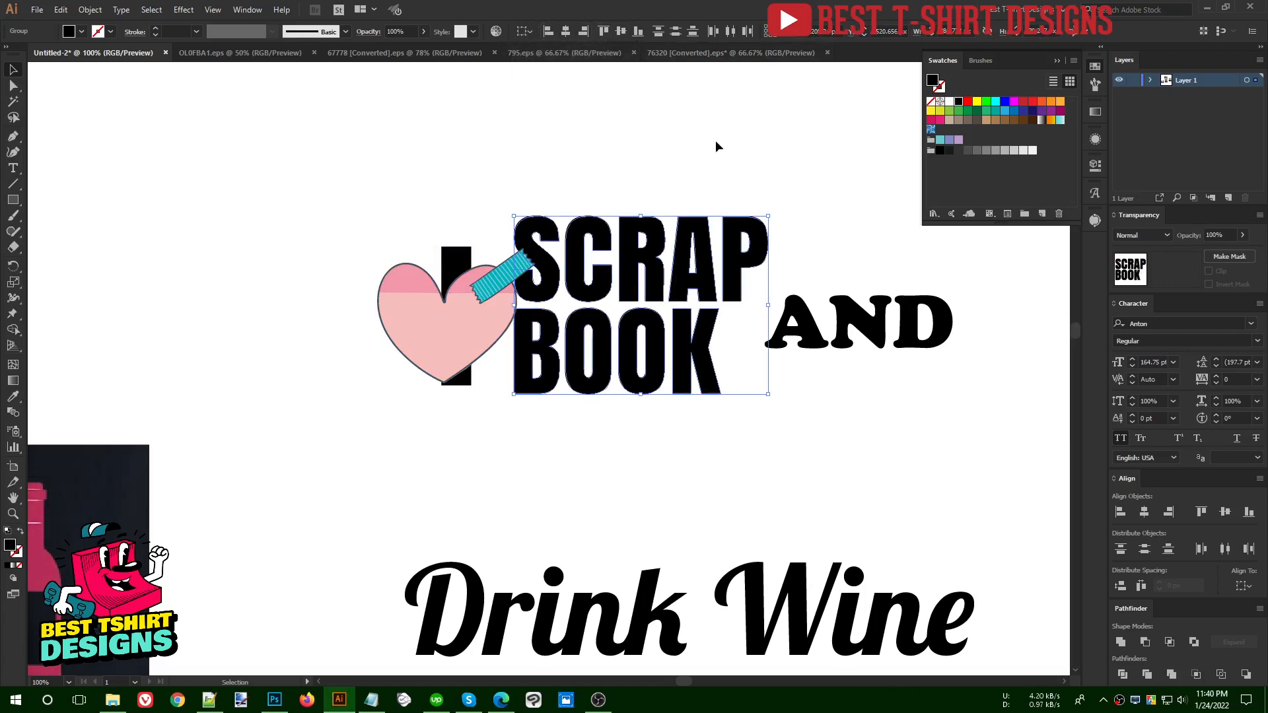
left_click_drag(712, 357, 743, 354)
- Enlarge the taped heart to match the full height of the stacked SCRAP BOOK text
left_click(478, 318)
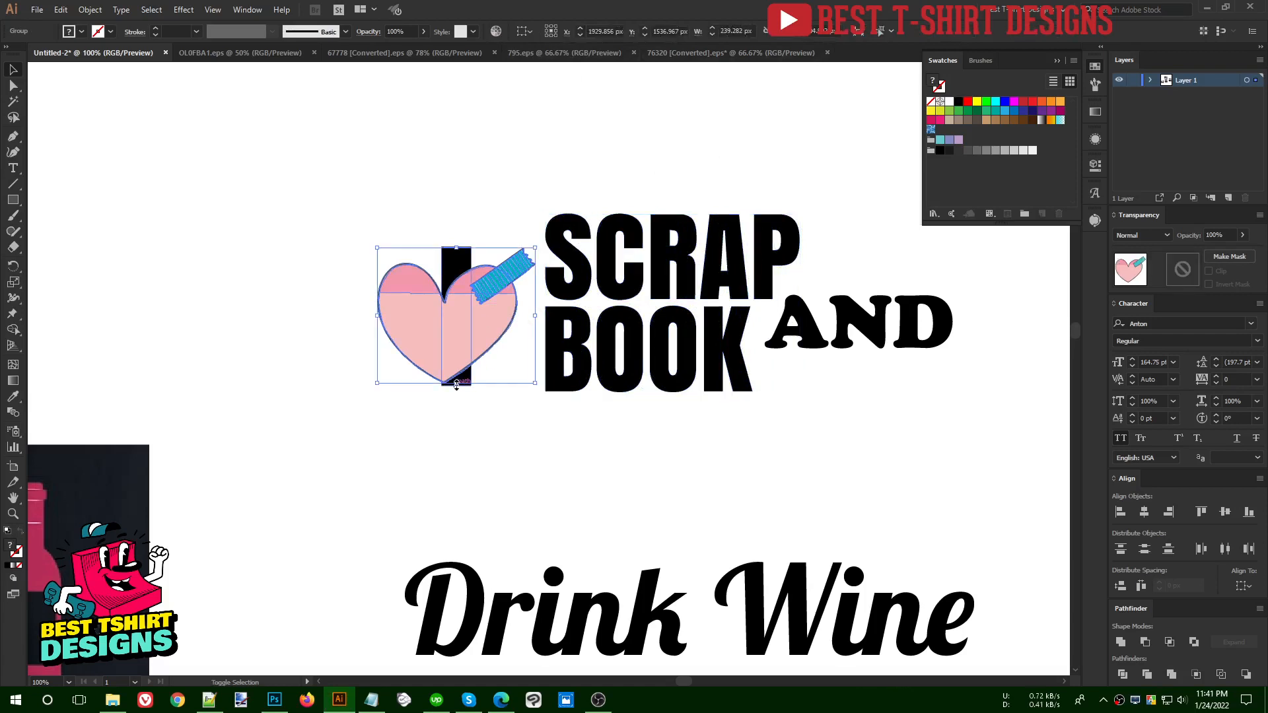
left_click_drag(457, 387, 456, 391)
left_click_drag(457, 249, 459, 214)
left_click(504, 170)
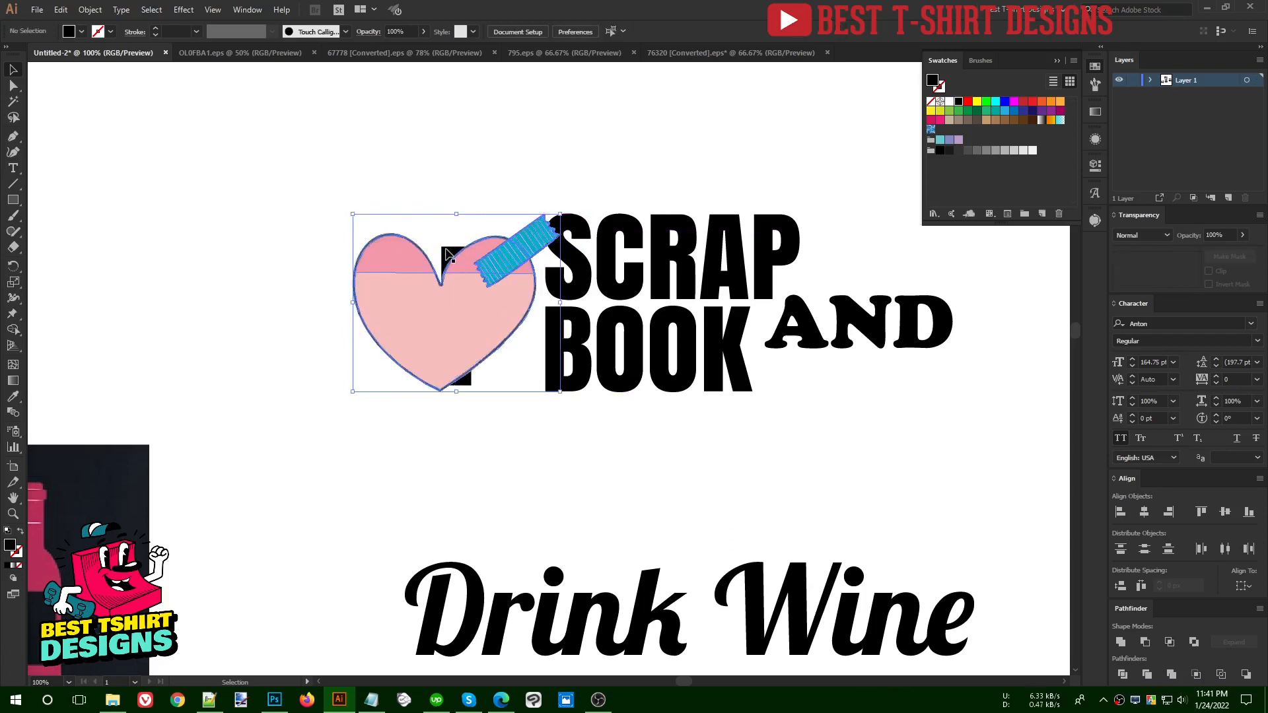
- Replace the old letter I with a new text object reading I just below the heart
left_click_drag(390, 247, 209, 187)
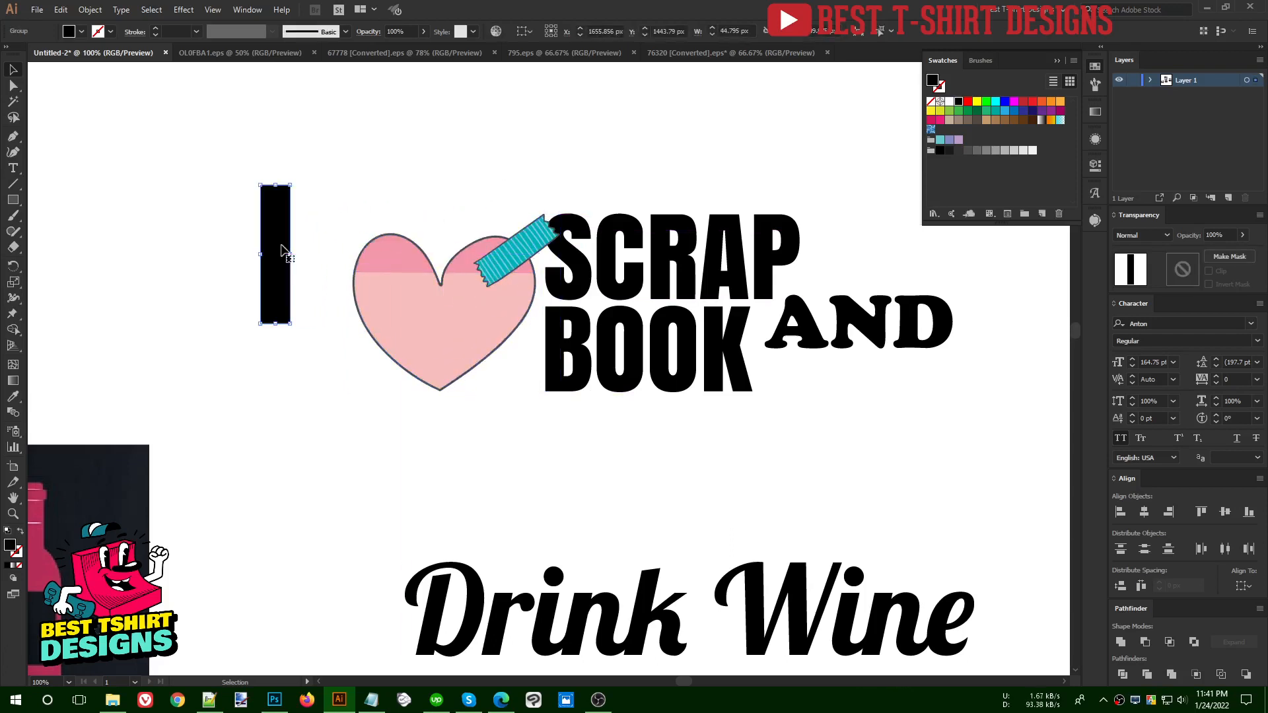
left_click_drag(282, 250, 455, 326)
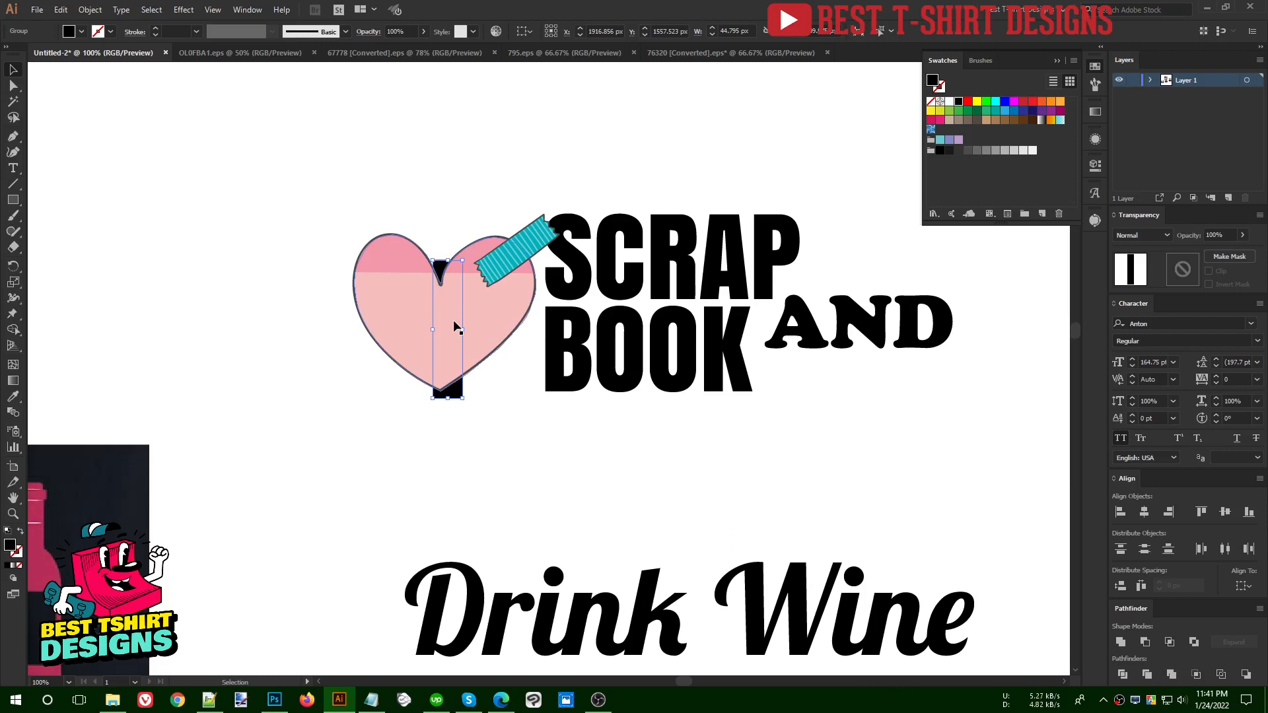
key("t")
left_click(501, 440)
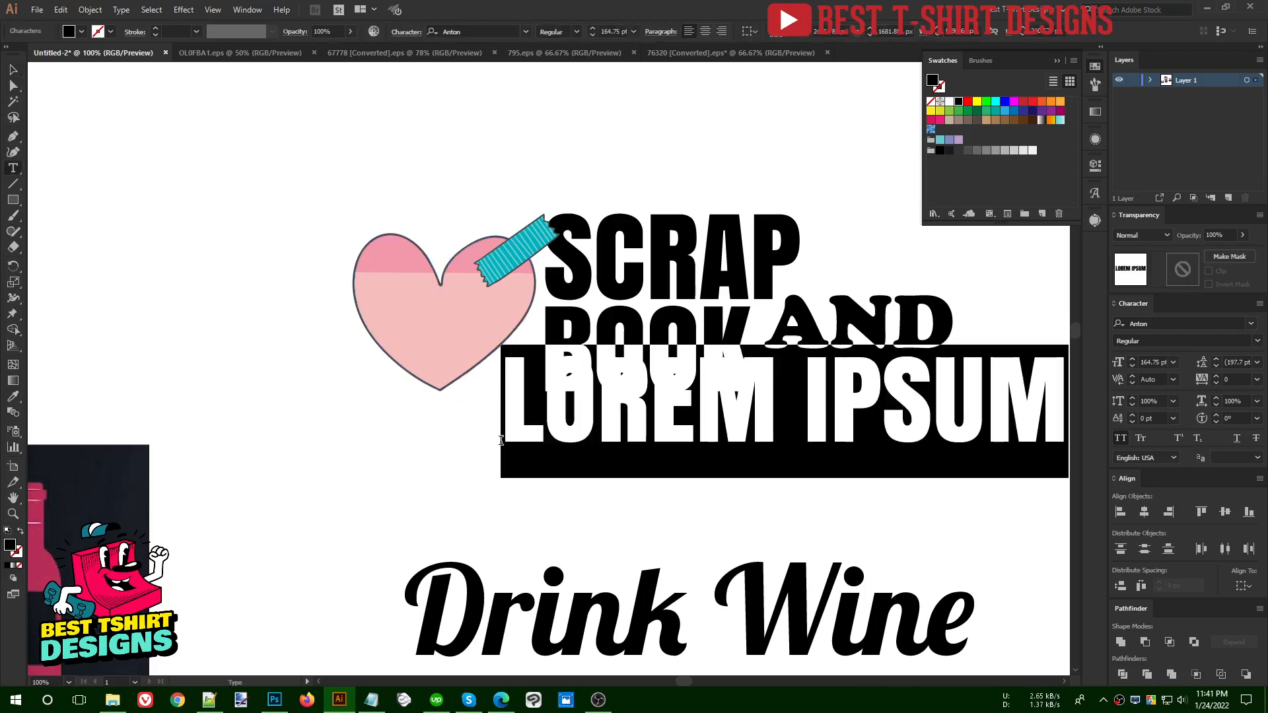
type("I")
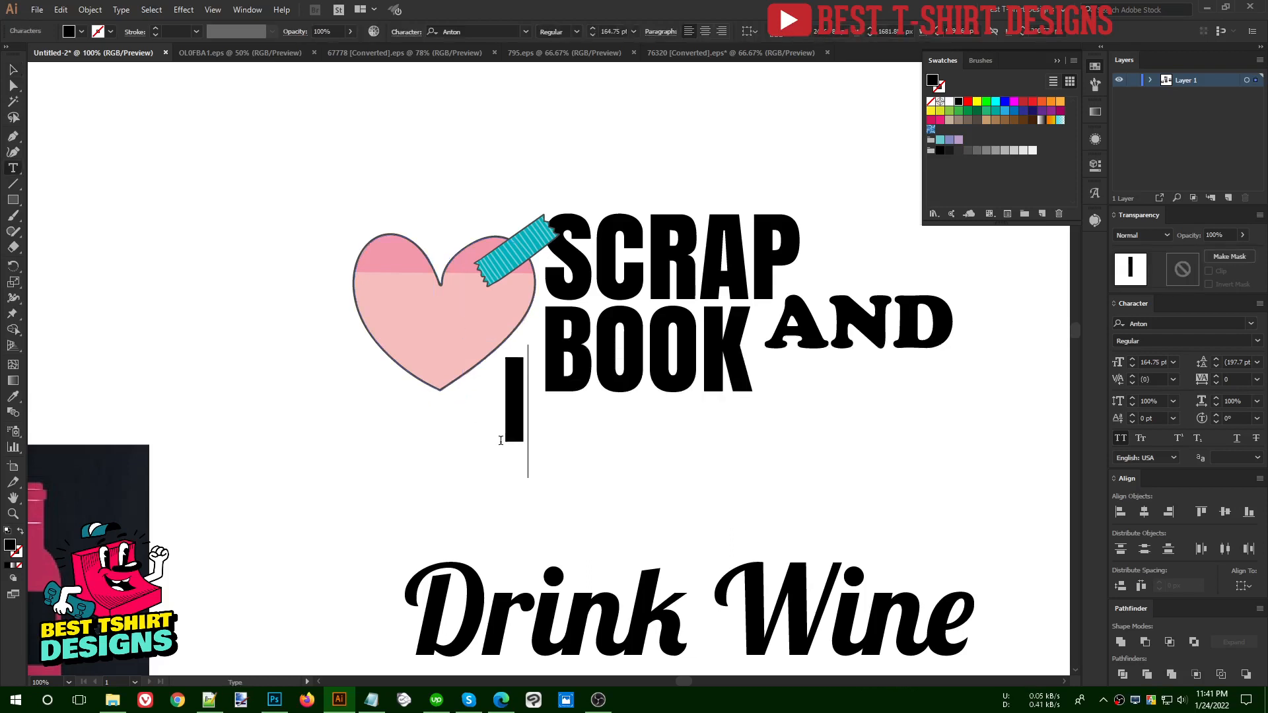
- Change the font of the new letter I to Cooper Black
left_click(13, 70)
right_click(503, 387)
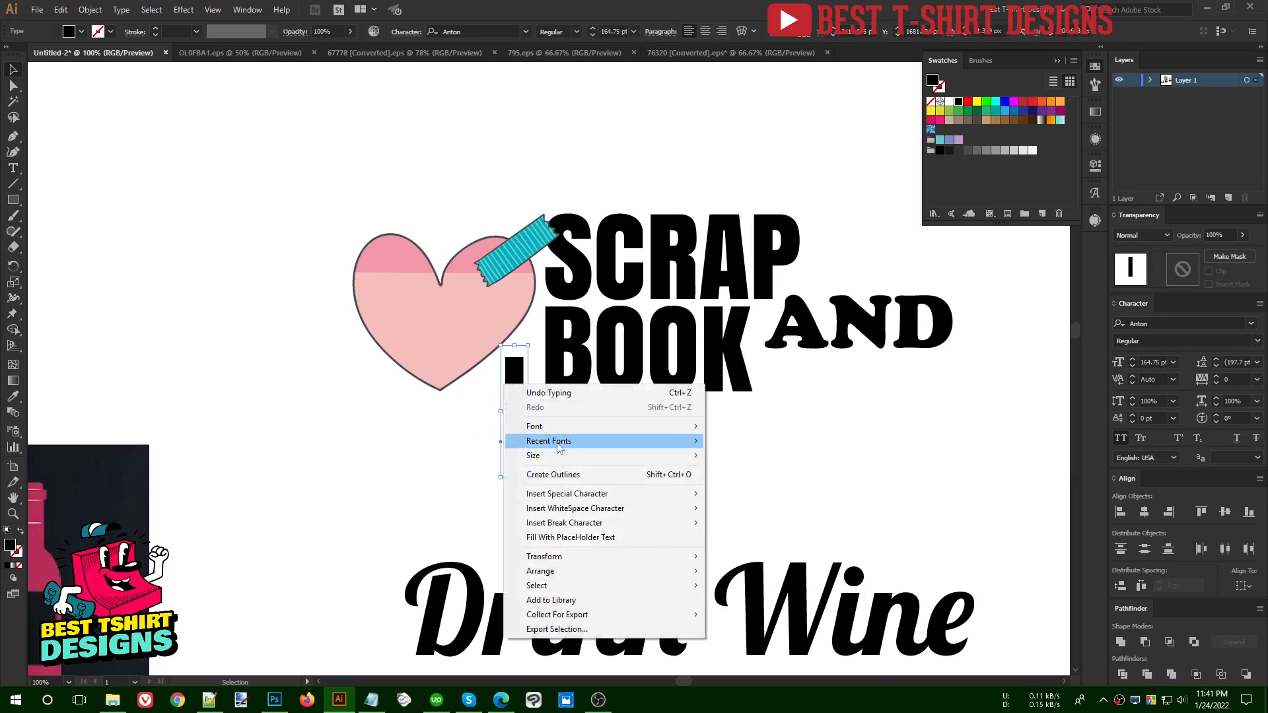
mouse_move(581, 441)
left_click(763, 471)
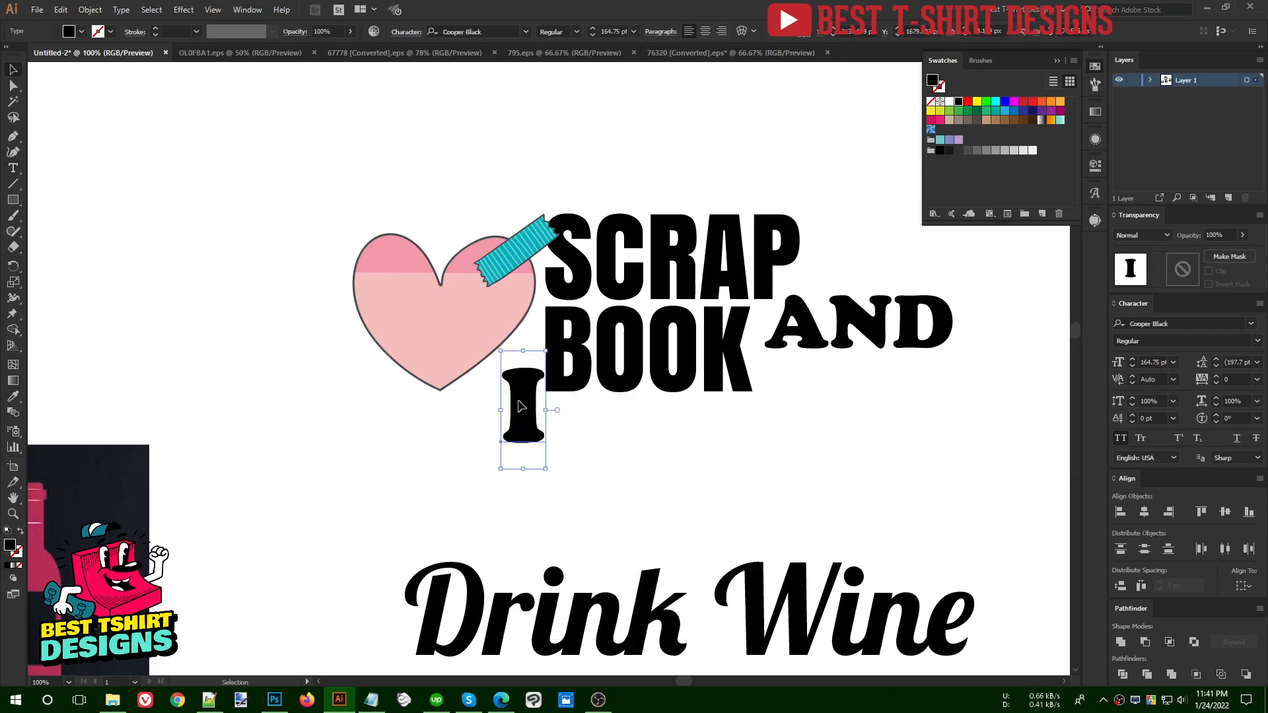
- Move the letter I into the middle of the heart and convert it to outlines
left_click_drag(519, 405, 442, 335)
right_click(442, 335)
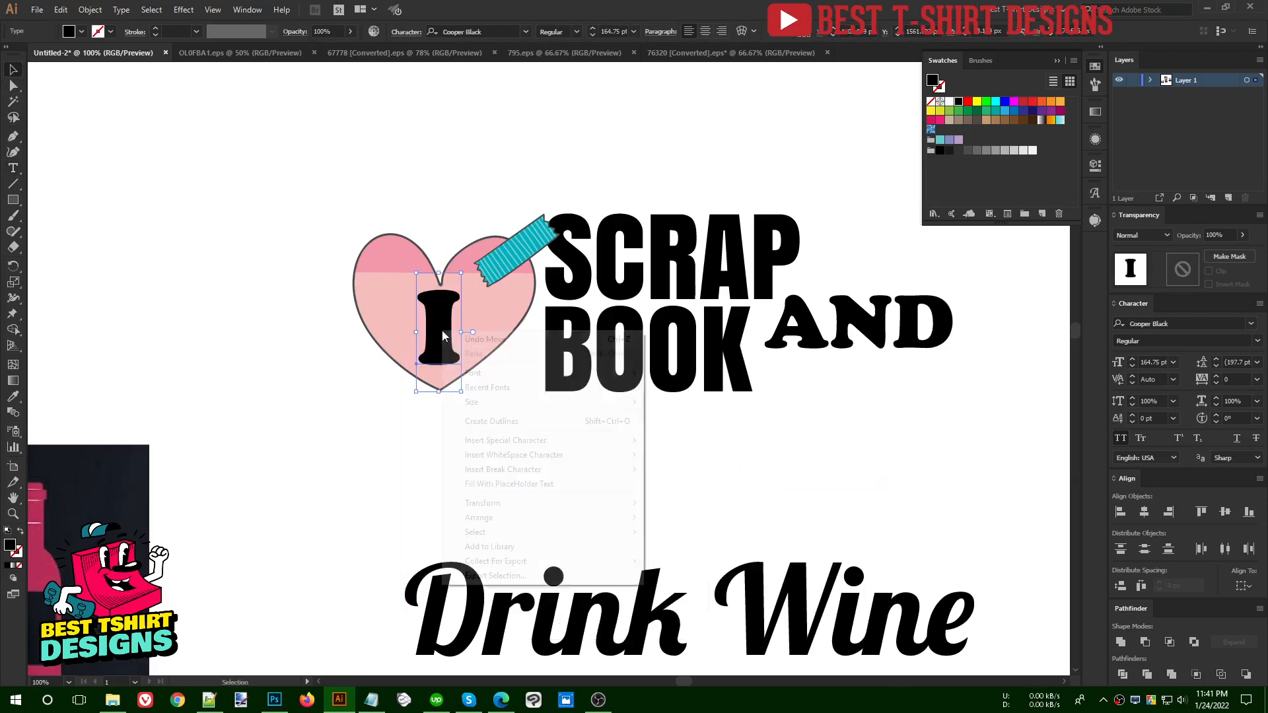
left_click(522, 421)
left_click(572, 466)
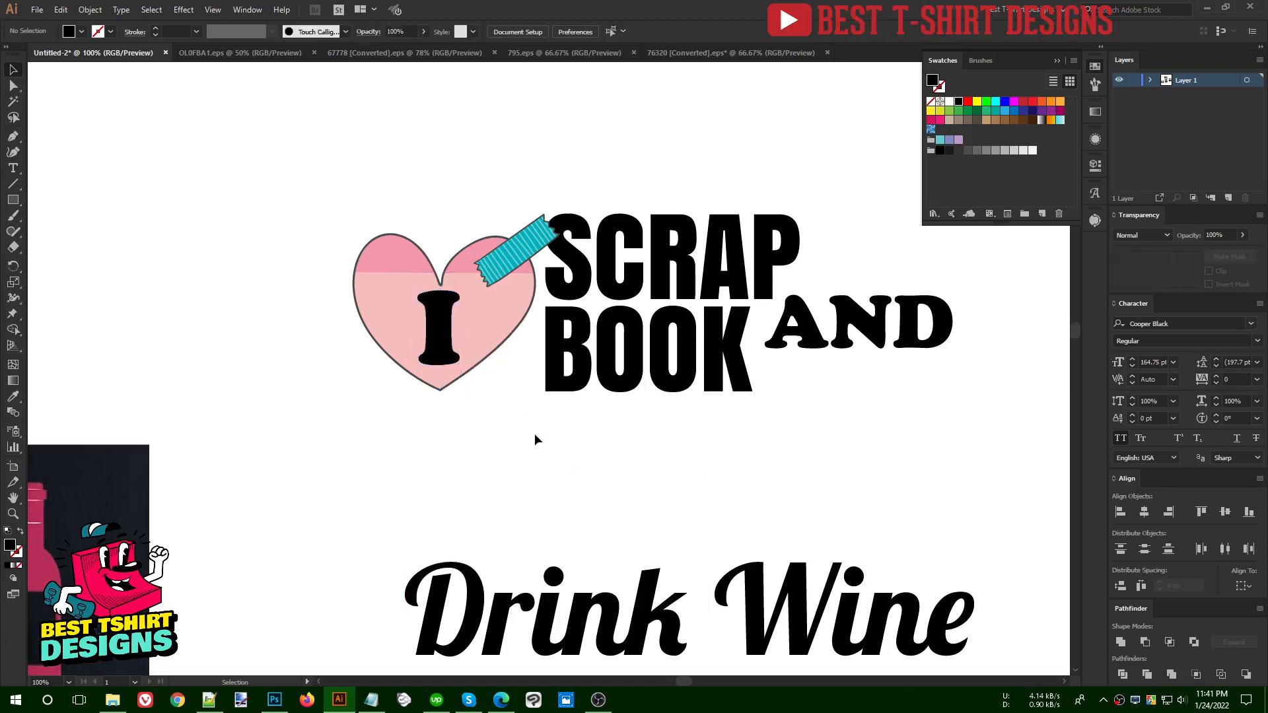
- Move the heart and its letter I together slightly closer to SCRAP BOOK
left_click_drag(482, 425, 371, 298)
left_click_drag(475, 356, 487, 357)
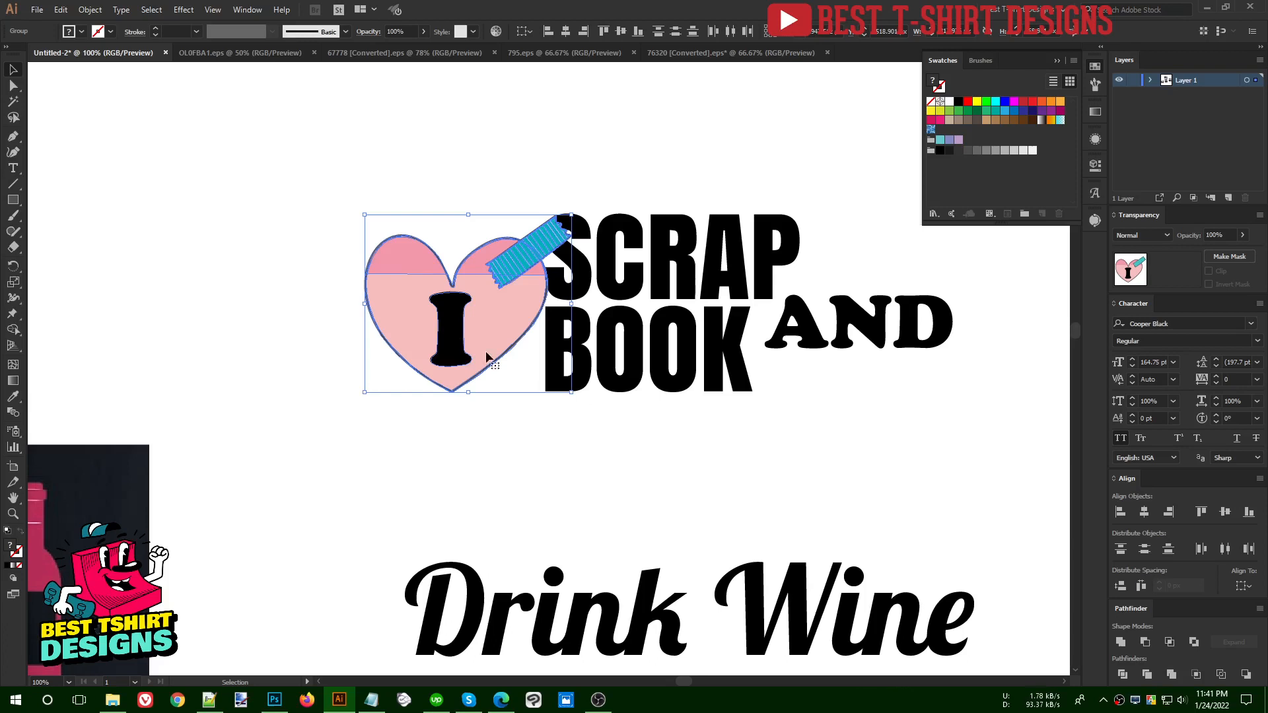
left_click(644, 425)
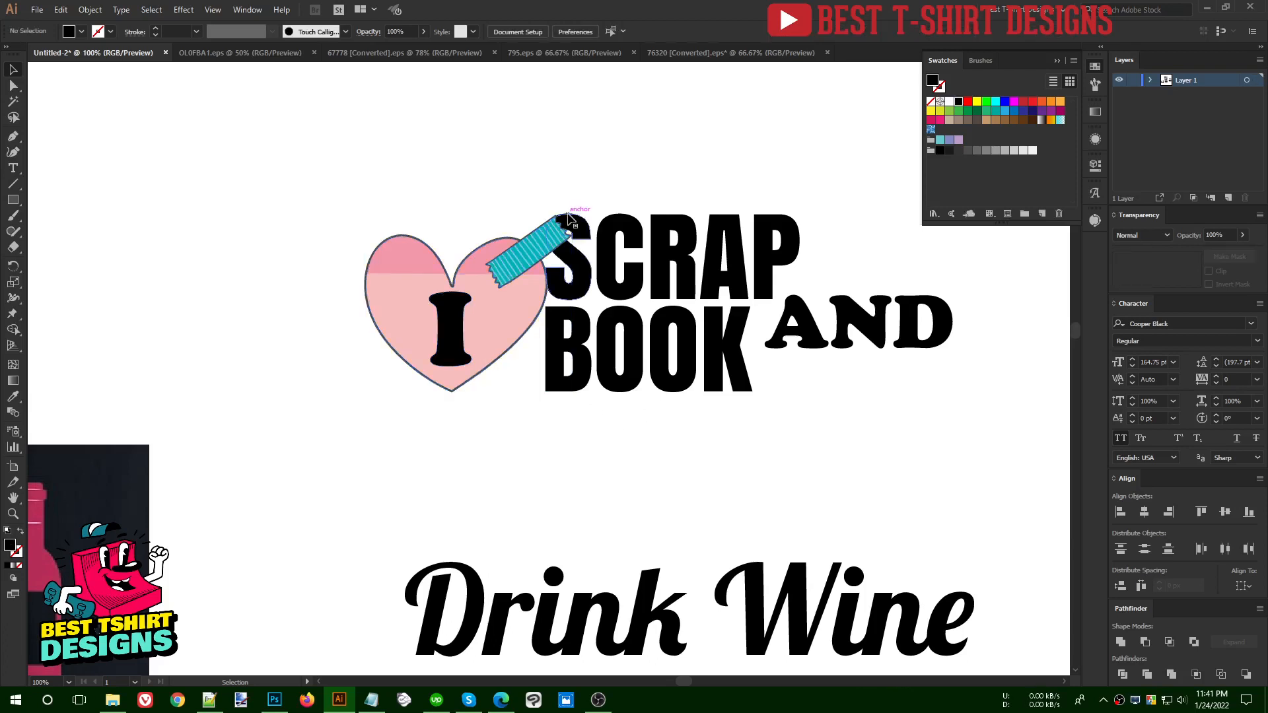
- Inside the heart group, rotate the teal tape to a flatter angle and add a mirrored copy on the heart's lower right edge
double_click(529, 251)
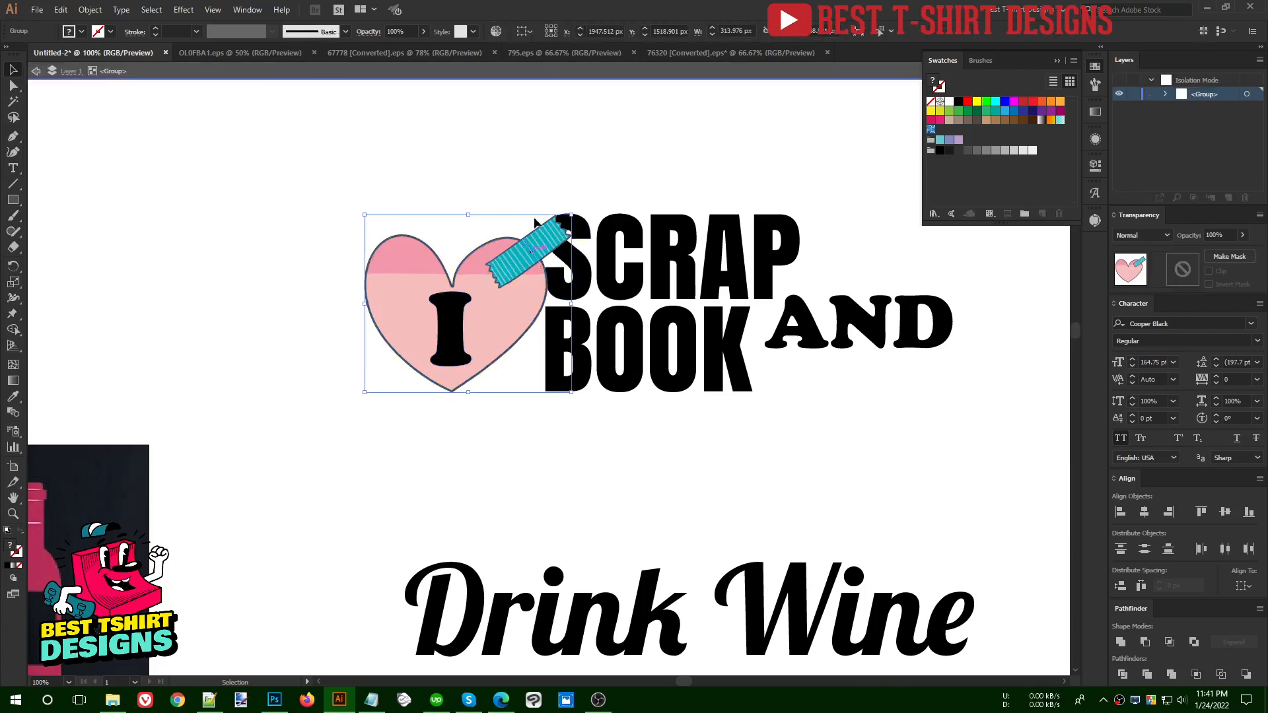
scroll(530, 199, "up", 3)
left_click_drag(558, 276, 554, 546)
left_click(506, 187)
left_click(562, 187)
left_click(604, 579)
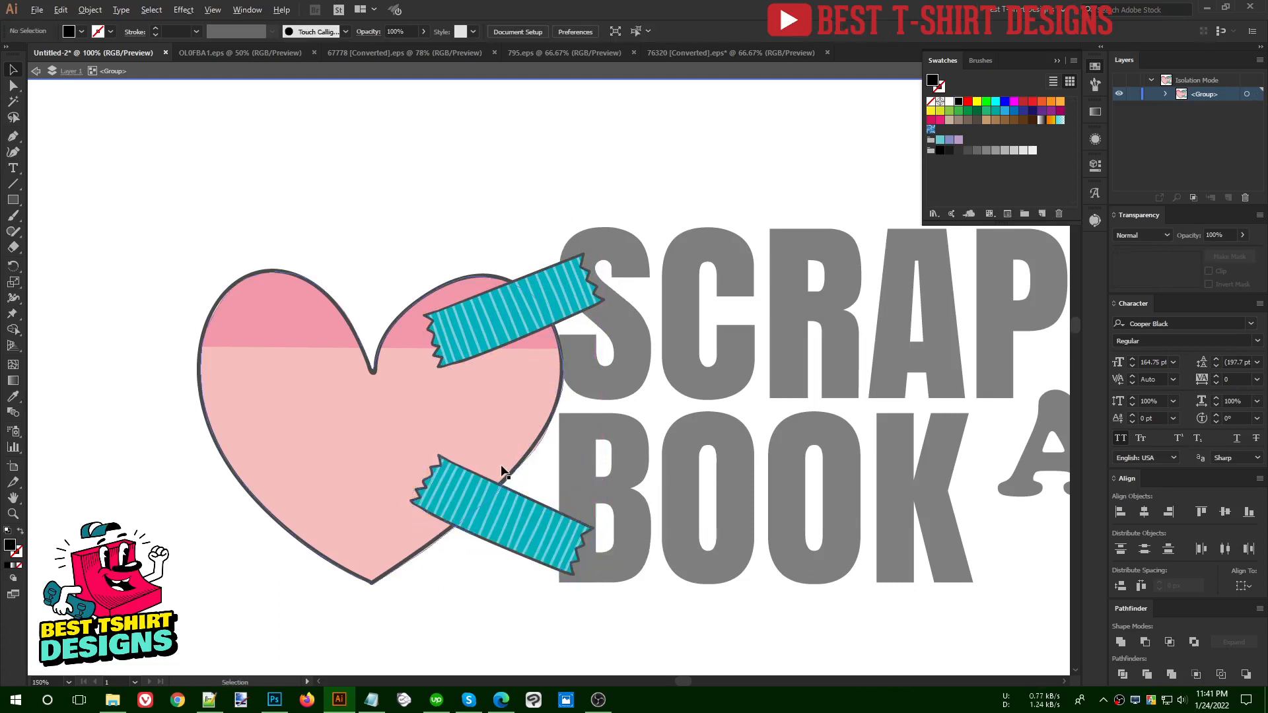
scroll(500, 465, "down", 2)
double_click(577, 575)
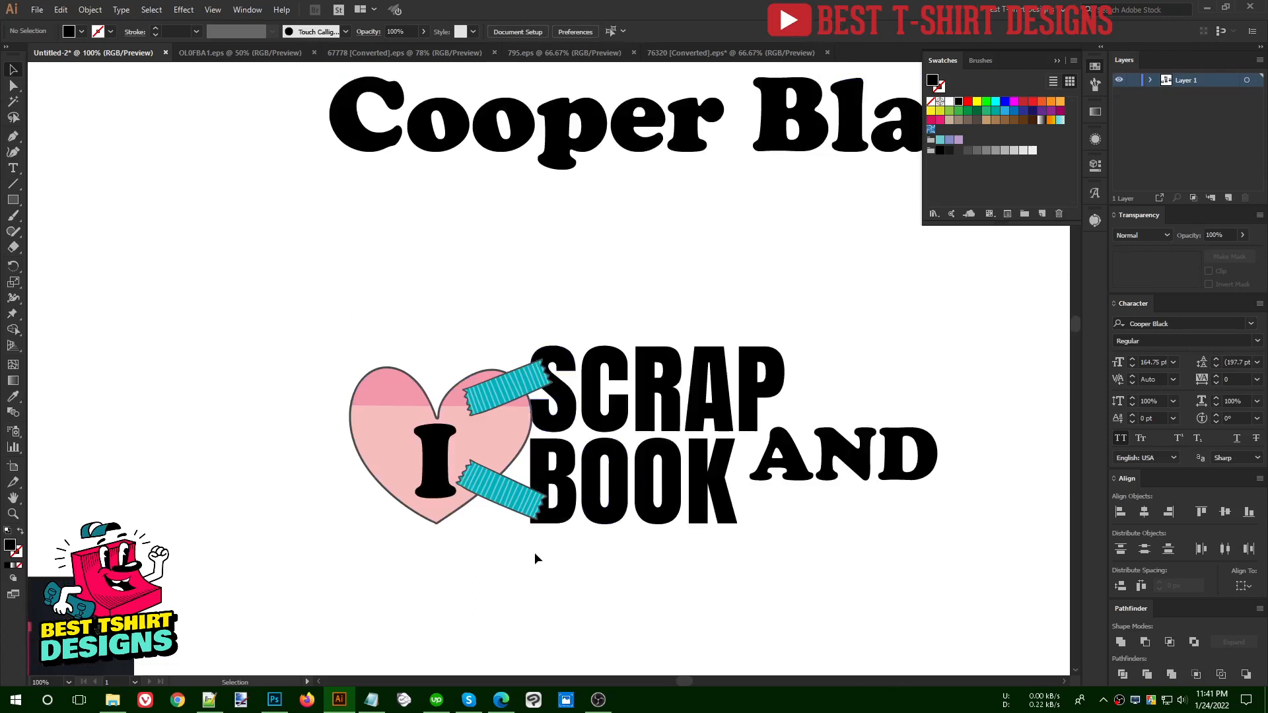
- Copy the pink note with the smiley and paper clip from the 76320 document into Untitled-2
scroll(542, 555, "down", 2)
scroll(558, 549, "right", 3)
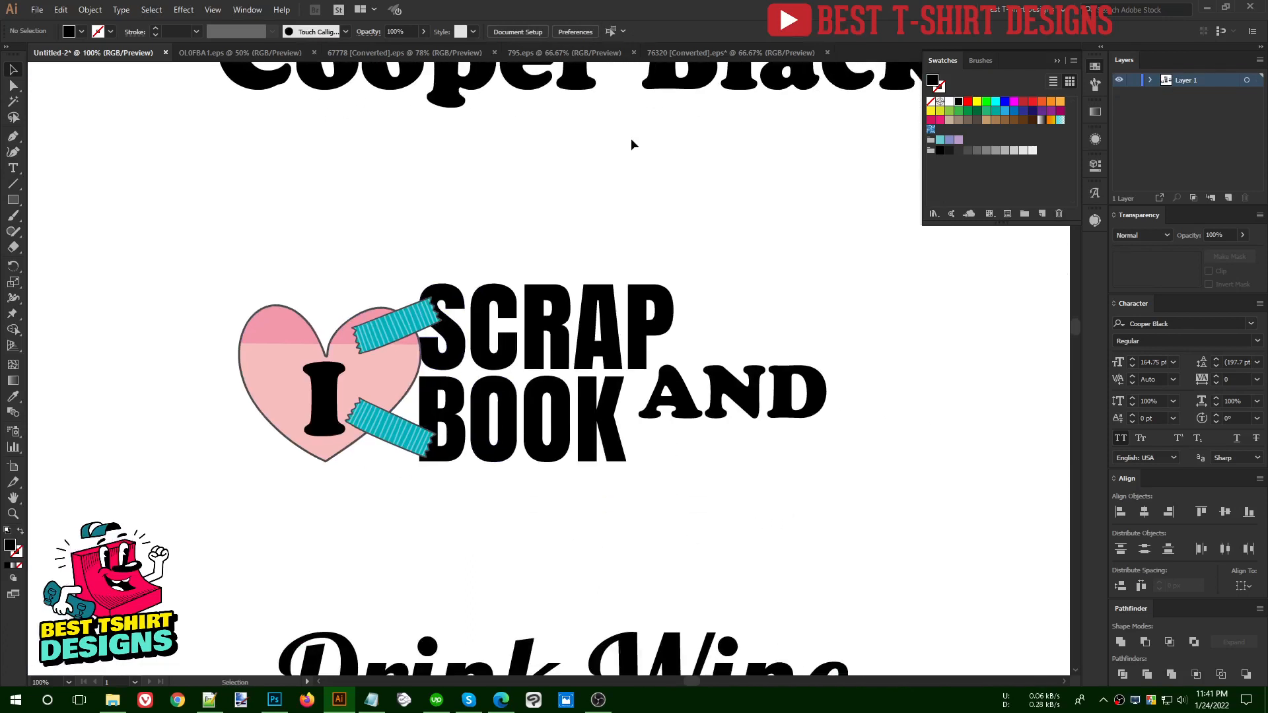
left_click(746, 59)
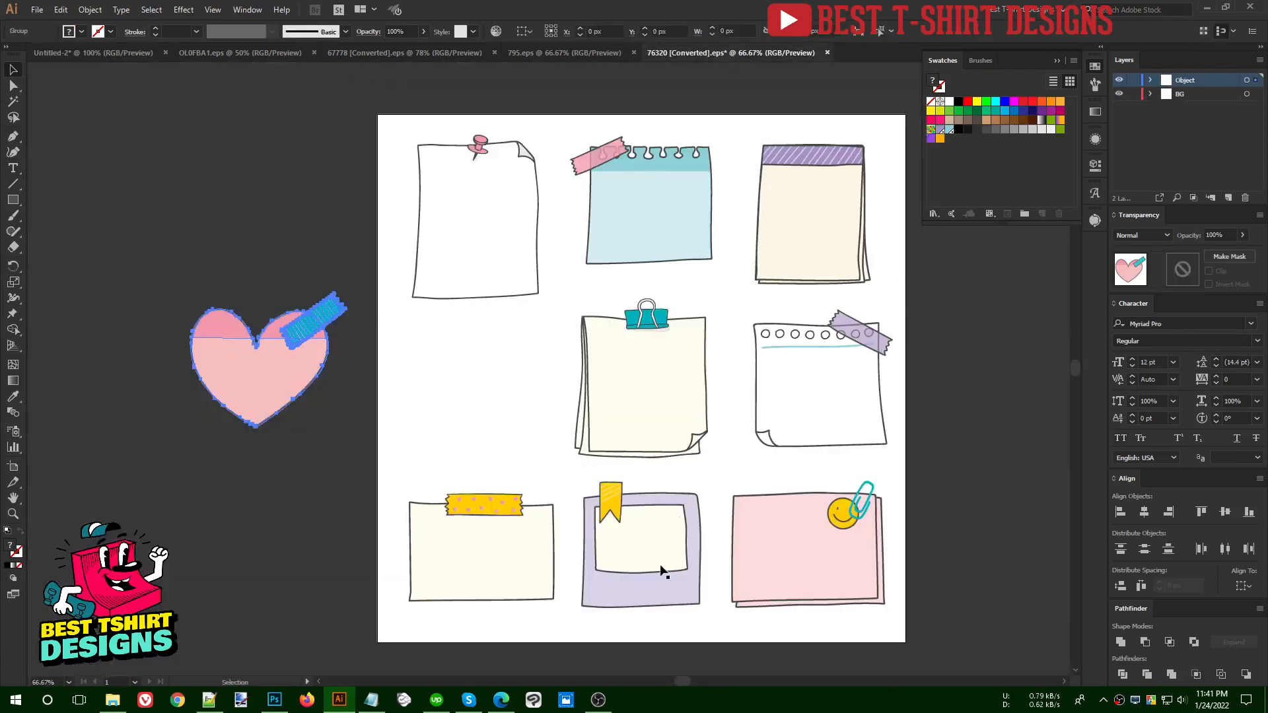
left_click(520, 557)
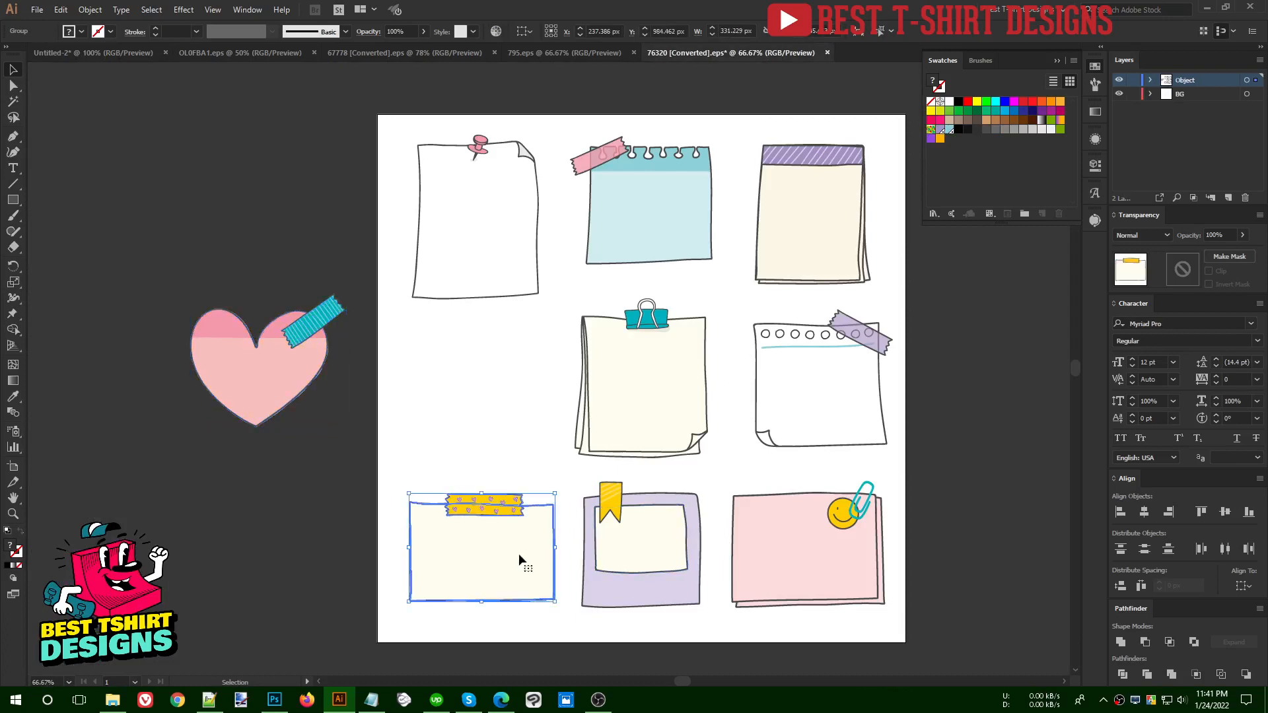
left_click(673, 221)
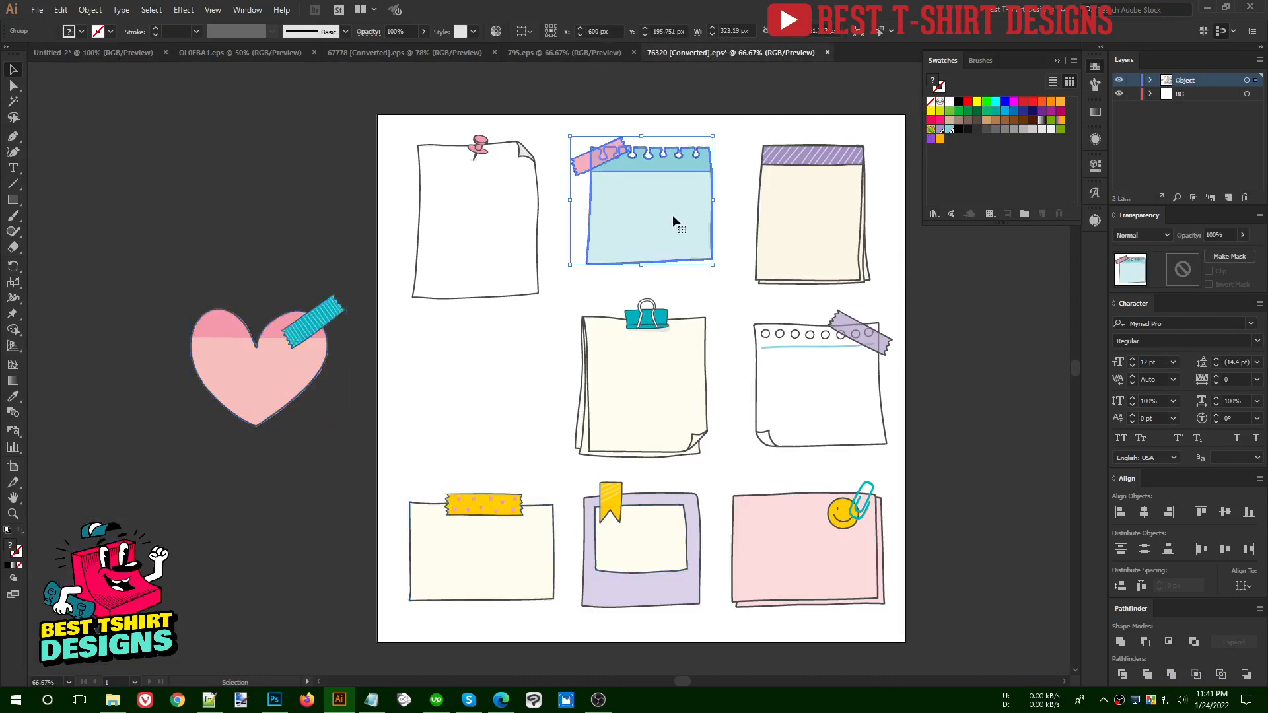
left_click(860, 558)
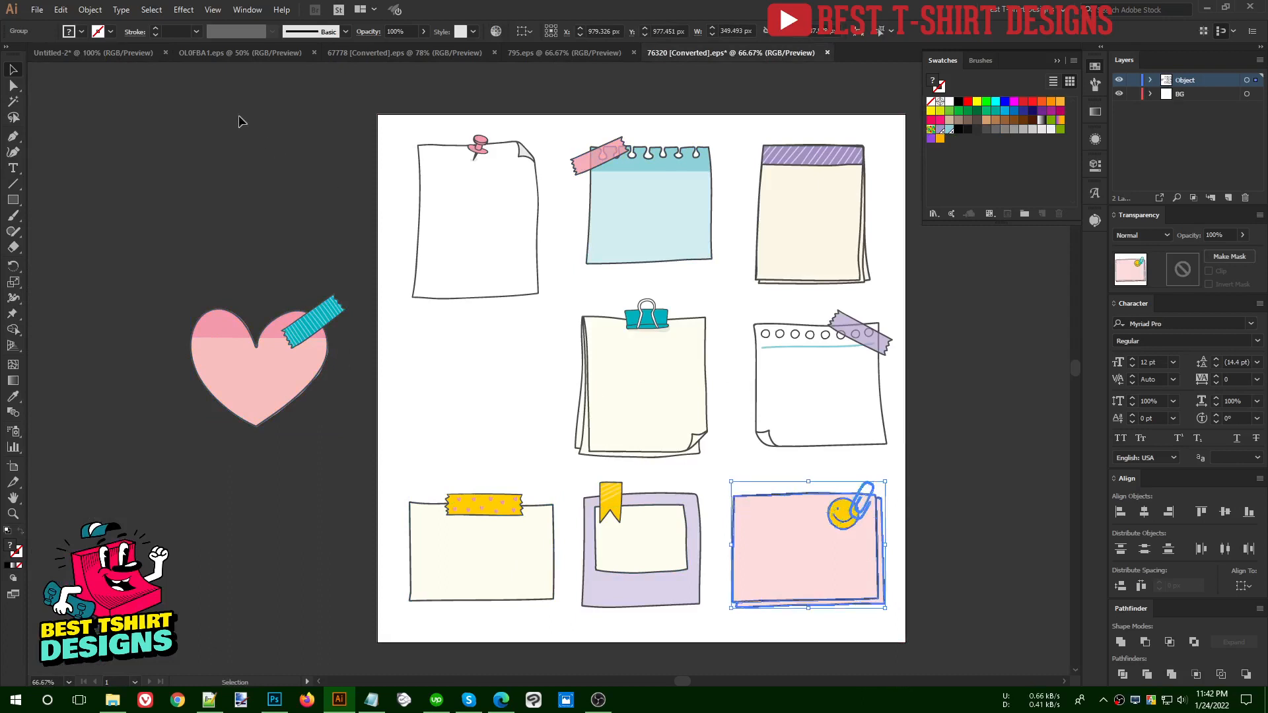
left_click(128, 59)
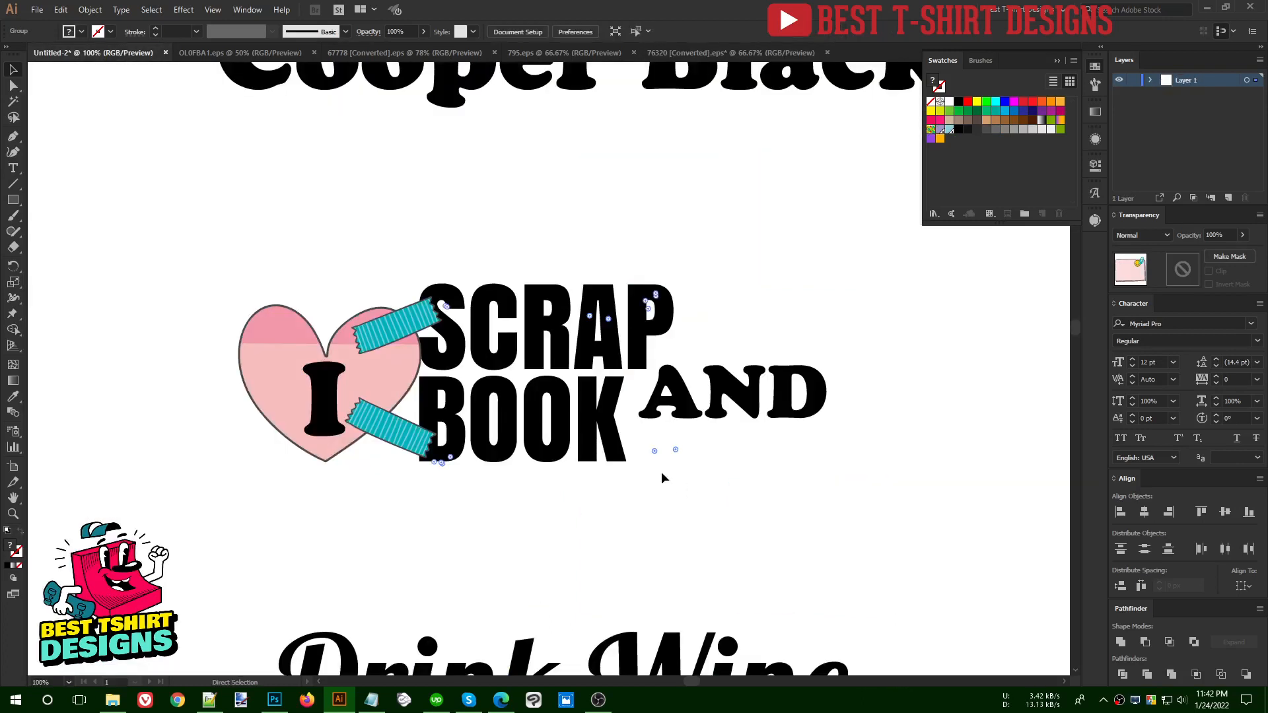
key("ctrl+v")
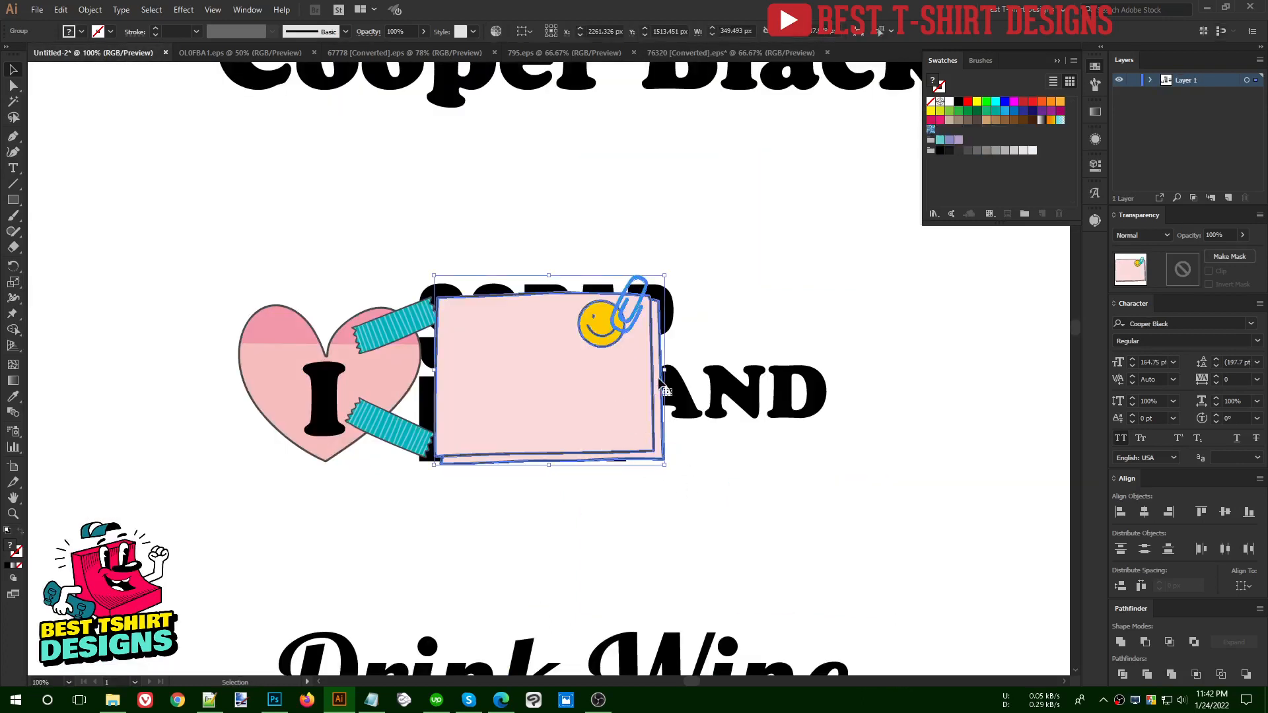
- Scale the pink note to about 225 px wide beside SCRAP BOOK and move the word AND below it
left_click_drag(665, 369, 762, 395)
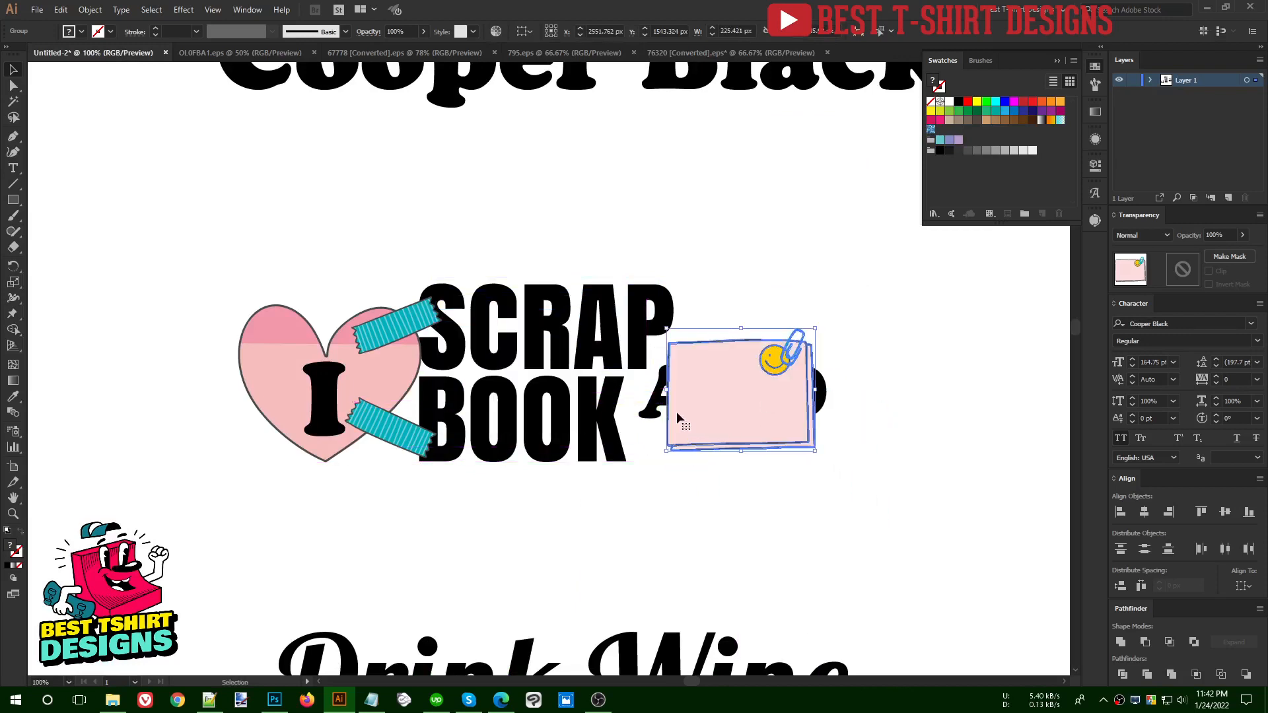
left_click_drag(659, 414, 810, 536)
- Align the top of the pink note with the top of the word SCRAP
left_click(722, 396)
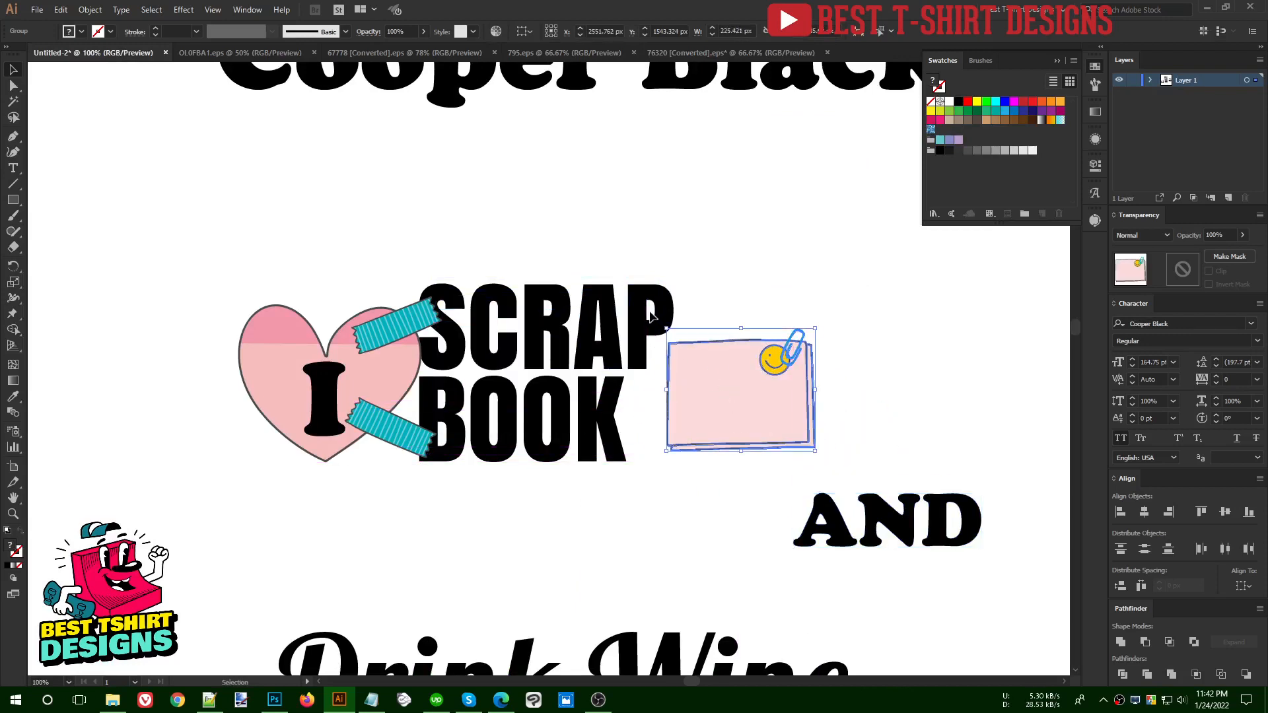
left_click(650, 317, "shift")
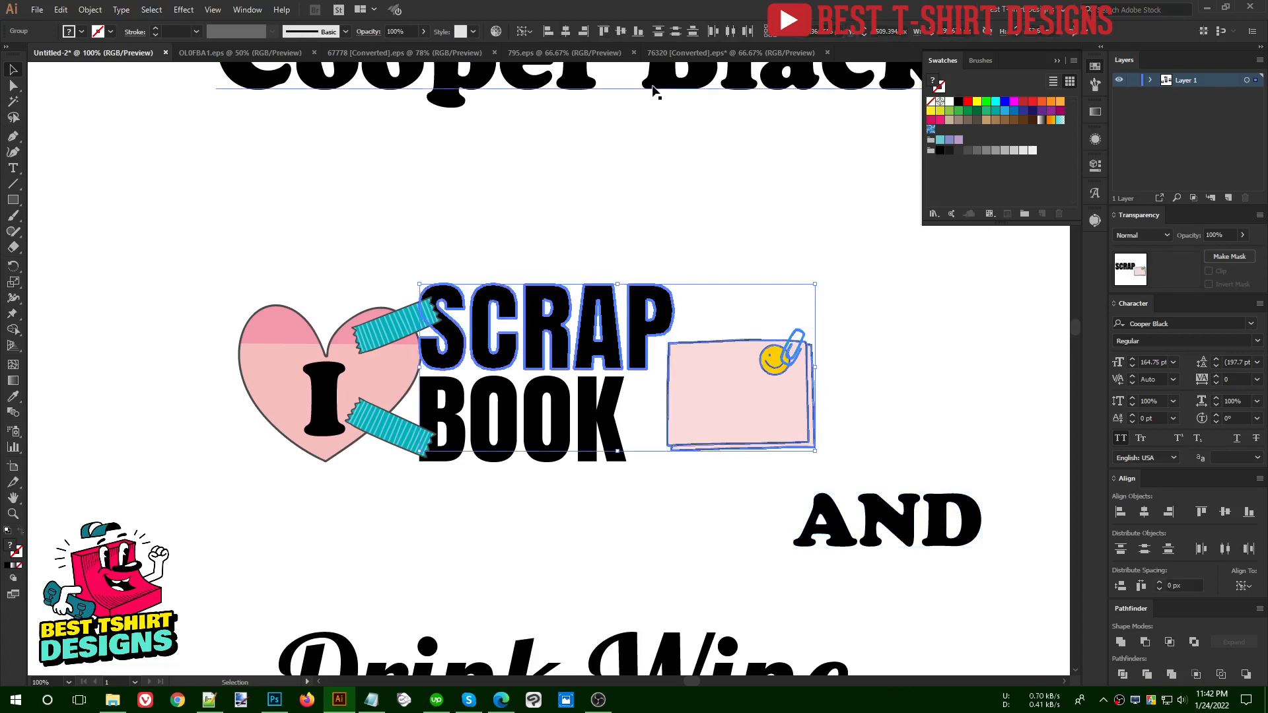
left_click(606, 33)
left_click(725, 172)
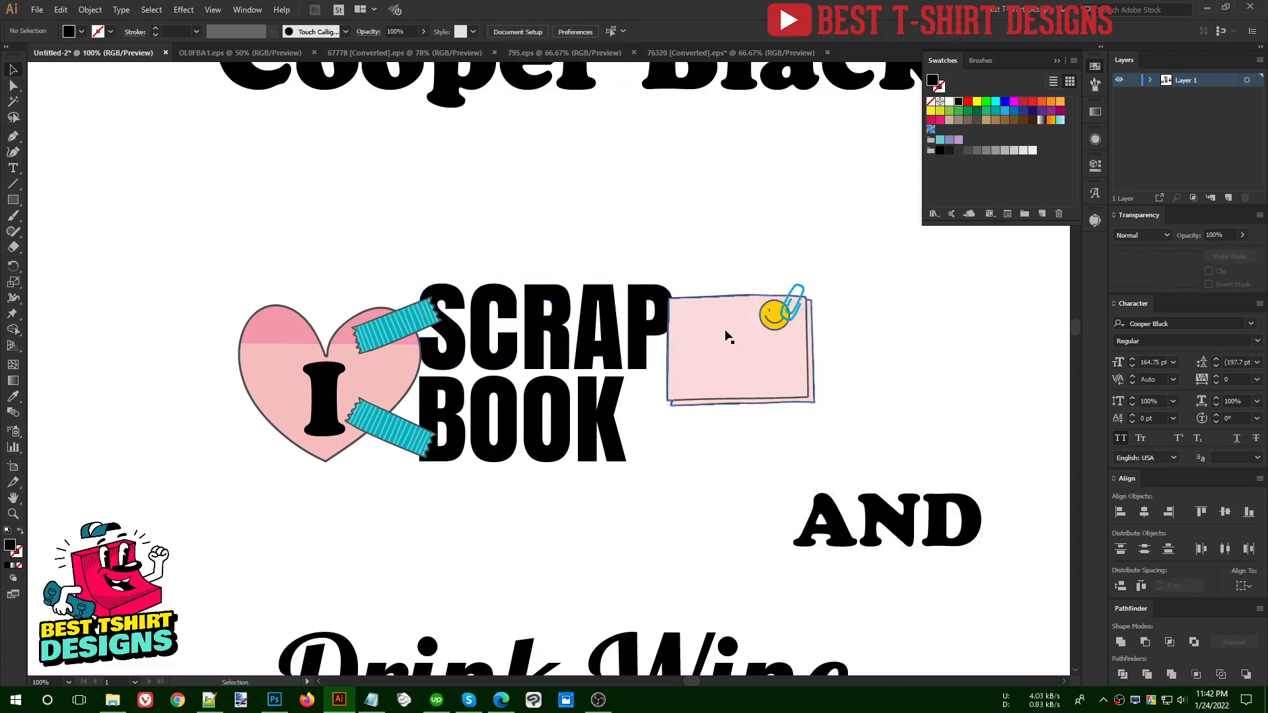
- Move the pink note slightly away from the word SCRAP and align its top with the top of the lettering
left_click_drag(725, 331, 641, 306)
left_click(641, 306, "shift")
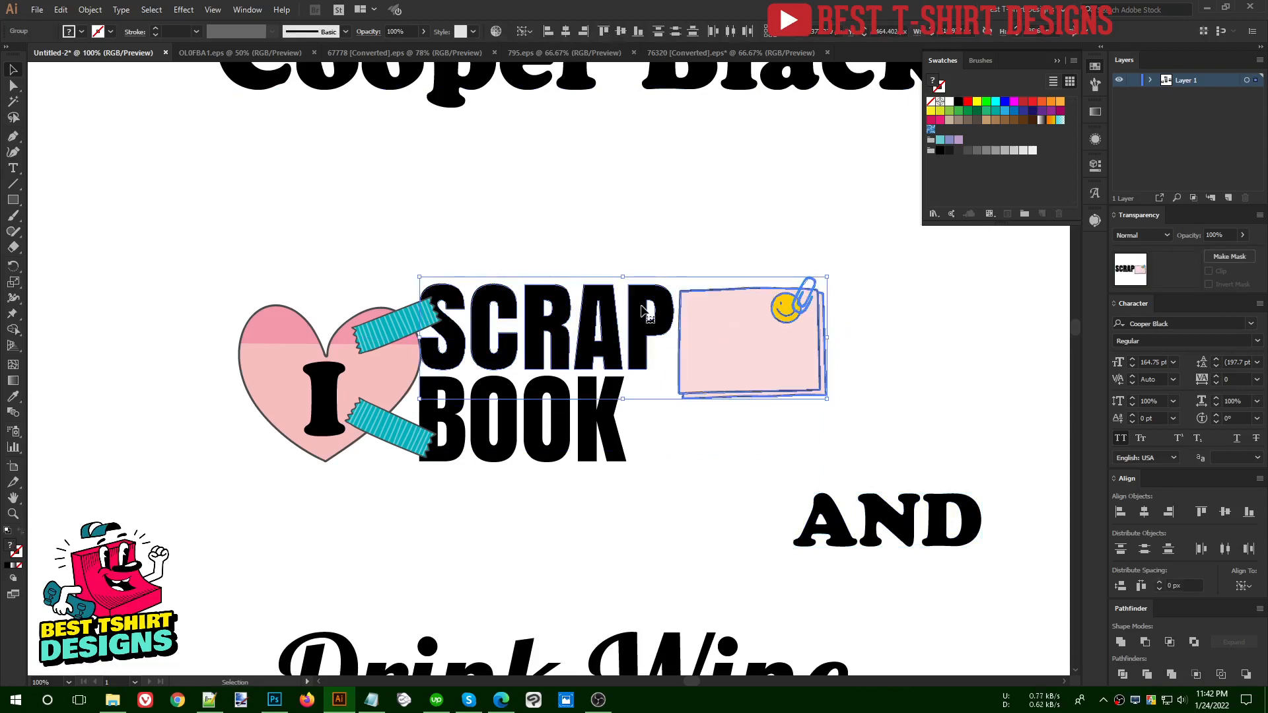
left_click(602, 36)
left_click(744, 200)
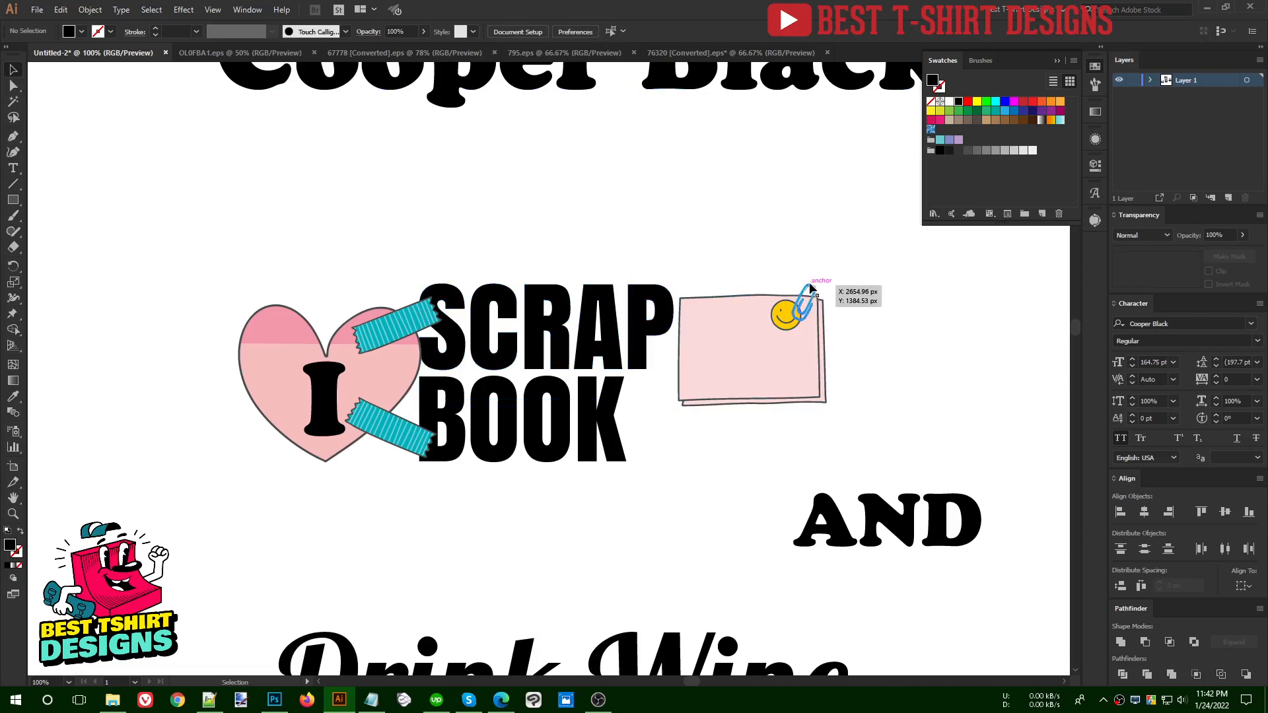
scroll(815, 279, "up", 2)
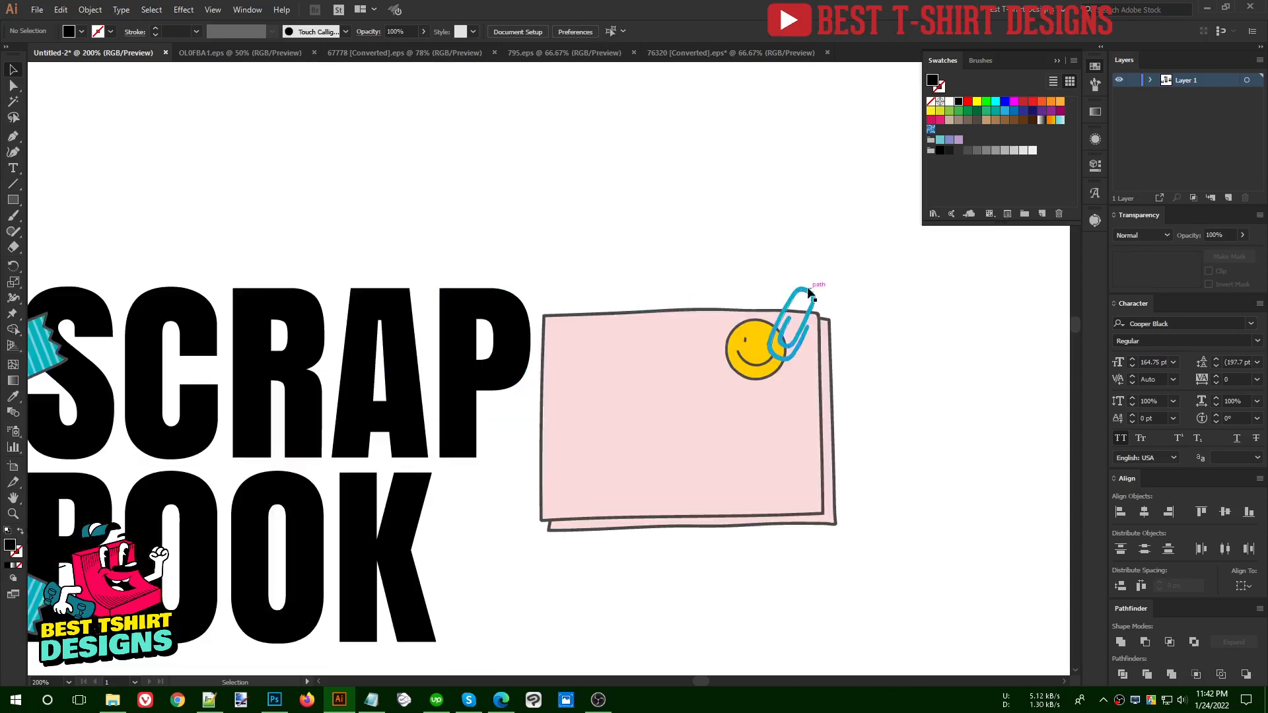
scroll(581, 271, "down", 2)
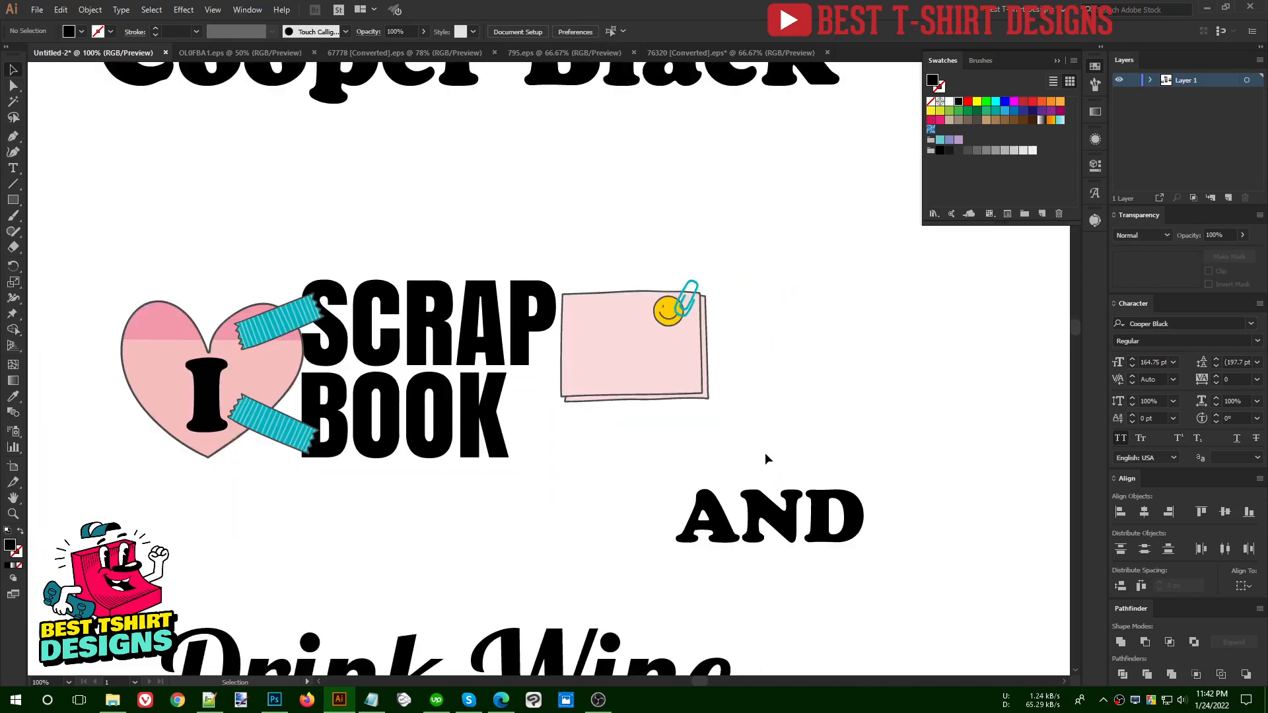
- Place the word AND in front of the pink note and scale it to about 188 px wide
left_click_drag(751, 484, 637, 330)
left_click_drag(749, 362, 707, 364)
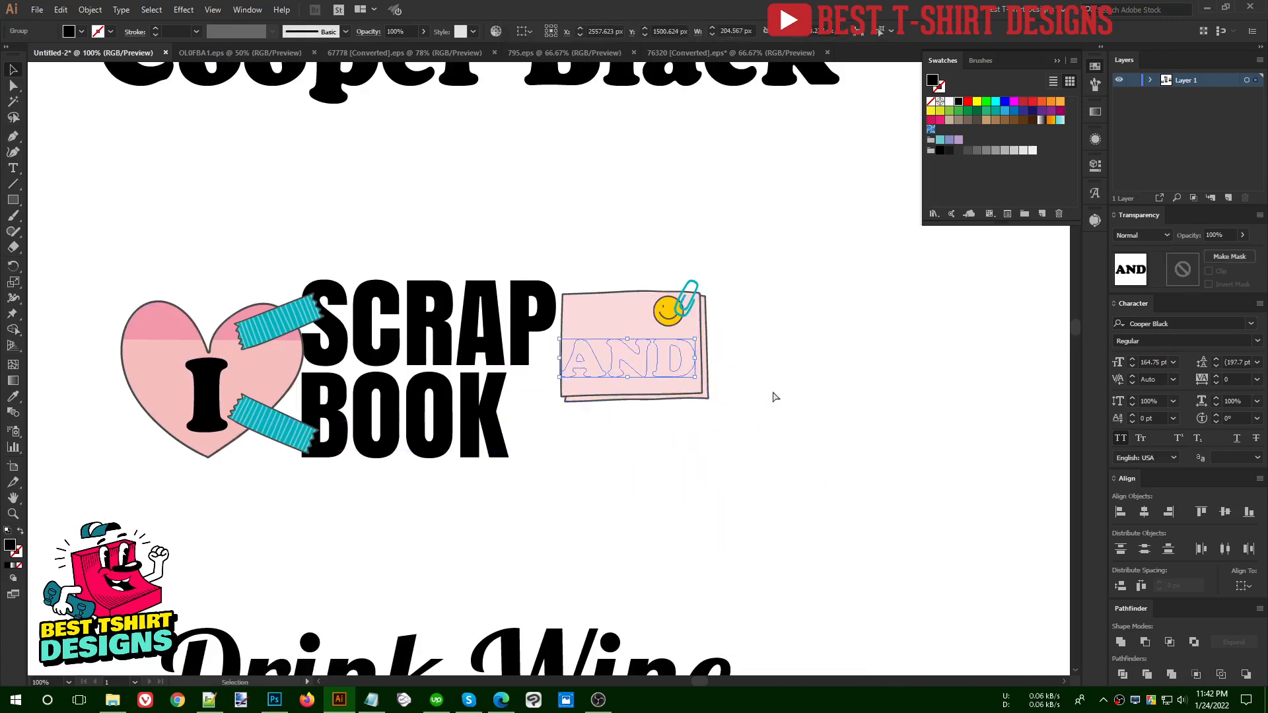
left_click(776, 397)
key("ctrl+f")
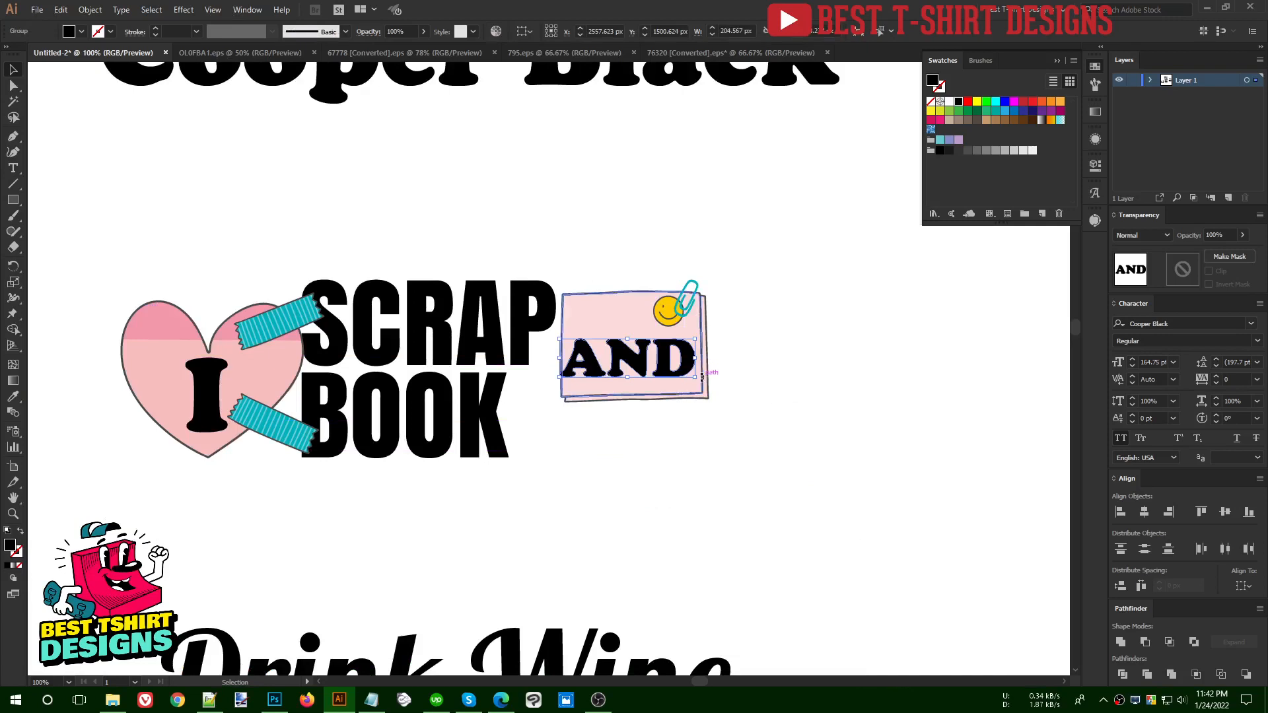
left_click_drag(560, 359, 571, 359)
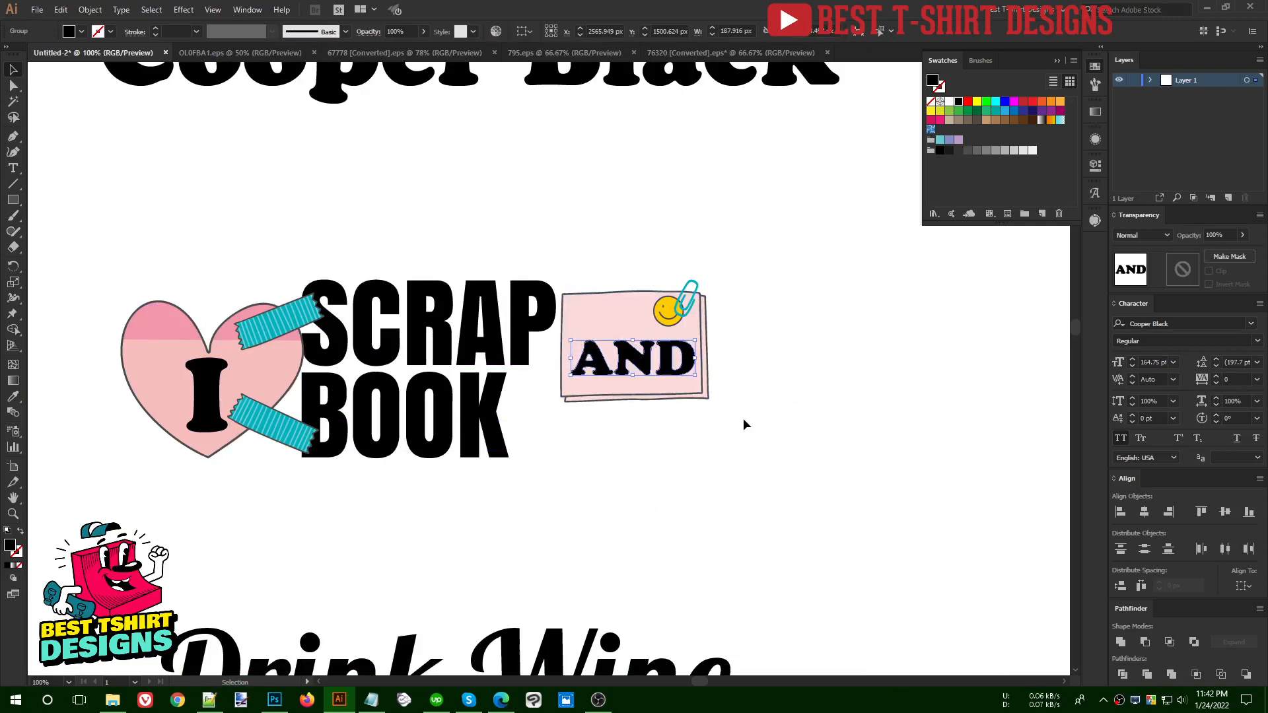
left_click(743, 419)
- Move the pink note and the word AND together down beside the word BOOK, tucked under the P of SCRAP
scroll(743, 419, "down", 1)
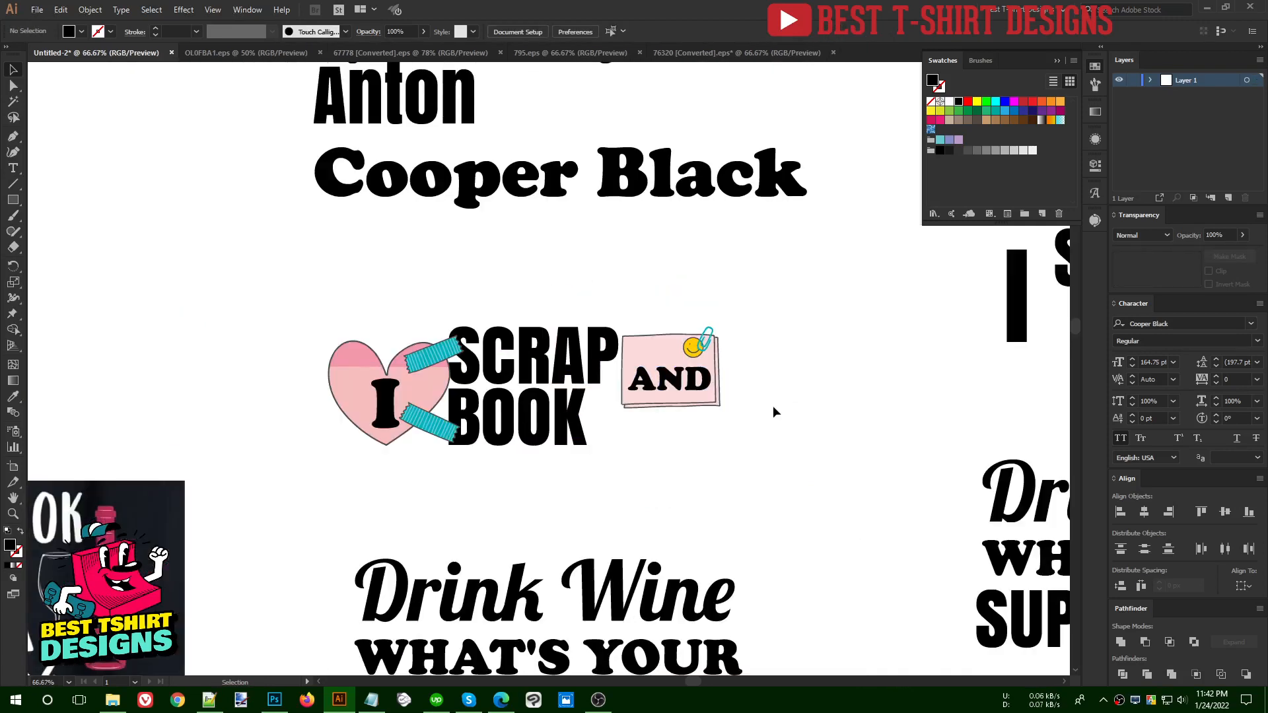
scroll(727, 410, "down", 1)
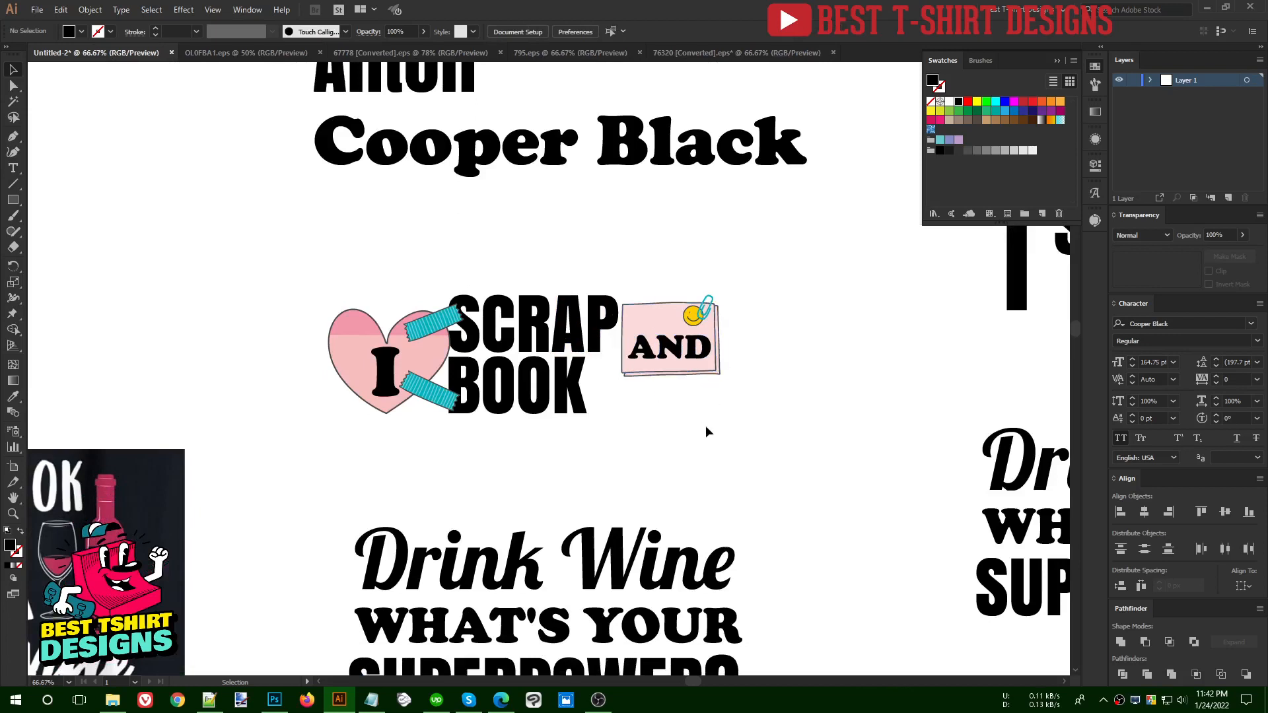
left_click_drag(665, 272, 744, 407)
left_click_drag(672, 356, 654, 387)
left_click(803, 383)
scroll(803, 383, "up", 1)
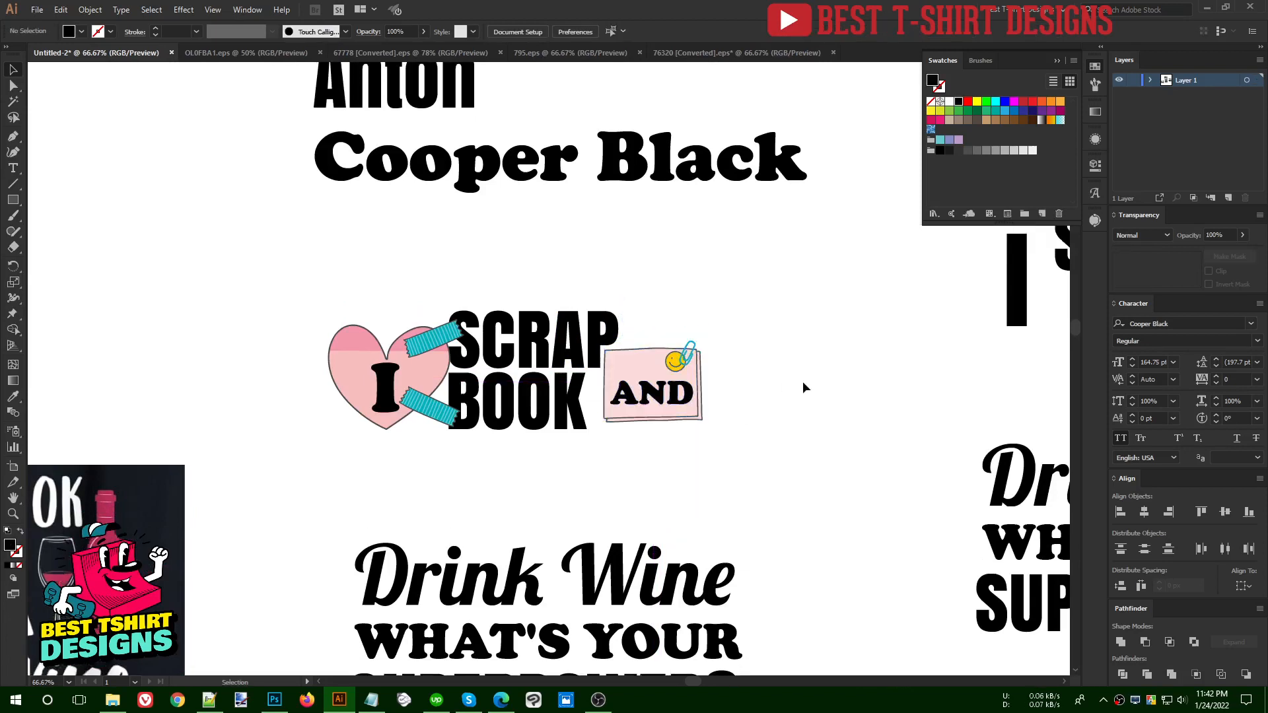
- Nudge SCRAP BOOK together with the note and AND slightly to the right, away from the heart
left_click_drag(620, 480, 759, 431)
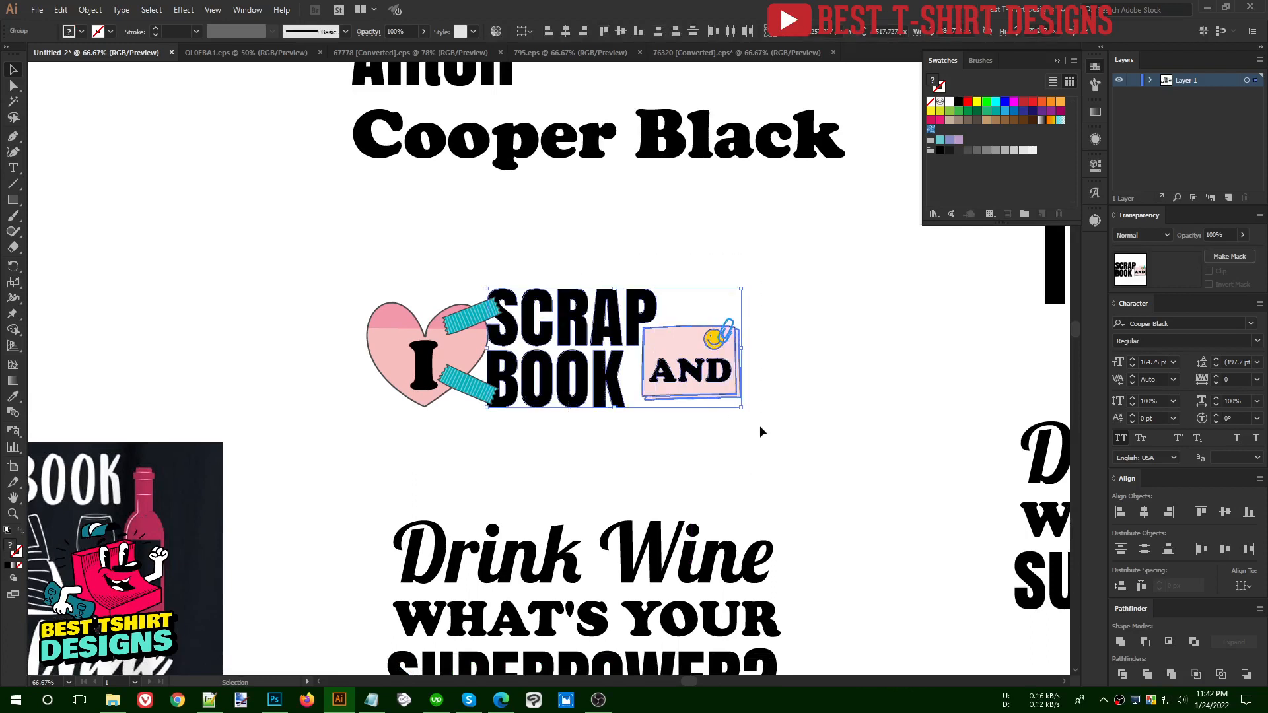
key("Right")
key("Right")
key("Right")
key("Right")
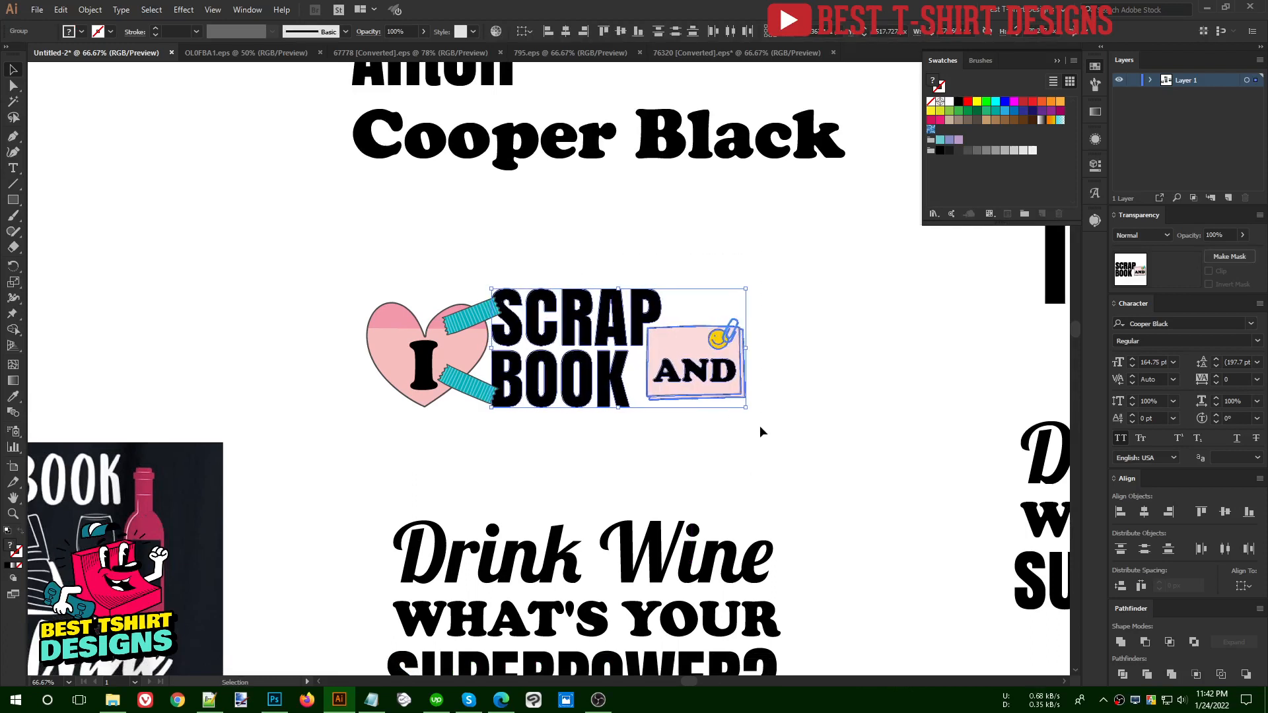
left_click(604, 473)
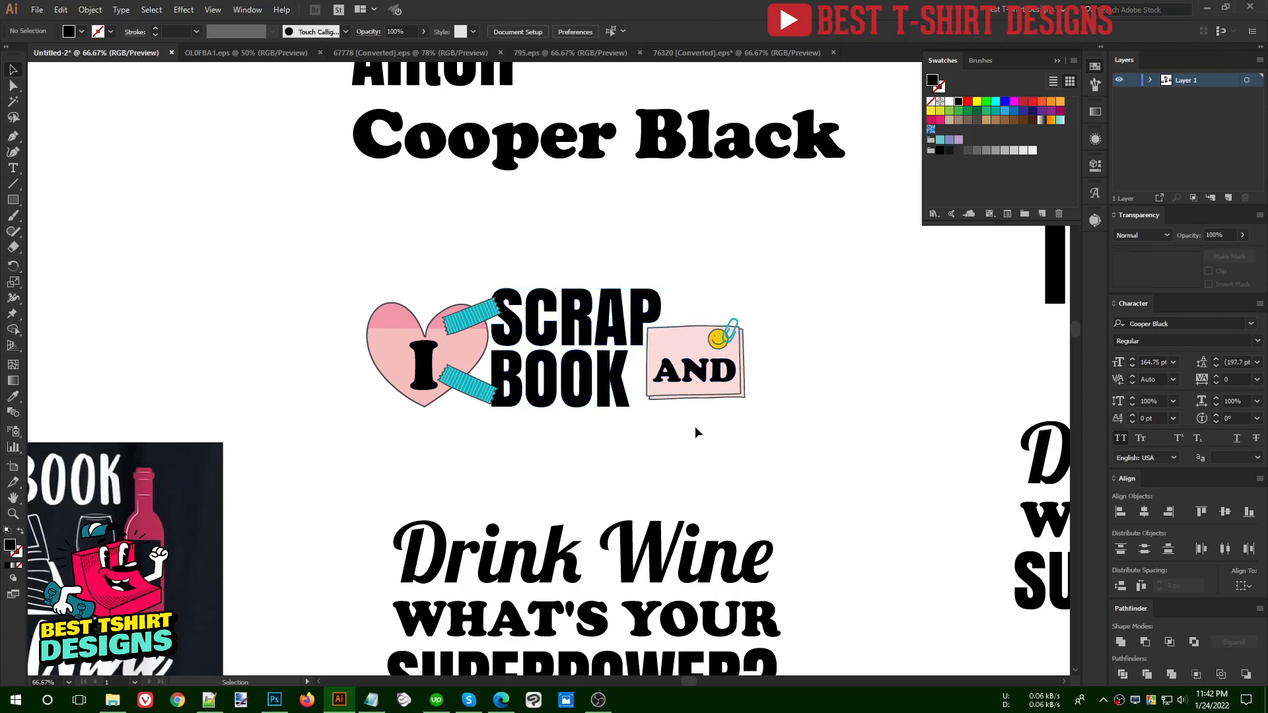
scroll(670, 453, "down", 1)
scroll(670, 453, "up", 1)
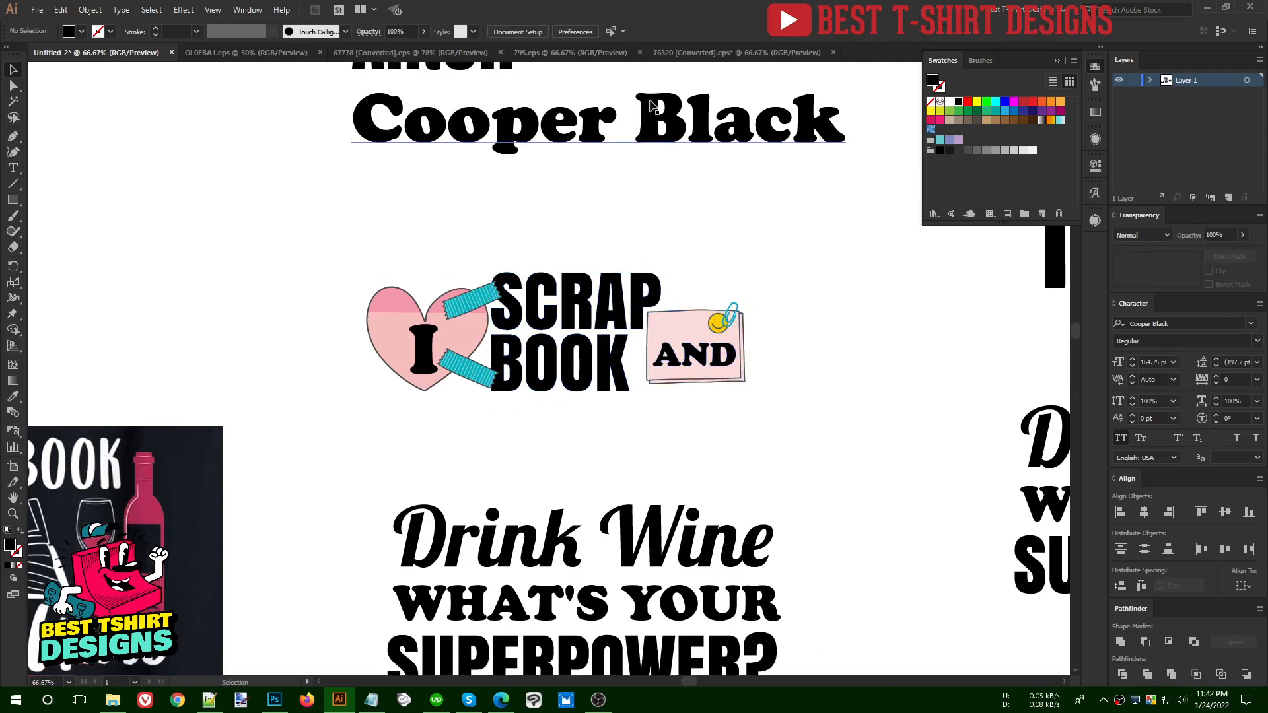
- Ungroup the stationery artwork in the 67778 document
left_click(608, 58)
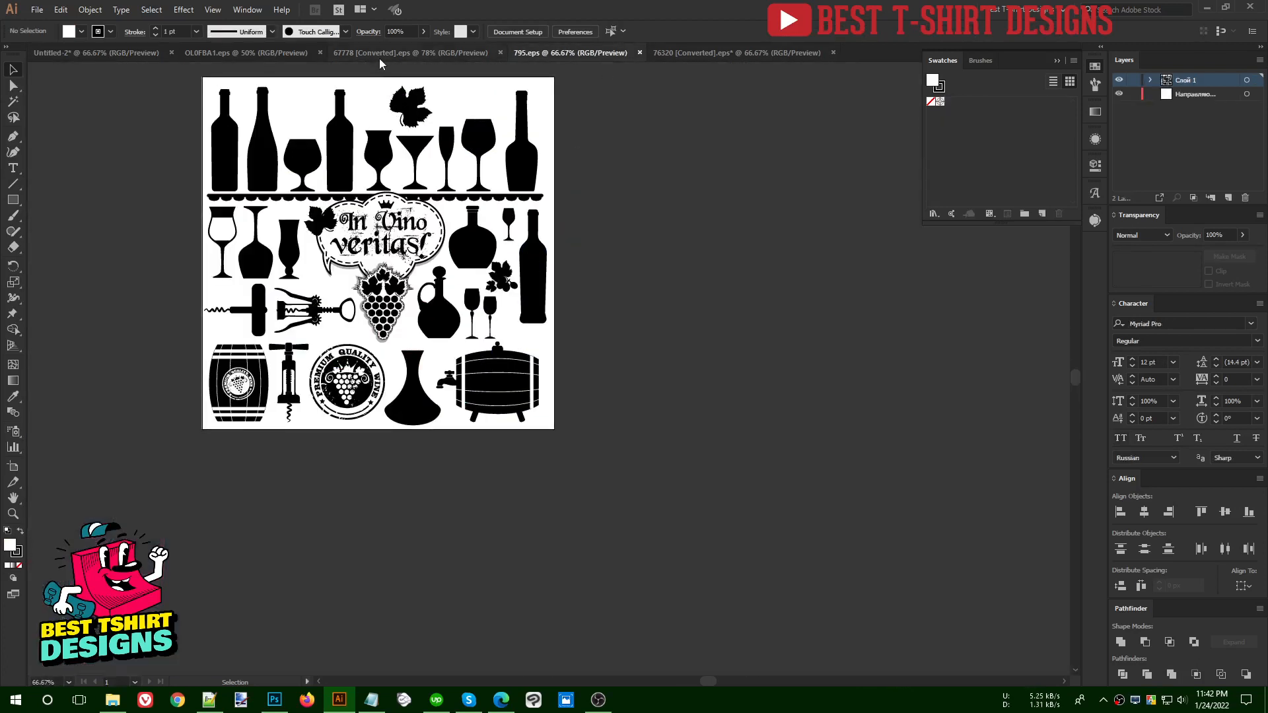
left_click(379, 57)
left_click(764, 179)
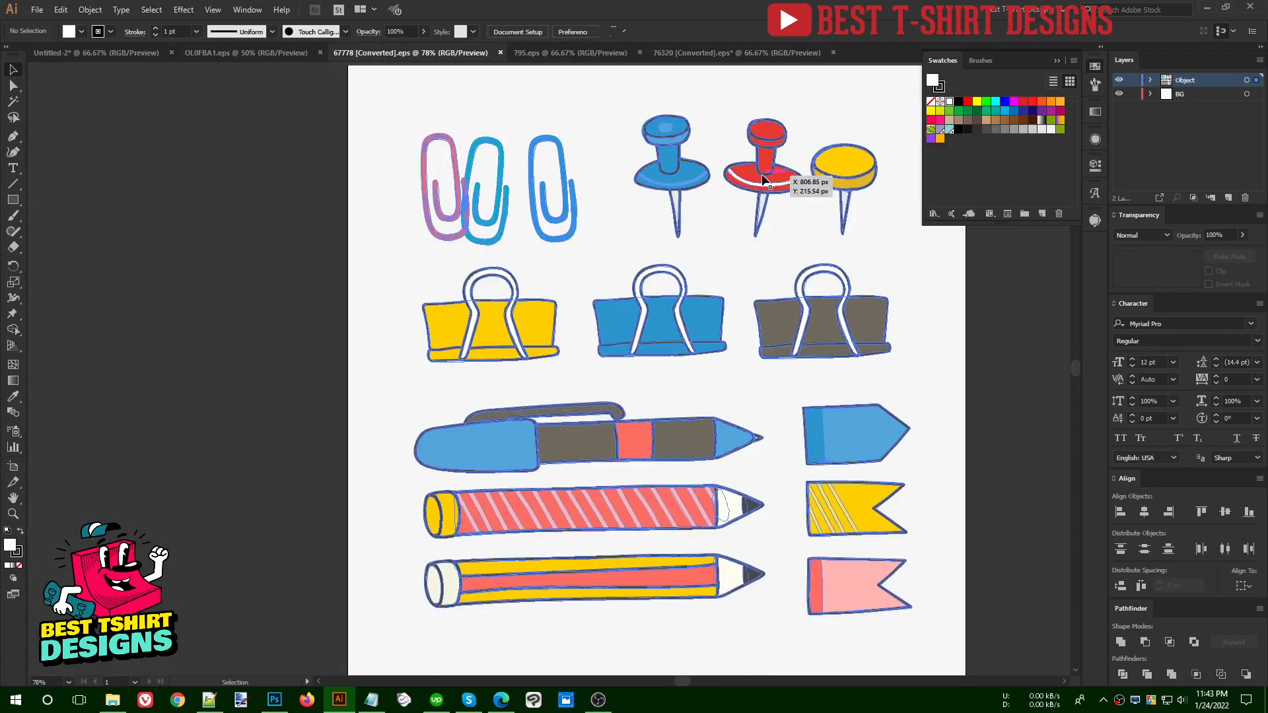
right_click(764, 180)
left_click(792, 288)
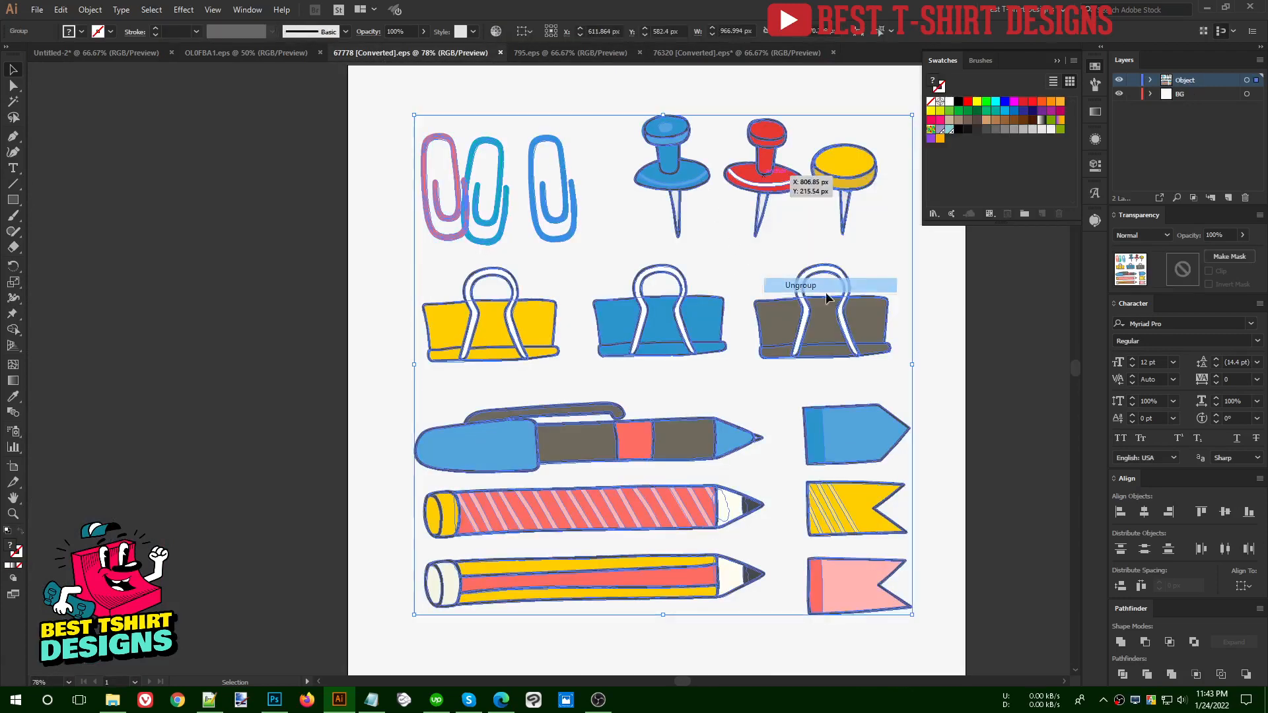
left_click(948, 317)
- Copy the red push pin, blue binder clip and the coral and teal paper clips into Untitled-2
left_click(751, 173)
left_click(661, 324, "shift")
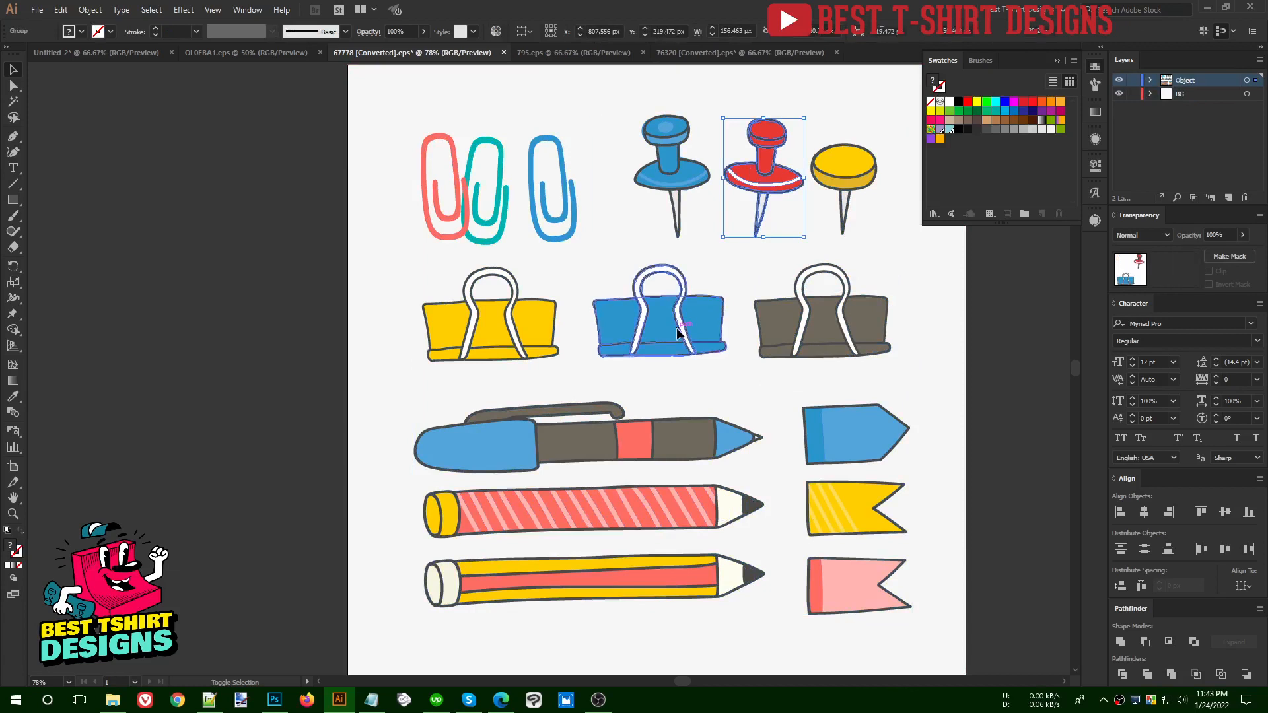
left_click(444, 205, "shift")
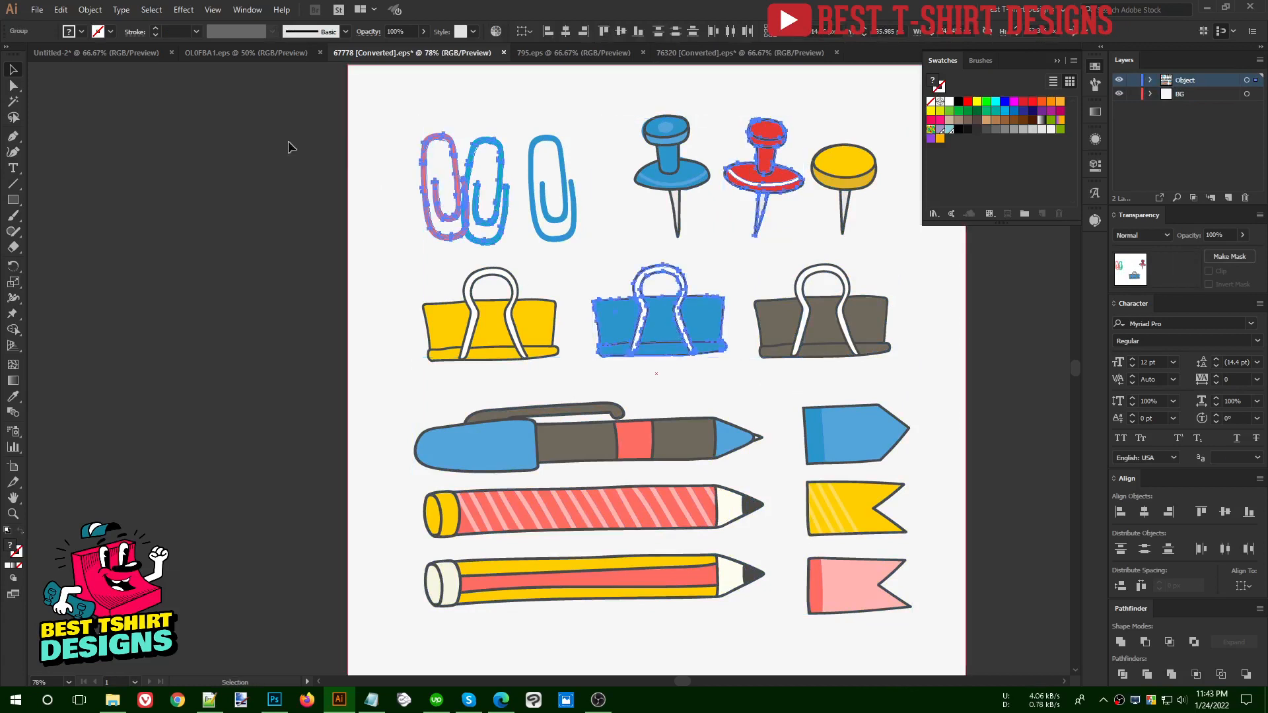
left_click(97, 52)
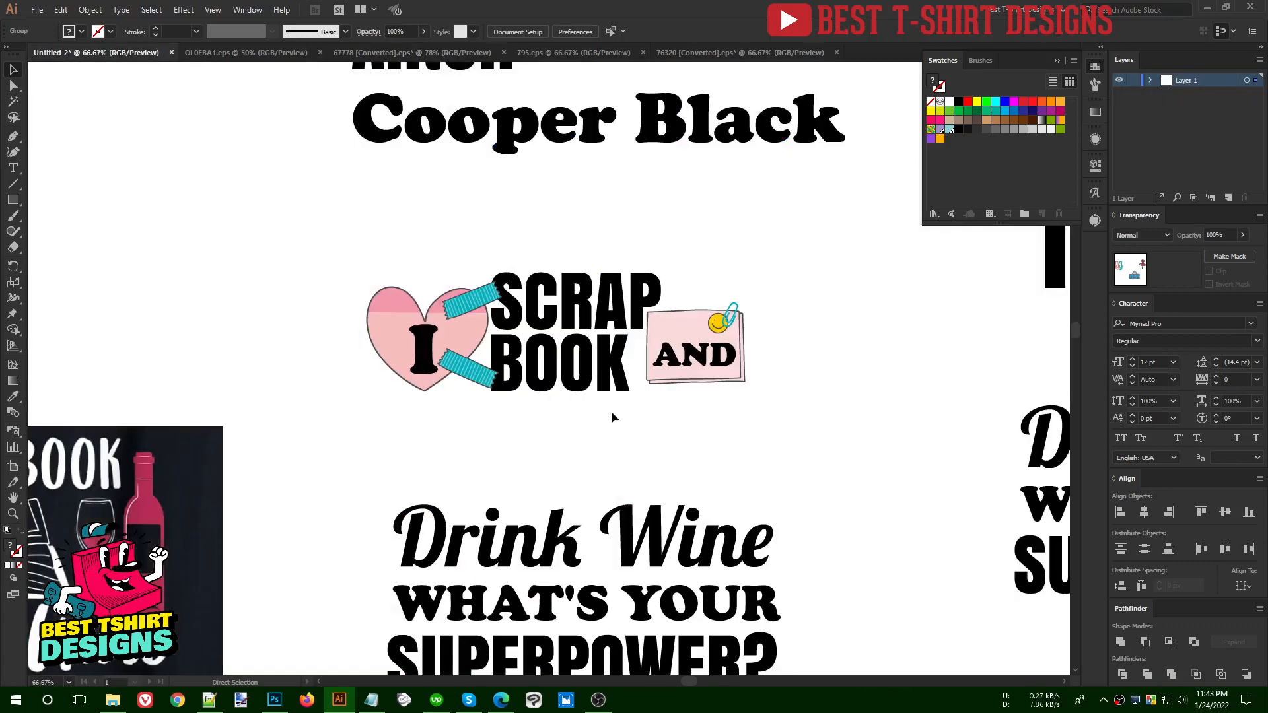
key("ctrl+v")
- Move the pasted stationery items below and beside the pink note and scale them down to less than half size
left_click_drag(608, 433, 842, 459)
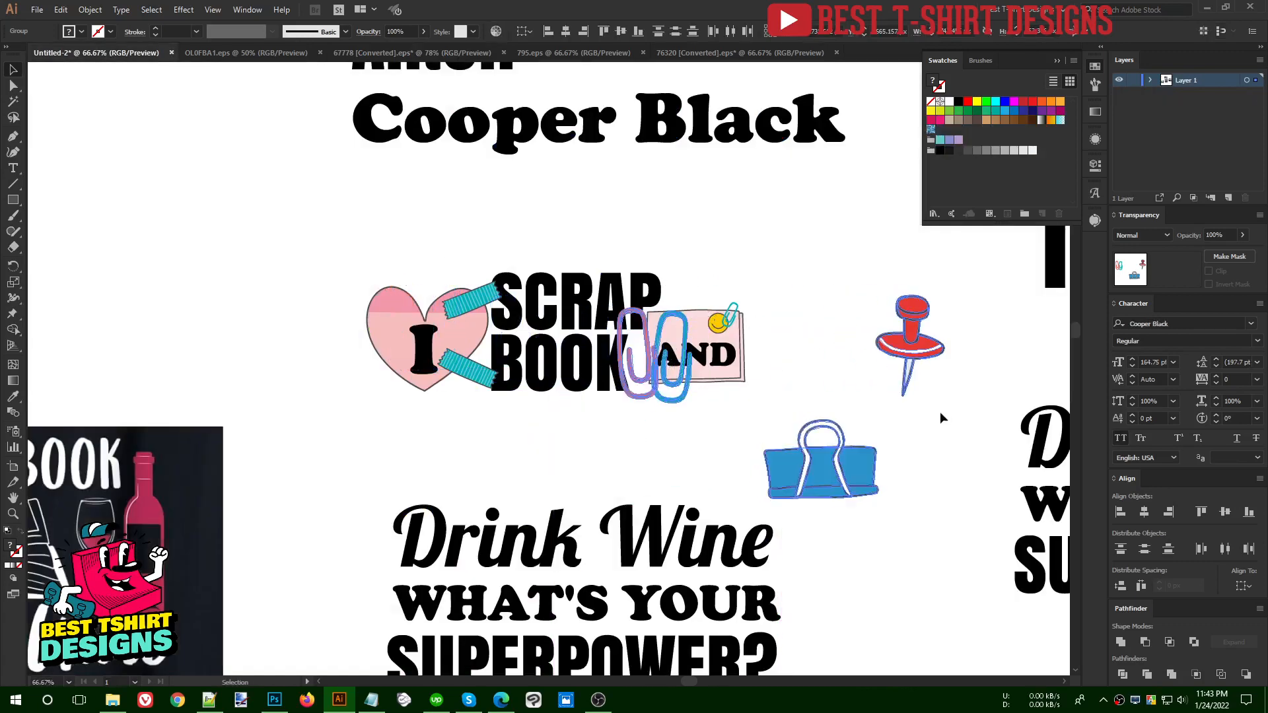
left_click_drag(945, 397, 836, 460)
left_click(877, 401)
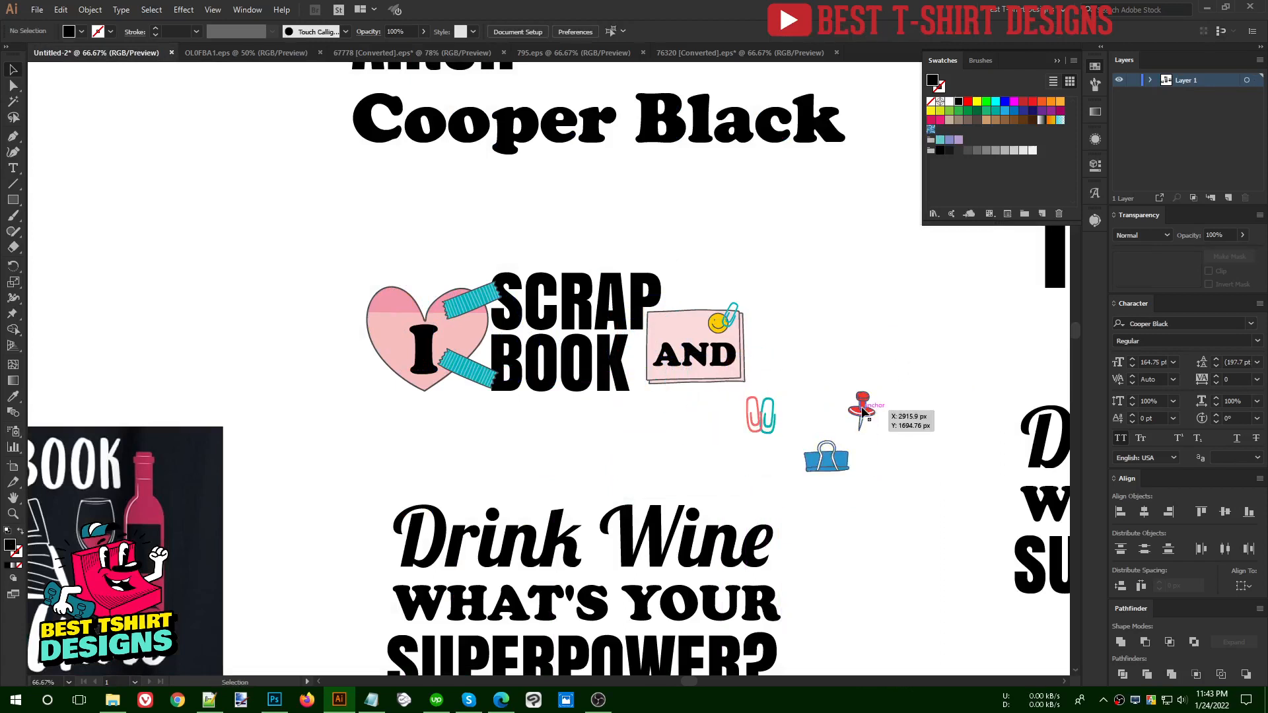
- Pin the red push pin into the top edge of the pink note and move the coral paper clip below the note
left_click_drag(858, 409, 699, 299)
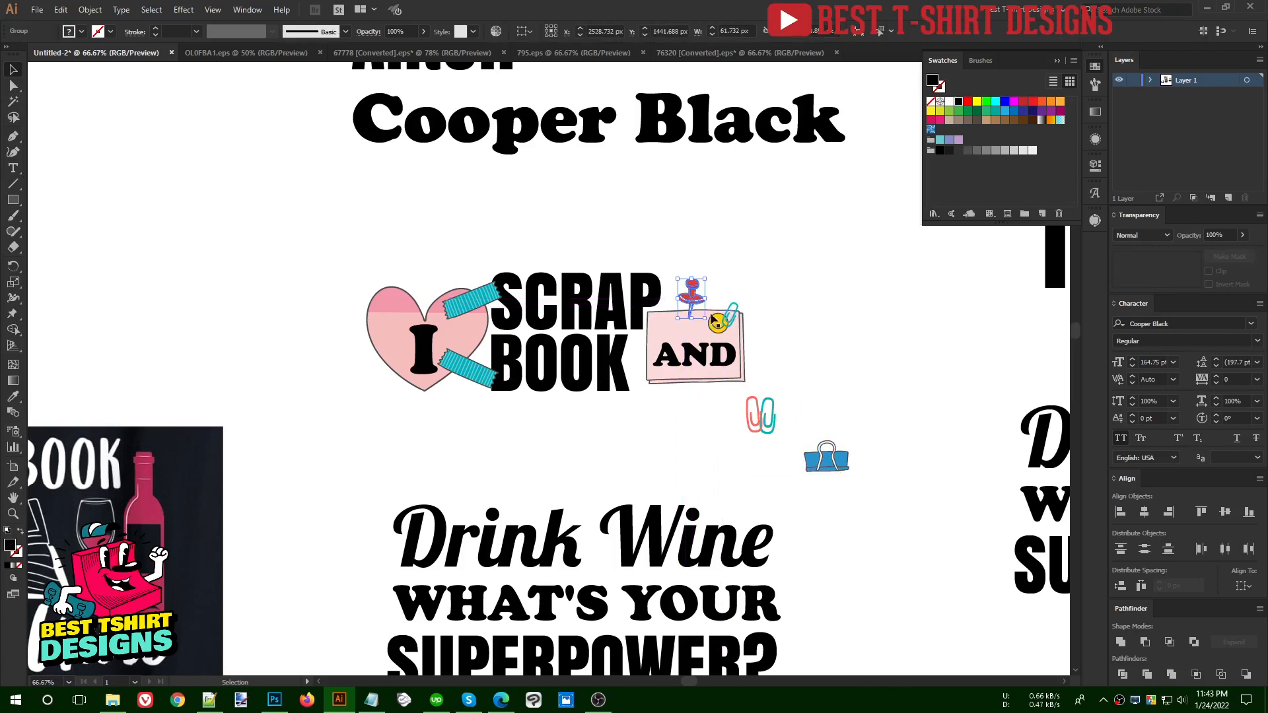
scroll(717, 301, "up", 1)
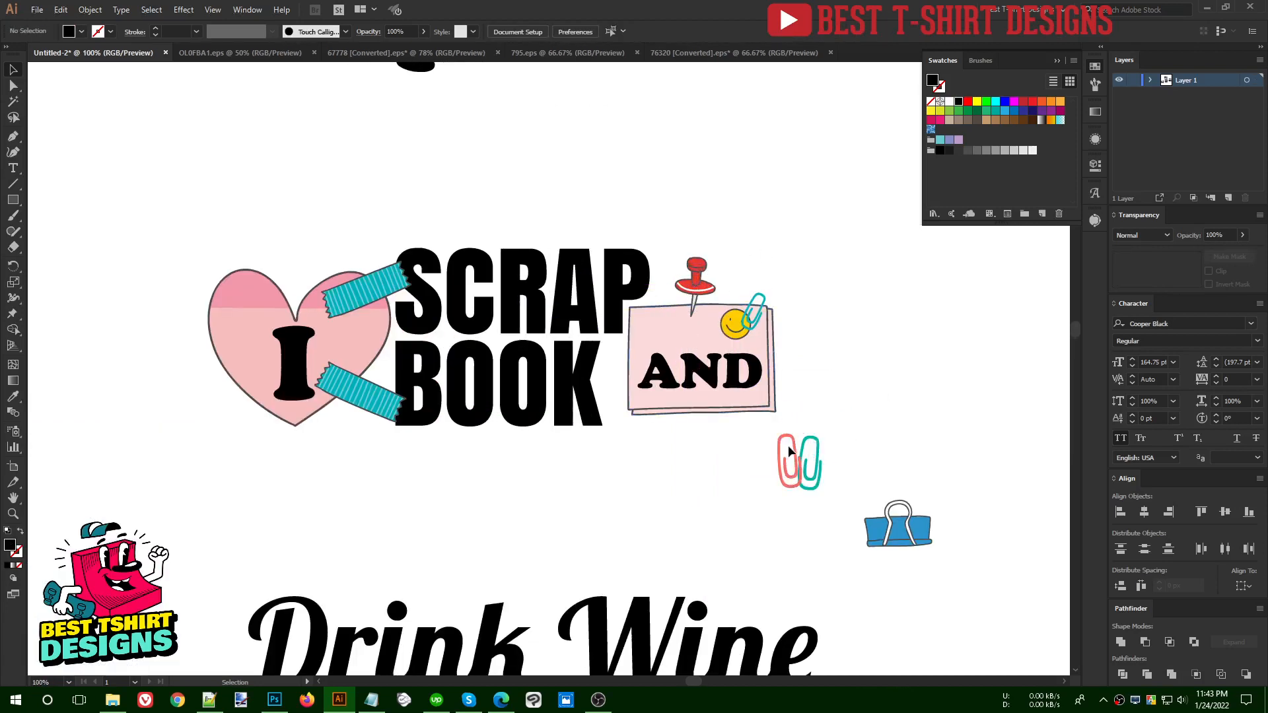
left_click_drag(790, 450, 680, 463)
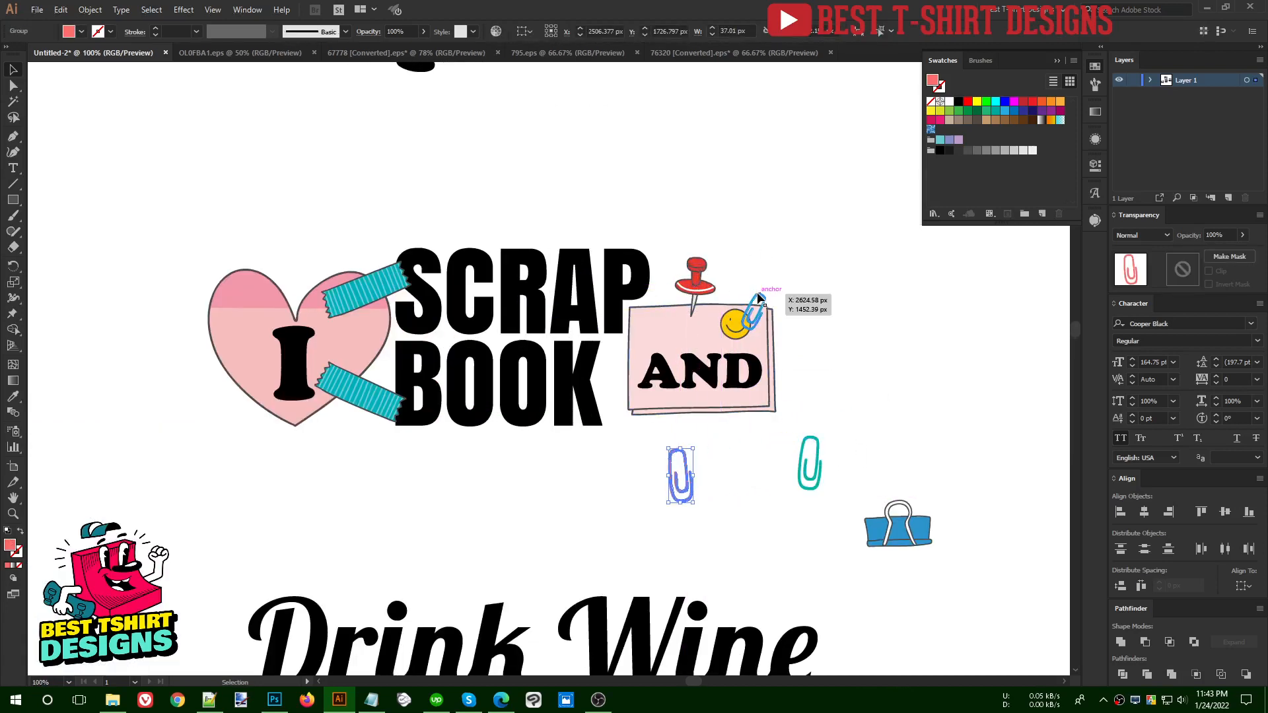
- Inside the pink note group, enlarge the paper clip attached to the upper right corner
left_click(758, 298)
double_click(758, 298)
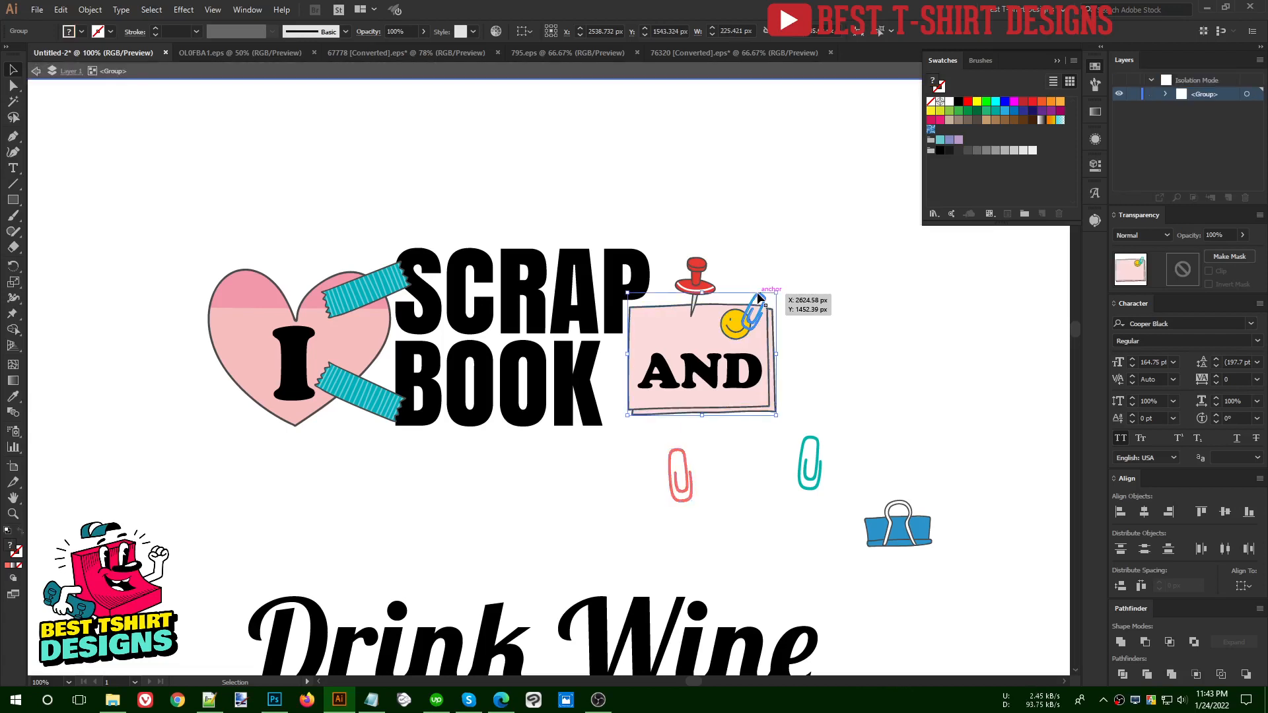
scroll(764, 297, "up", 3)
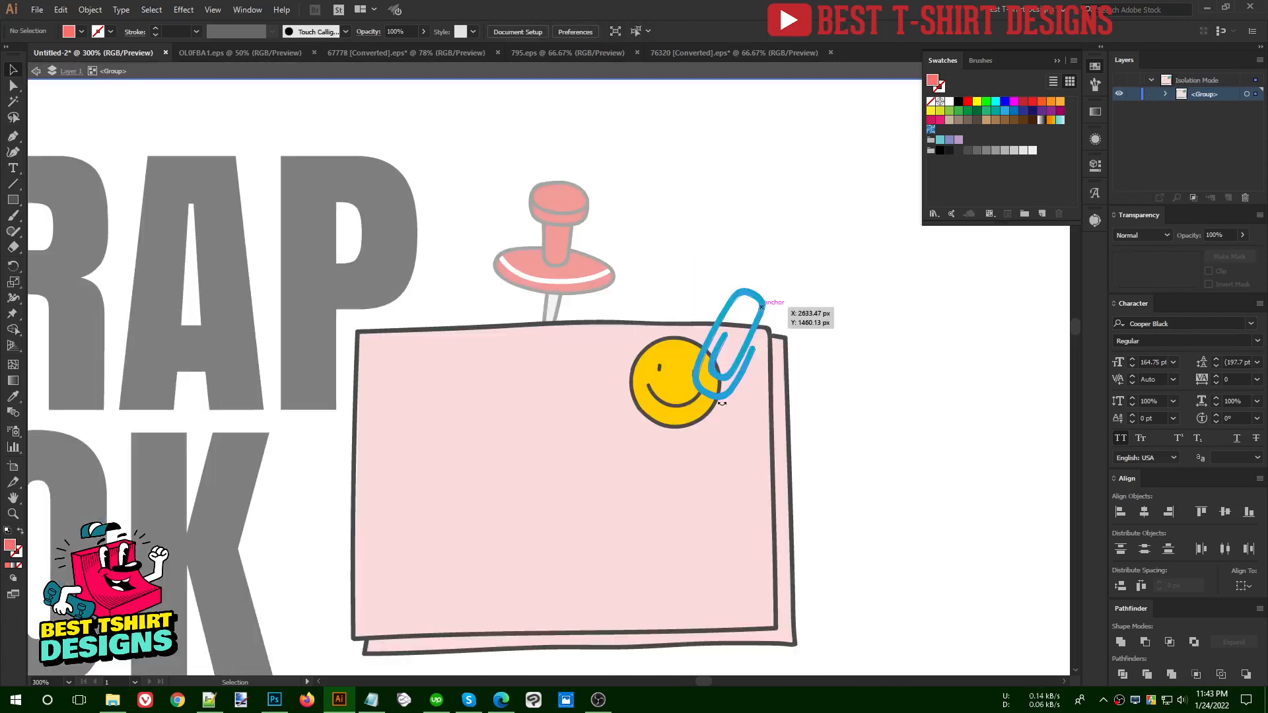
left_click(720, 399)
left_click_drag(727, 398, 729, 464)
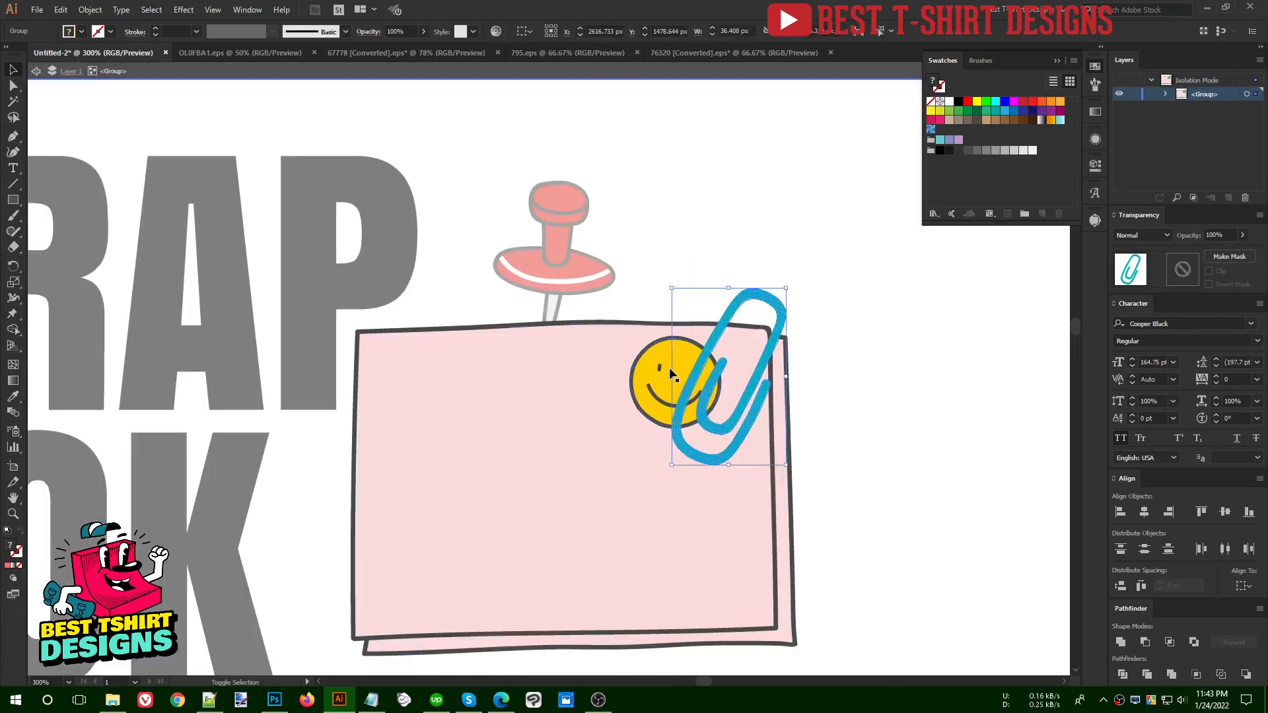
- Move the smiley to the note's upper left corner, shift the paper clip above the upper right edge, and exit the group
left_click(670, 368)
left_click_drag(693, 357, 454, 376)
left_click_drag(706, 398, 666, 365)
left_click_drag(747, 256, 806, 210)
key("ctrl+1")
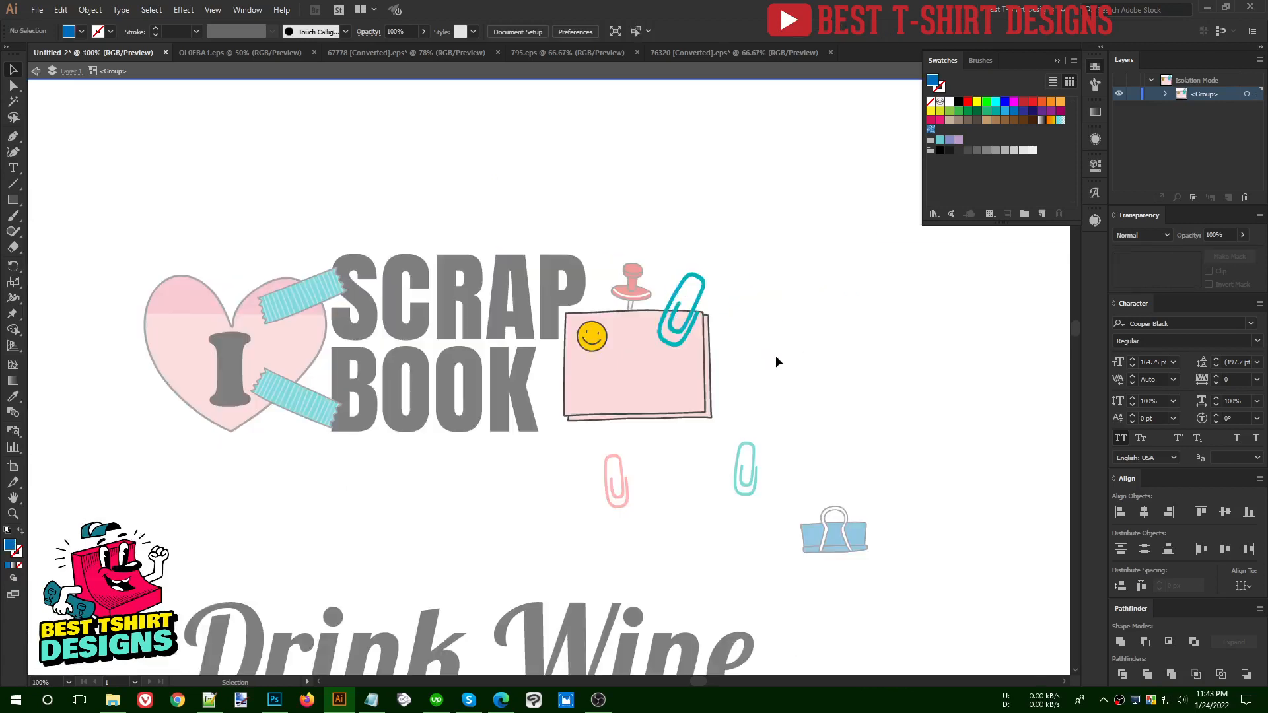
double_click(775, 356)
- Rotate the coral paper clip to horizontal and place it across the K of BOOK and the note's left edge
left_click_drag(623, 482, 532, 370)
scroll(532, 370, "up", 4)
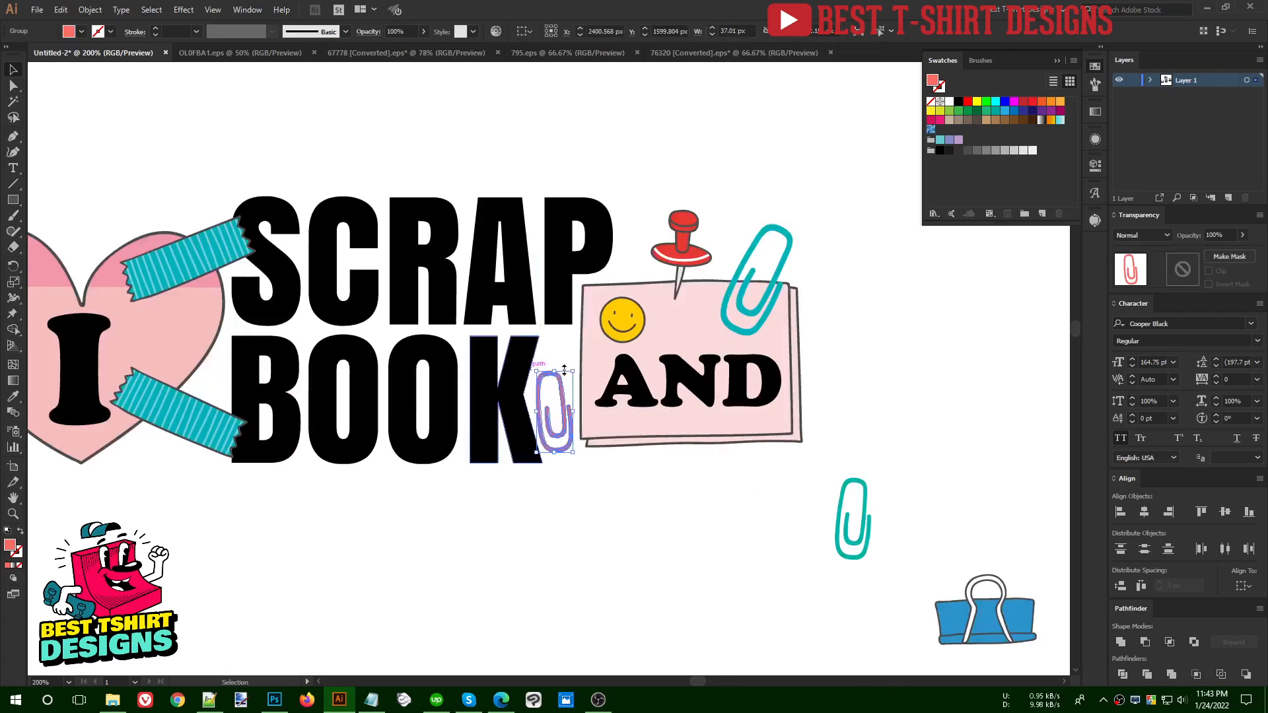
mouse_move(591, 480)
left_mouse_down()
mouse_move(626, 451)
mouse_move(615, 479)
left_mouse_up()
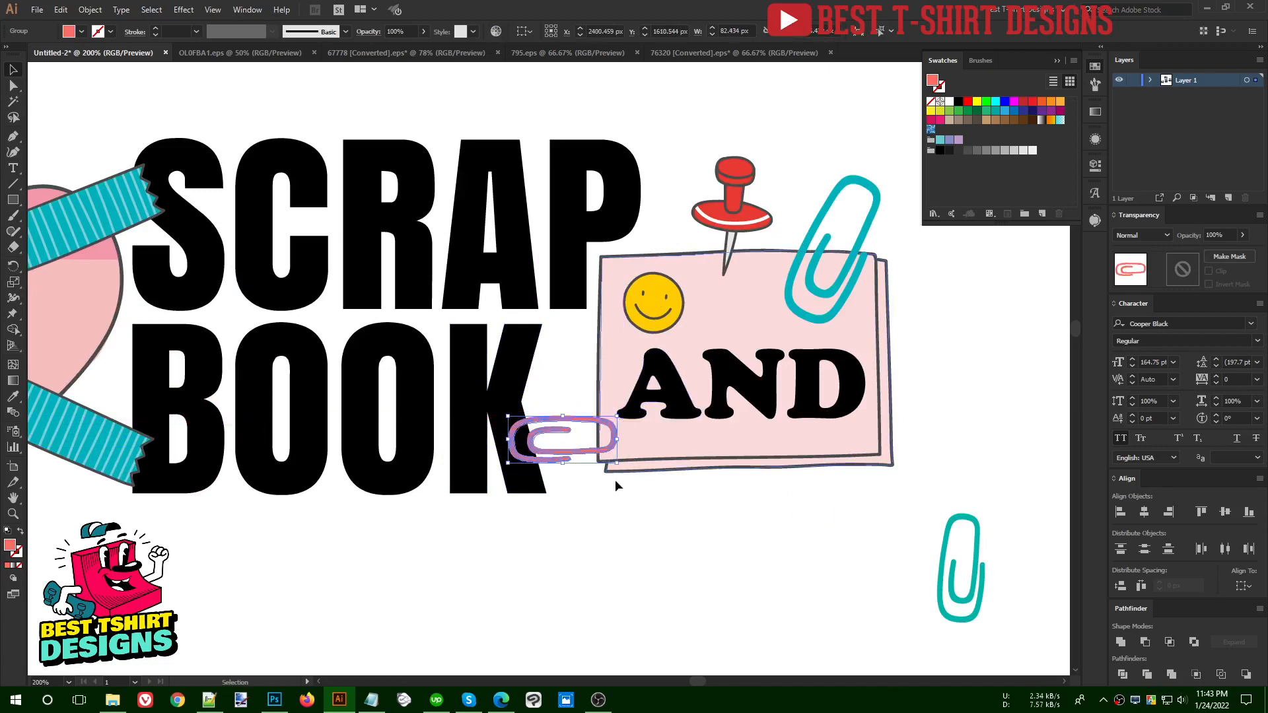
left_click(611, 509)
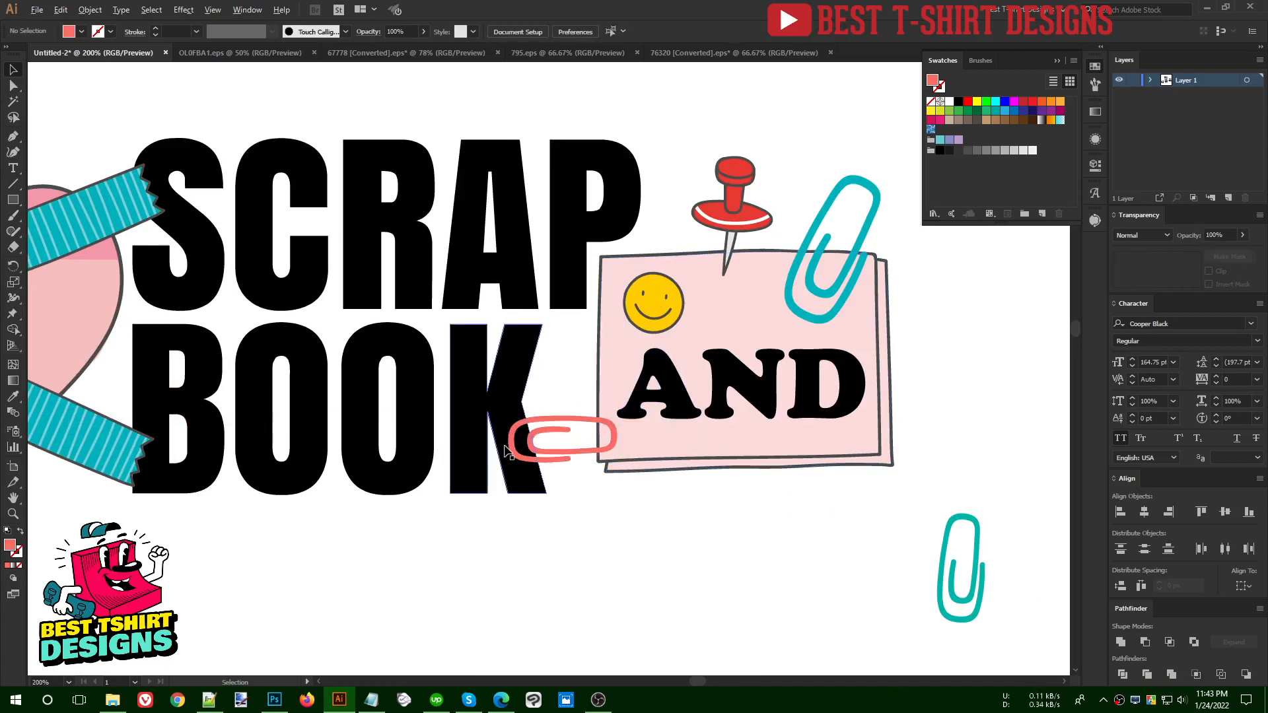
- Enlarge the coral paper clip to about 89 px wide, extending it further over the K of BOOK
scroll(508, 443, "up", 2)
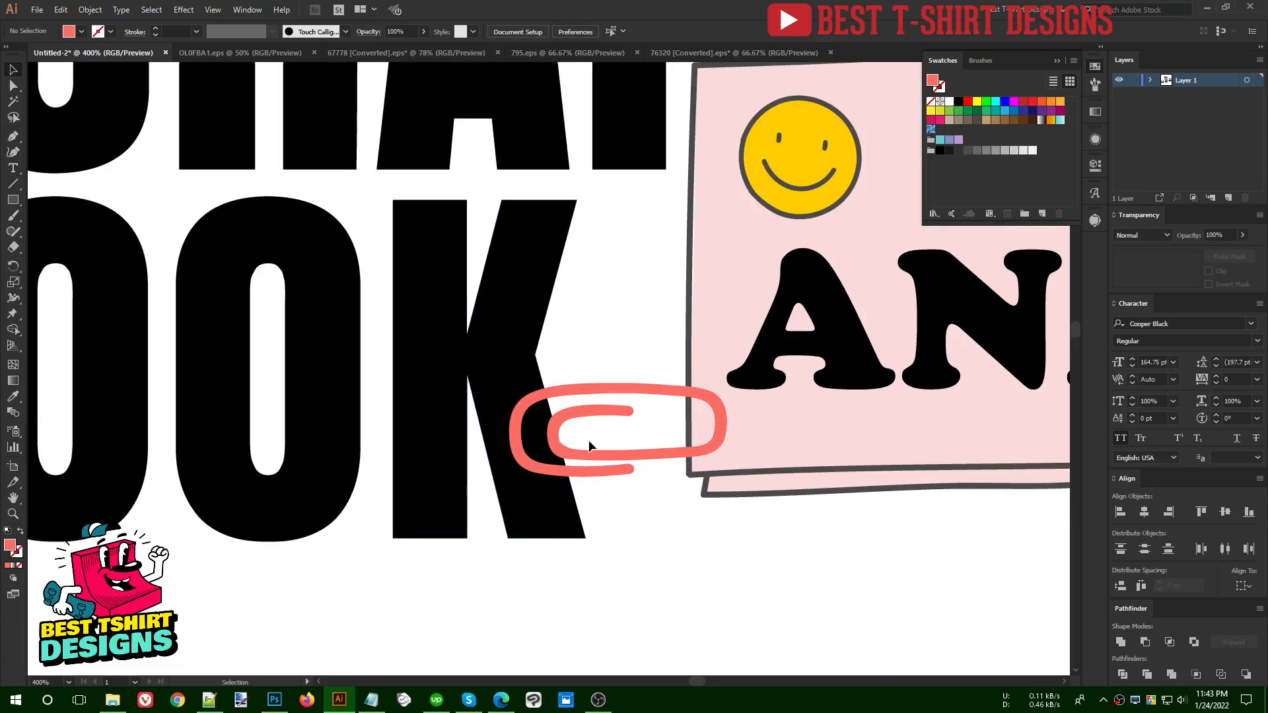
left_click(522, 450)
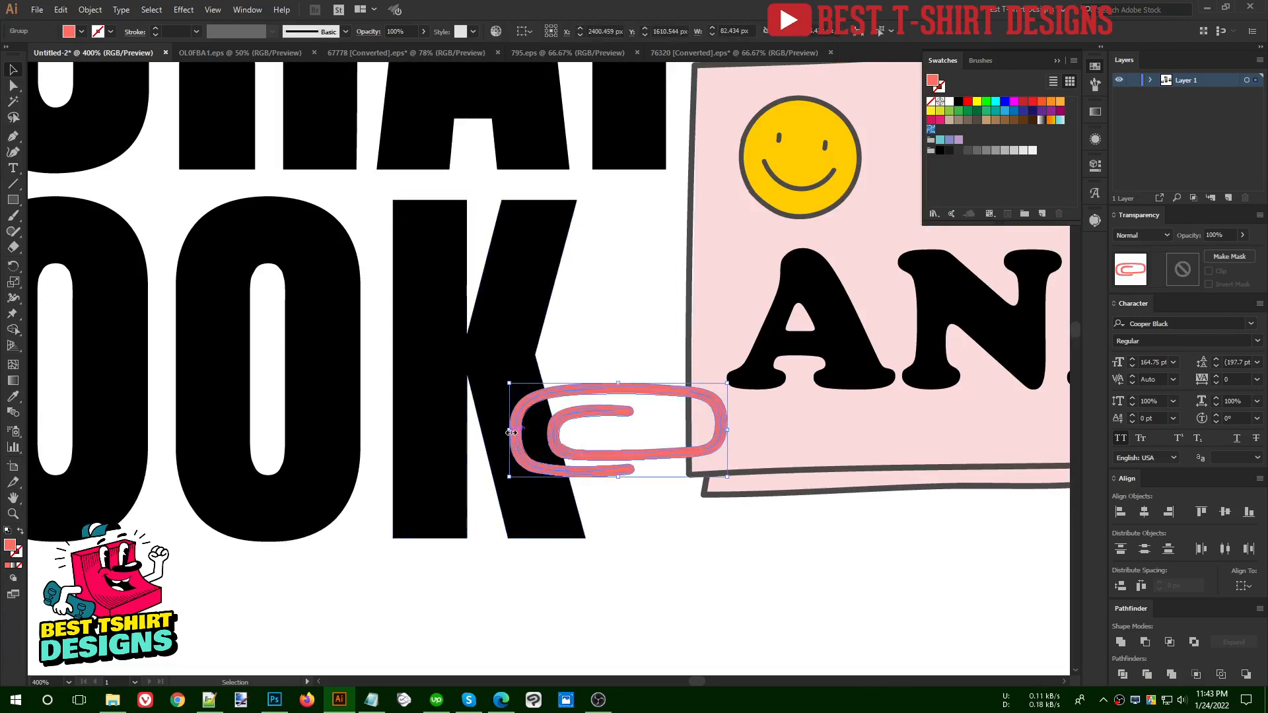
left_click_drag(511, 431, 492, 430)
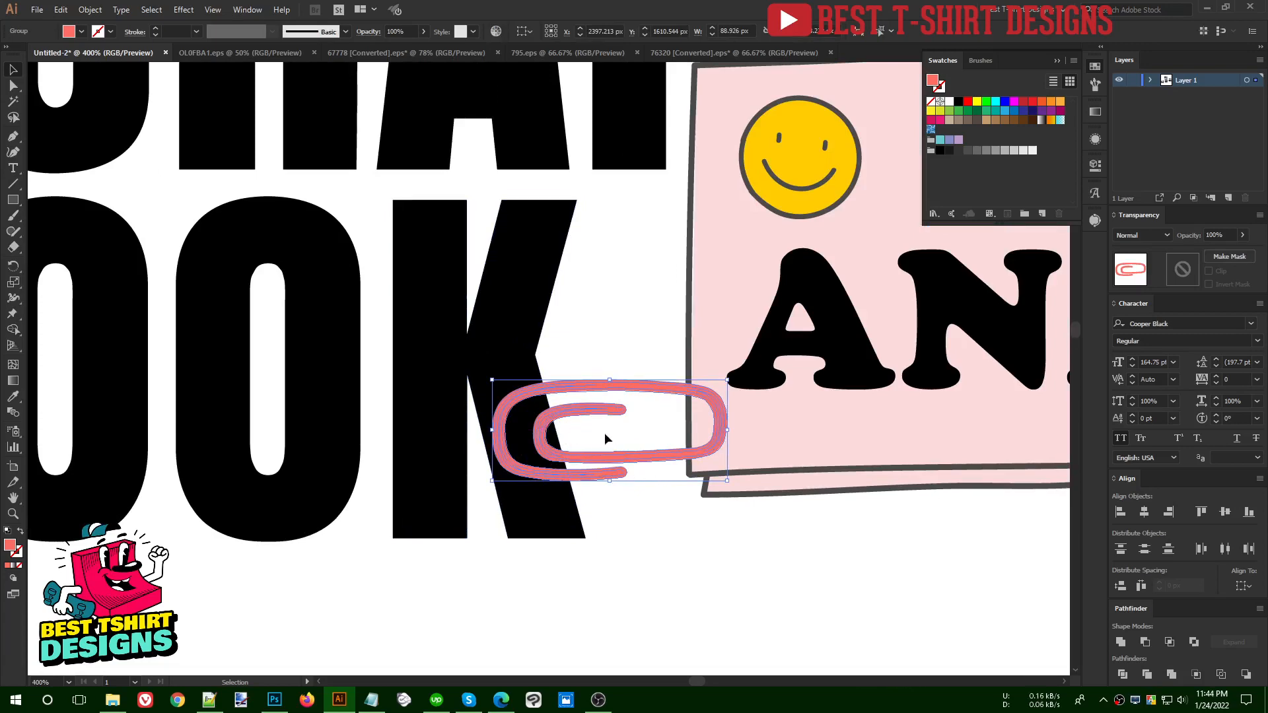
- Delete the coral paper clip on the K of BOOK and copy the lower teal tape strip from the heart group
scroll(605, 433, "down", 3)
key("Delete")
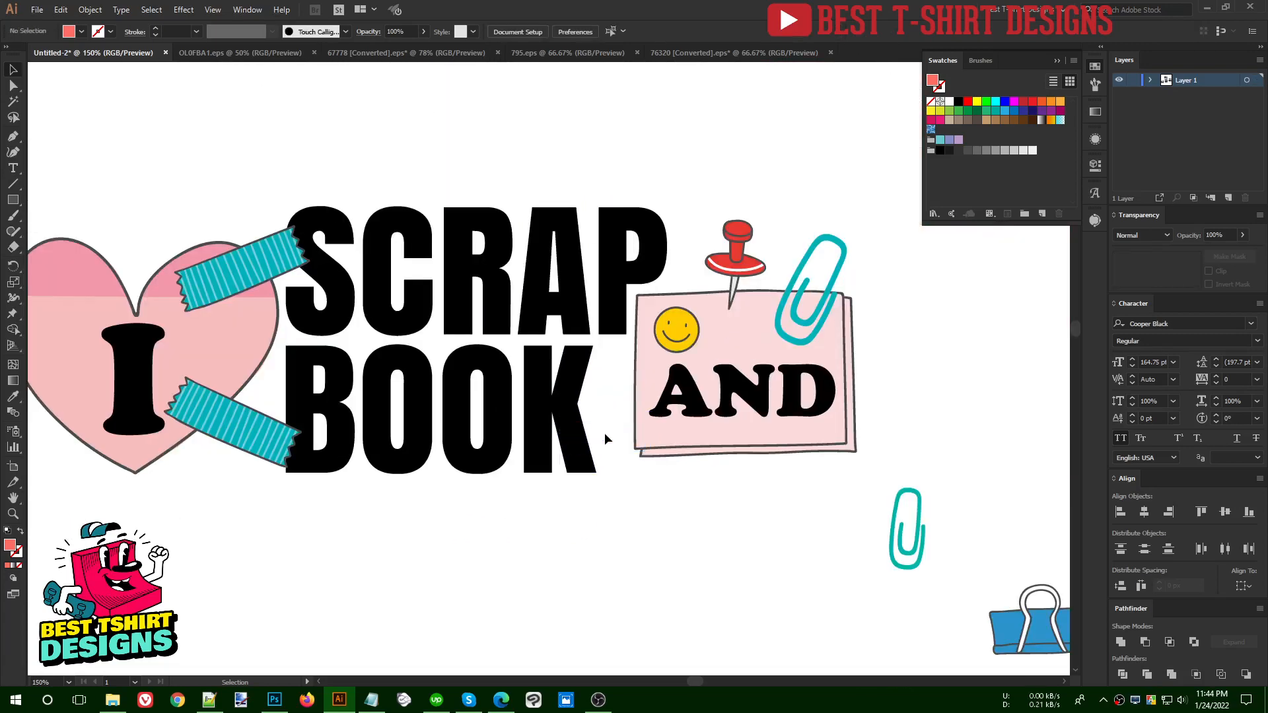
double_click(223, 435)
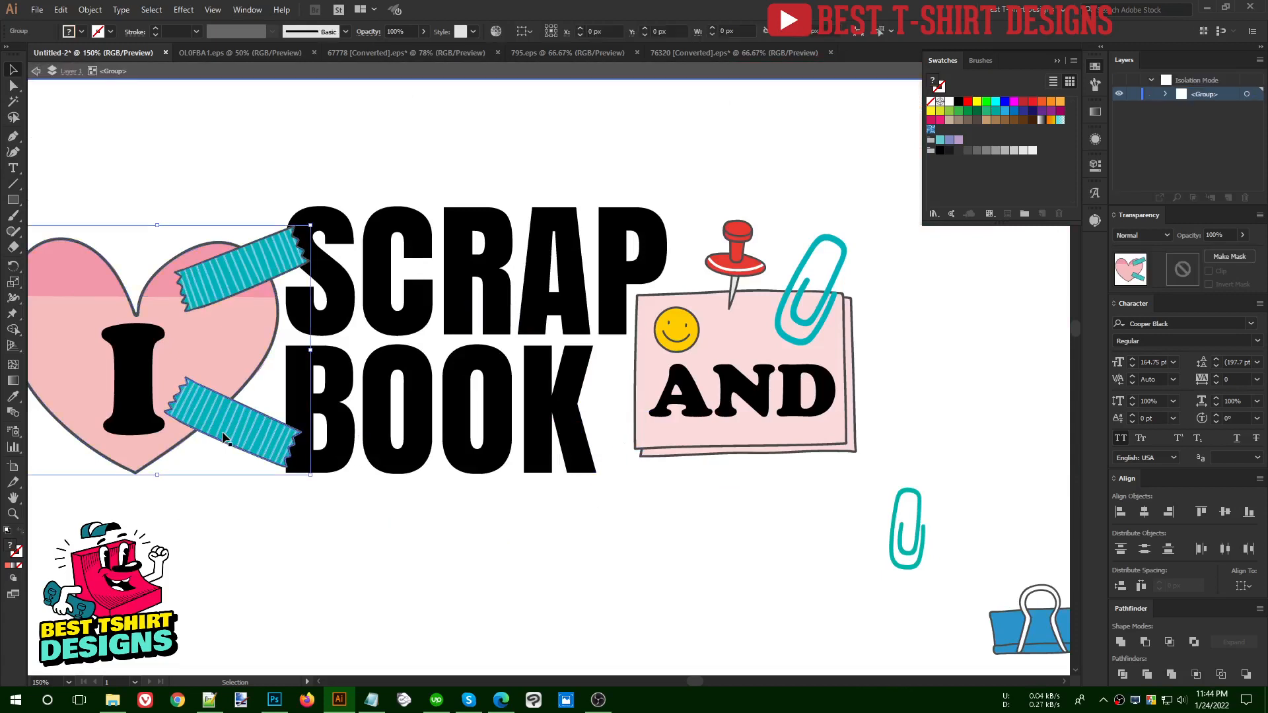
left_click(222, 431)
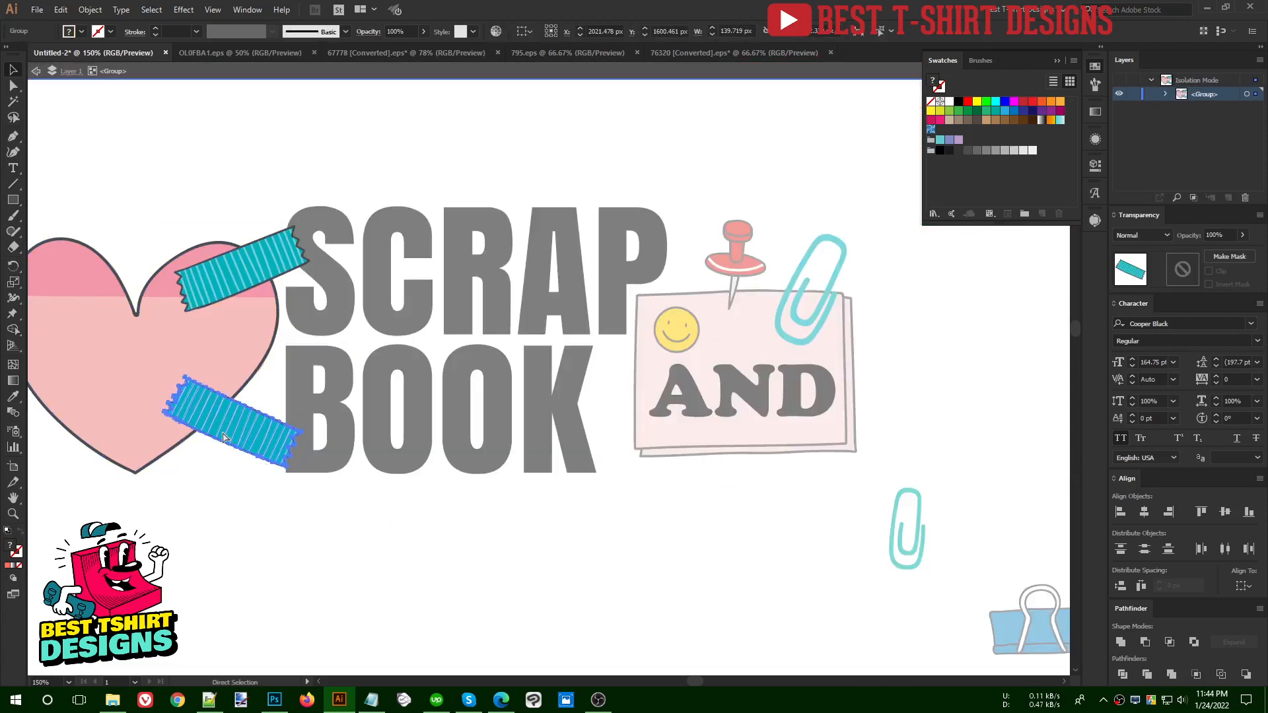
double_click(556, 557)
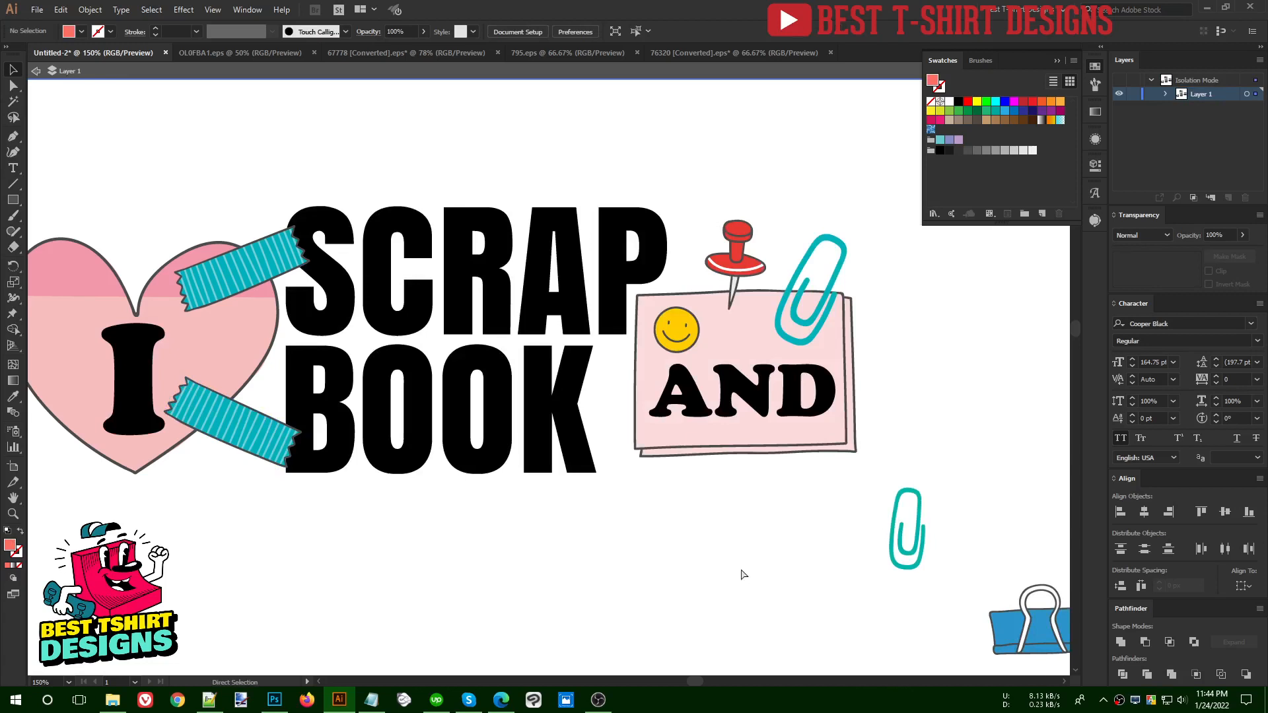
- Paste the tape strip, reduce it to about 85 px wide, and place it nearly horizontal across the K of BOOK and the note's left edge
key("ctrl+v")
left_click_drag(624, 398, 664, 433)
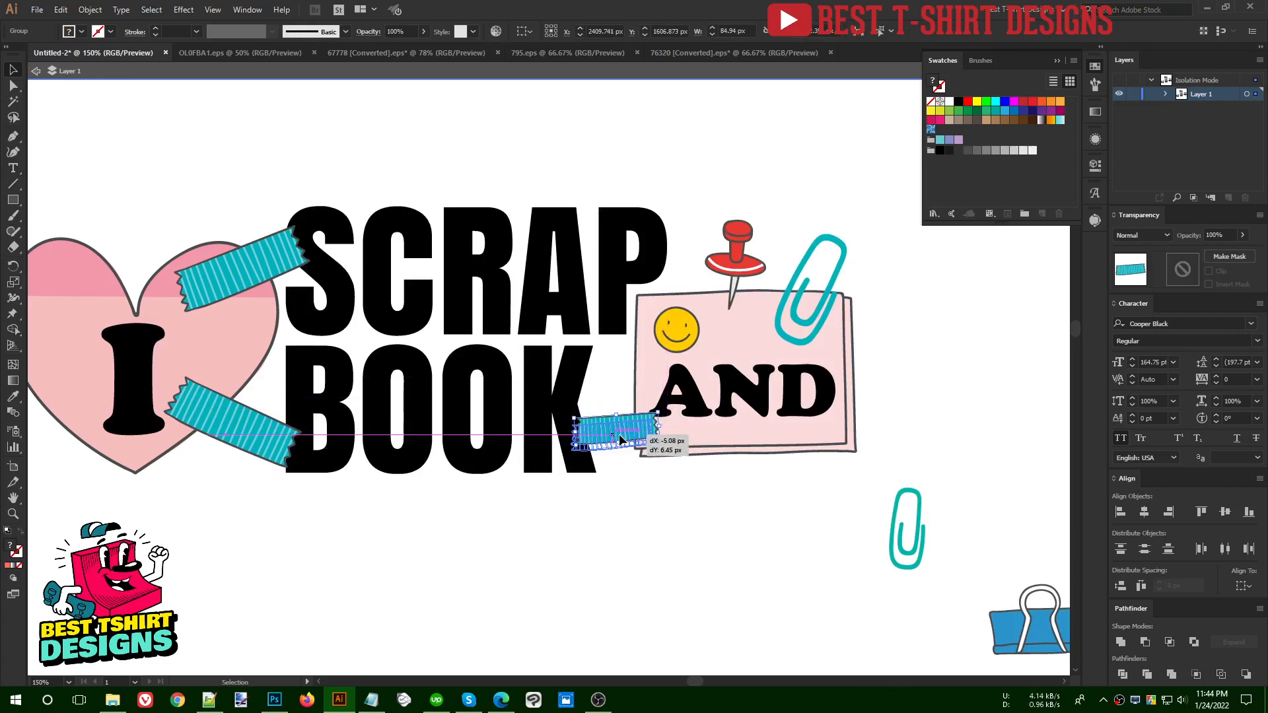
left_click(667, 489)
- Move the spare teal paper clip and the blue binder clip farther away from the lettering, to the right of the note
key("ctrl+minus")
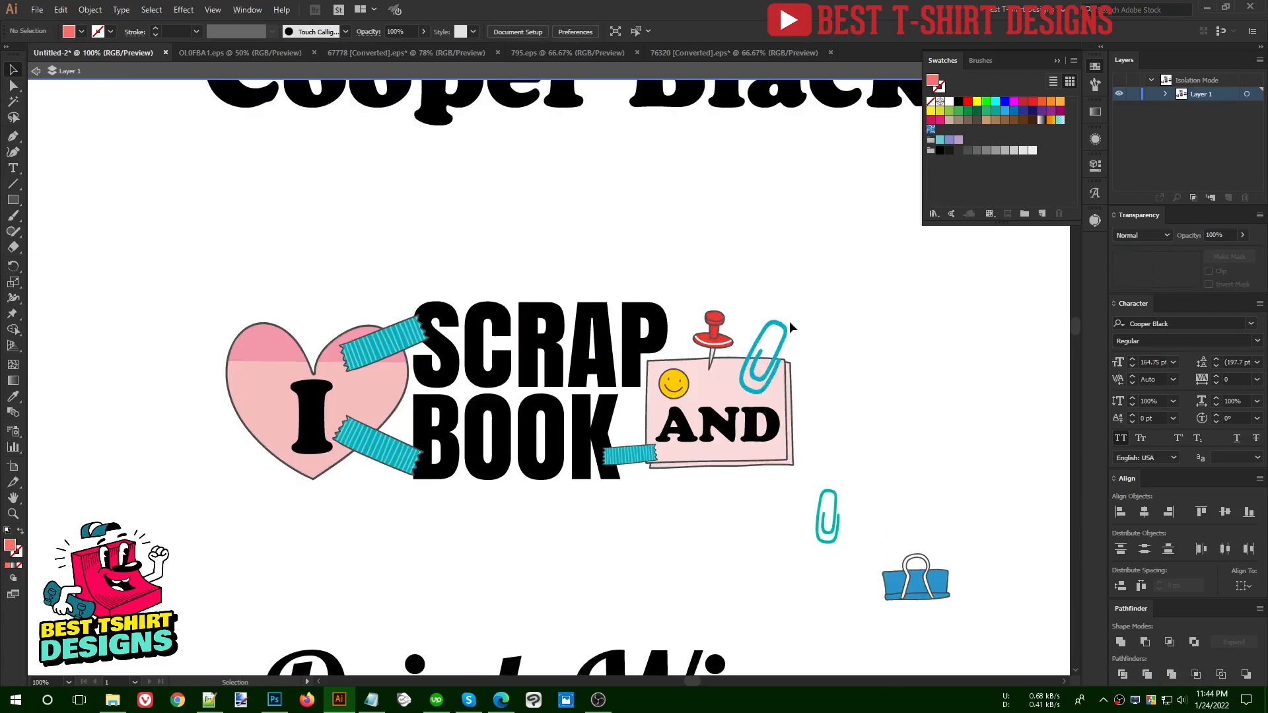
scroll(783, 326, "down", 2)
key("ctrl+minus")
left_click_drag(769, 398, 876, 339)
left_click_drag(830, 441, 929, 368)
scroll(669, 373, "down", 2)
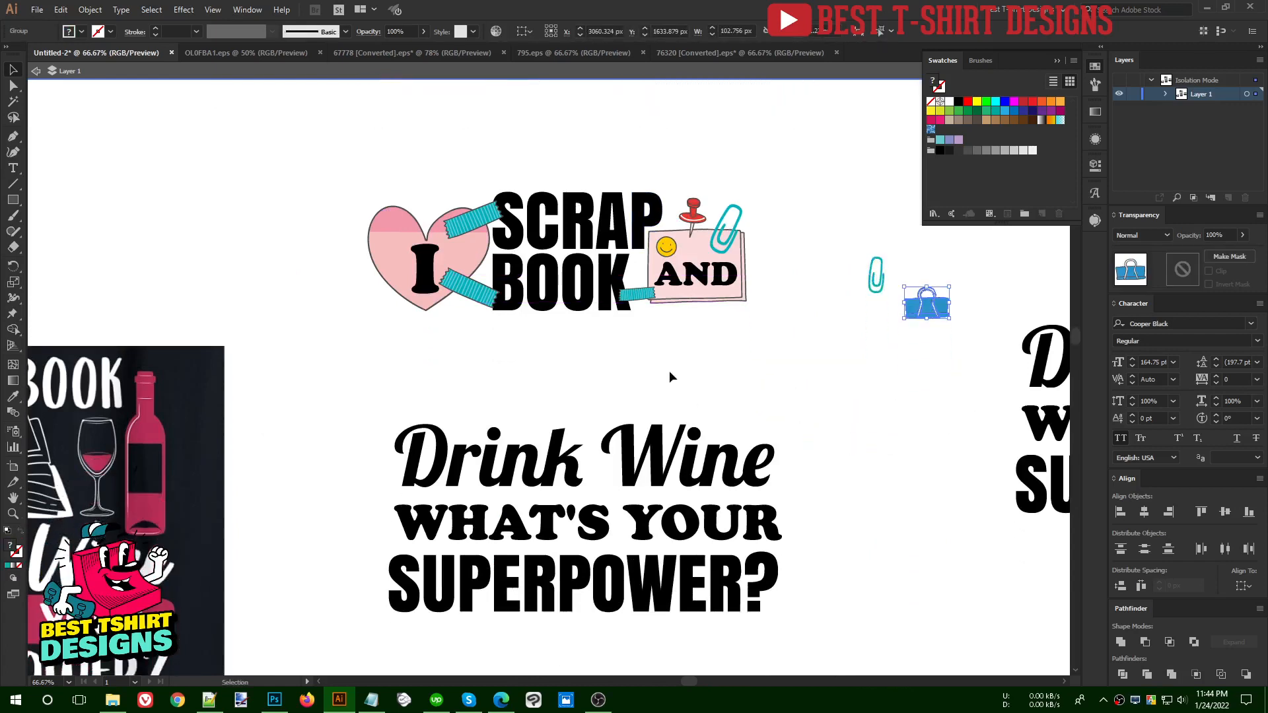
- Group the taped heart, SCRAP BOOK lettering, note and new tape strip, and exit isolation mode
left_click(670, 373)
scroll(670, 373, "up", 1)
left_click_drag(457, 266, 783, 383)
key("a")
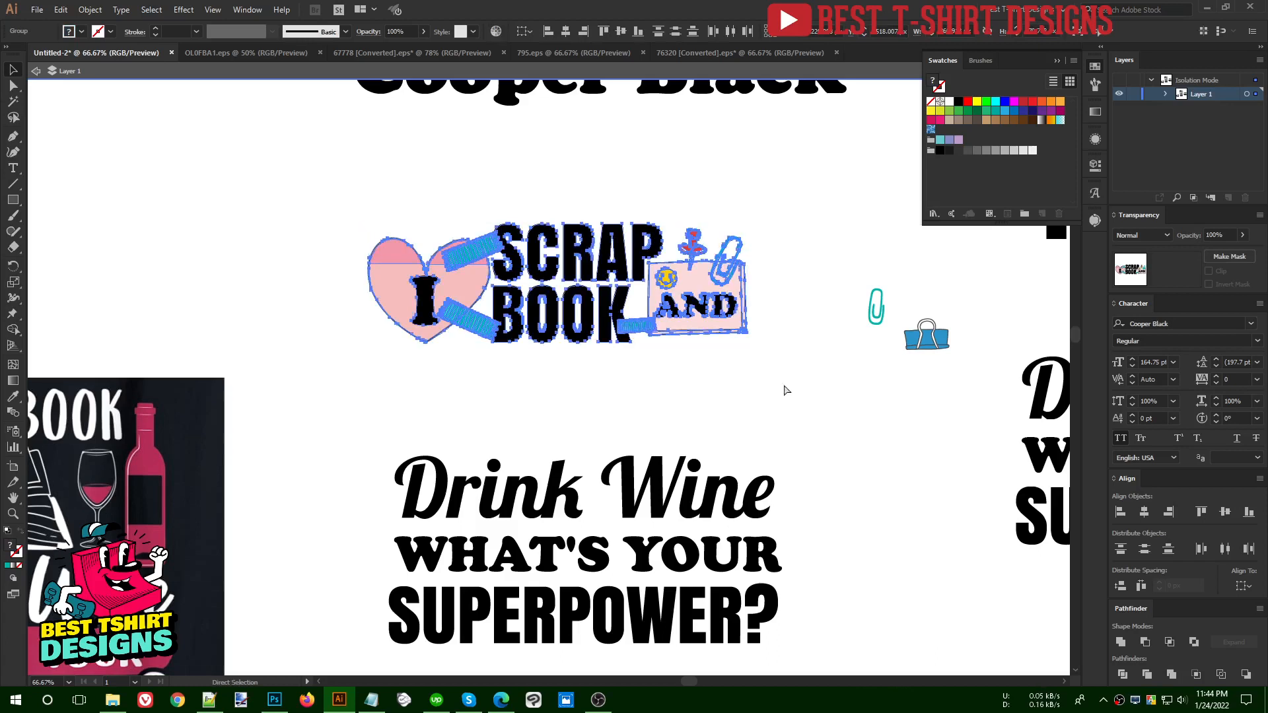
key("v")
left_click(695, 395)
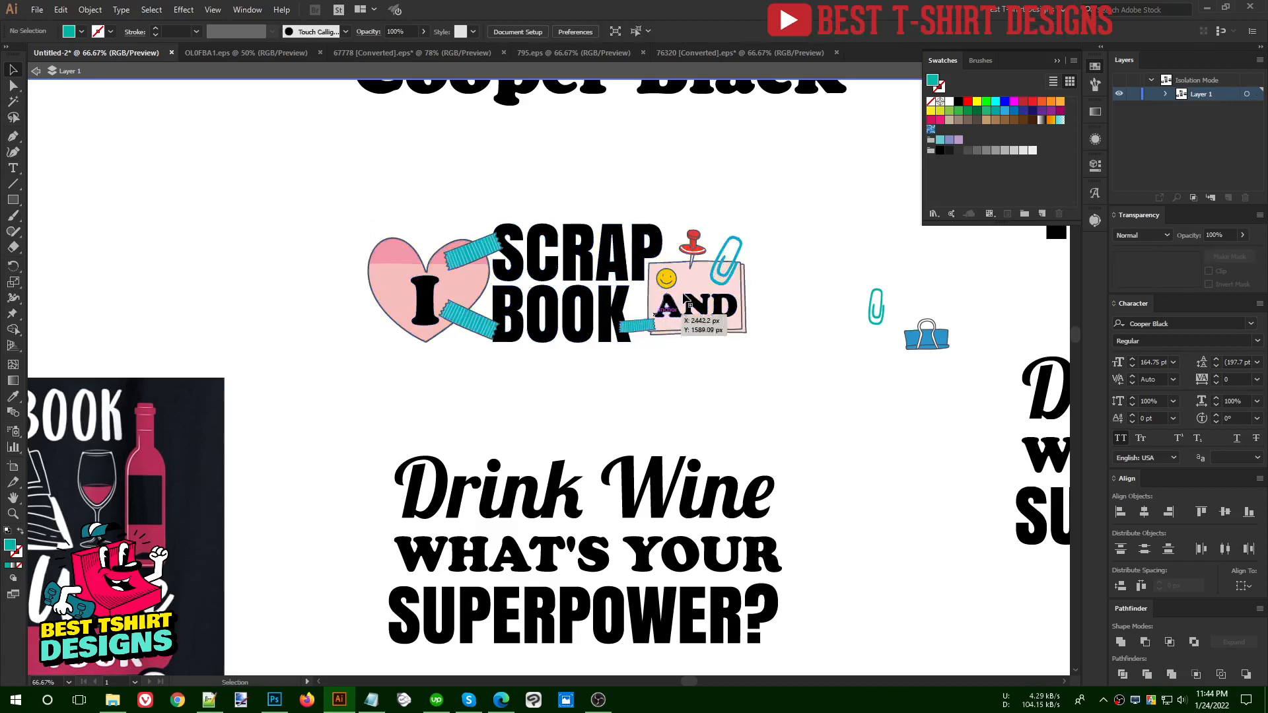
key("Escape")
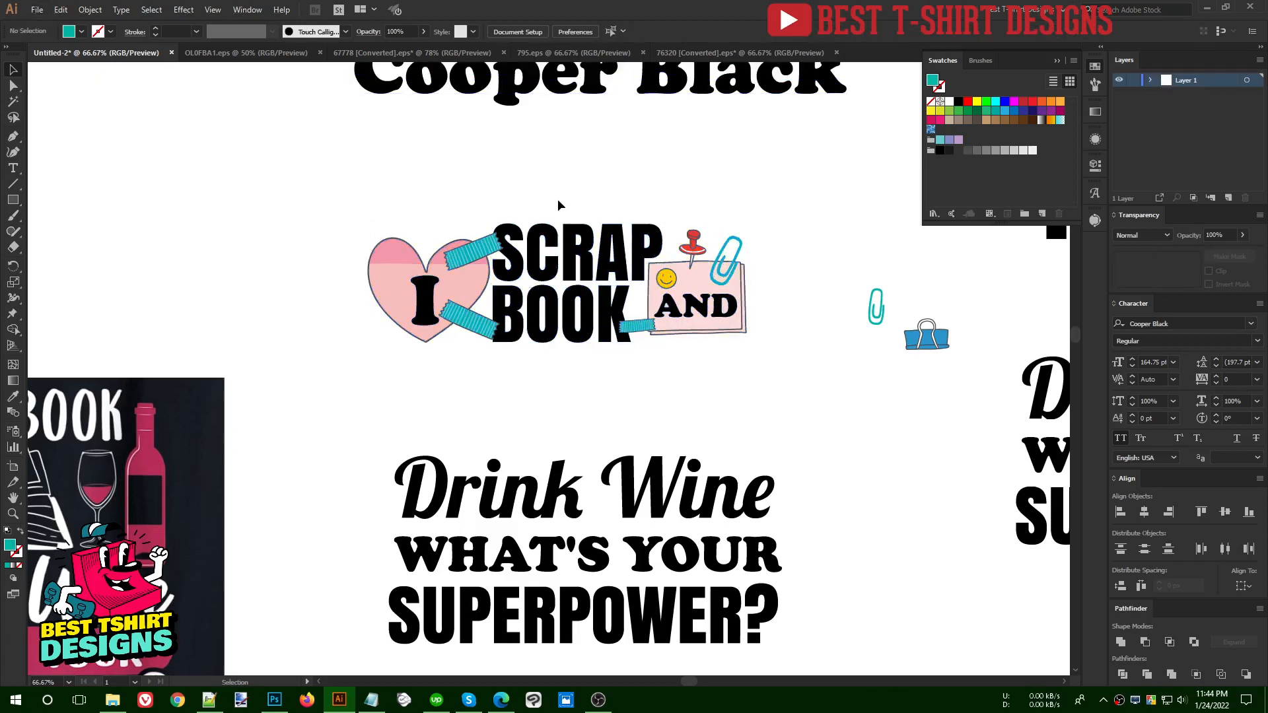
- Show the rulers and place vertical guides at the right and left edges of the I SCRAP BOOK AND group
left_click(561, 253)
key("a")
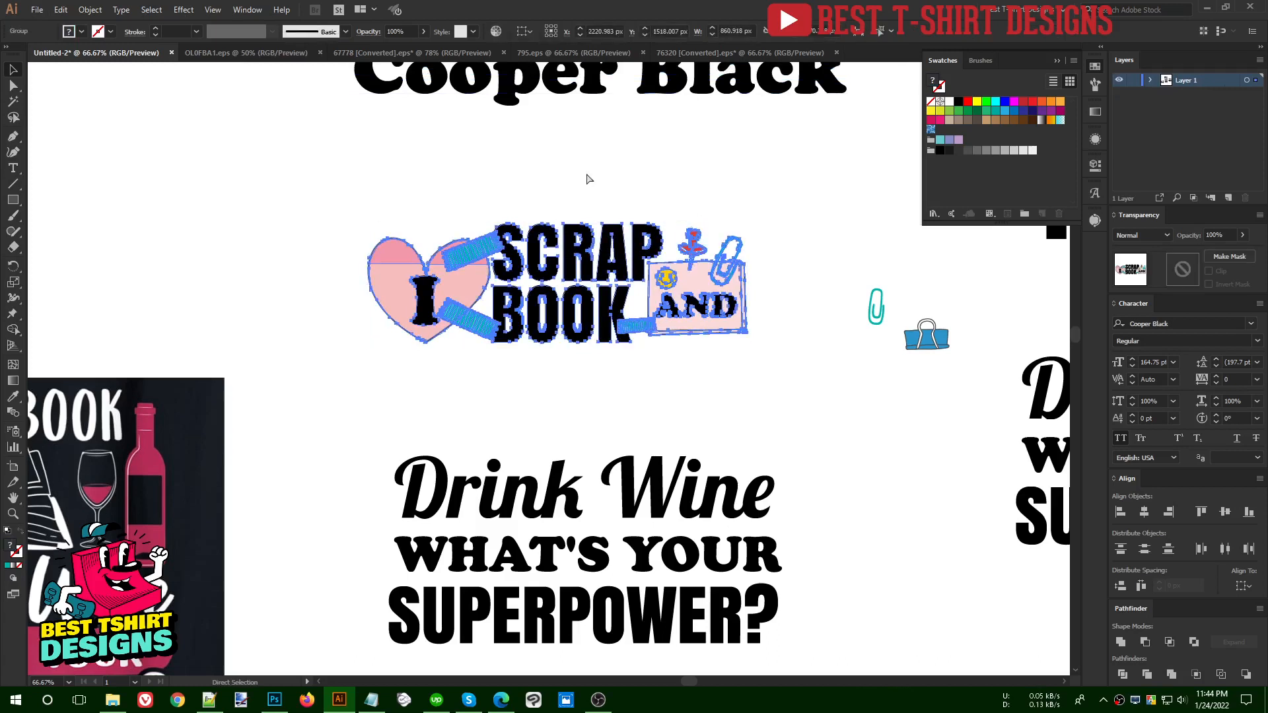
key("ctrl+r")
key("v")
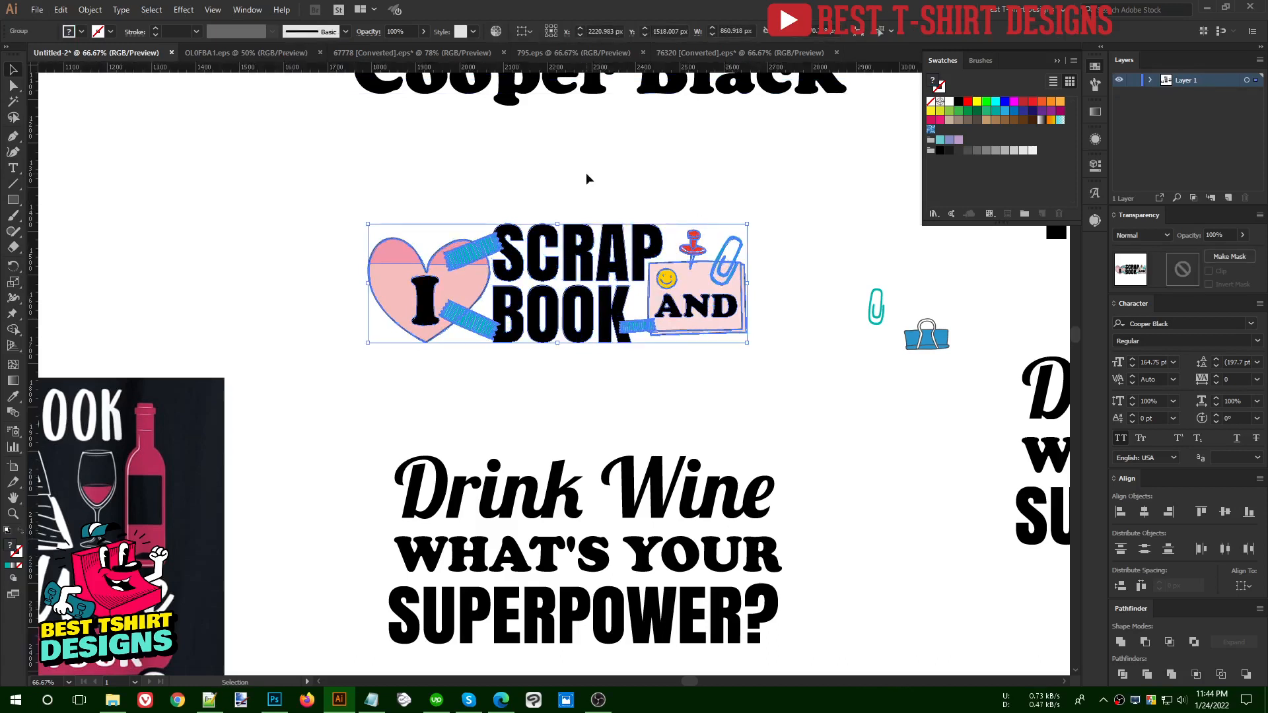
left_click(613, 109)
left_click_drag(616, 69, 748, 338)
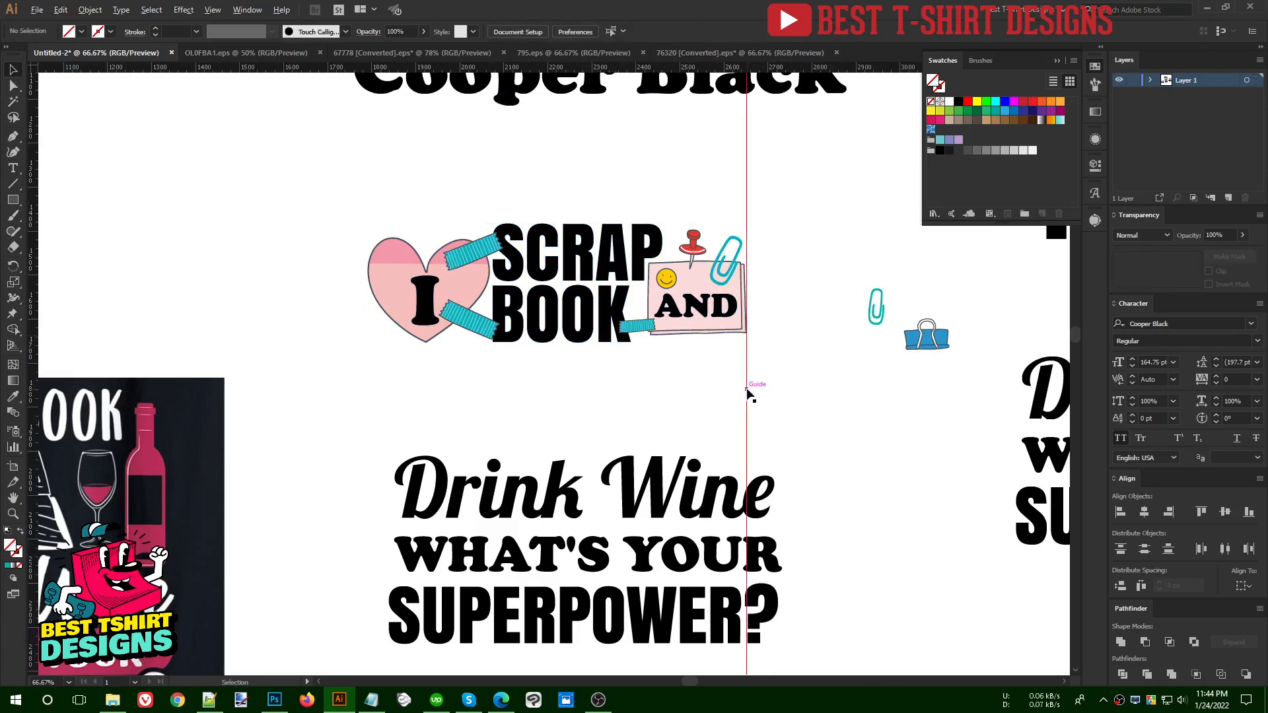
left_click_drag(748, 392, 369, 394)
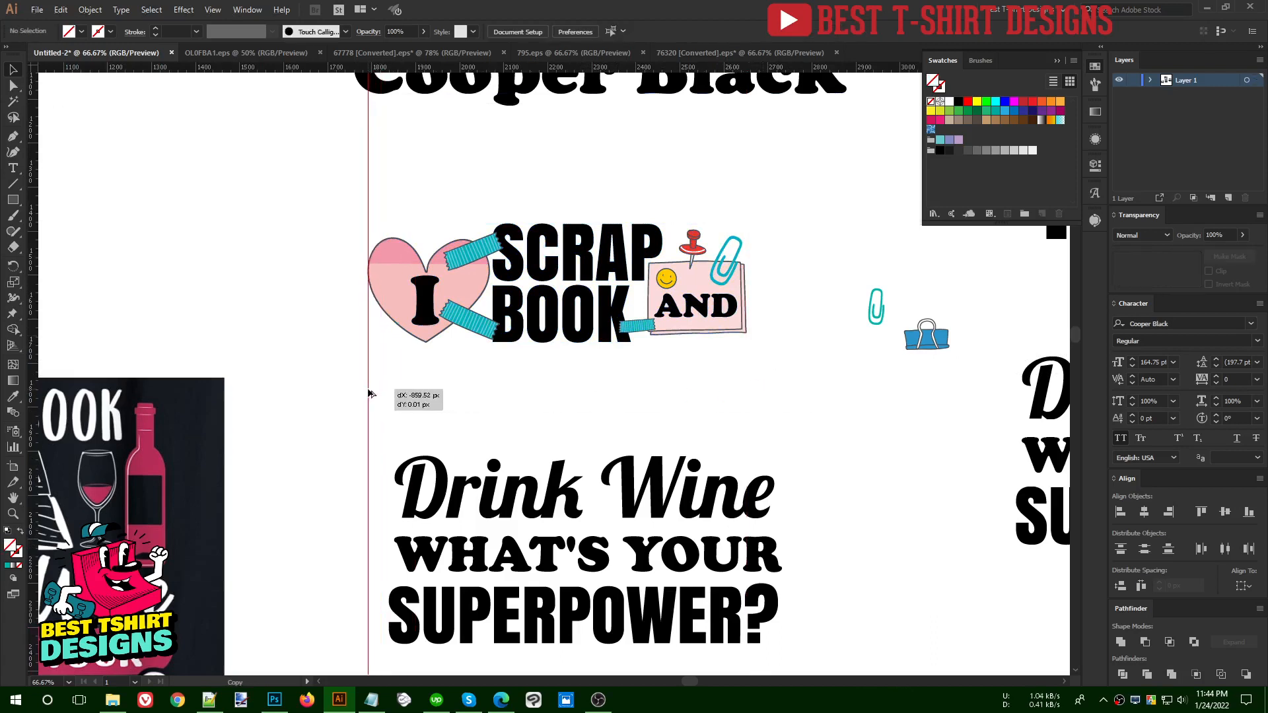
left_click_drag(599, 420, 598, 419)
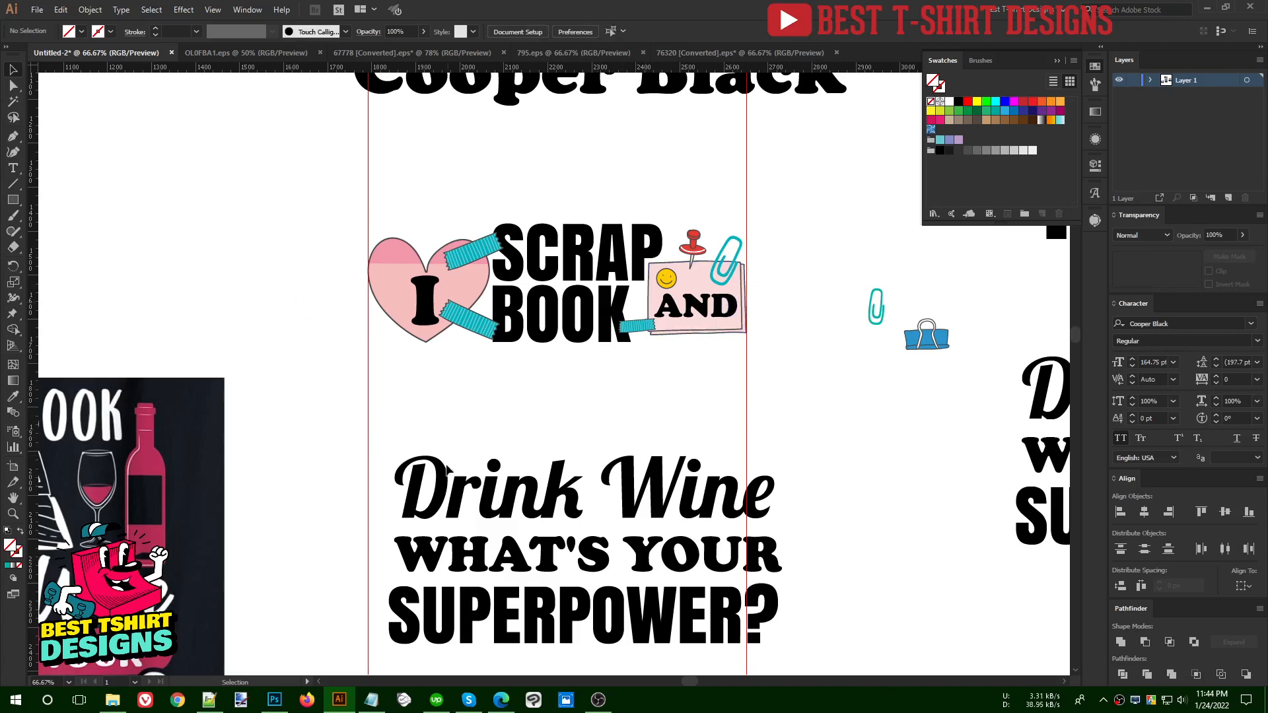
- Centre the Drink Wine, WHAT'S YOUR and SUPERPOWER? lines horizontally on the I SCRAP BOOK AND group as key object
scroll(519, 392, "down", 1)
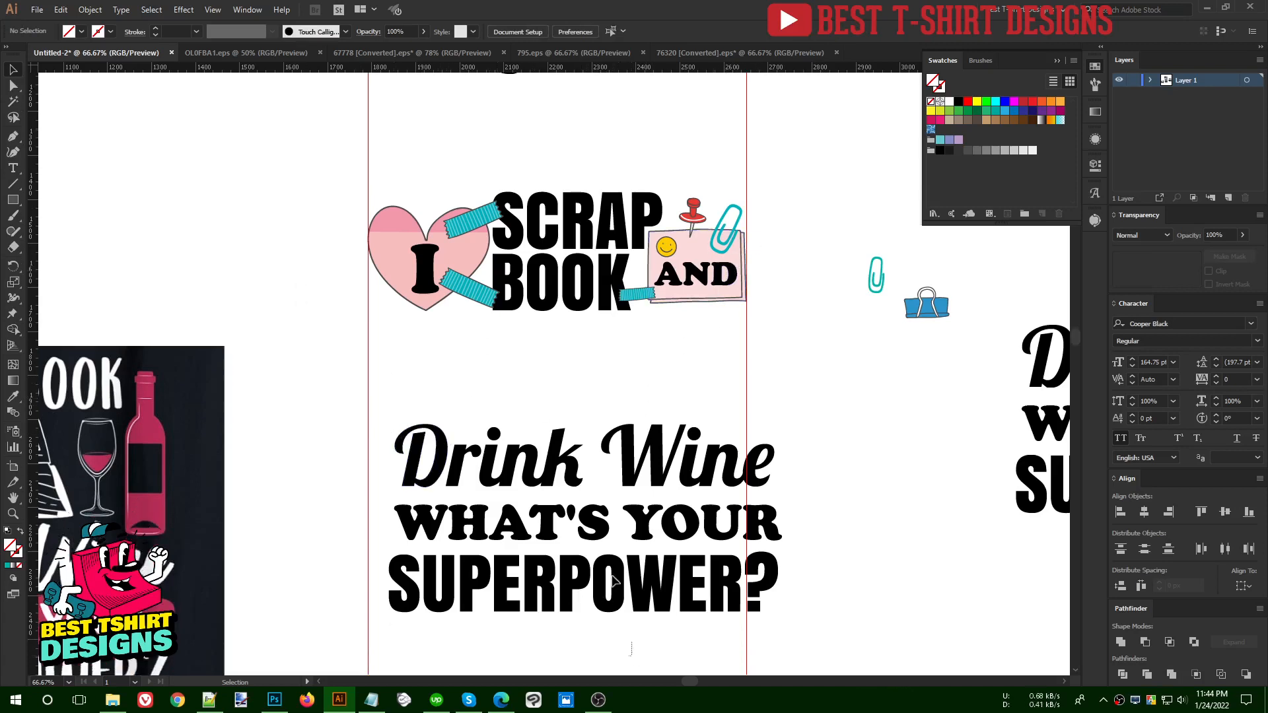
left_click_drag(631, 653, 473, 133)
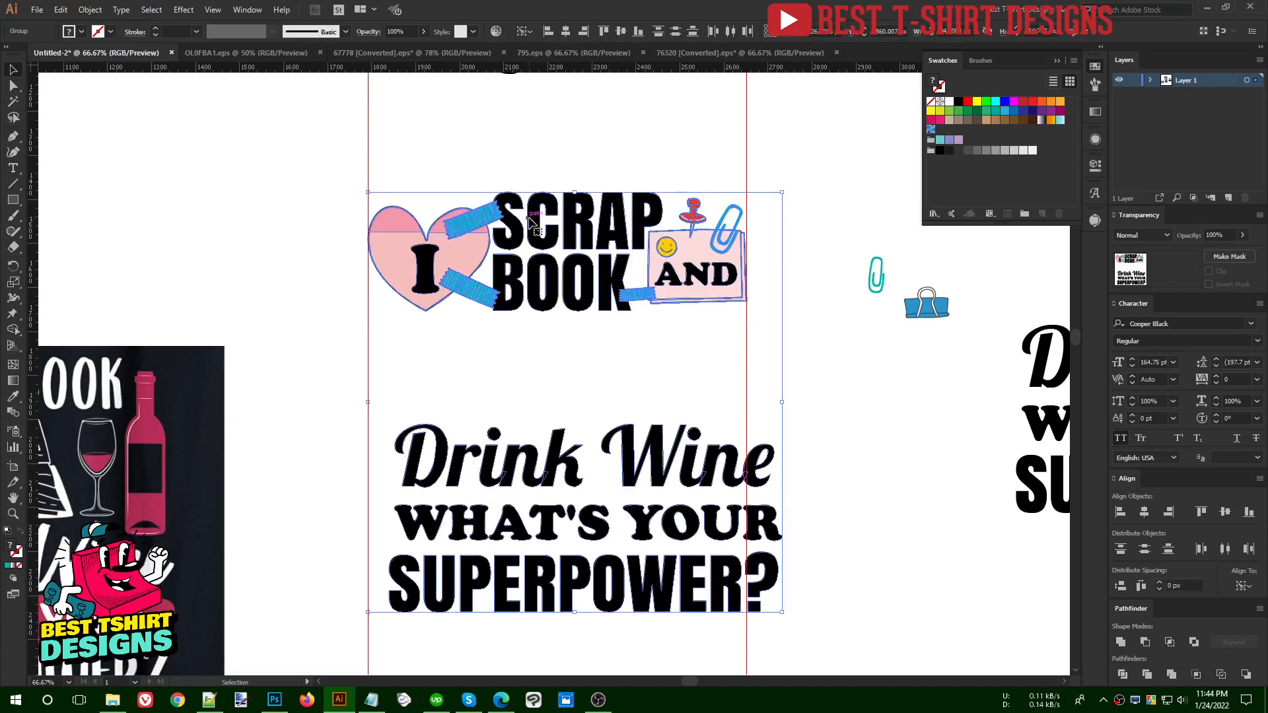
left_click(531, 220)
left_click(566, 31)
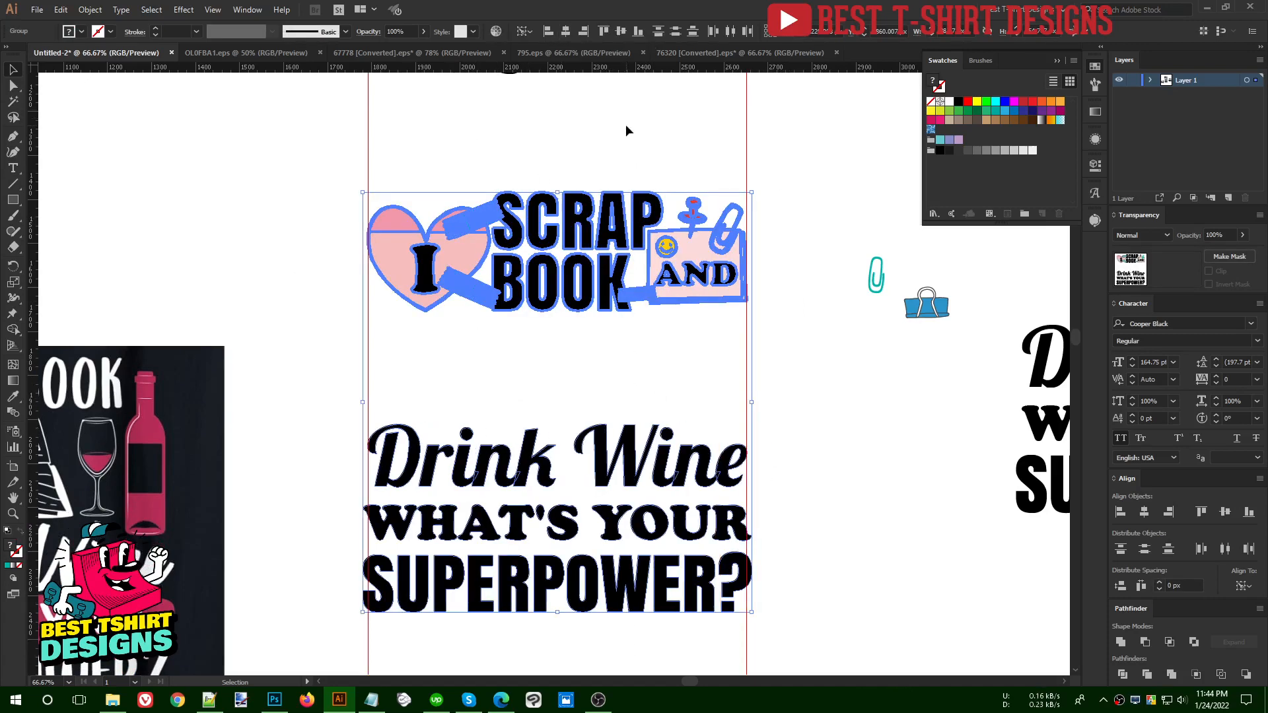
left_click(761, 479)
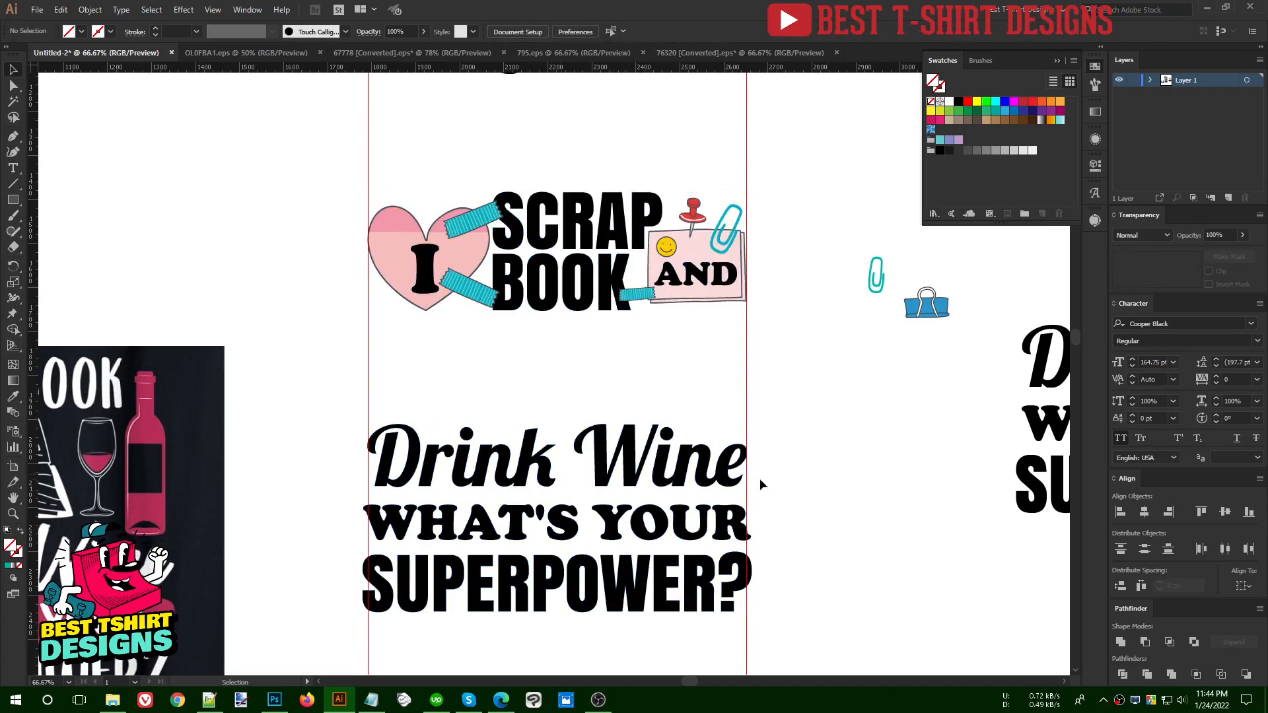
- Scale the WHAT'S YOUR line down to about 734 px wide around its centre and move it up closer to Drink Wine
left_click(725, 481)
left_click(565, 525)
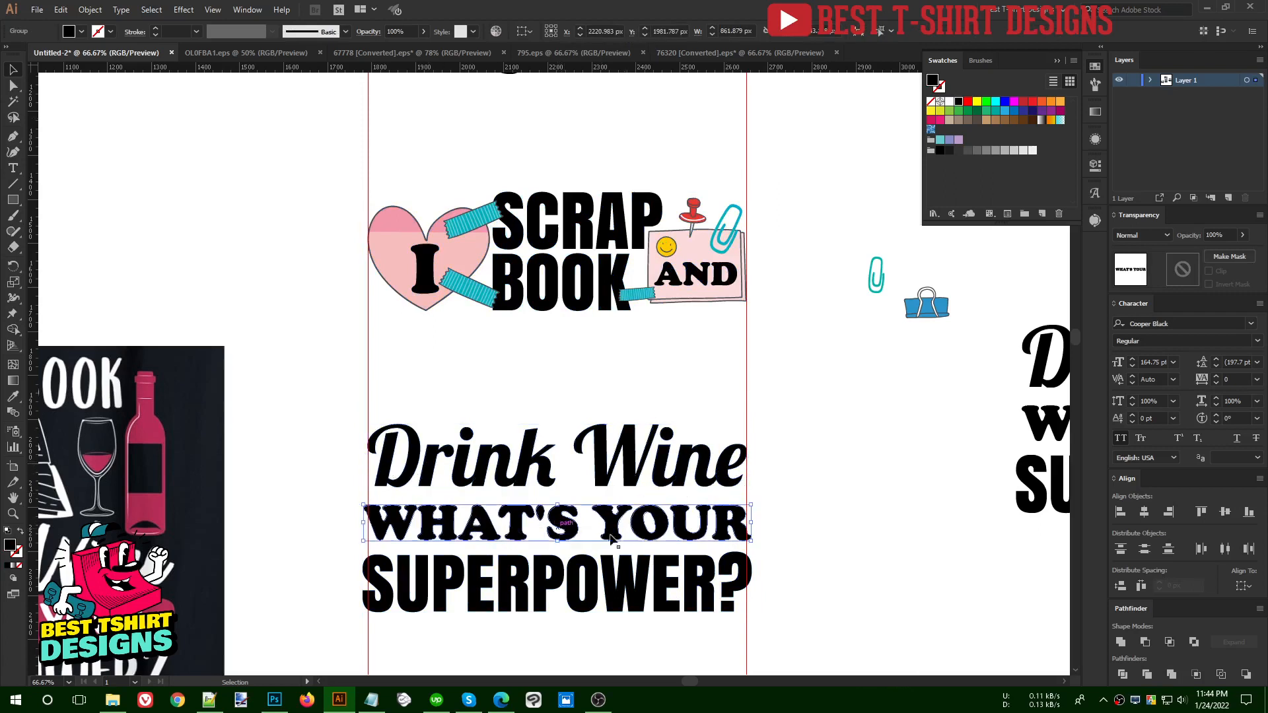
left_click_drag(750, 523, 721, 524)
key("Up")
key("Up")
key("Up")
key("Up")
key("Up")
key("Up")
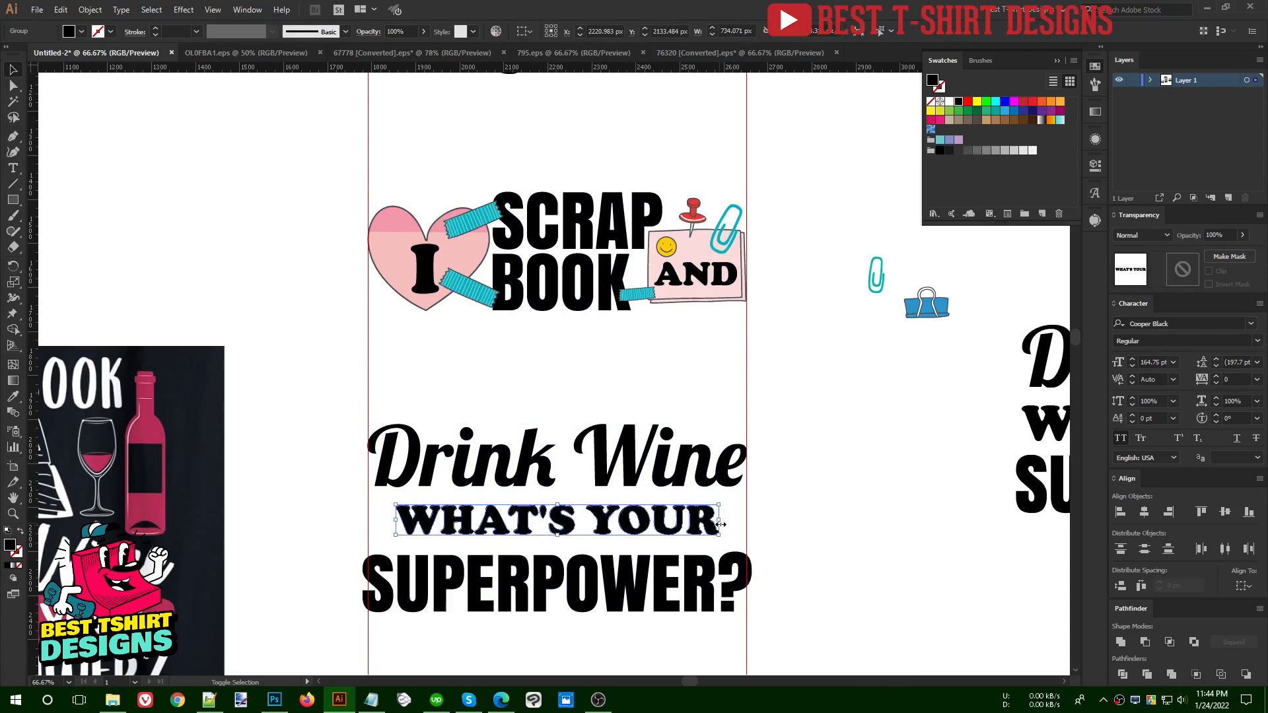
key("shift+Up")
key("shift+Up")
- Narrow the SUPERPOWER? line to about 857 px so it fits between the guides, and move it up closer to WHAT'S YOUR
left_click(686, 589)
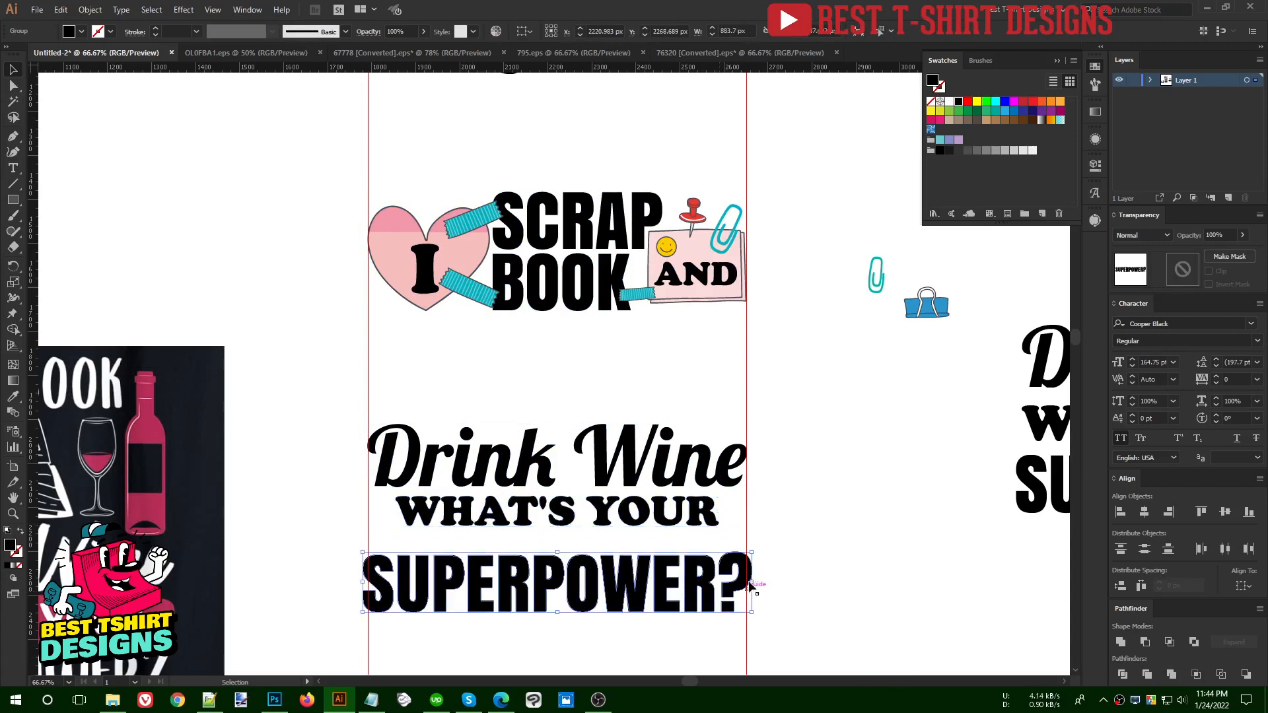
left_click_drag(751, 582, 745, 583)
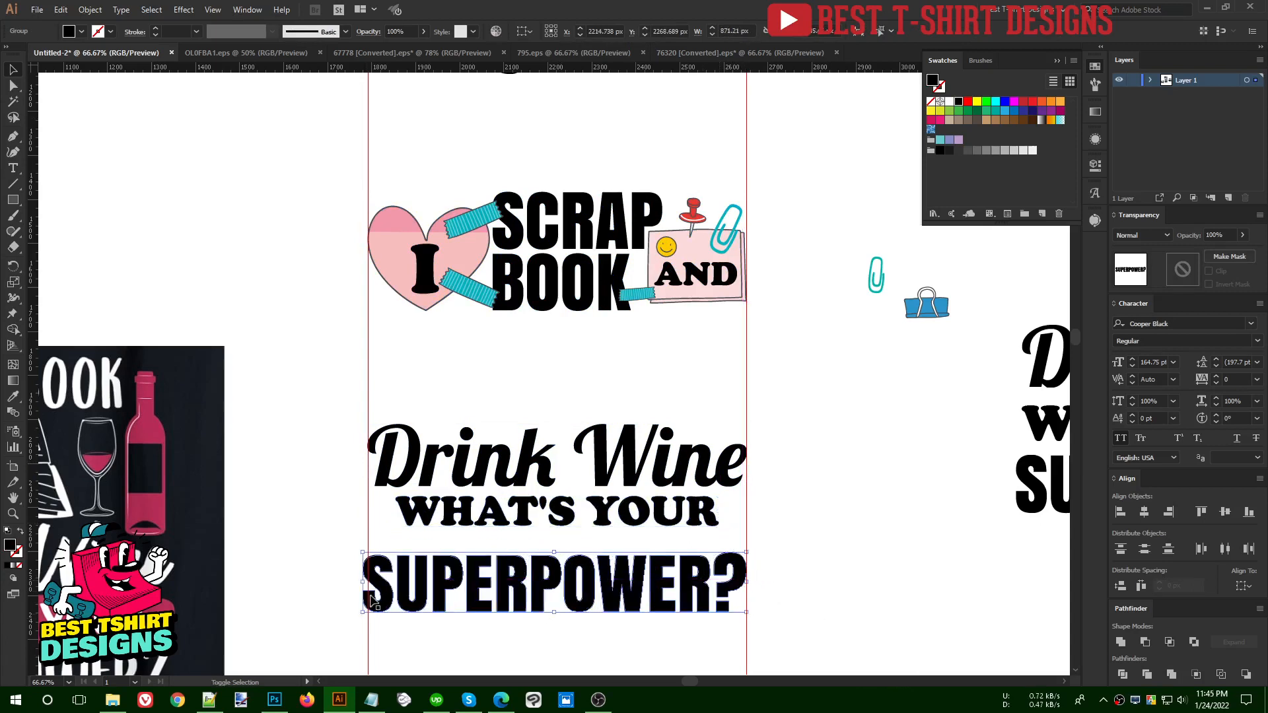
left_click_drag(363, 582, 368, 581)
key("shift+Up")
key("shift+Up")
key("shift+Up")
key("shift+Up")
key("shift+Up")
key("shift+Up")
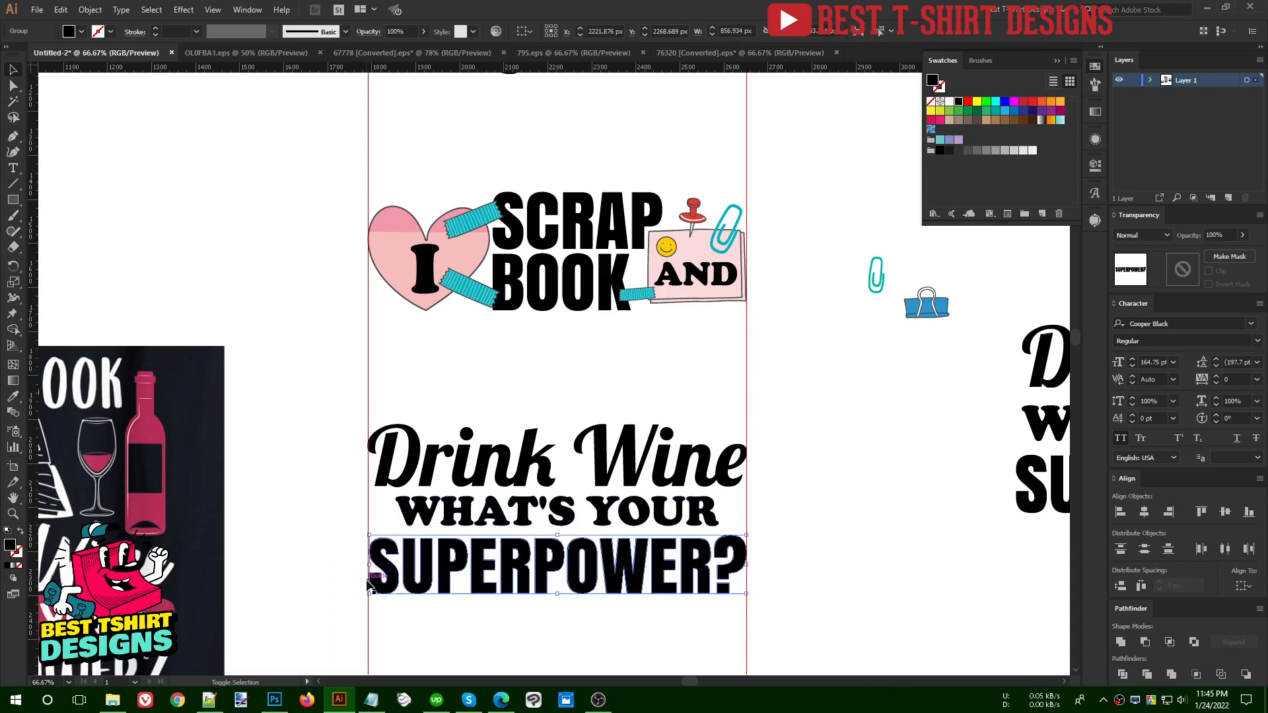
- Distribute the vertical spacing of the Drink Wine, WHAT'S YOUR and SUPERPOWER? lines evenly
left_click_drag(582, 637, 533, 408)
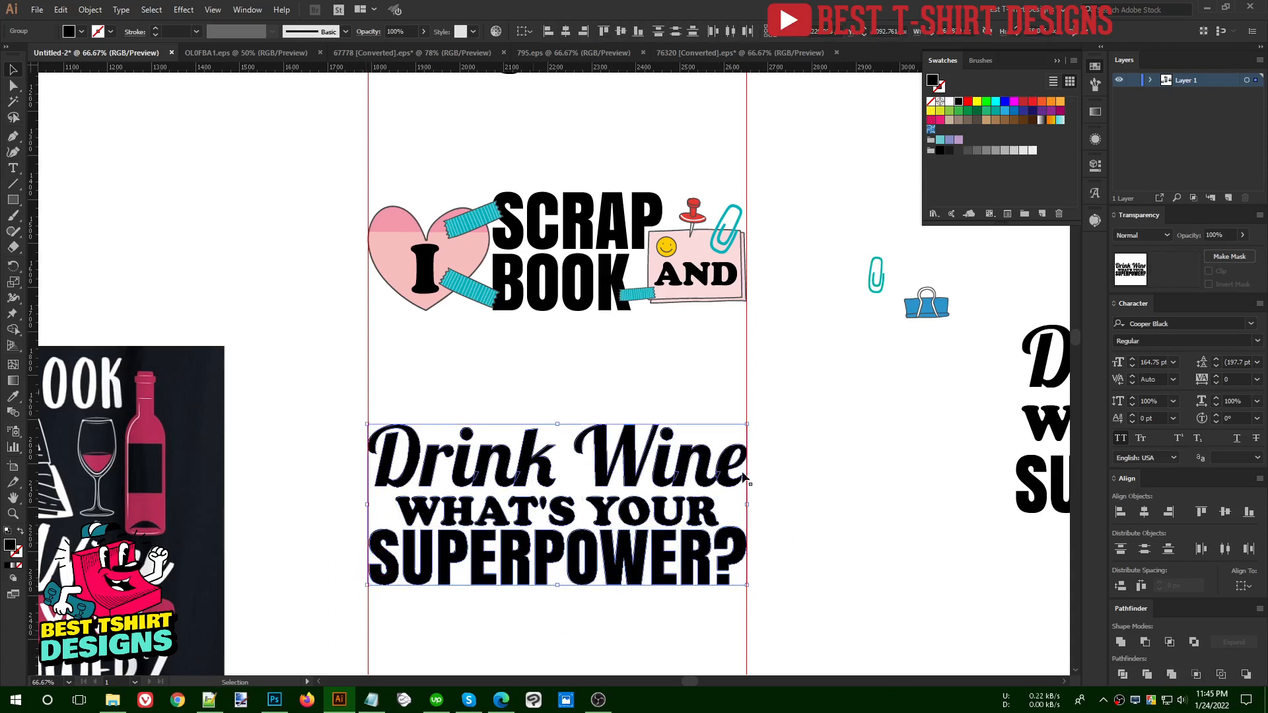
left_click(1123, 585)
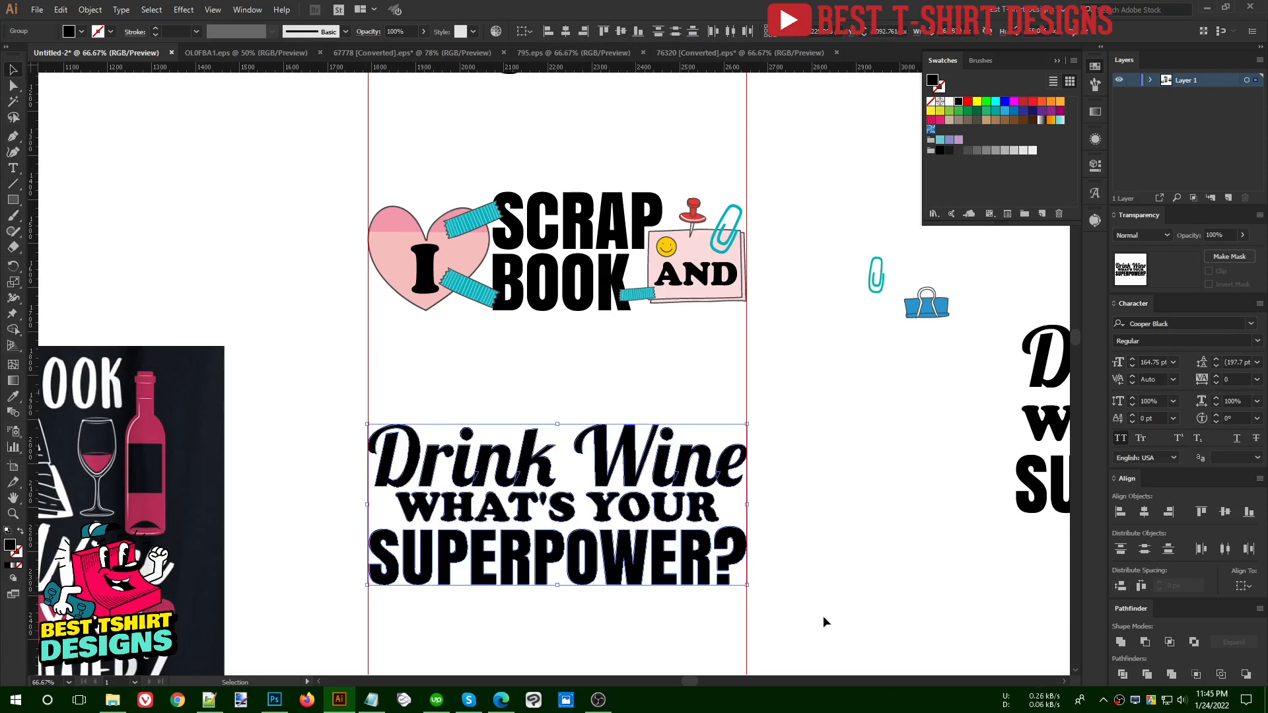
left_click(632, 638)
scroll(632, 637, "down", 1)
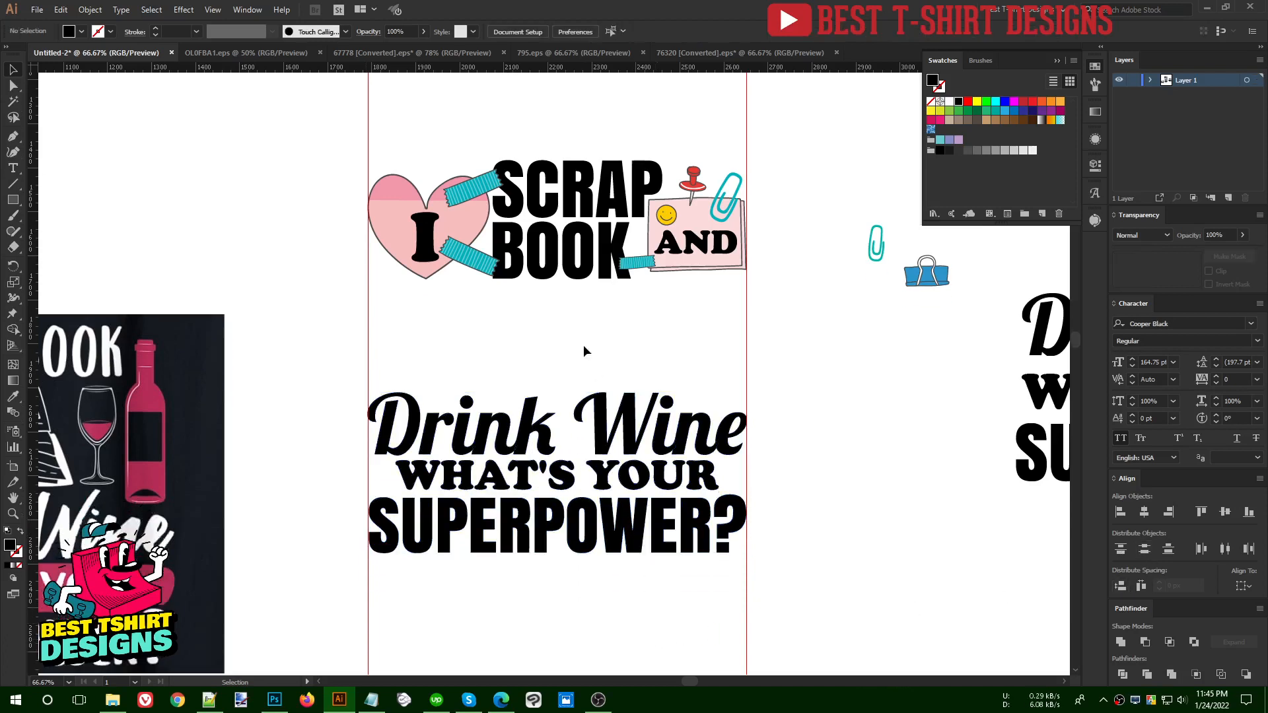
left_click_drag(517, 335, 642, 606)
left_click(829, 543)
left_click_drag(387, 291, 735, 383)
scroll(808, 327, "up", 1)
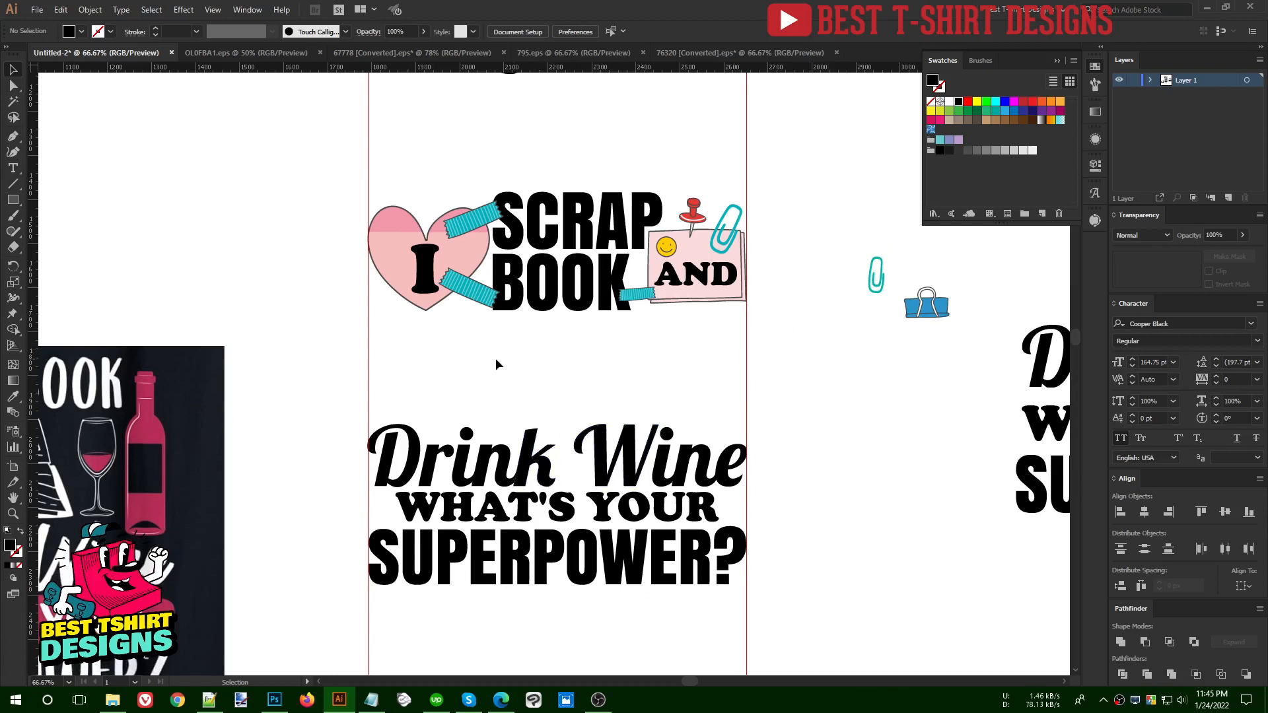
- Cut the letters of Drink out of the Drink Wine group and exit the group
left_click(527, 454)
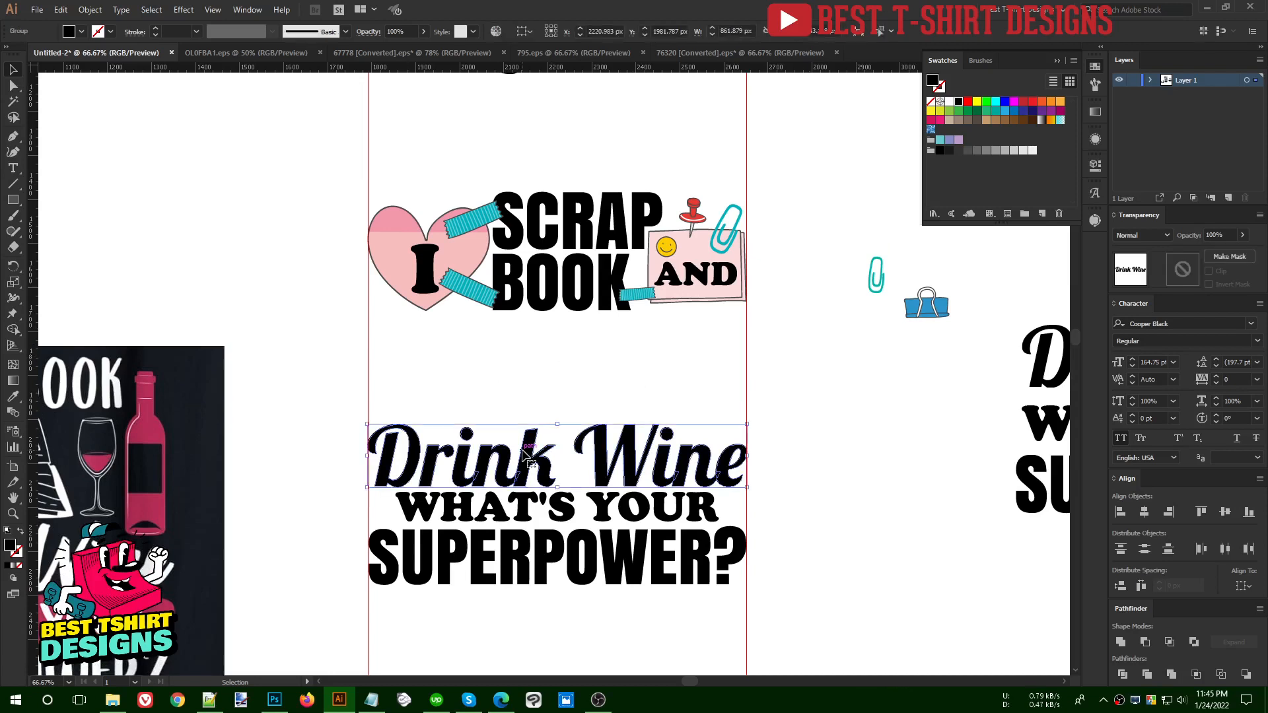
double_click(527, 454)
left_click_drag(391, 391, 534, 477)
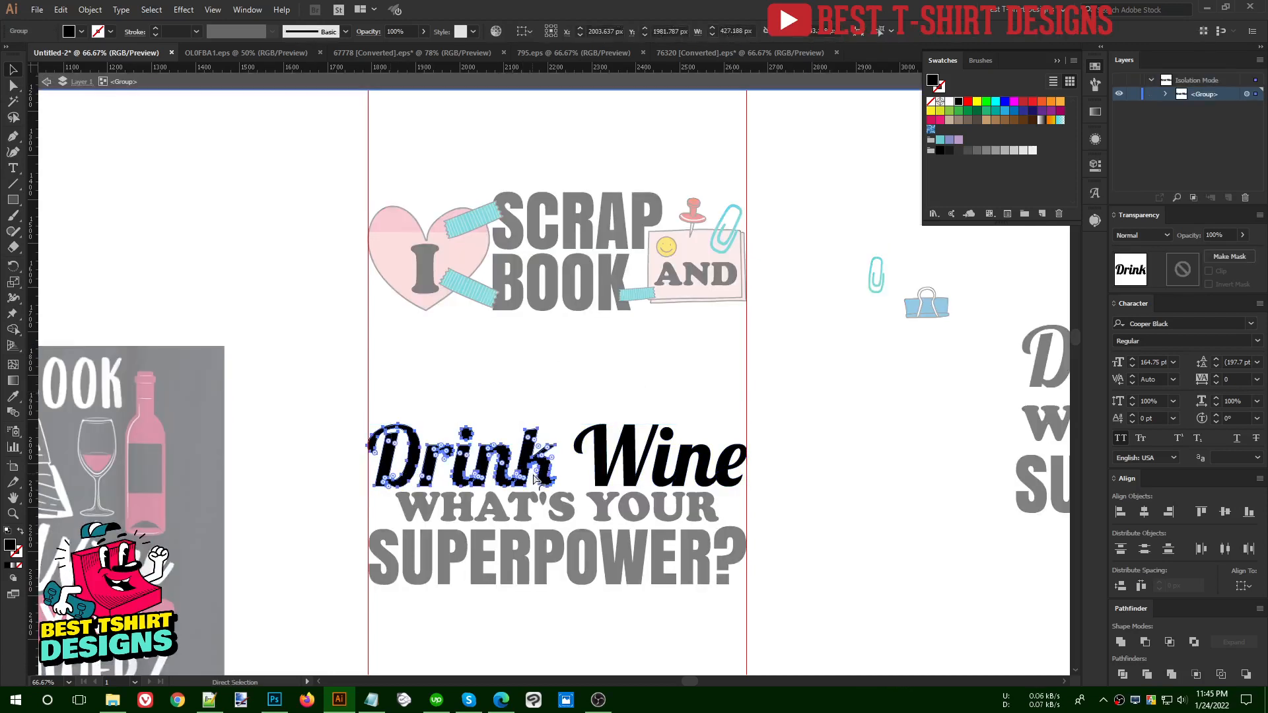
key("ctrl+x")
key("v")
double_click(600, 387)
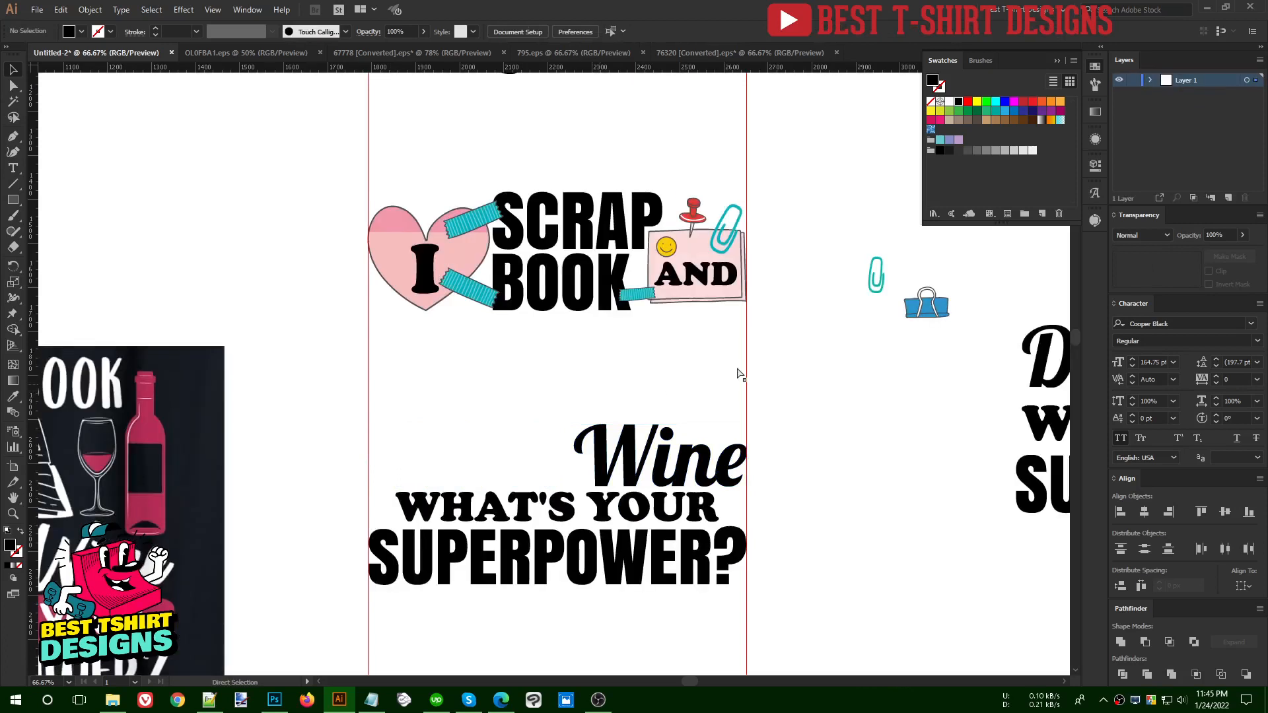
- Paste Drink just below the I SCRAP BOOK AND artwork and stack Wine directly underneath it
key("ctrl+v")
left_click_drag(589, 386, 518, 375)
left_click_drag(618, 449, 430, 429)
- Left-align Drink and Wine with each other and with the left edge of the I SCRAP BOOK AND group
left_click(480, 364, "shift")
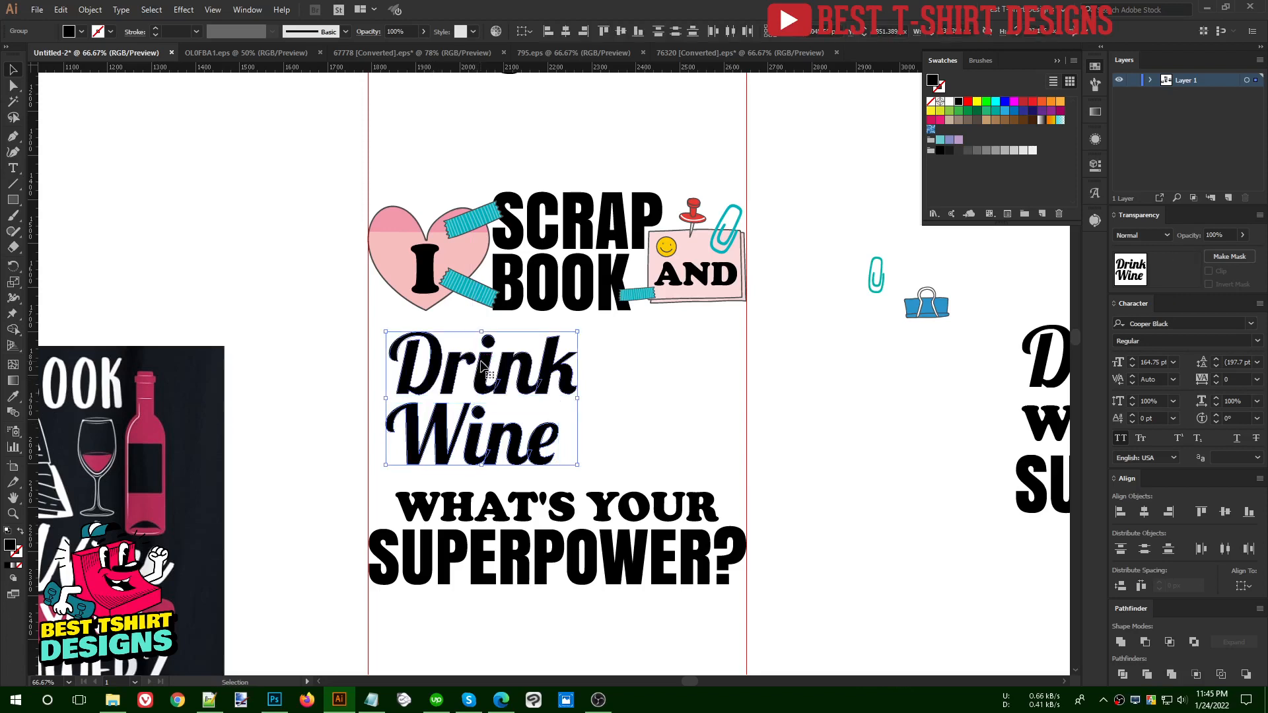
left_click(549, 32)
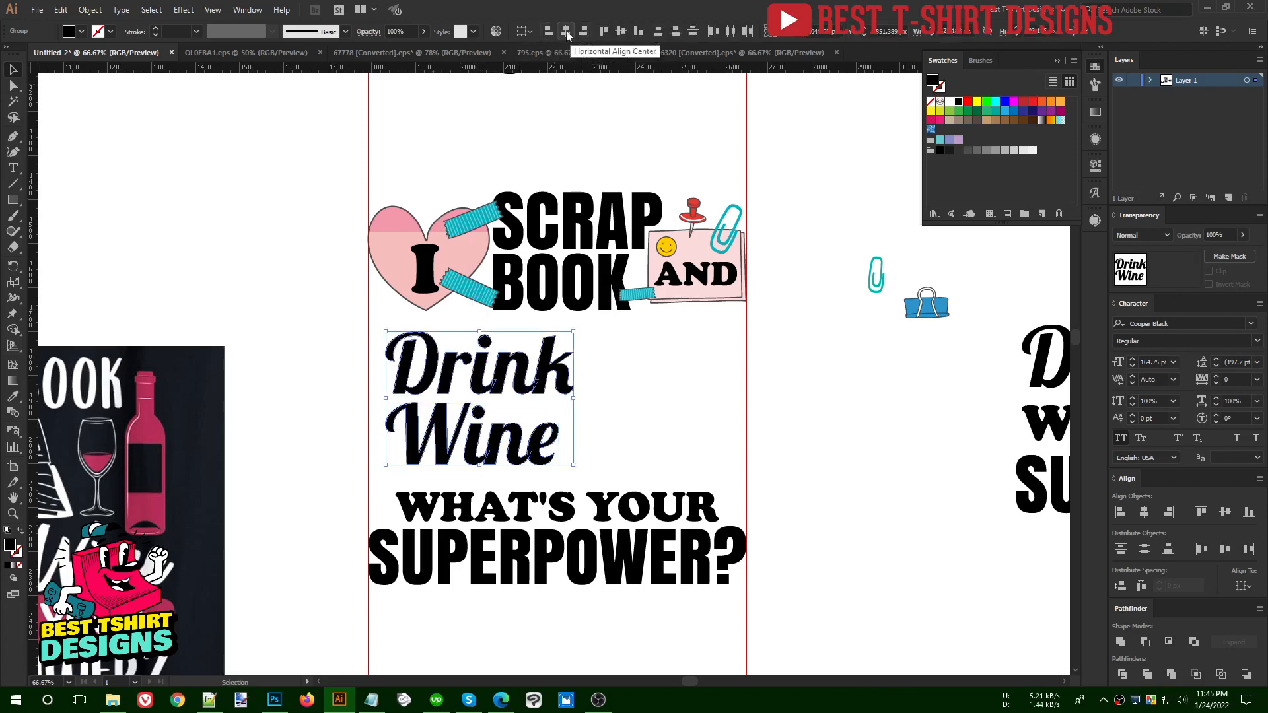
left_click(508, 289, "shift")
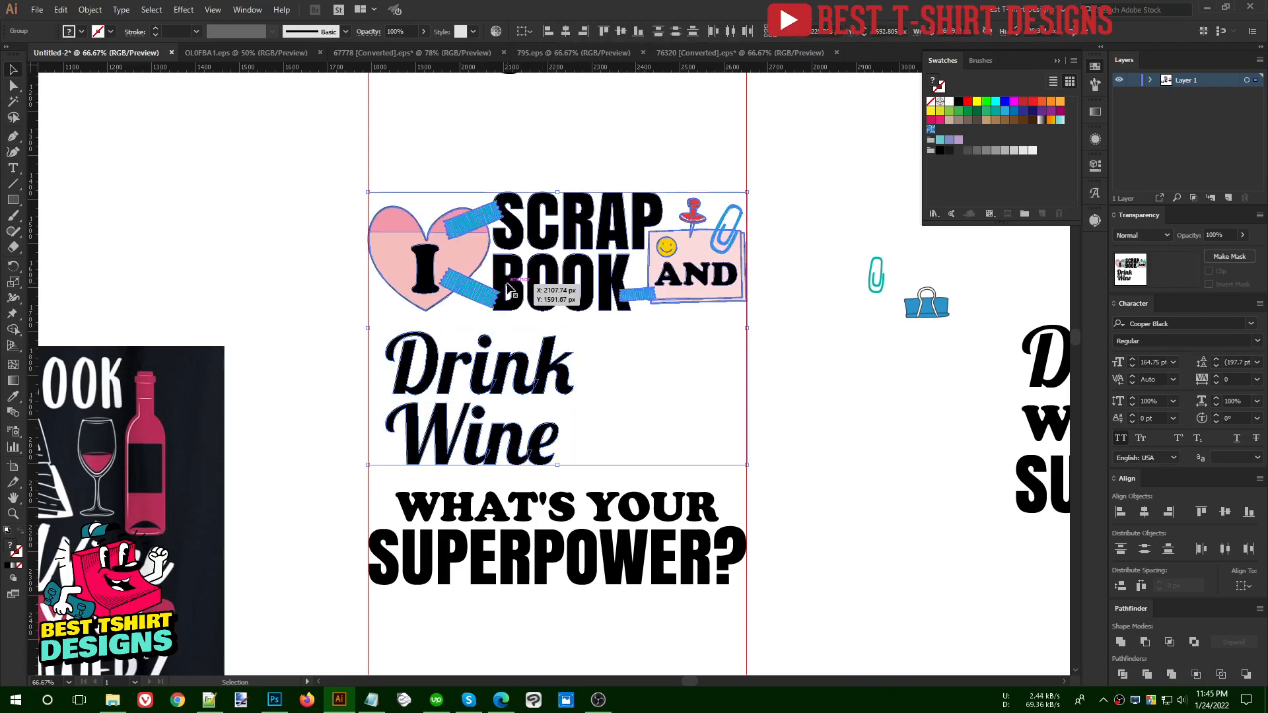
left_click(548, 32)
left_click(598, 379)
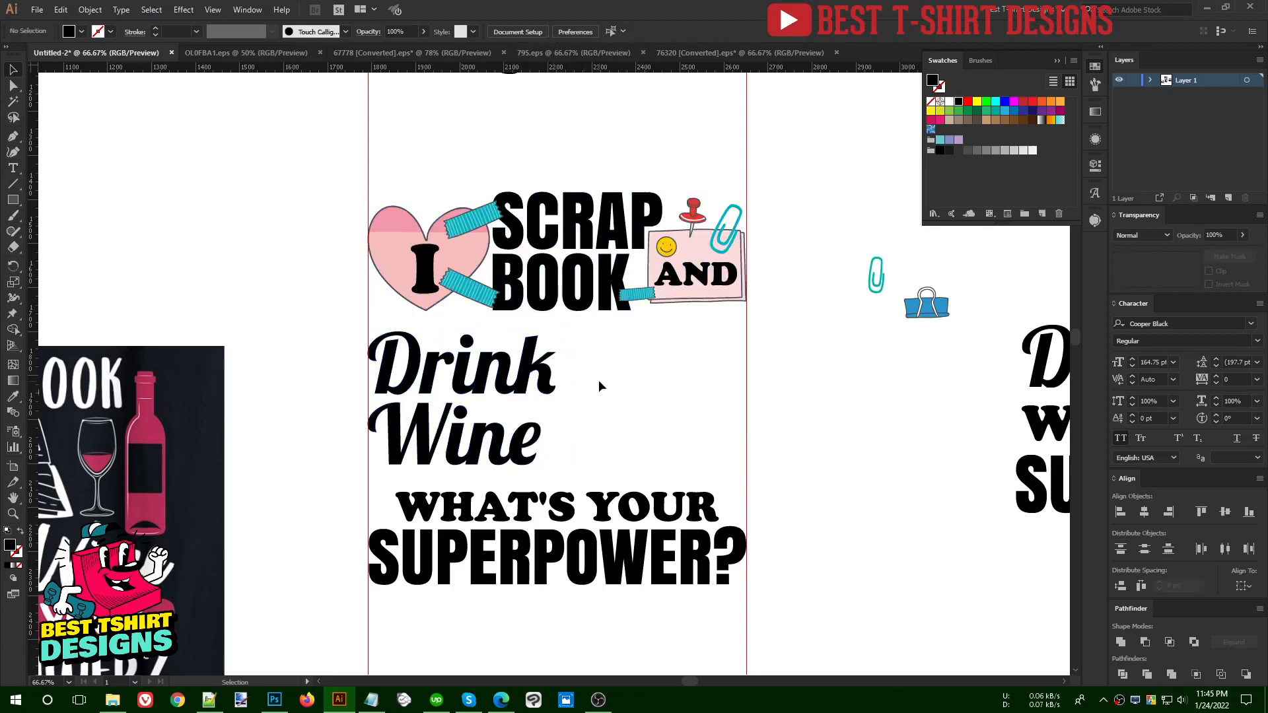
- Move the Drink Wine lettering horizontally to the middle of the layout and enlarge it to fill the gap above WHAT'S YOUR
left_click(550, 378)
key("shift+Right")
key("shift+Right")
key("shift+Right")
key("shift+Right")
key("shift+Right")
key("shift+Right")
key("shift+Right")
key("shift+Right")
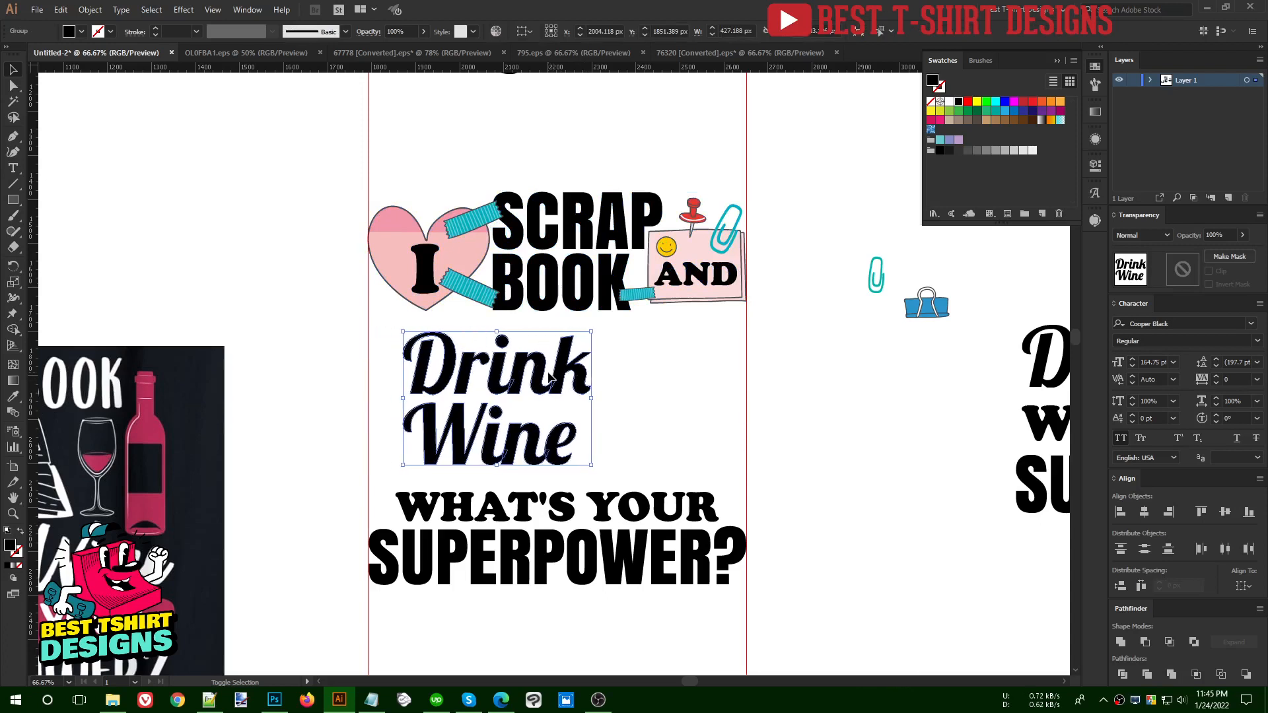
key("shift+Right")
key("shift+Right")
key("shift+Right")
key("shift+Right")
key("shift+Right")
key("shift+Right")
key("shift+Right")
key("shift+Right")
key("shift+Right")
key("shift+Right")
key("shift+Right")
key("shift+Right")
key("shift+Right")
key("shift+Right")
key("shift+Right")
key("shift+Right")
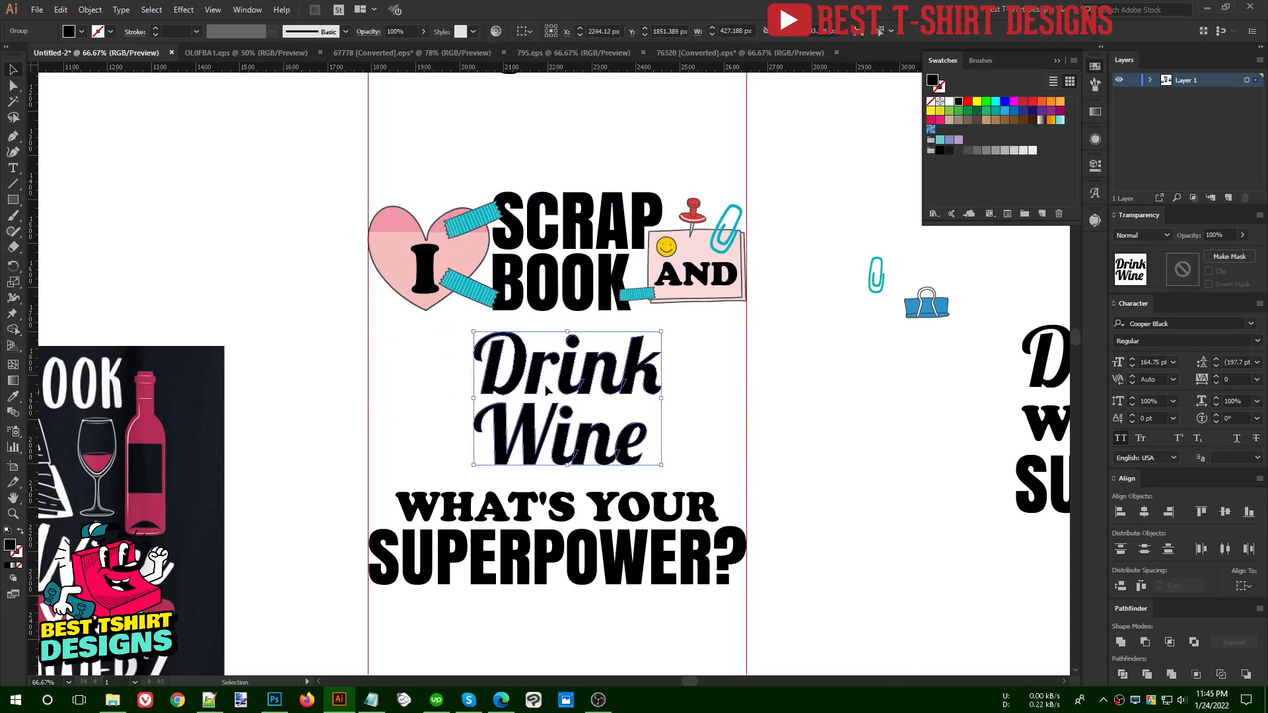
left_click_drag(567, 465, 568, 482)
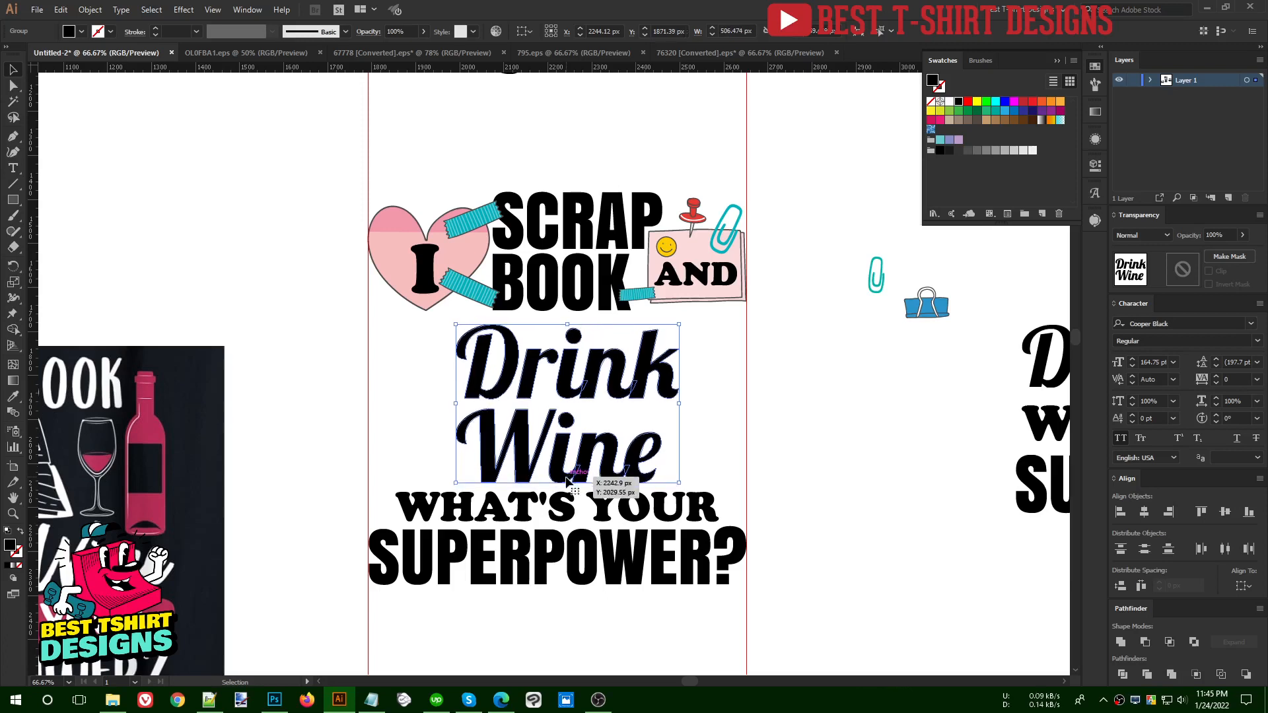
left_click(707, 419)
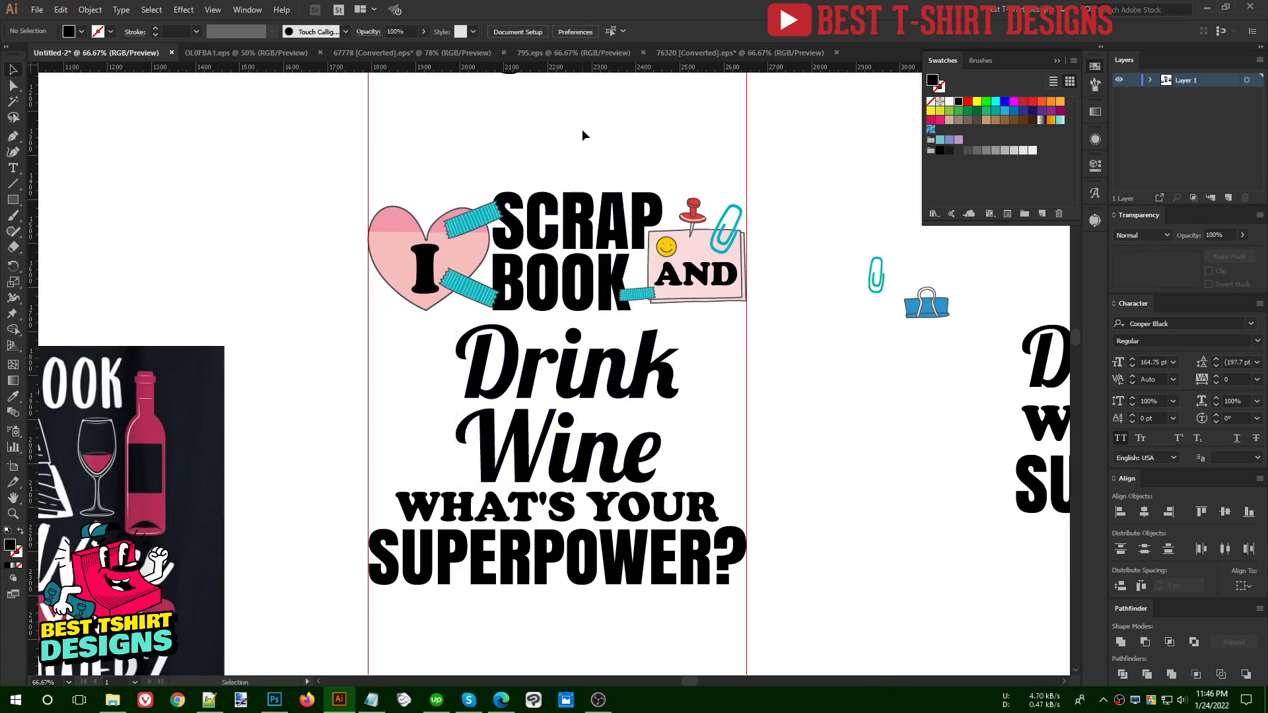
left_click_drag(421, 129, 723, 347)
left_click(724, 351)
left_click(429, 56)
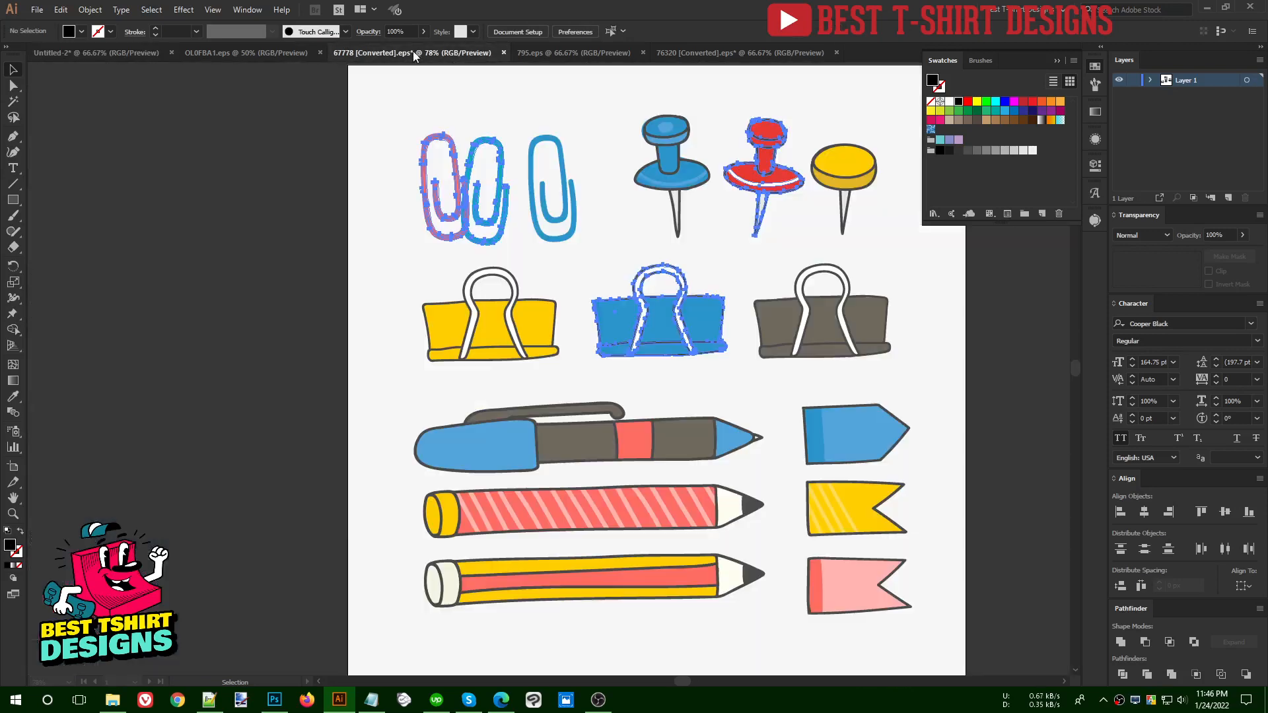
left_click(282, 54)
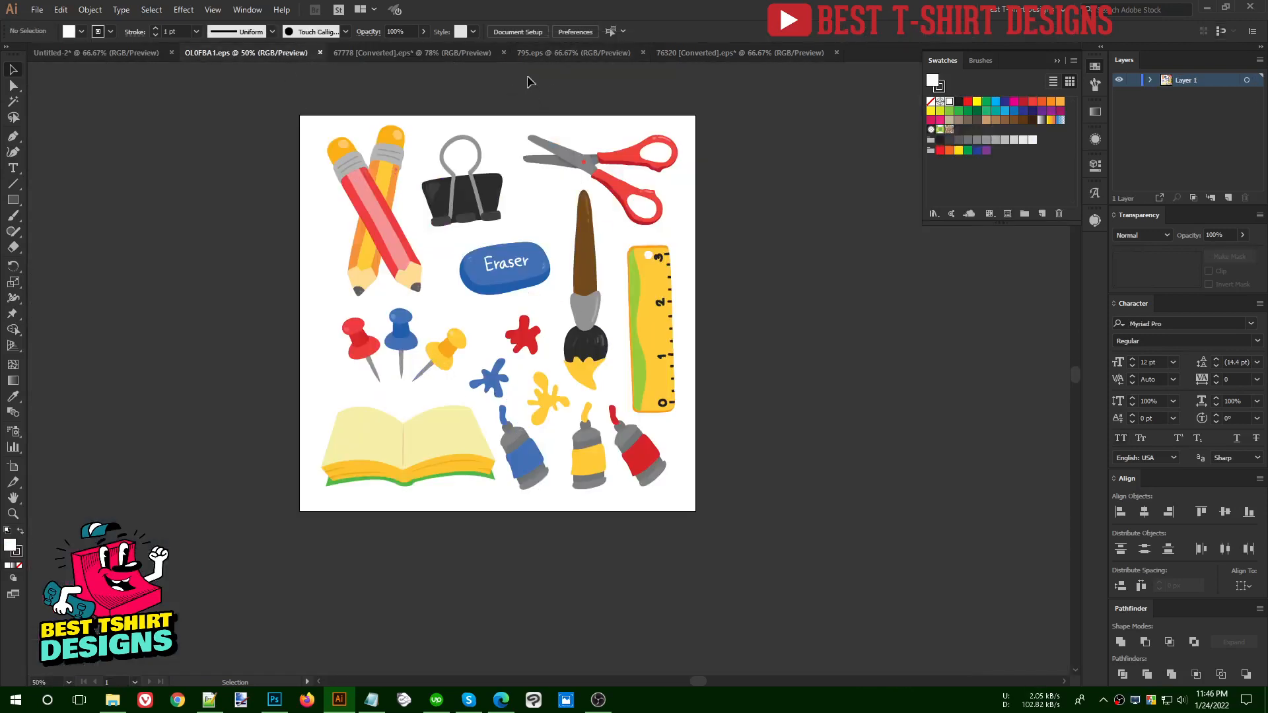
- Copy the rightmost wine bottle of the middle row and the large wine glass of the top row from 795.eps
left_click(529, 53)
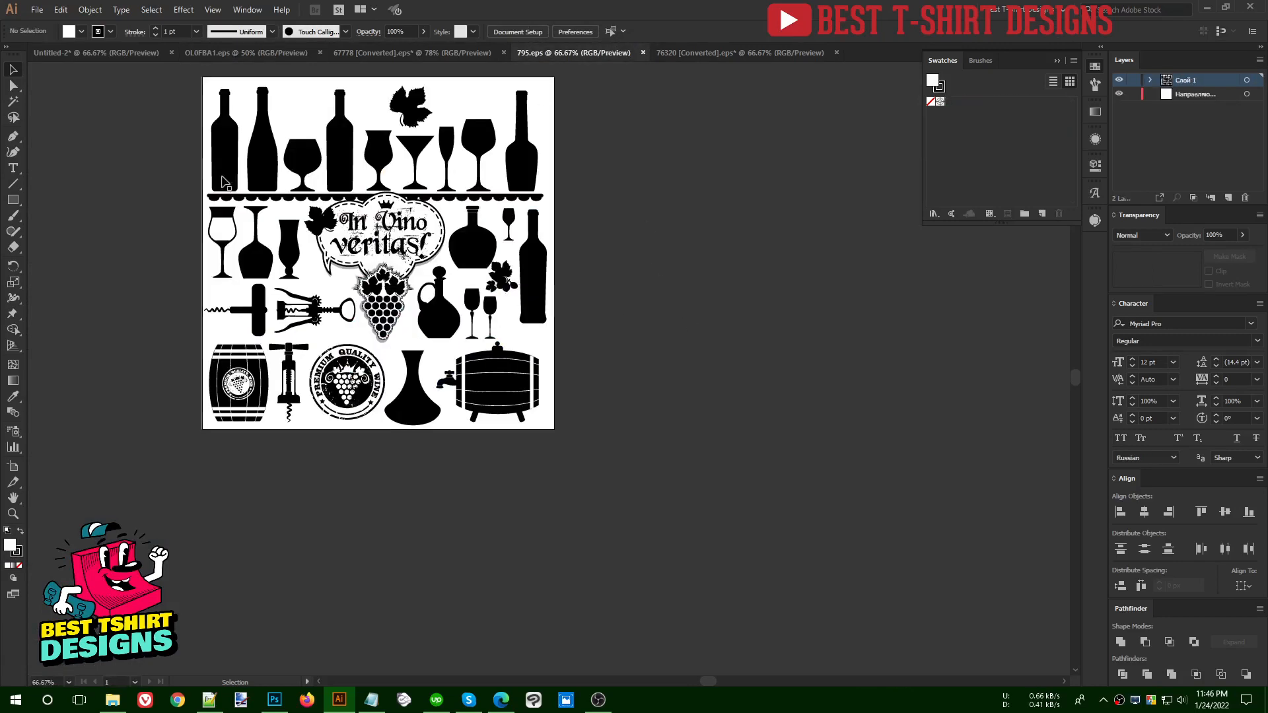
scroll(207, 161, "up", 2)
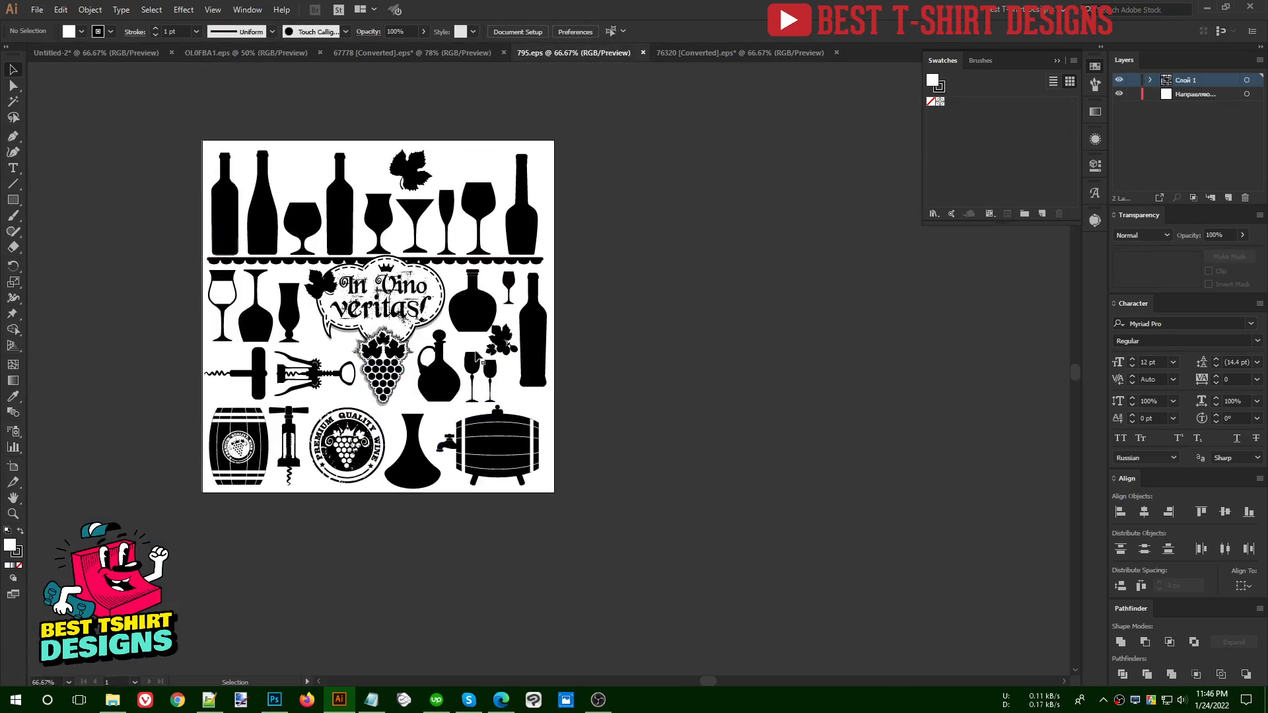
double_click(535, 342)
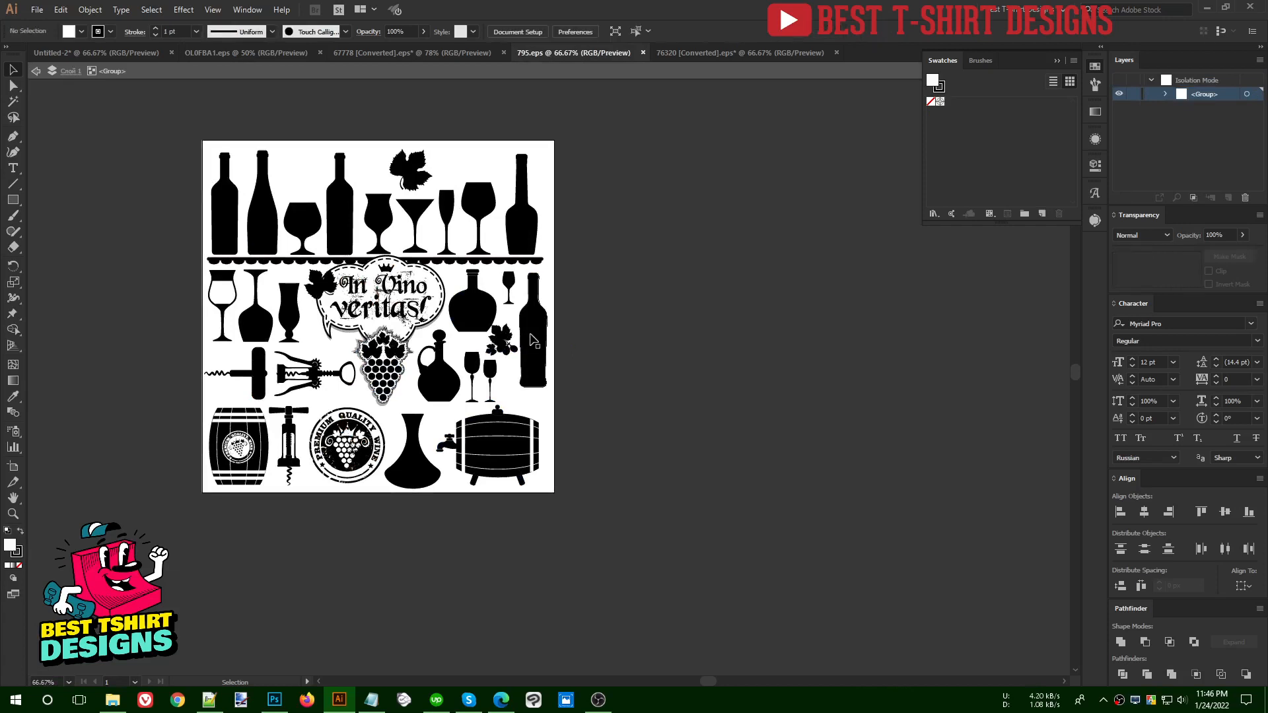
left_click(535, 342)
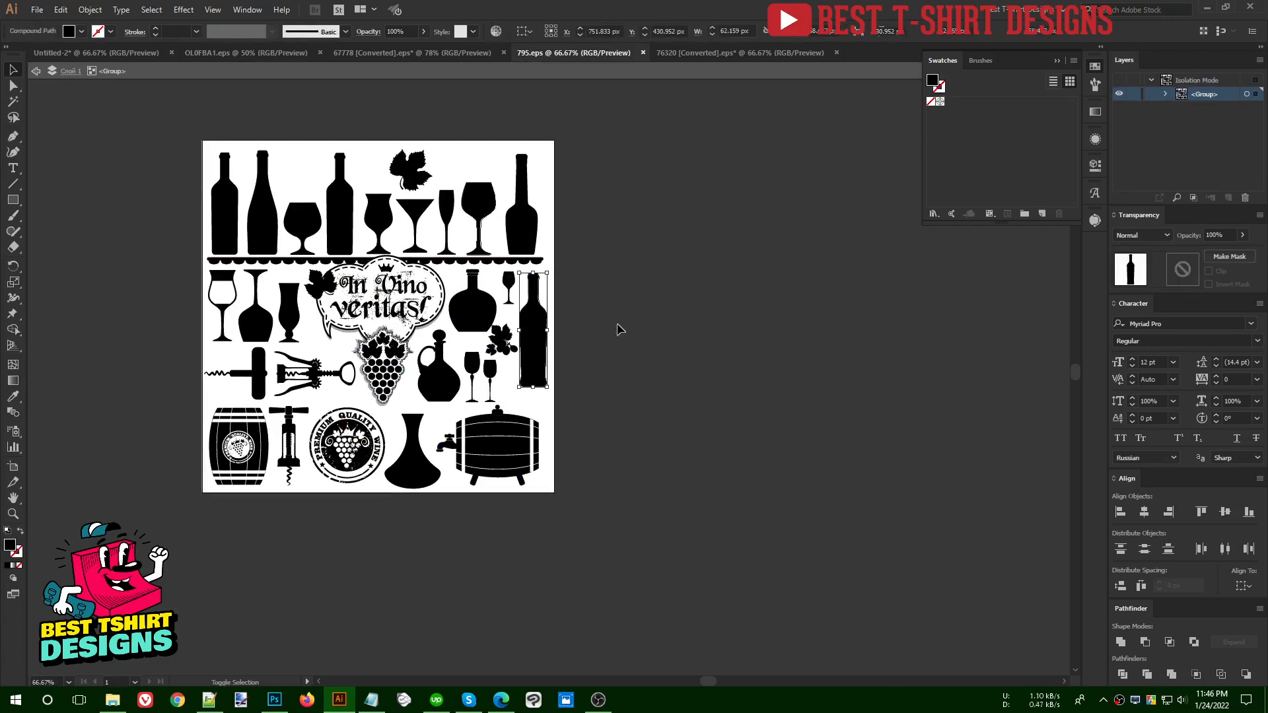
key("a")
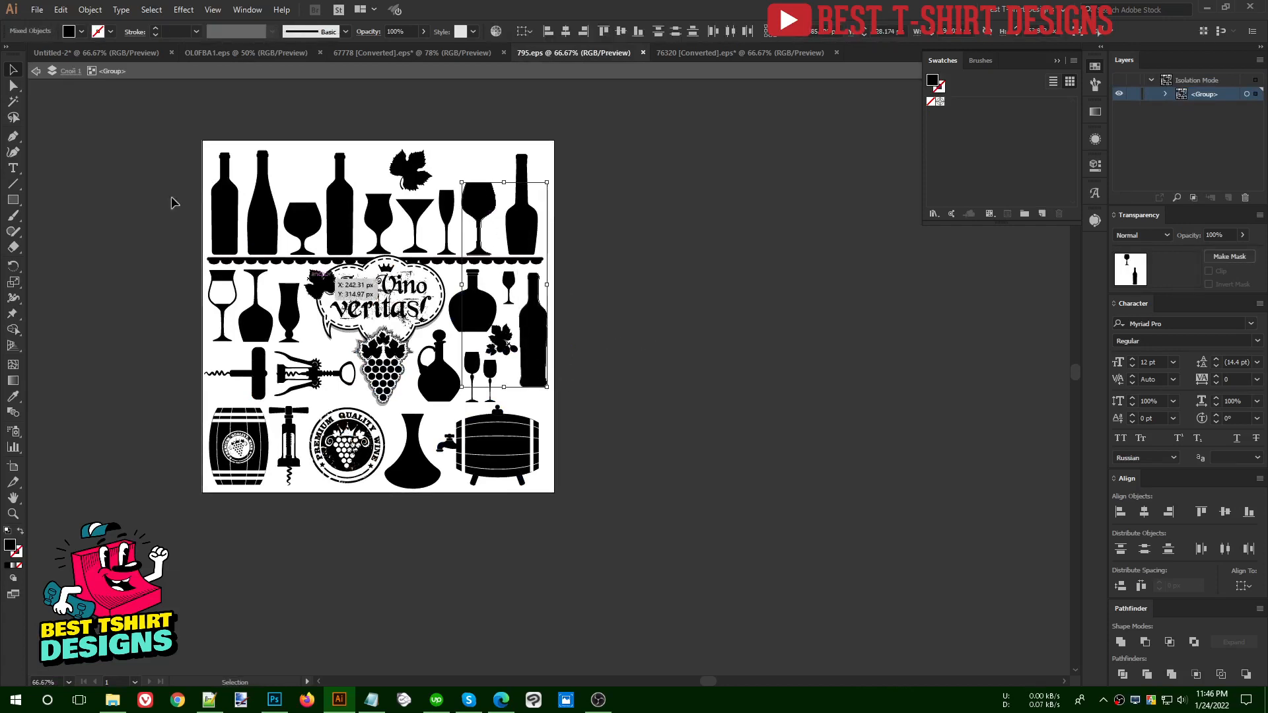
- Paste the wine glass and bottle into the Untitled-2 design and park them beside the lettering on the right
left_click(96, 52)
key("Escape")
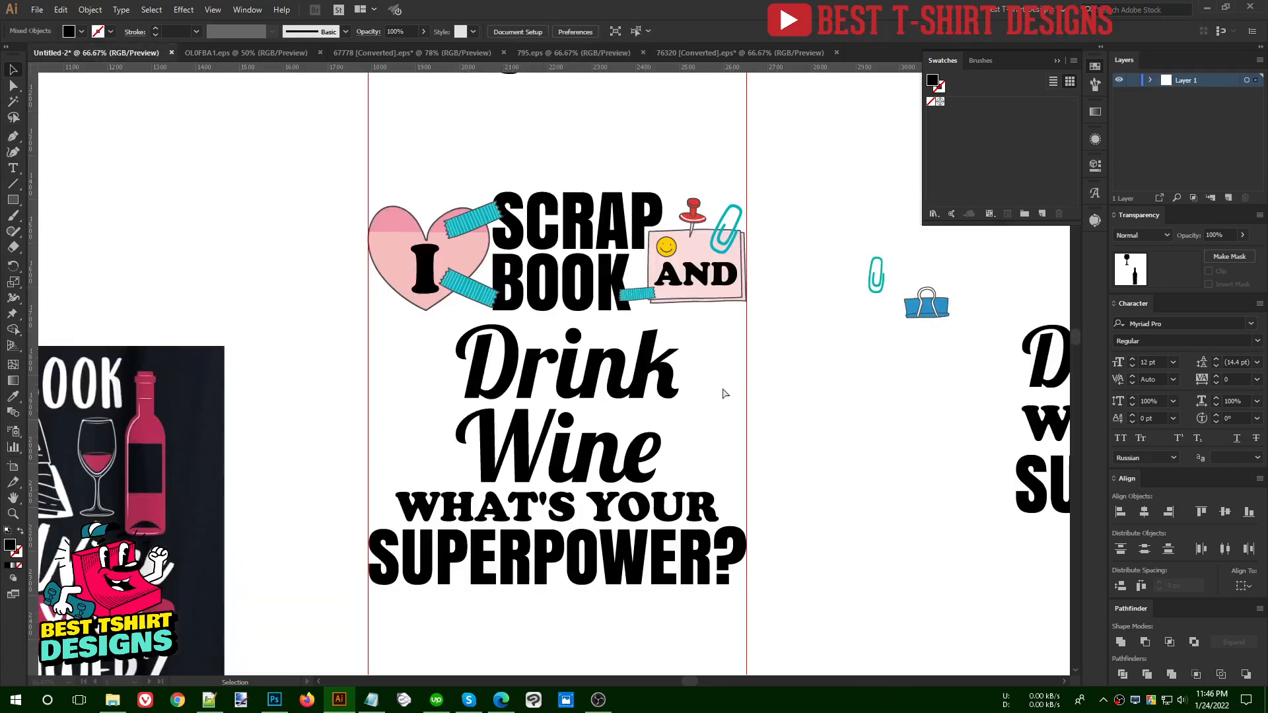
key("ctrl+v")
left_click_drag(533, 299, 831, 411)
left_click(929, 518)
- Place the bottle to the right of Drink Wine, scale it to the height of both words, and leave a small gap
left_click_drag(886, 531, 712, 325)
left_click_drag(709, 475, 711, 484)
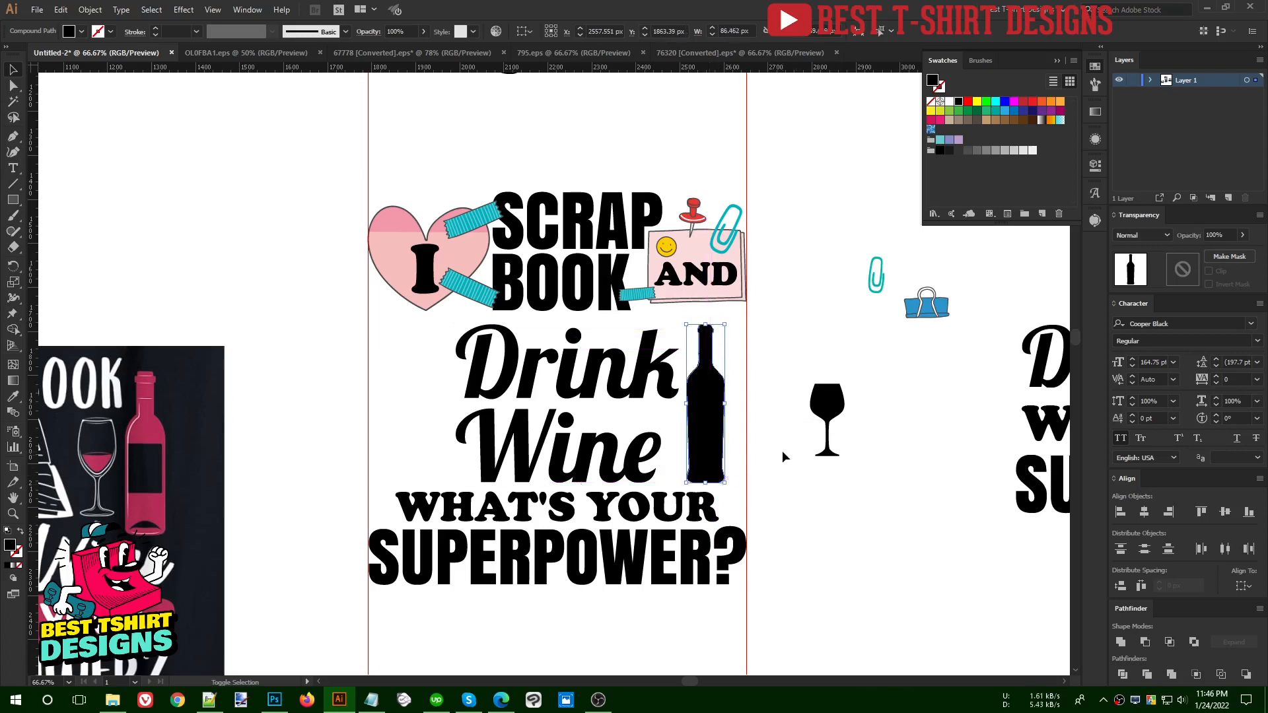
key("shift+Right")
key("shift+Right")
- Place the wine glass to the left of Drink Wine and align its base with the bottle's bottom edge
left_click_drag(831, 403, 423, 369)
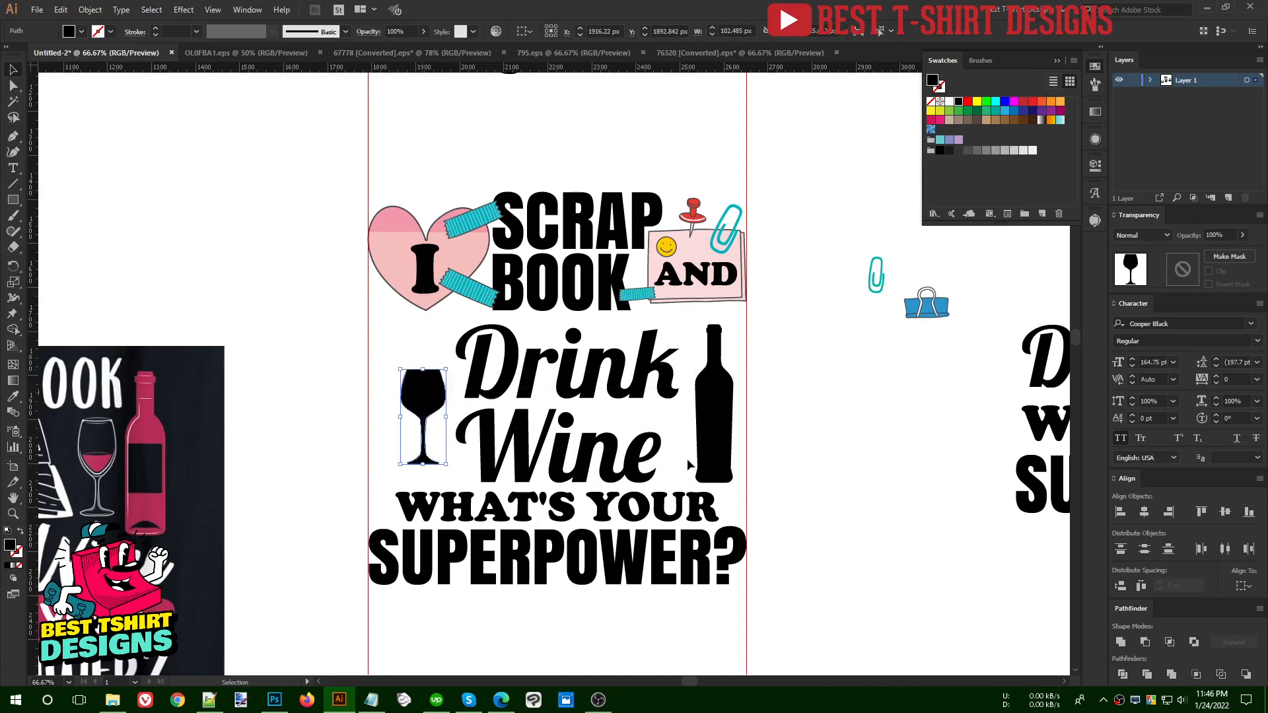
left_click(708, 440, "shift")
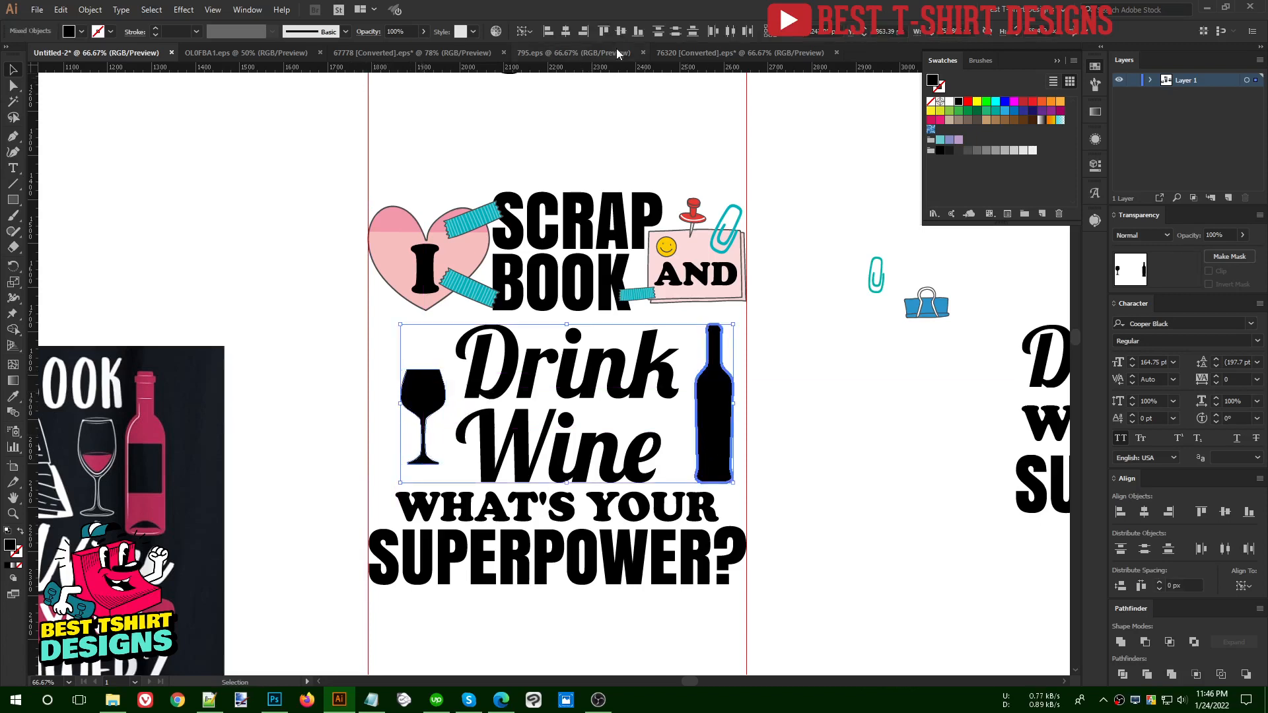
left_click(637, 33)
left_click(804, 379)
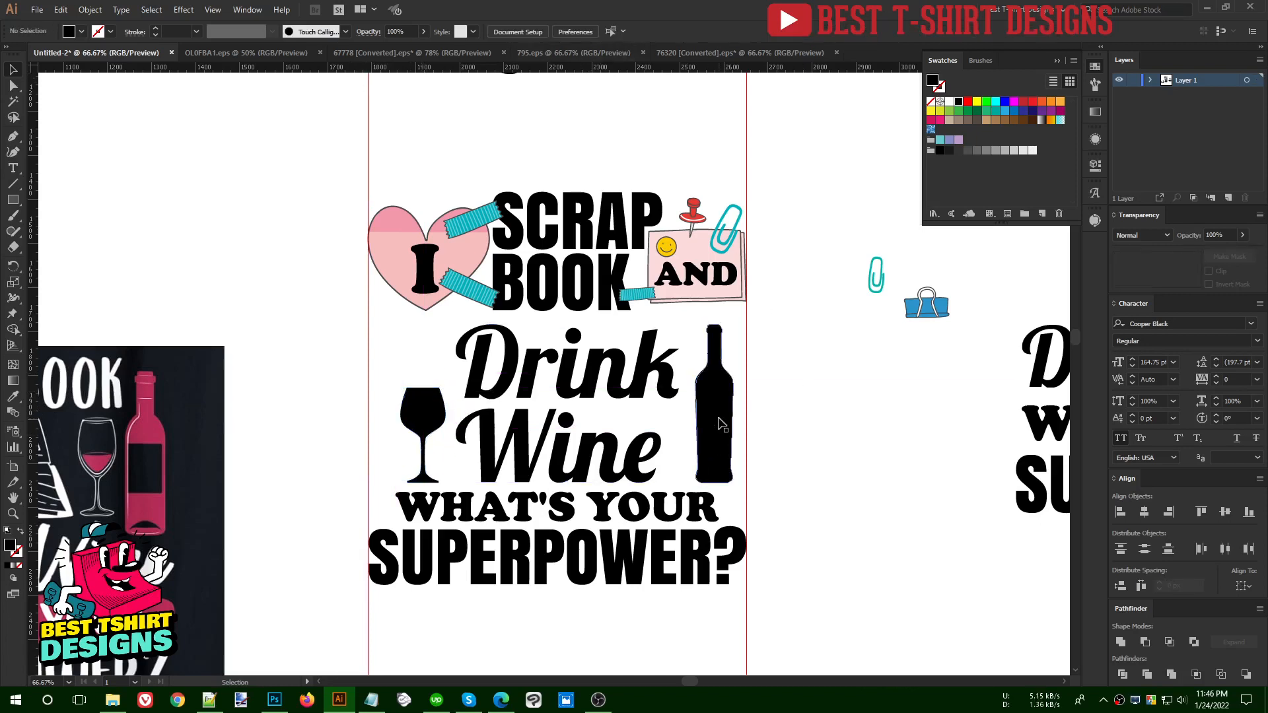
- Group the glass and bottle, and align that group with the Drink Wine lettering on their horizontal centres
left_click(430, 404, "shift")
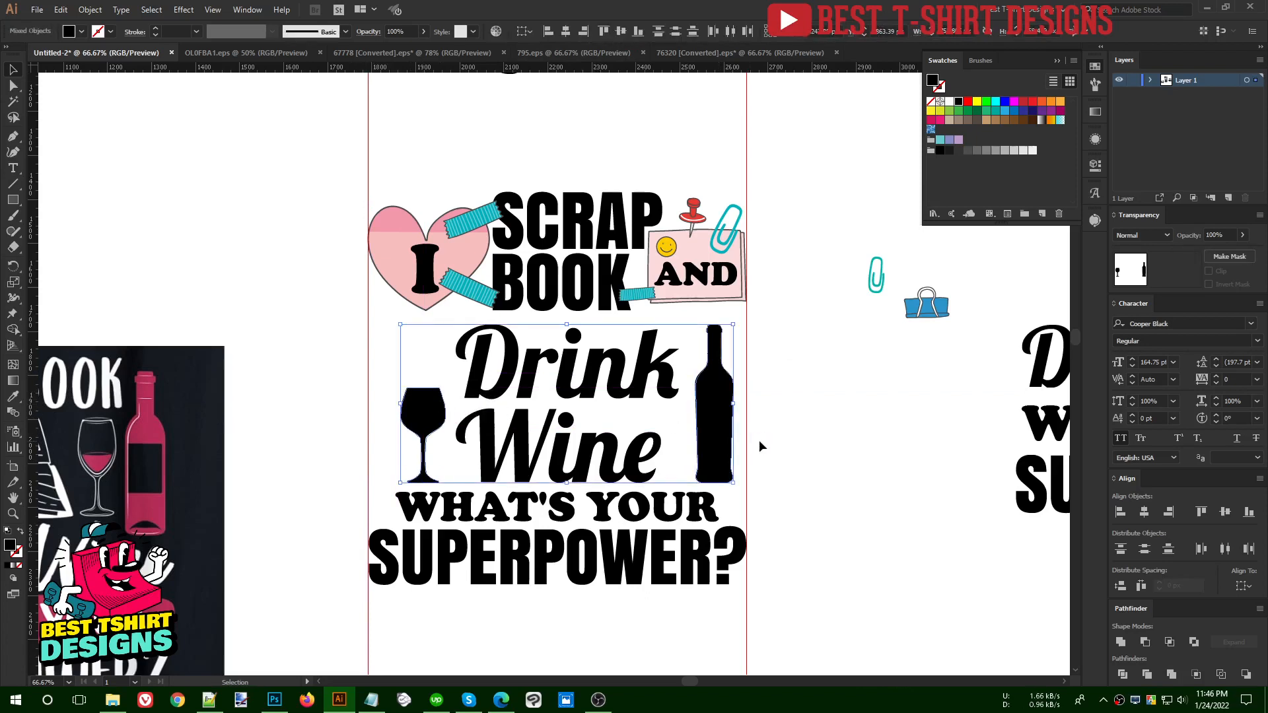
key("ctrl+g")
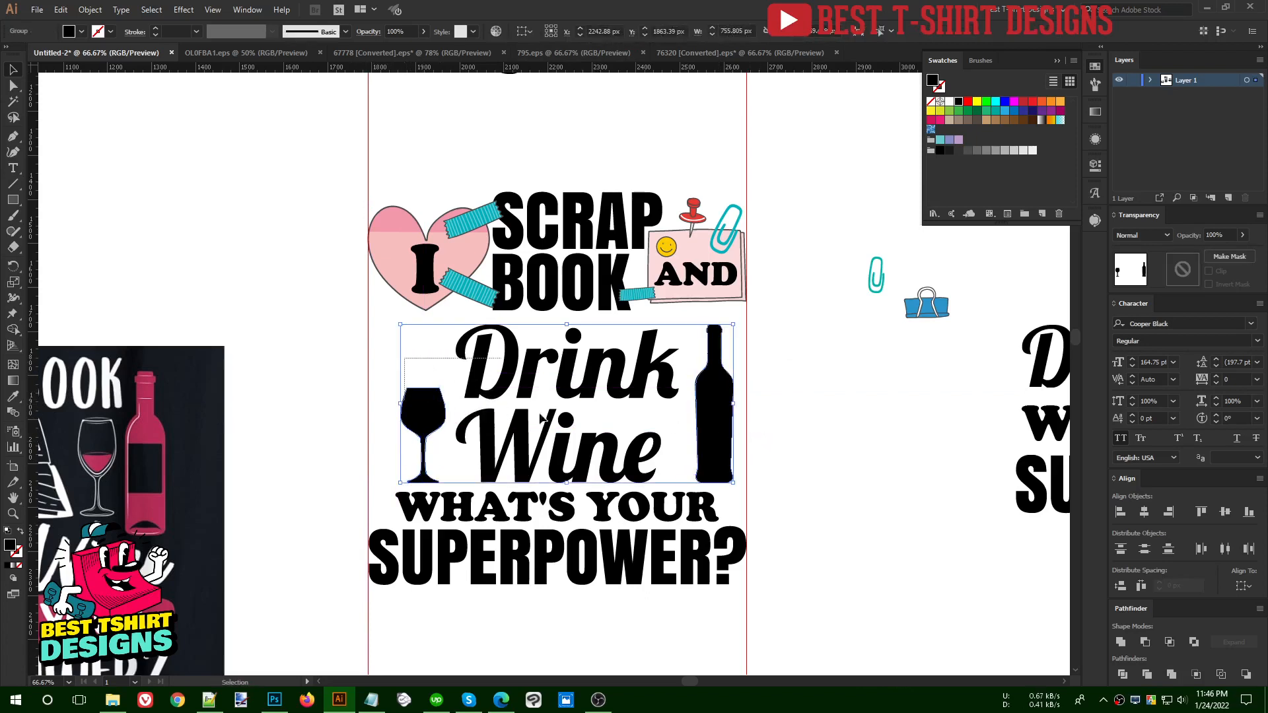
left_click_drag(540, 418, 725, 466)
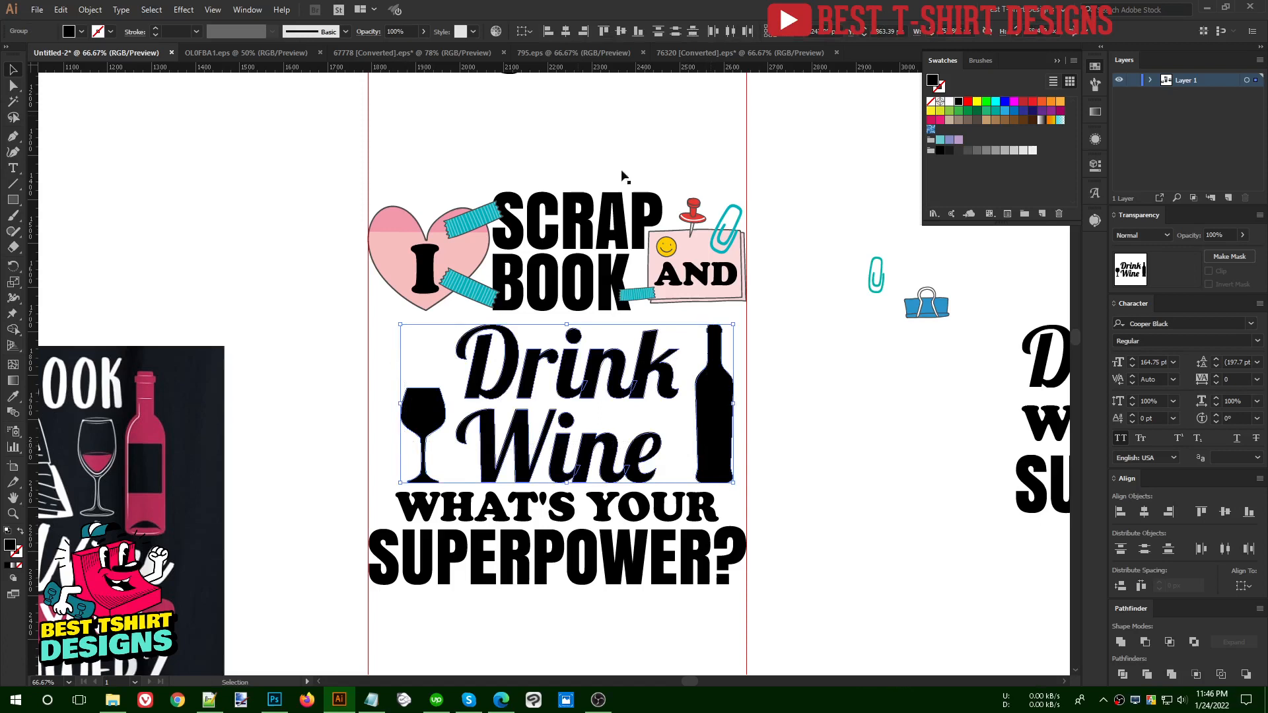
left_click(565, 34)
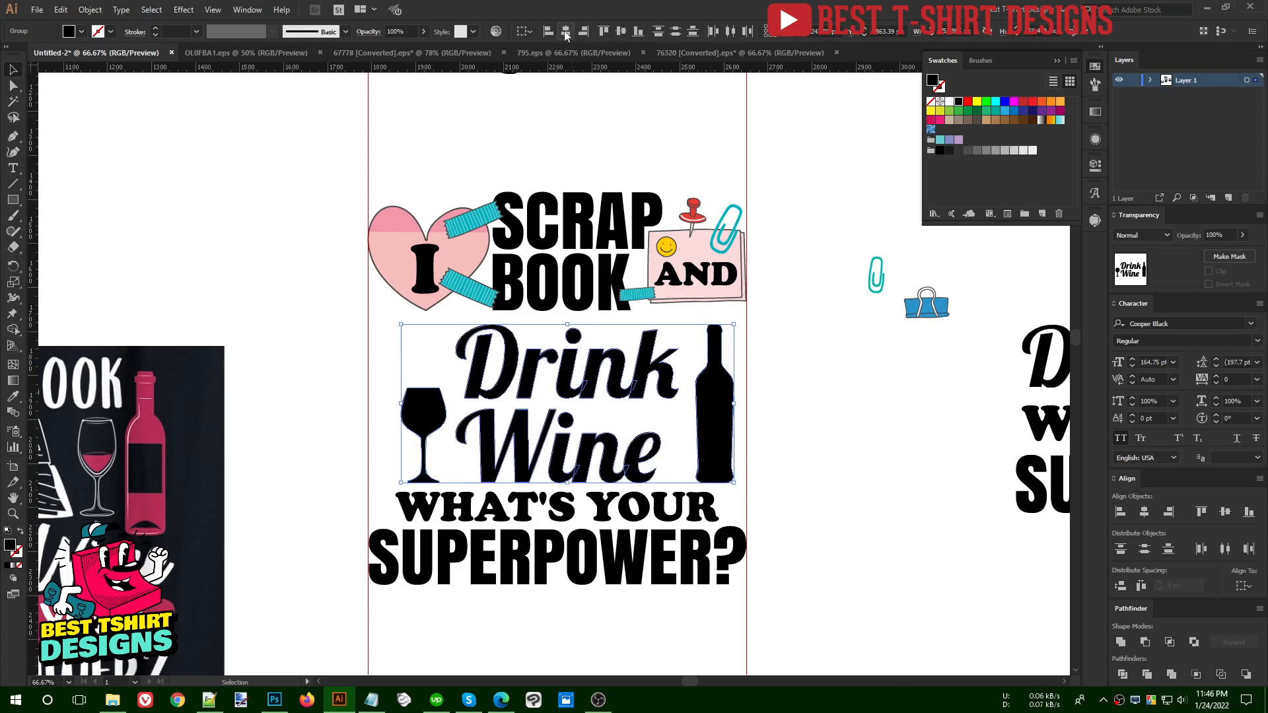
- Centre the Drink Wine, glass and bottle artwork horizontally under the I SCRAP BOOK AND group
left_click(590, 302, "shift")
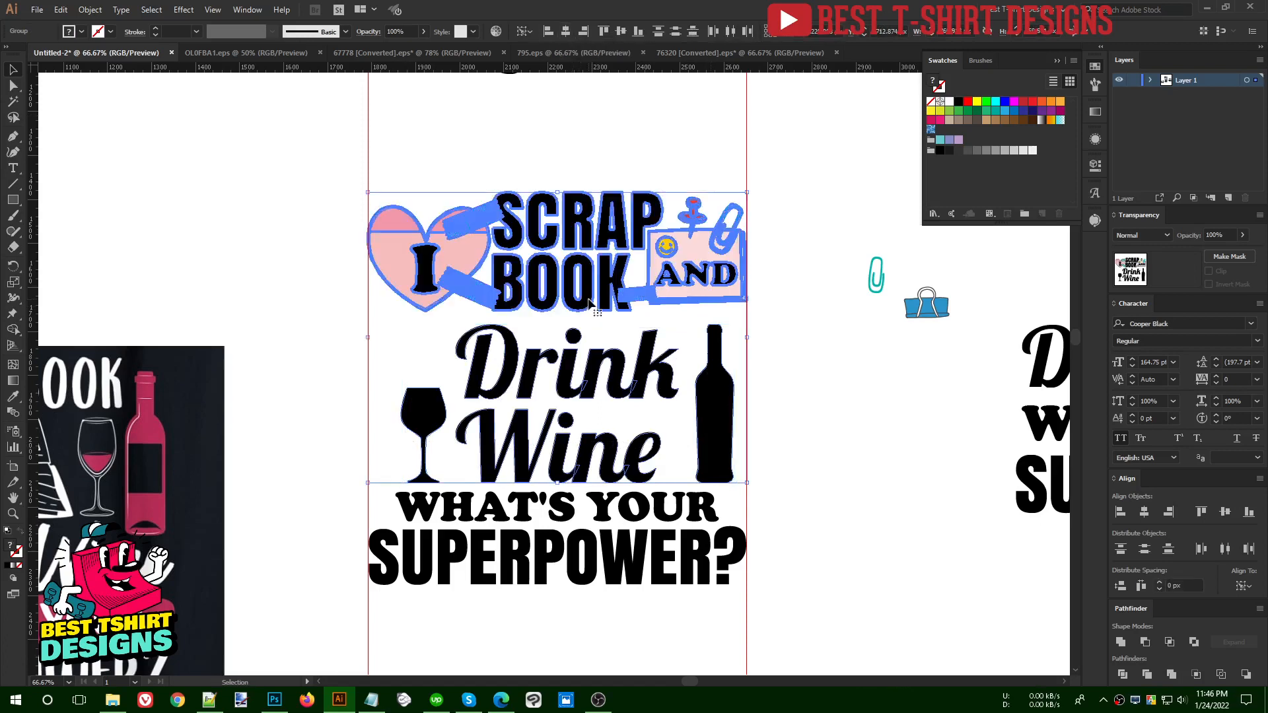
left_click(566, 31)
left_click(788, 403)
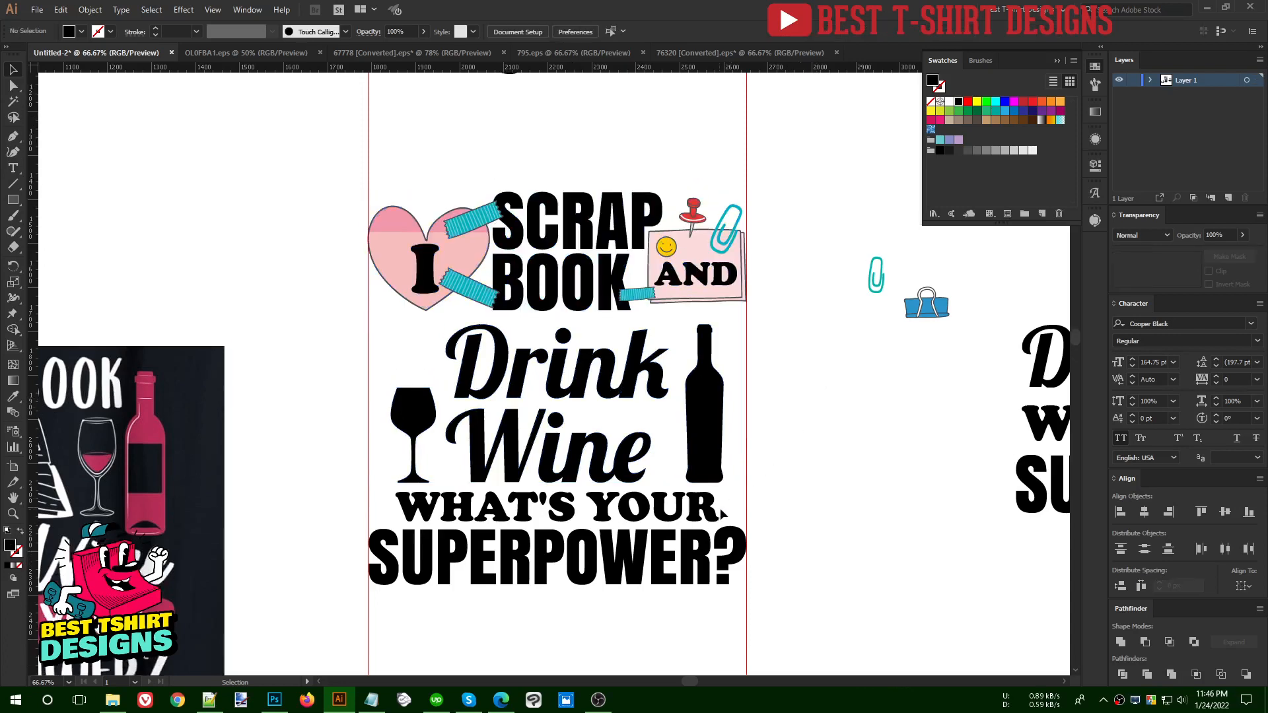
- Bring the spare paper clip closer to the design and place the blue binder clip, tilted, above the wine glass beside Drink
scroll(815, 424, "up", 1)
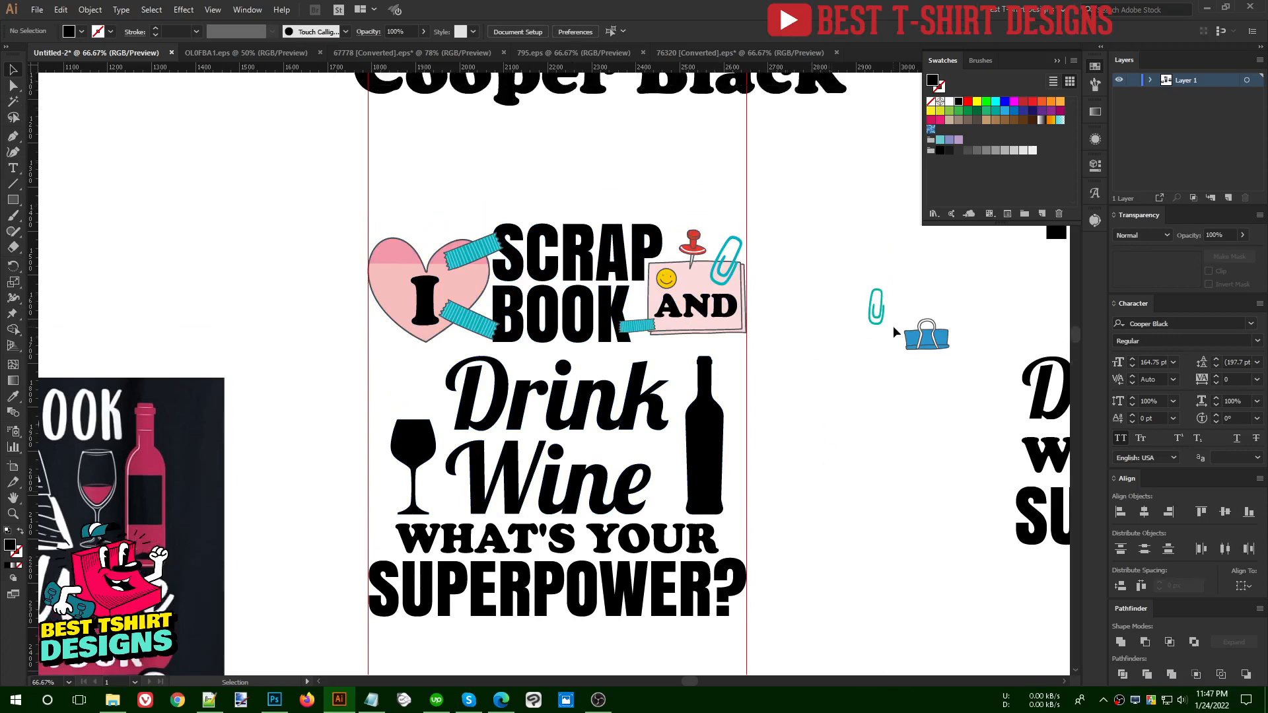
left_click_drag(876, 305, 811, 358)
left_click_drag(926, 337, 404, 371)
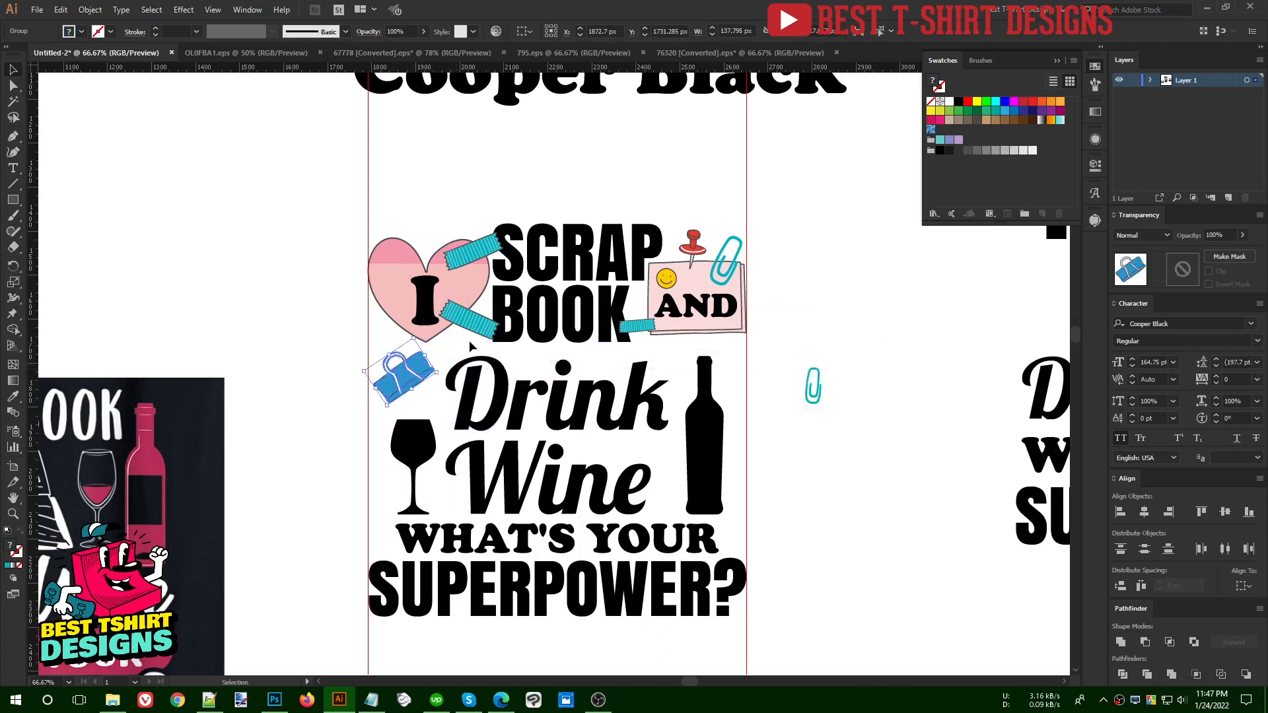
left_click(860, 428)
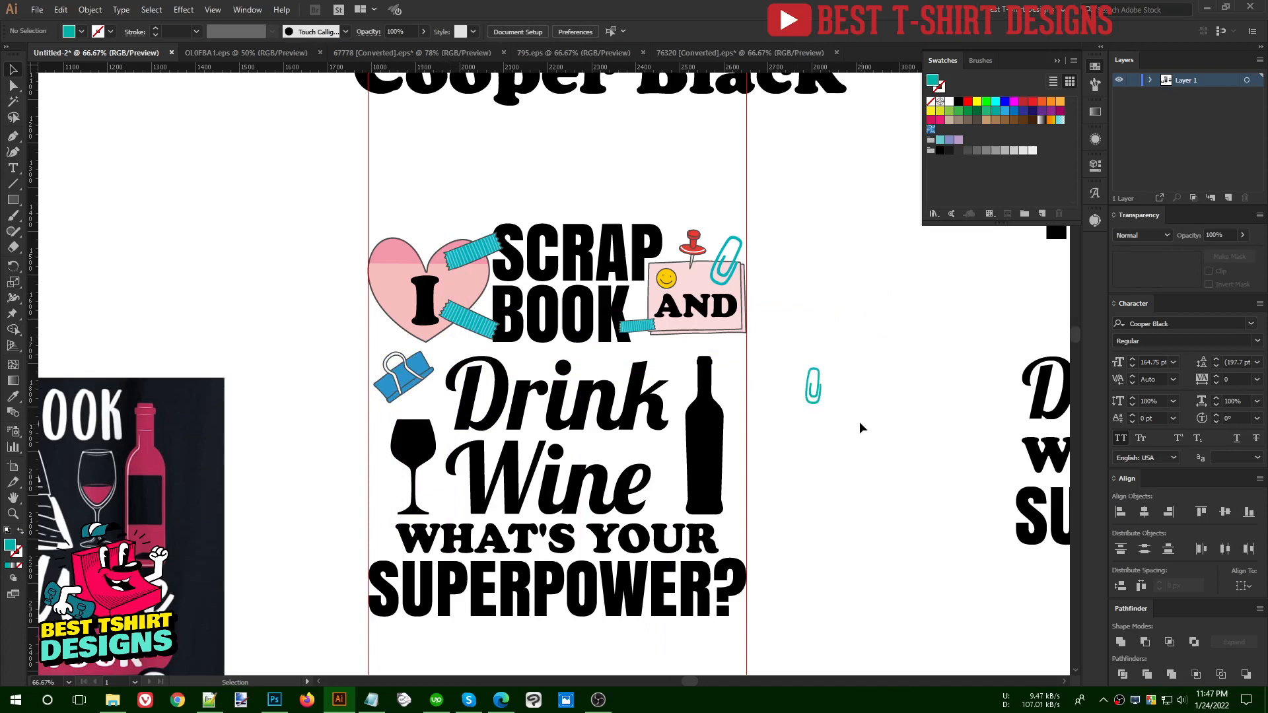
- Shrink and tilt the spare turquoise paper clip and place it on top of the letter k in Drink
left_click(816, 388)
mouse_move(830, 390)
left_mouse_down()
mouse_move(830, 401)
mouse_move(824, 377)
mouse_move(840, 358)
mouse_move(824, 393)
left_mouse_up()
left_click_drag(810, 387, 684, 340)
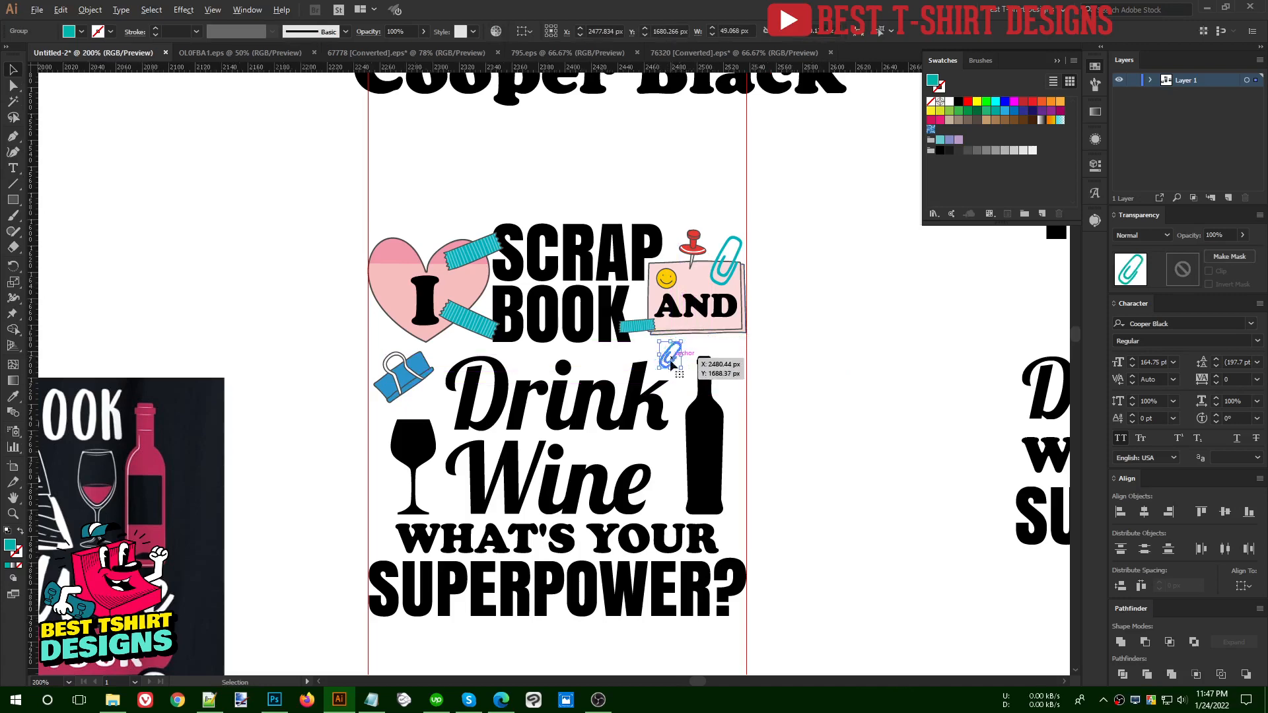
scroll(668, 363, "up", 3)
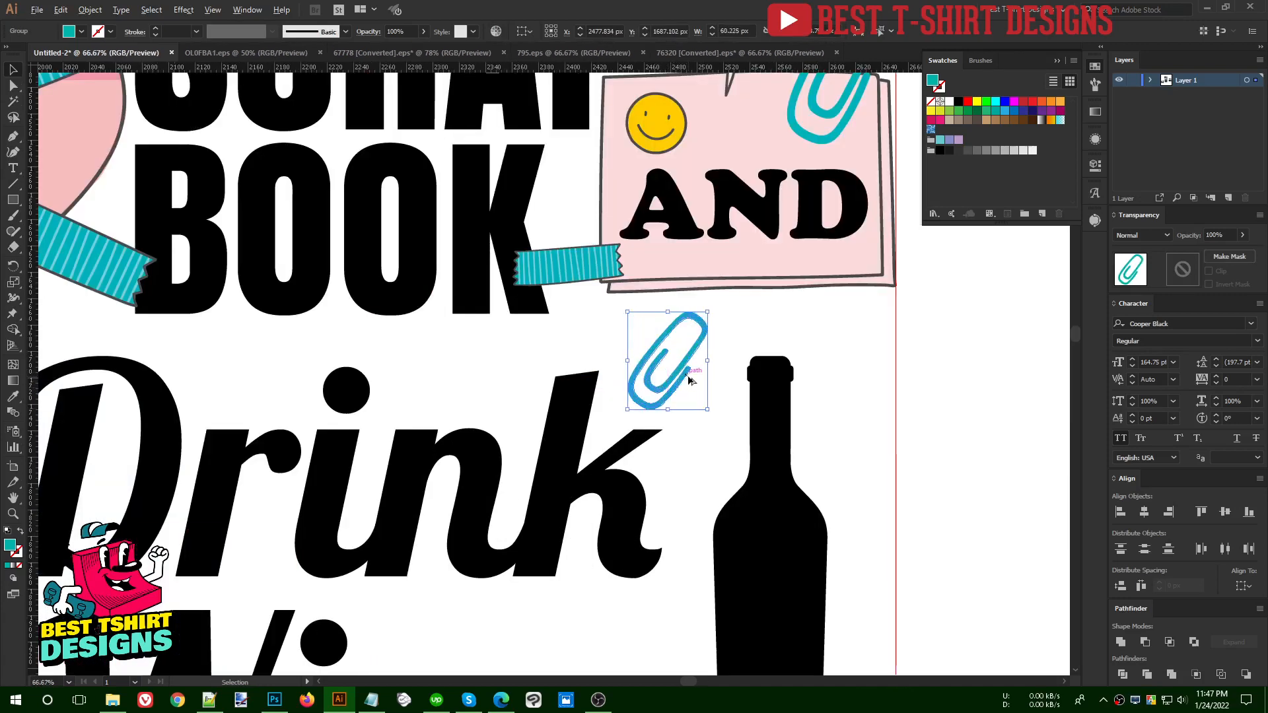
scroll(682, 397, "down", 3)
left_click(726, 373)
left_click(779, 375)
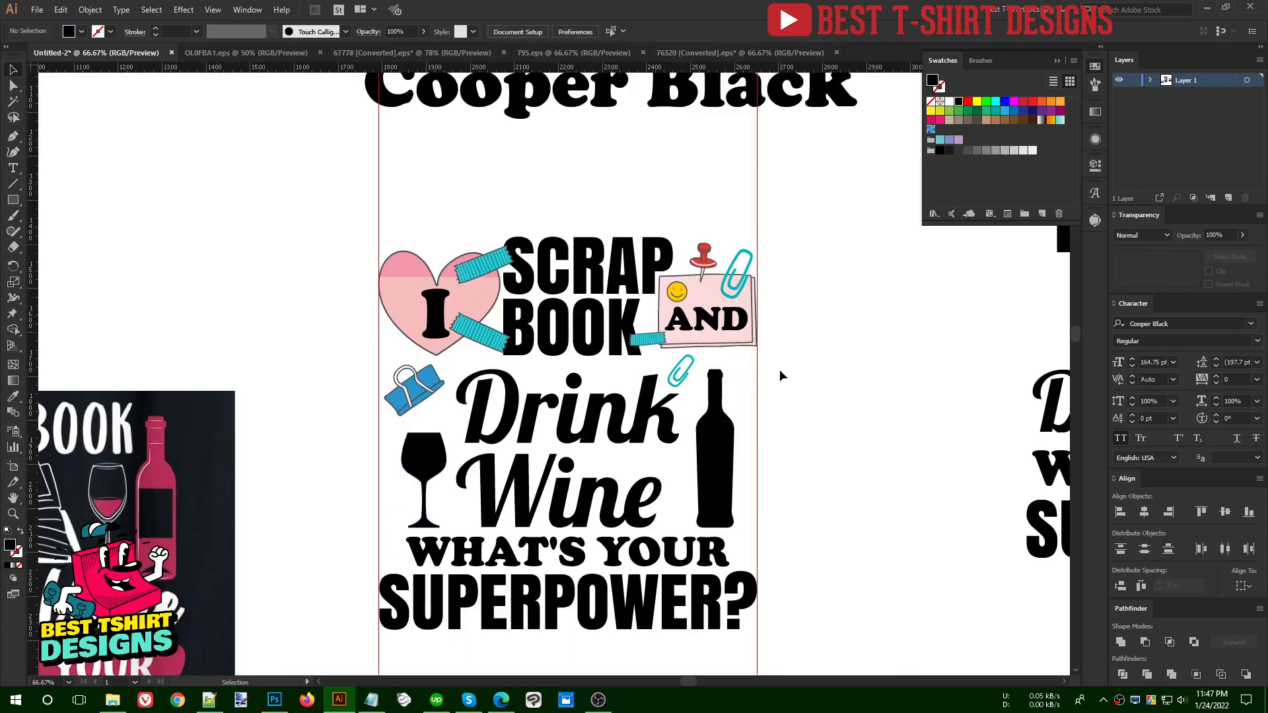
scroll(780, 376, "down", 1)
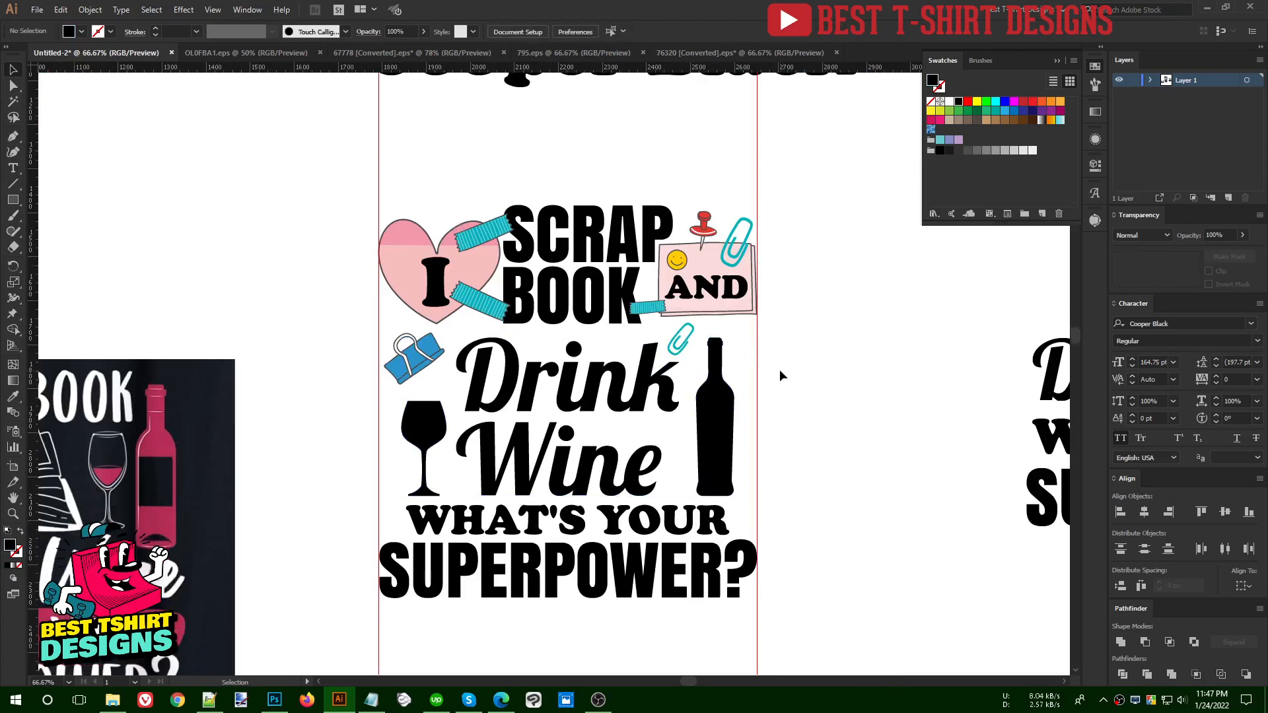
scroll(798, 425, "down", 1)
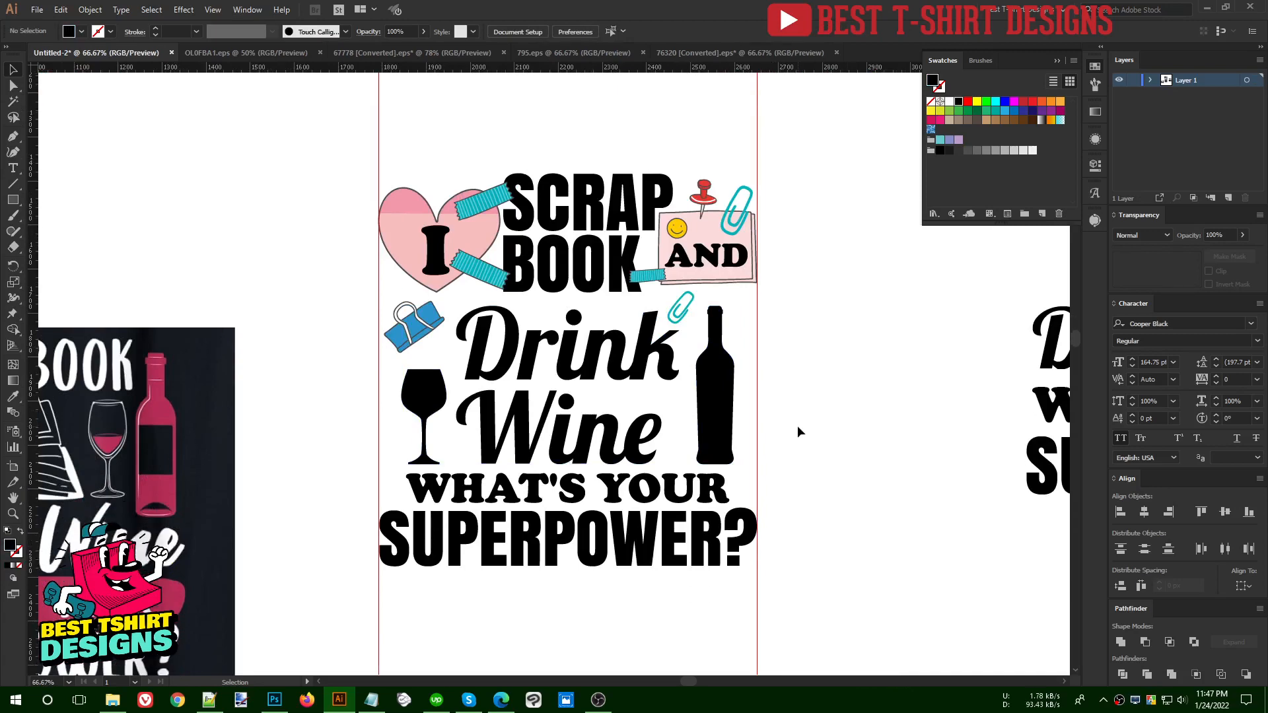
scroll(797, 426, "up", 1)
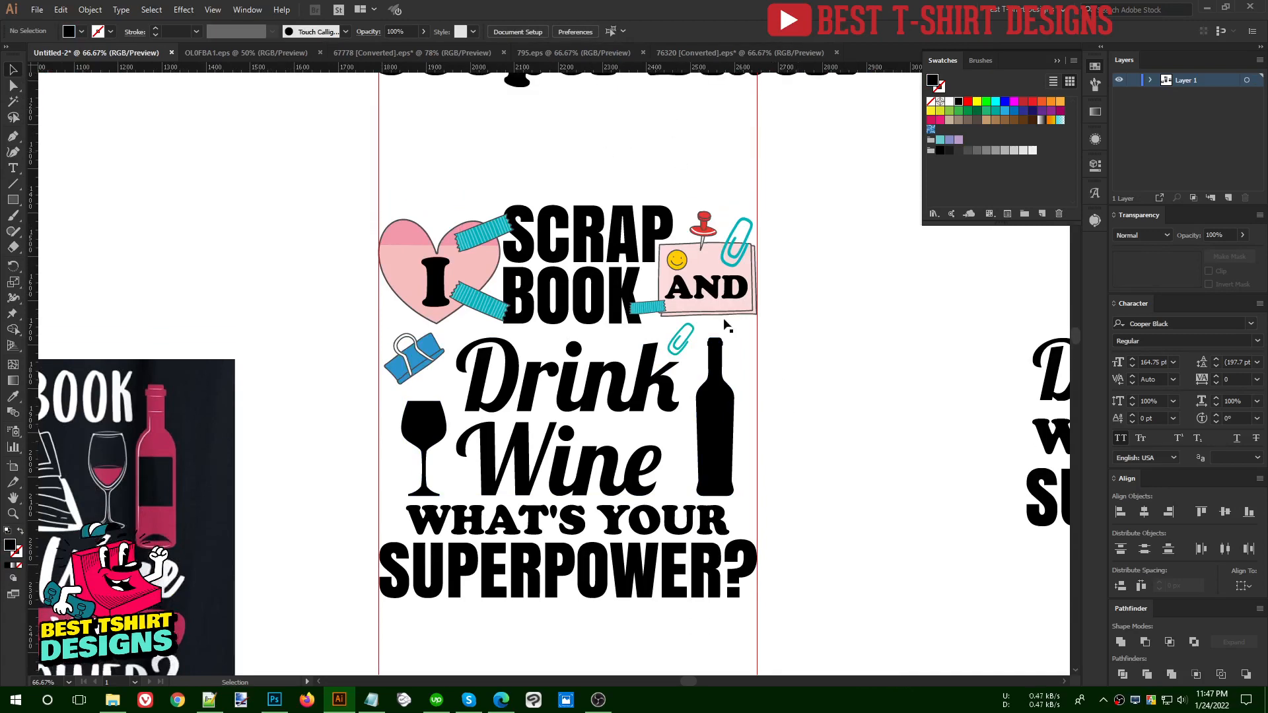
- Bring another set of paper clips, red pushpin and blue binder clip from 67778 [Converted].eps into Untitled-2 and move it rightwards off the lettering
left_click(404, 51)
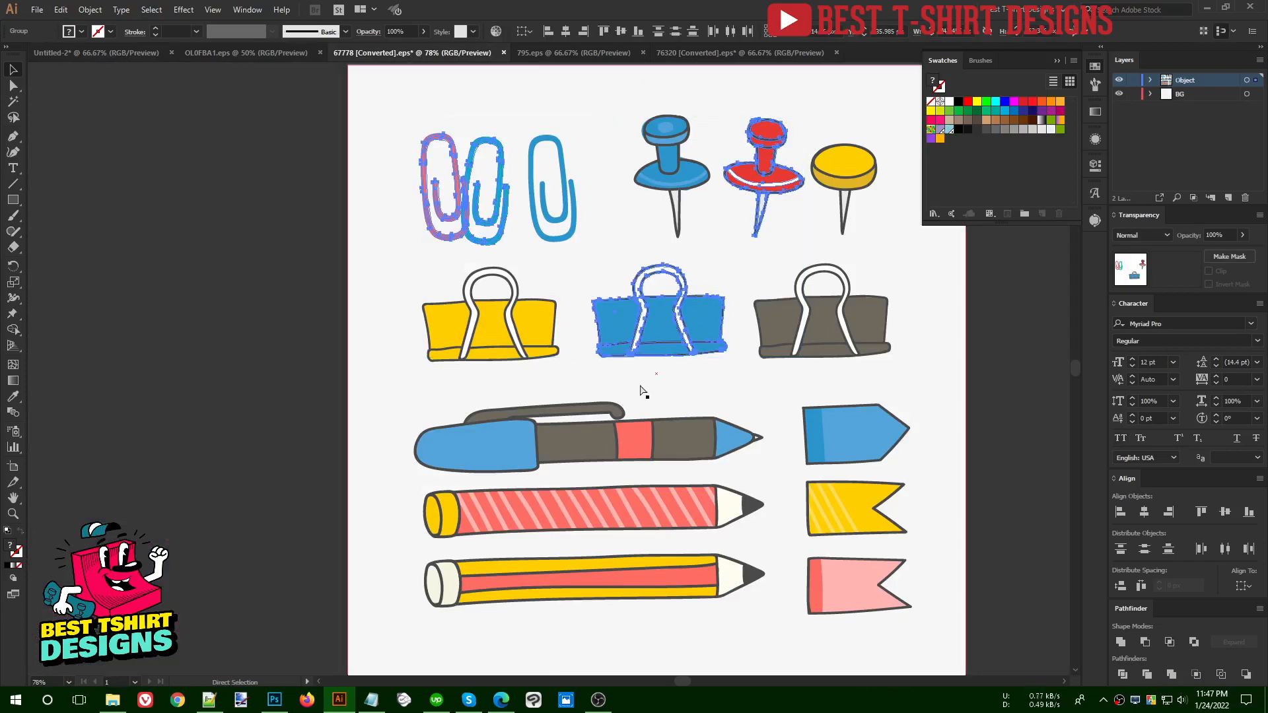
left_click(84, 51)
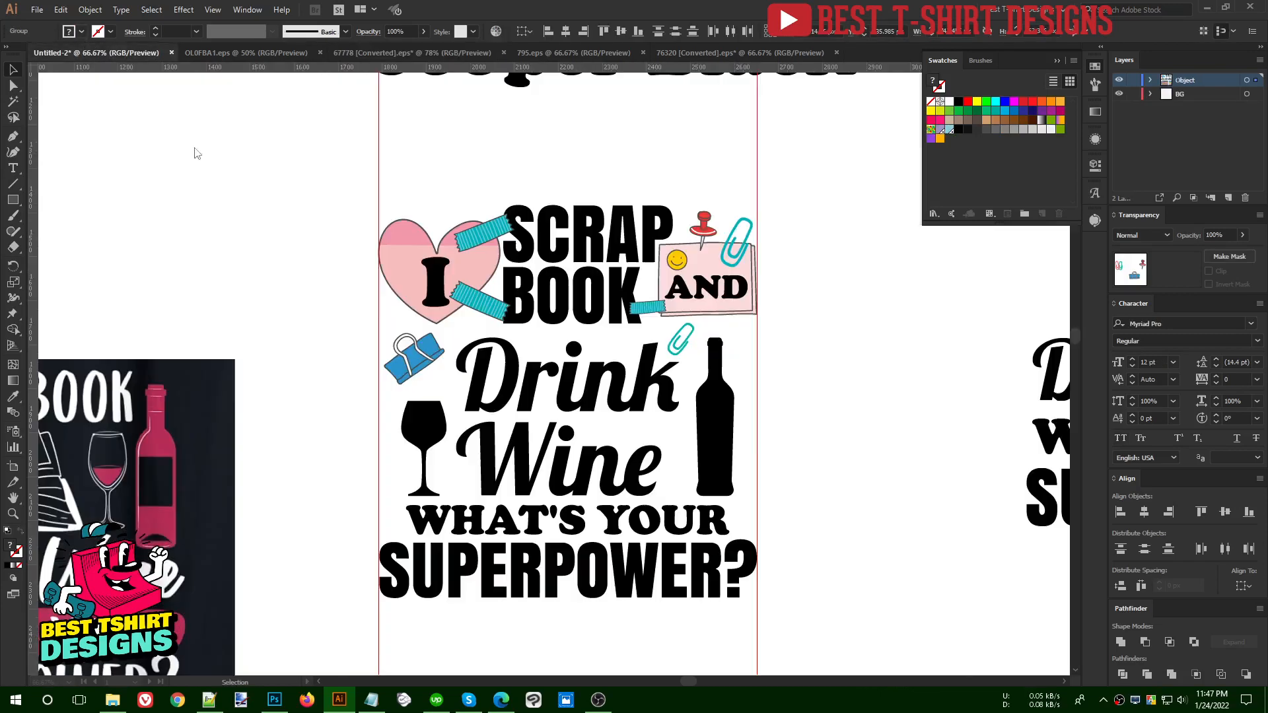
key("ctrl+v")
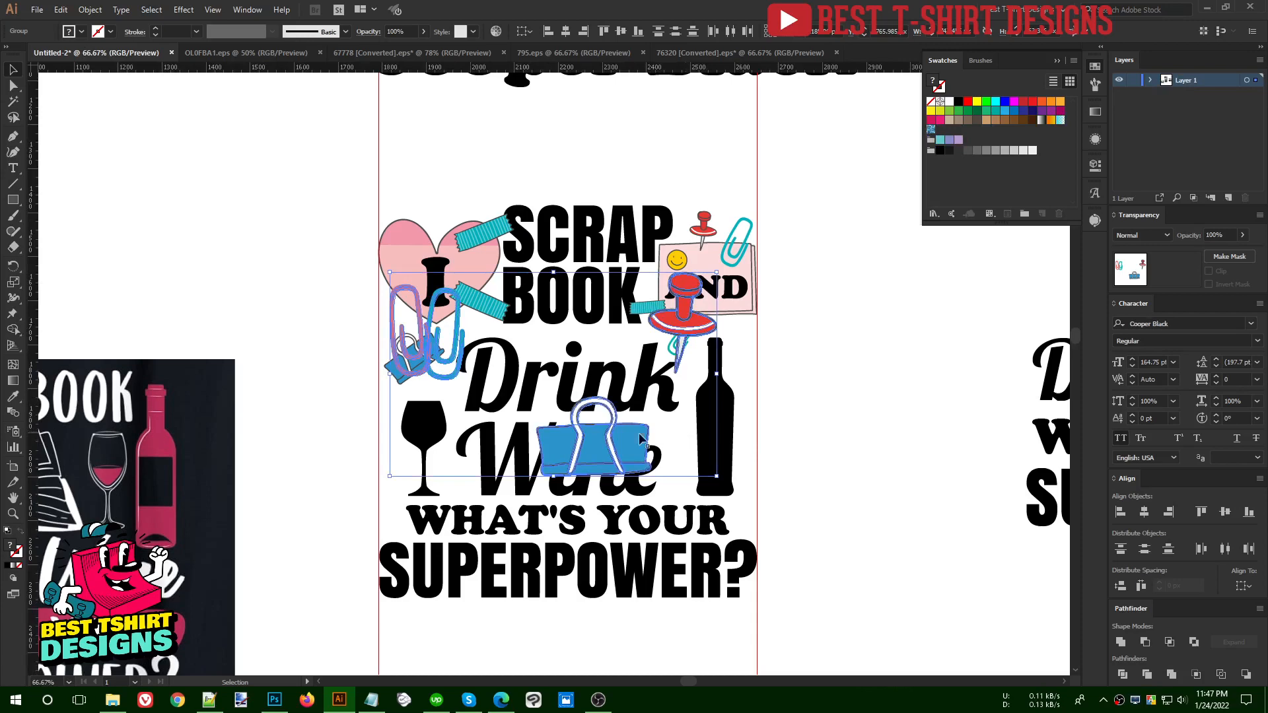
left_click_drag(589, 391, 892, 454)
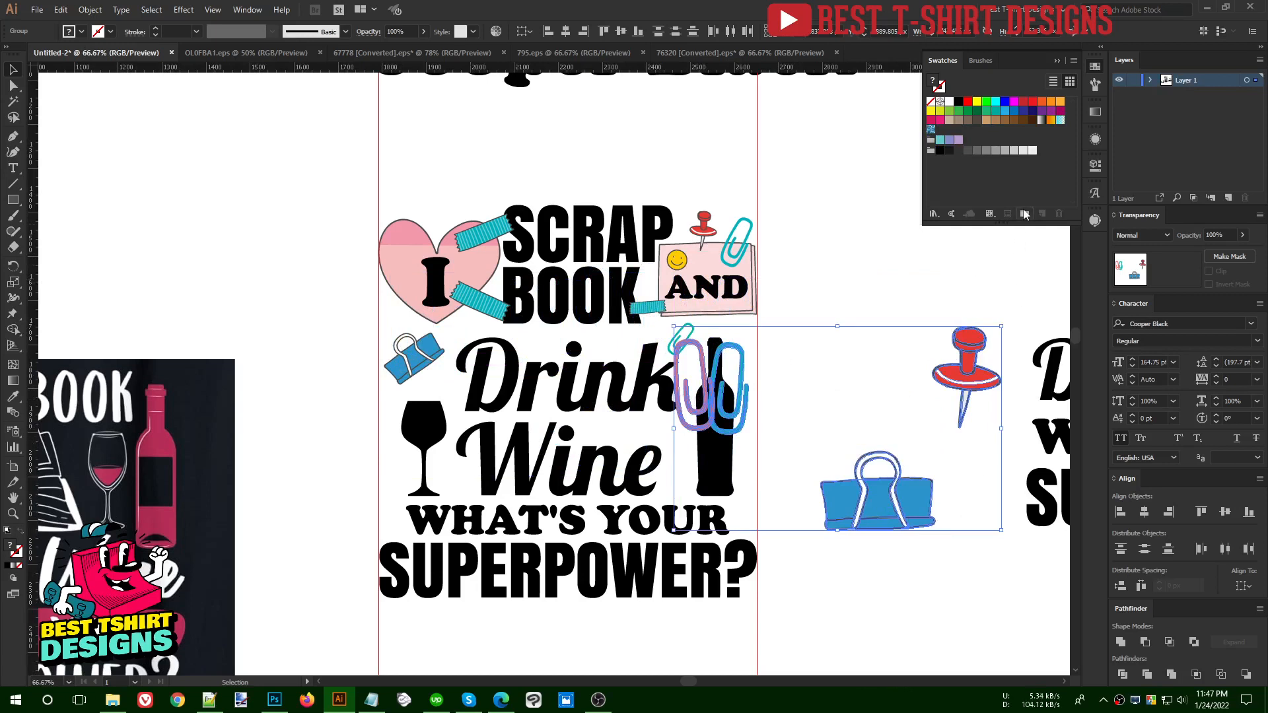
- Save the colours of the selected clips, pushpin and binder clip as a new swatch colour group and delete that spare artwork
left_click(1024, 213)
left_click(673, 392)
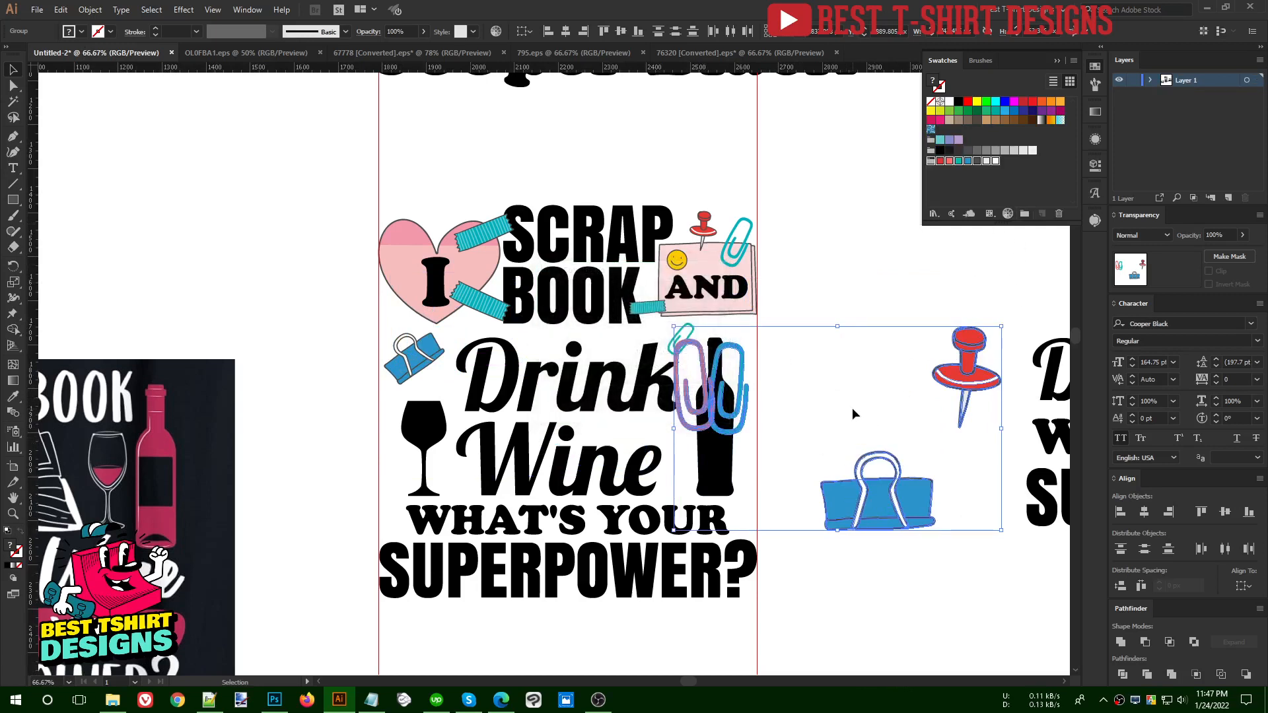
key("Delete")
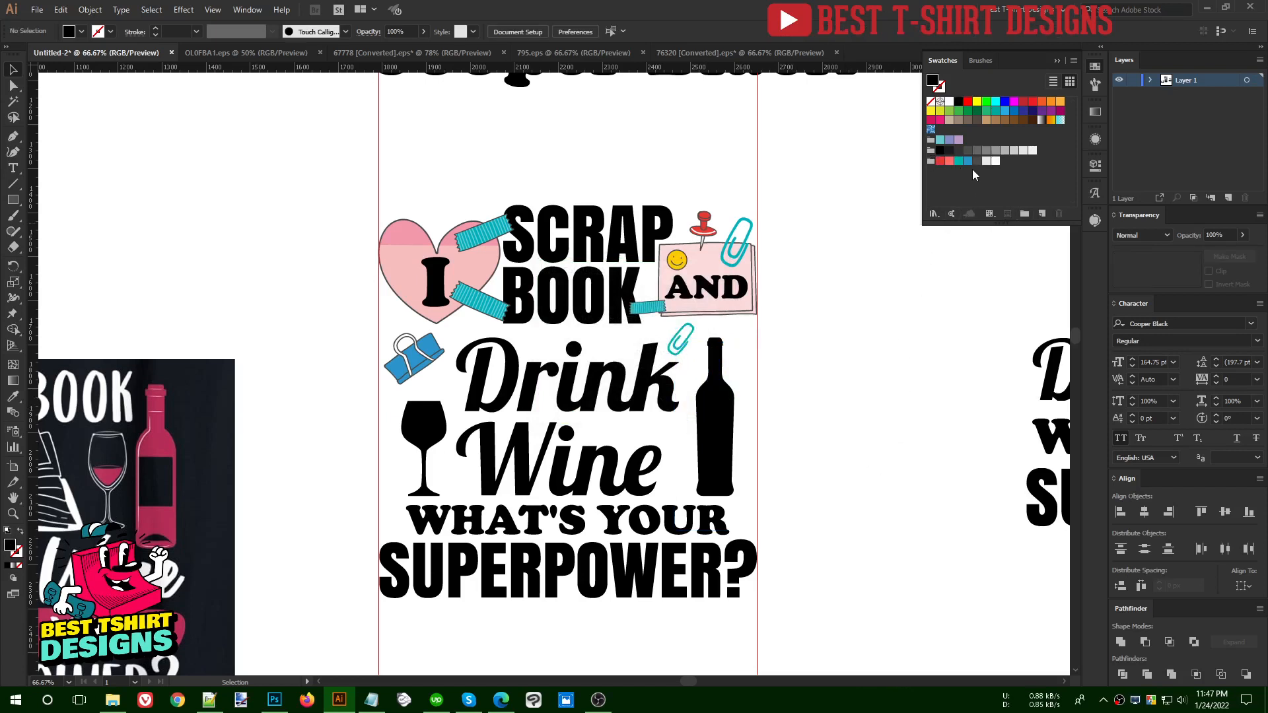
left_click(843, 354)
- Fill the wine glass and bottle with the bright red from the new colour group
left_click(729, 423)
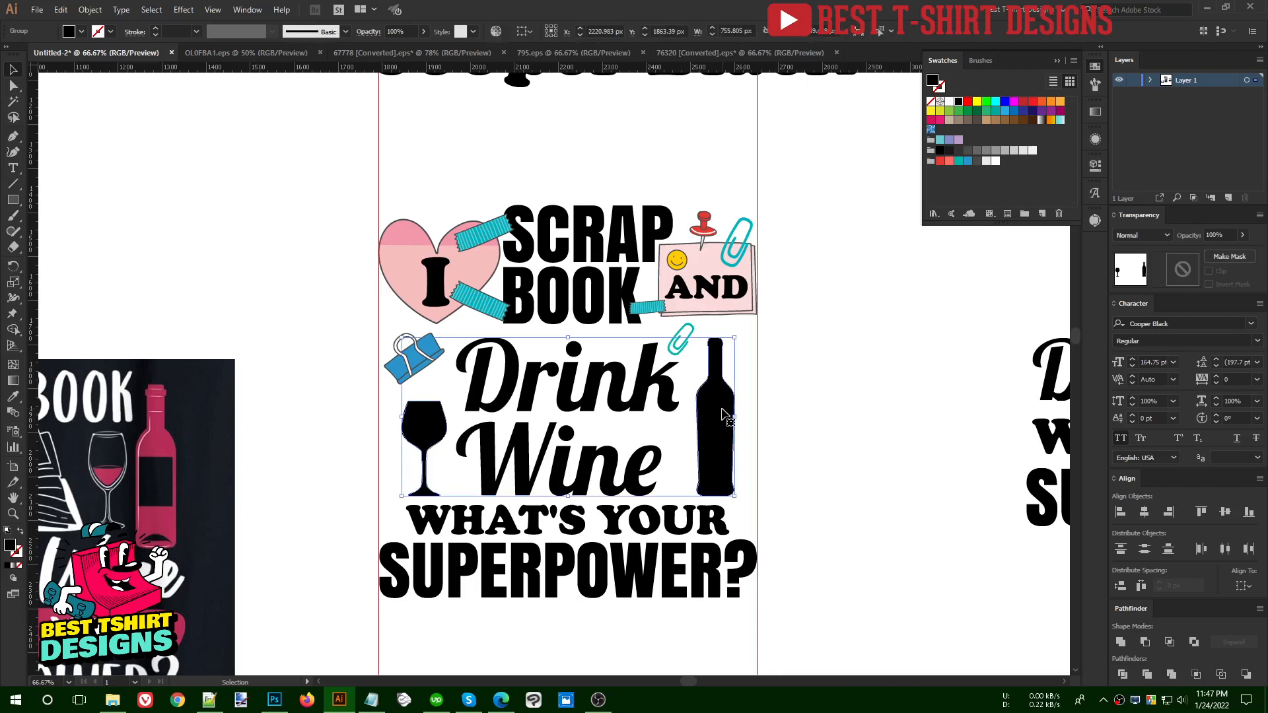
left_click(1023, 101)
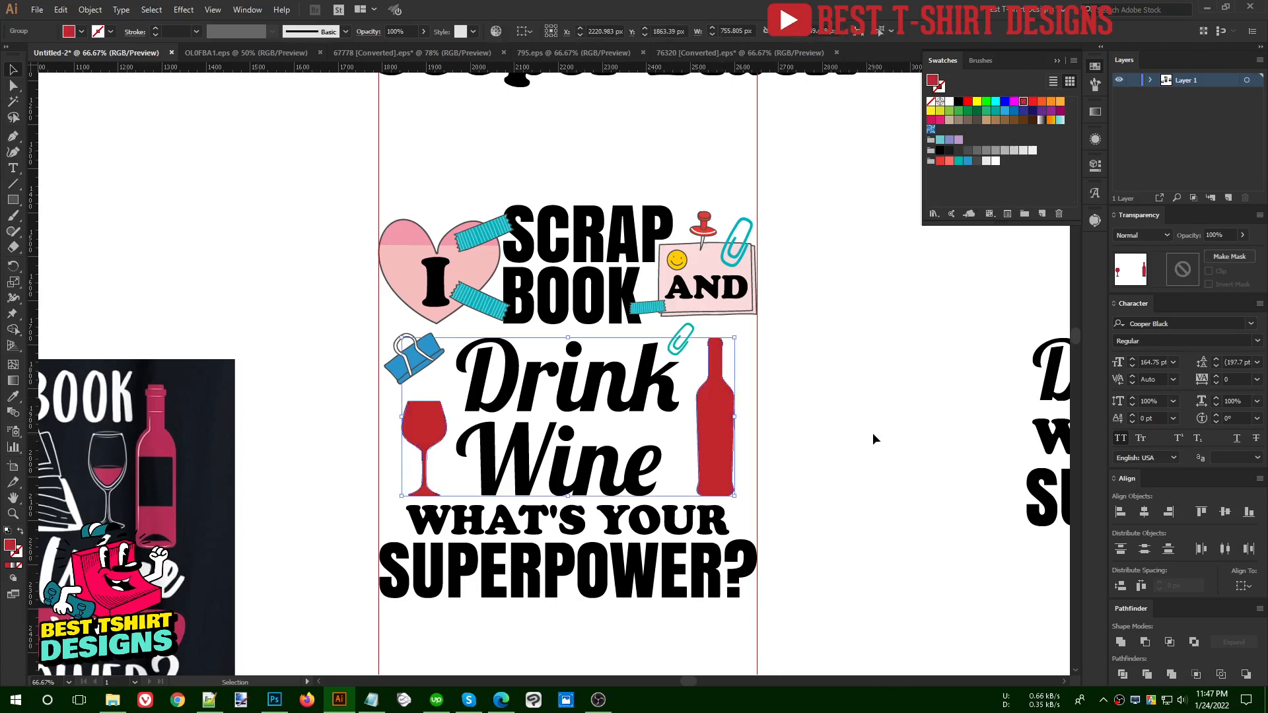
left_click(939, 161)
left_click(794, 459)
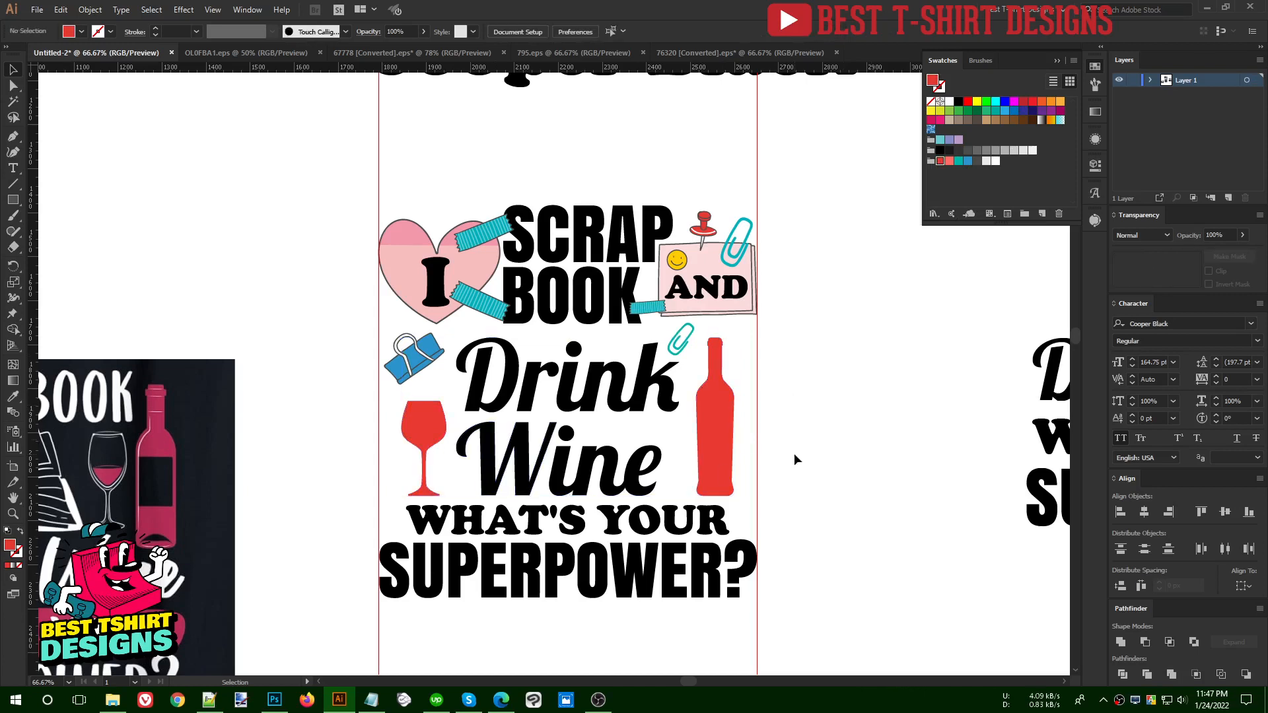
- Fill the Drink Wine lettering with the blue from the new colour group
left_click(654, 396)
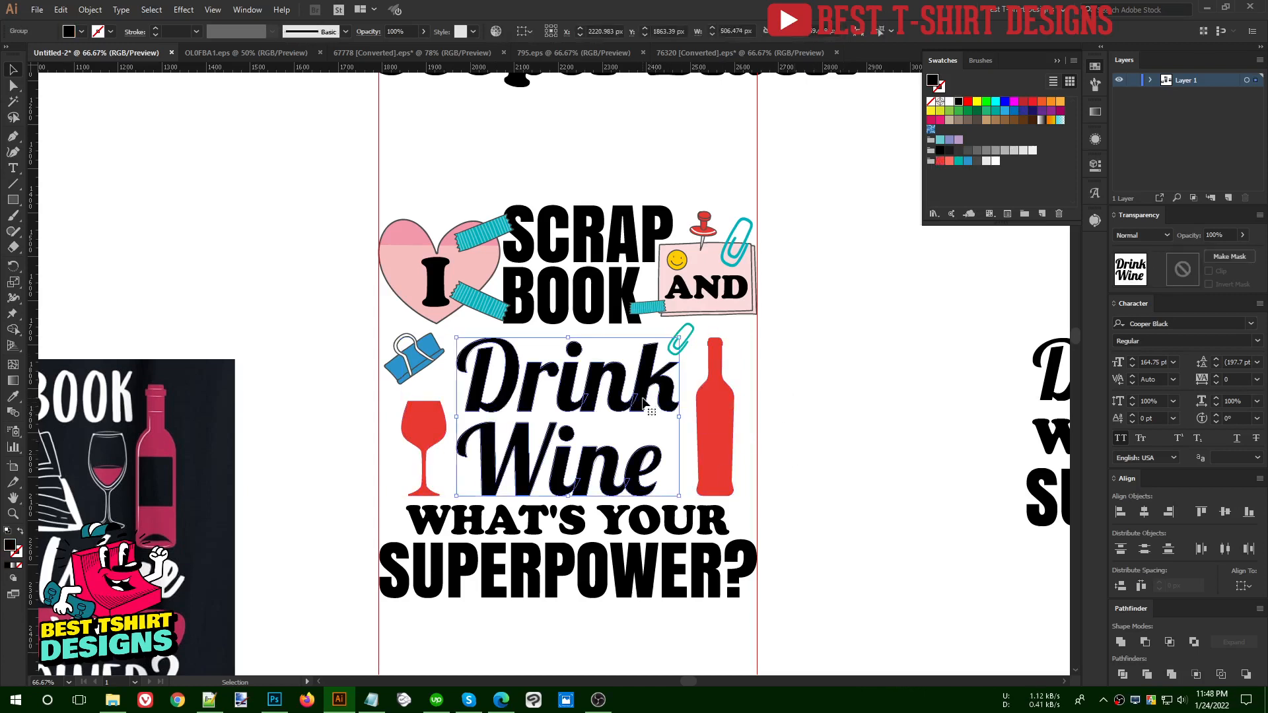
left_click(968, 162)
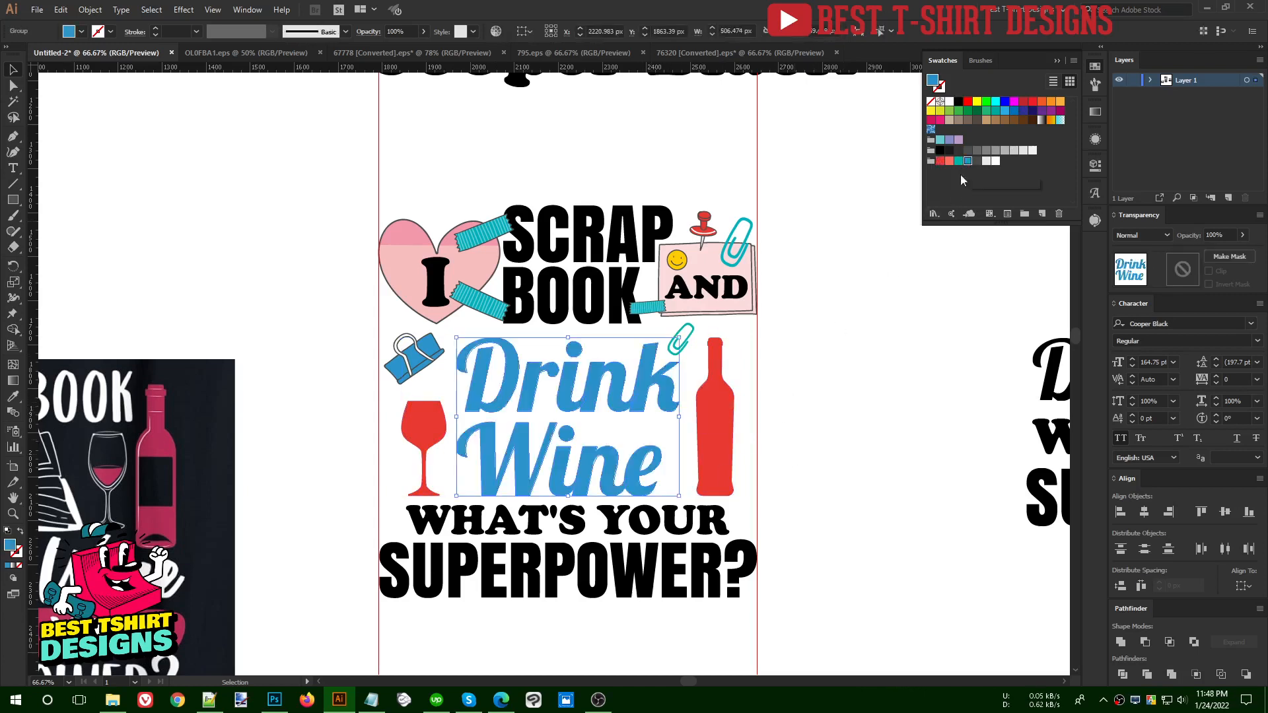
left_click(858, 396)
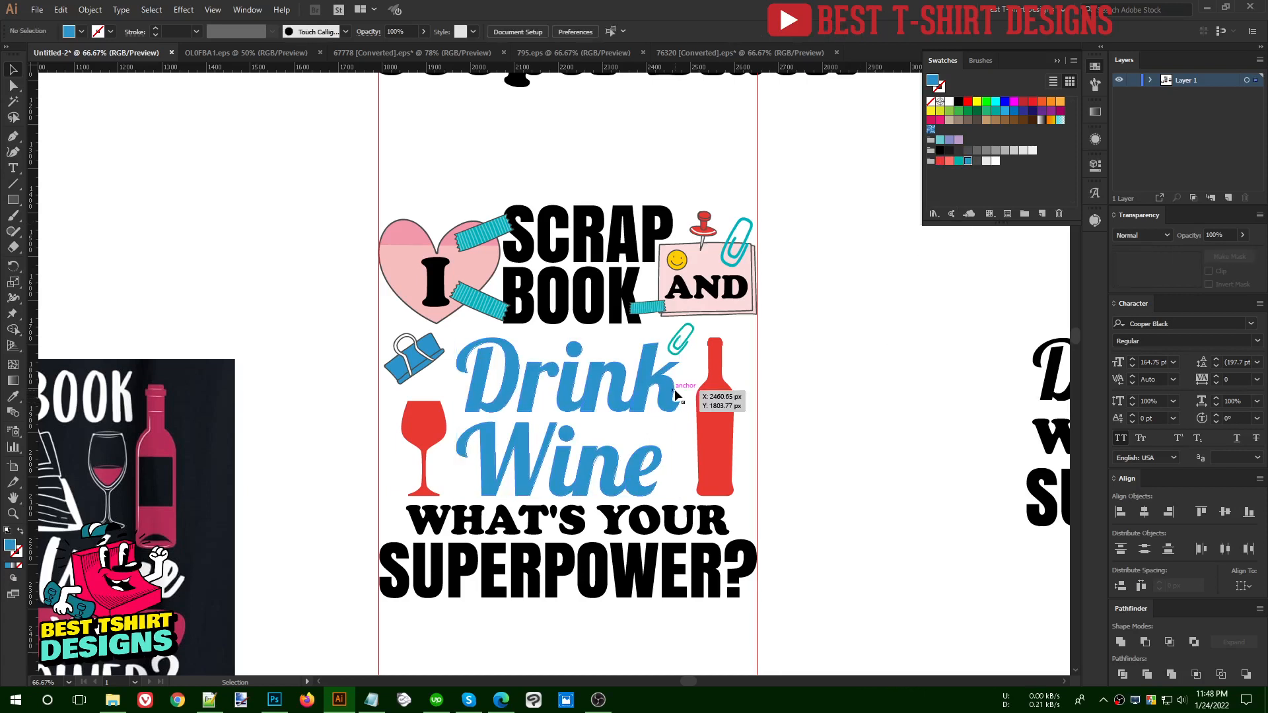
left_click(673, 390)
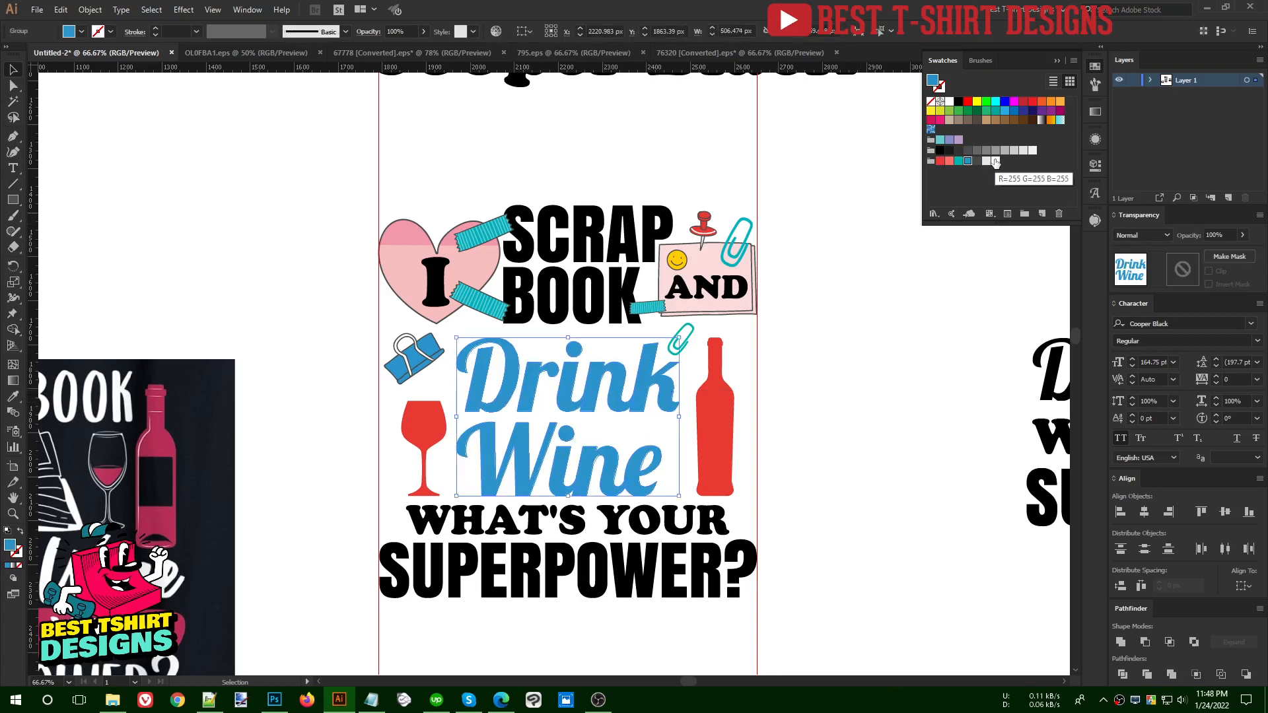
- Fill the SUPERPOWER? line with the yellow sampled from the smiley face using the Eyedropper
left_click(568, 574)
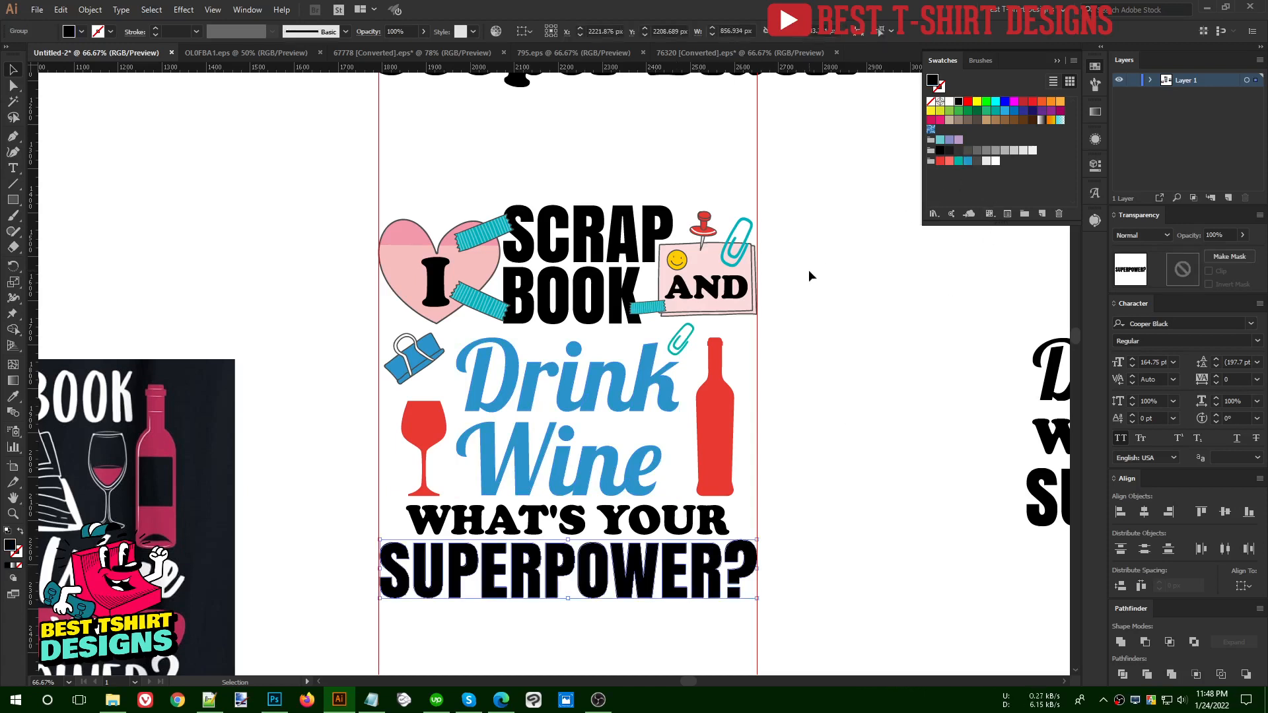
key("ctrl+shift+o")
key("i")
left_click(677, 259)
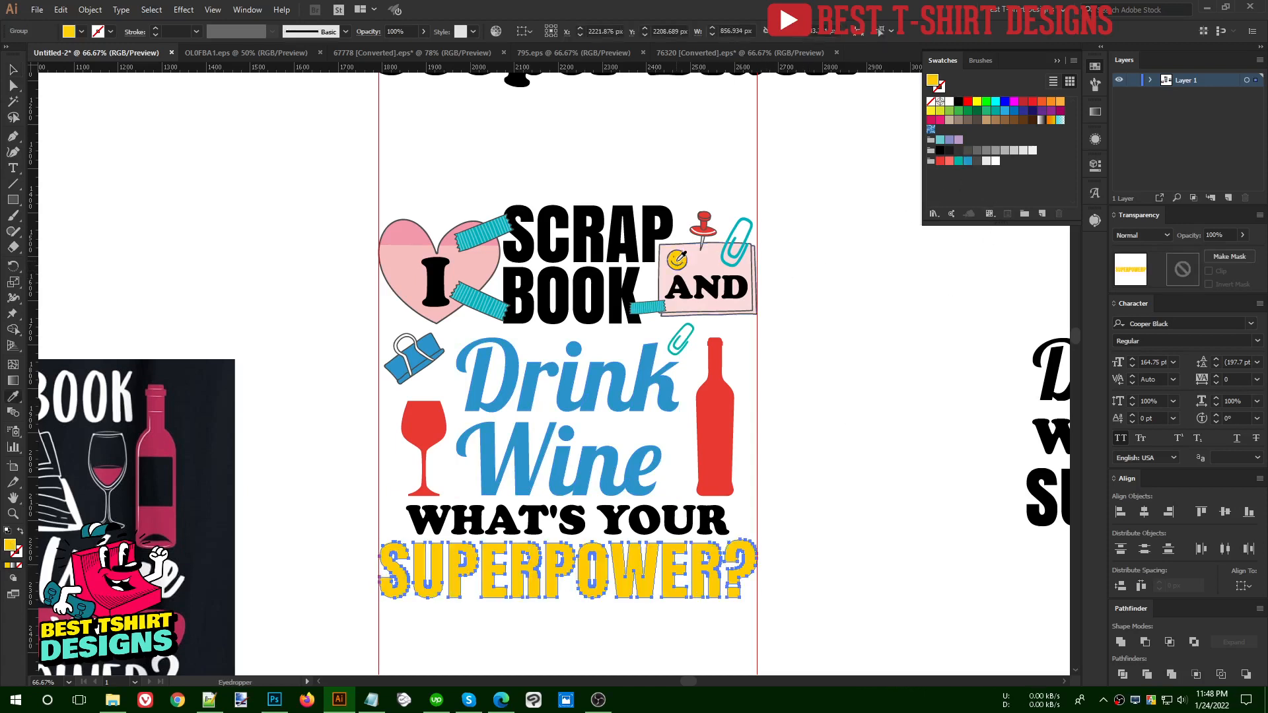
key("v")
- Fill the WHAT'S YOUR line with the teal from the new colour group
left_click(644, 519)
key("ctrl+shift+o")
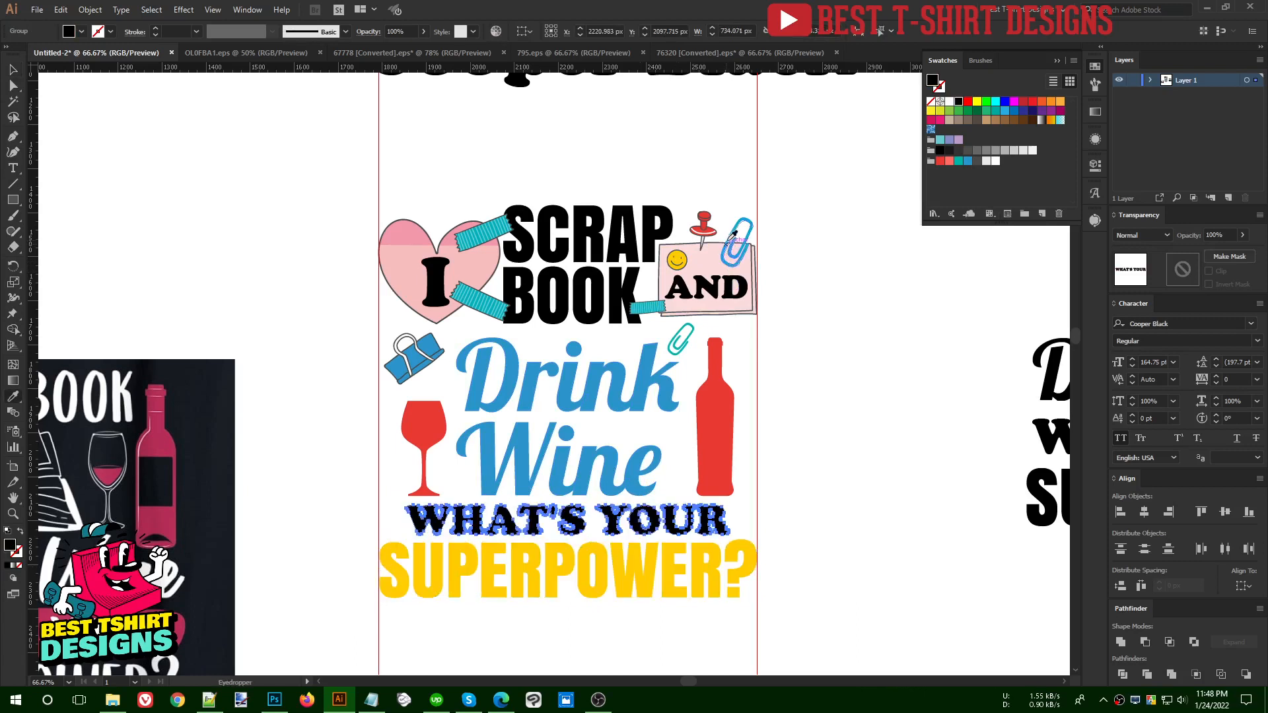
key("i")
left_click(958, 161)
key("v")
left_click(810, 466)
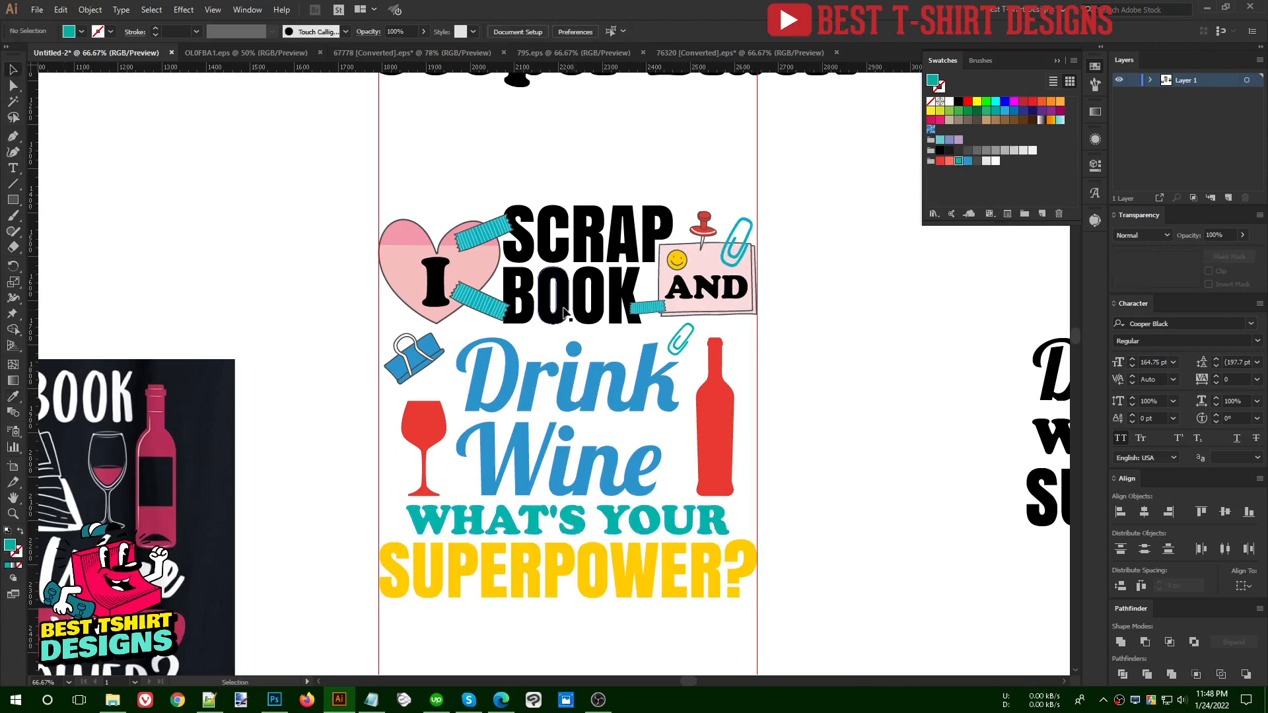
- Isolate the I SCRAP BOOK AND group and fill the word SCRAP with the red sampled from the bottle
left_click(564, 312)
double_click(565, 311)
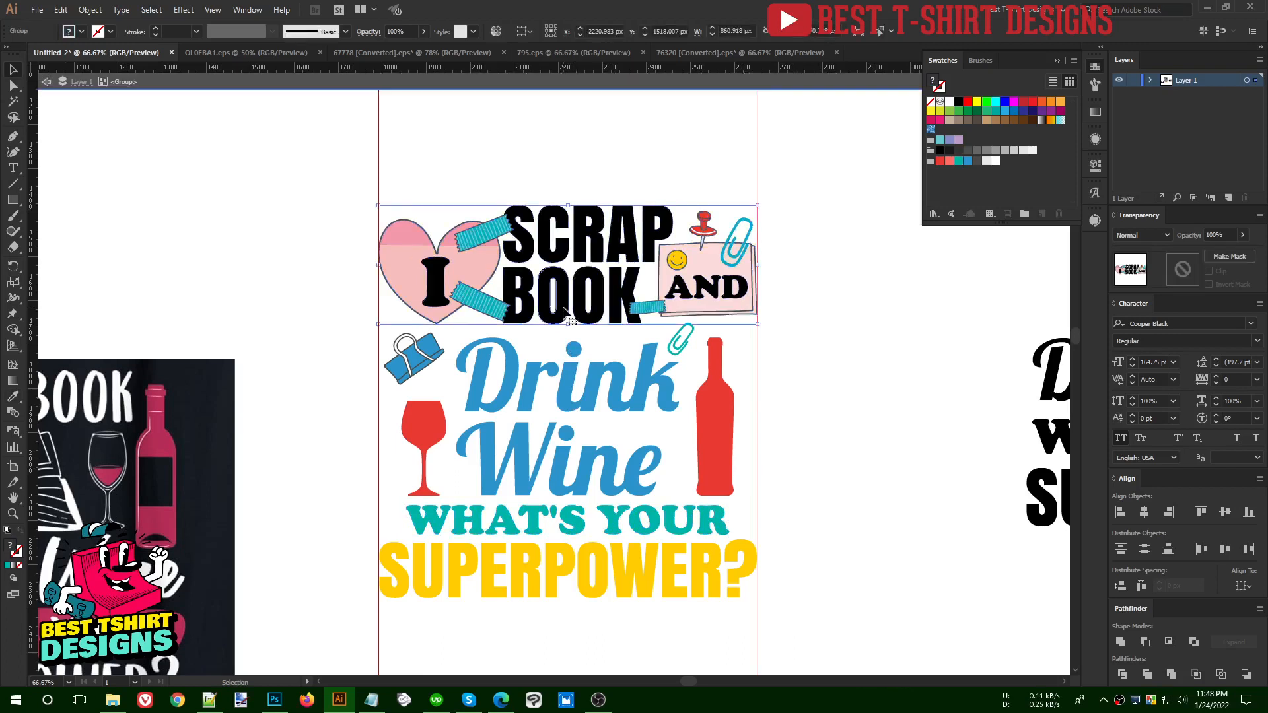
left_click(596, 239)
key("i")
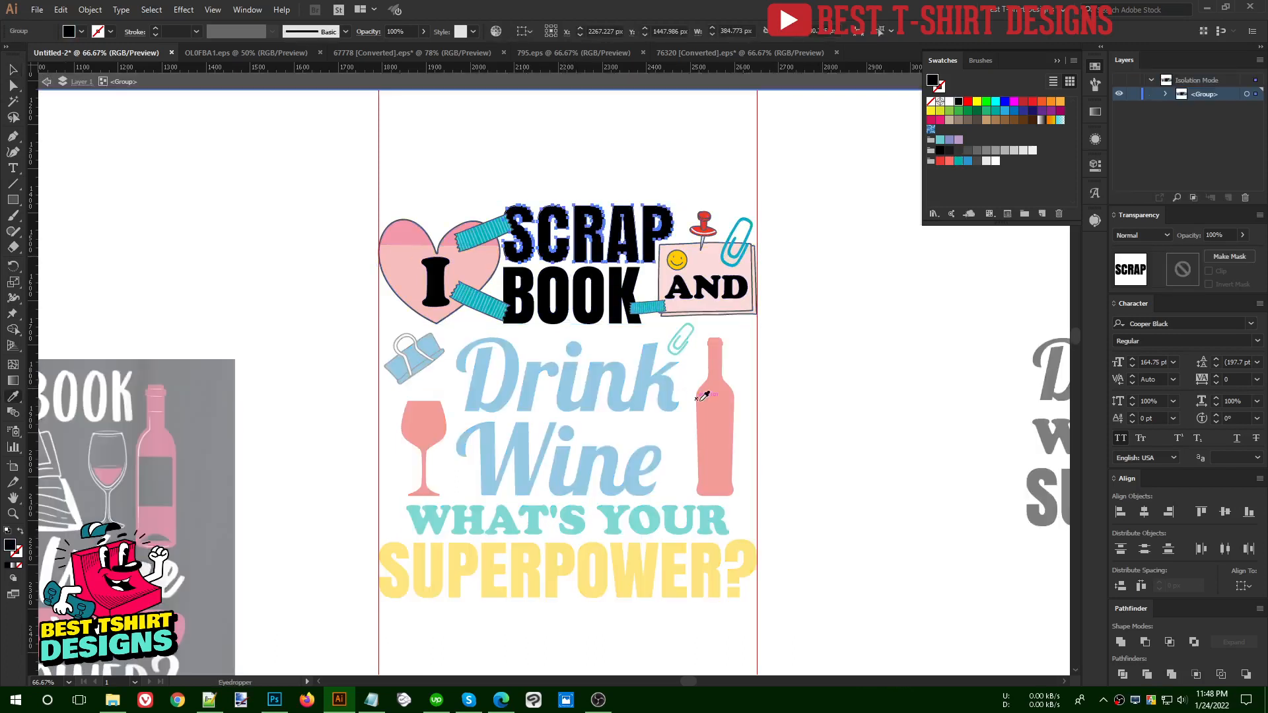
left_click(704, 397)
key("v")
- Fill the word BOOK with the yellow sampled from SUPERPOWER? and leave the group's isolation mode
left_click(575, 310)
key("i")
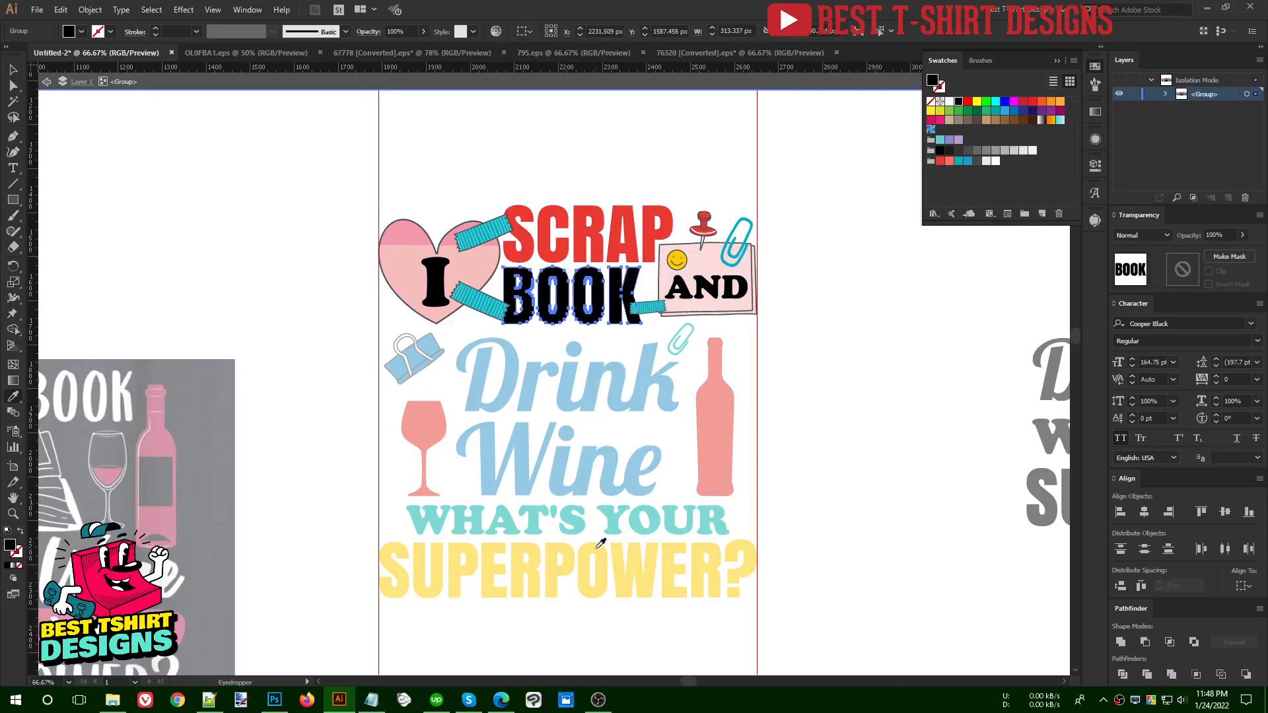
left_click(597, 561)
key("v")
left_click(882, 359)
double_click(861, 359)
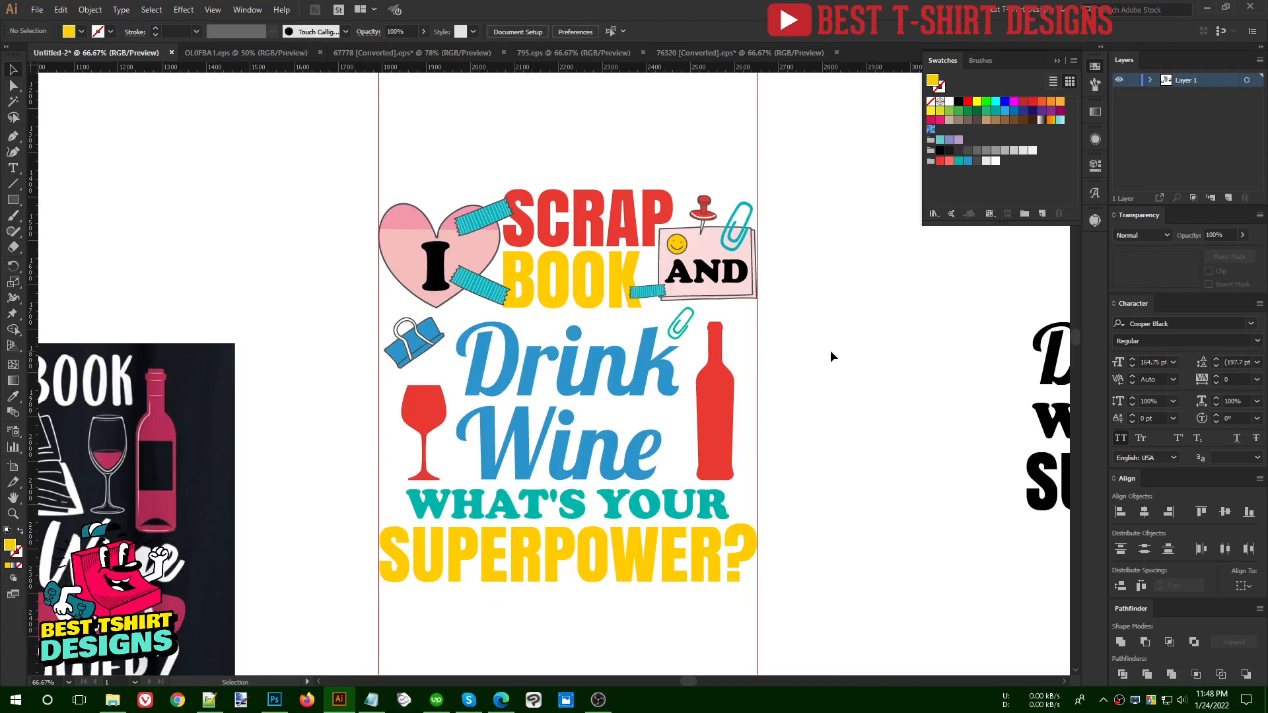
- Isolate the top group again, select the pink areas of the heart and notes with the Magic Wand, and fill them coral red
left_click(482, 258)
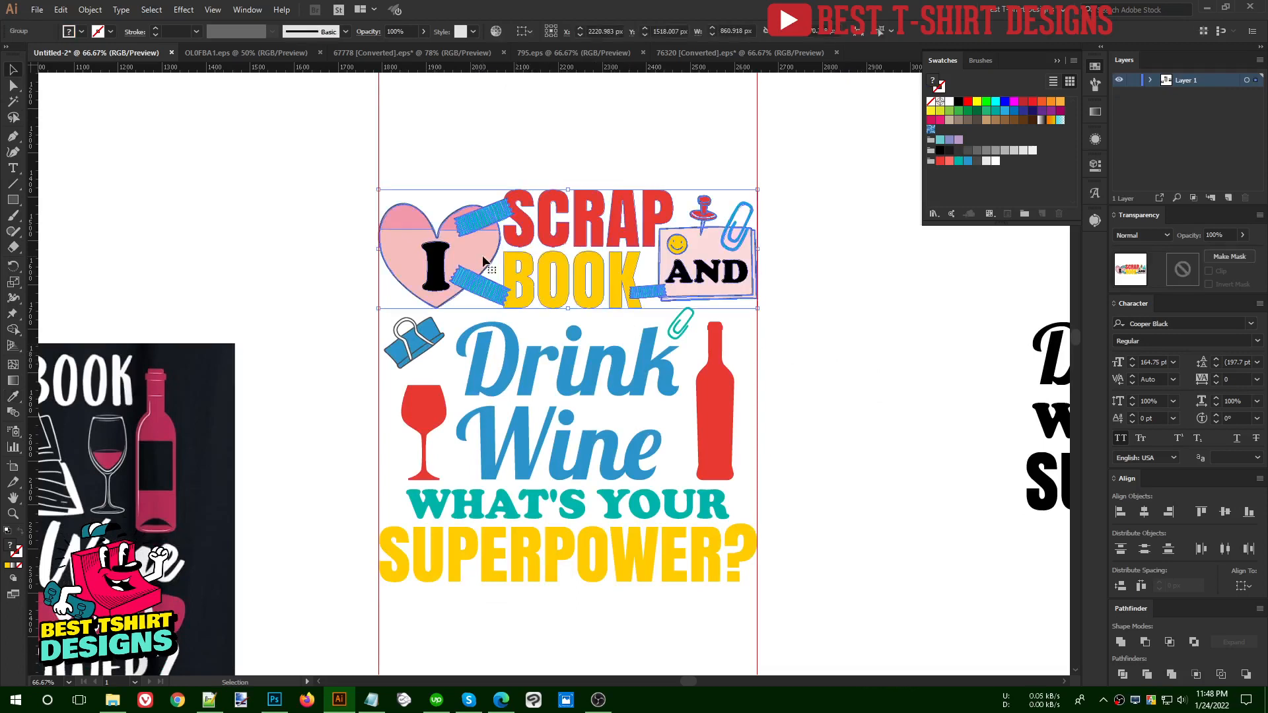
left_click(835, 380)
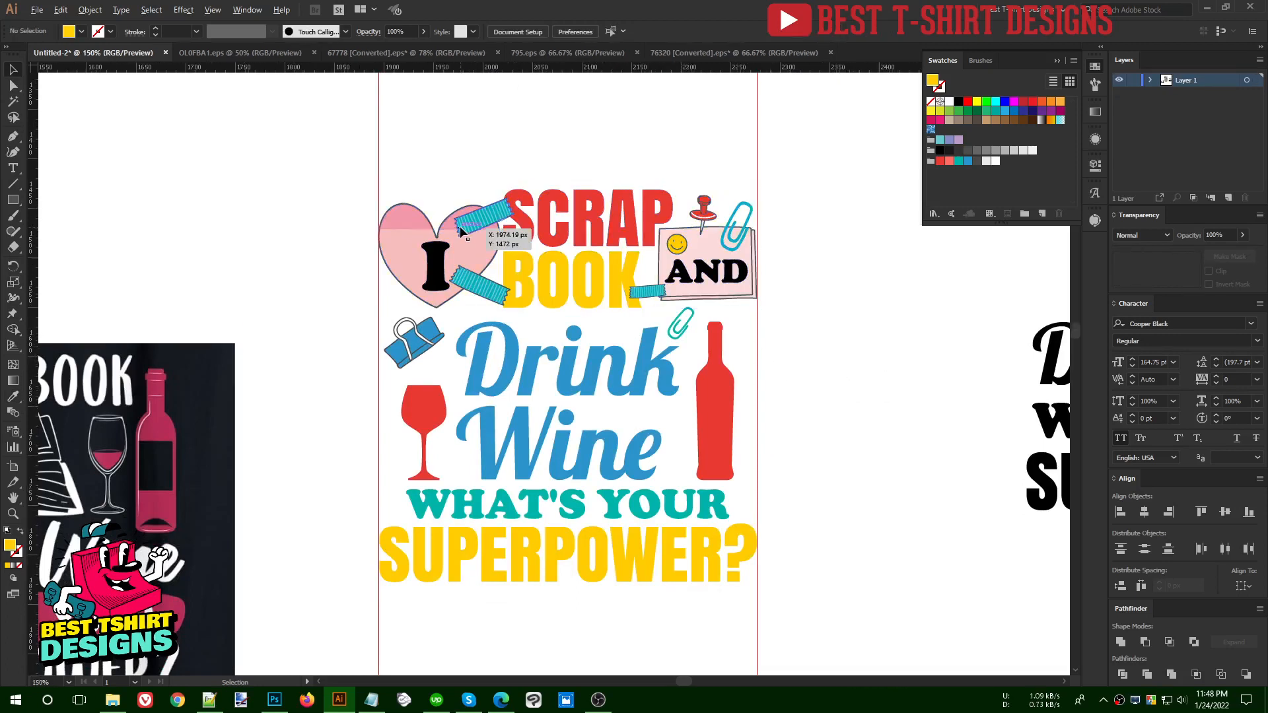
scroll(470, 263, "up", 2)
double_click(470, 264)
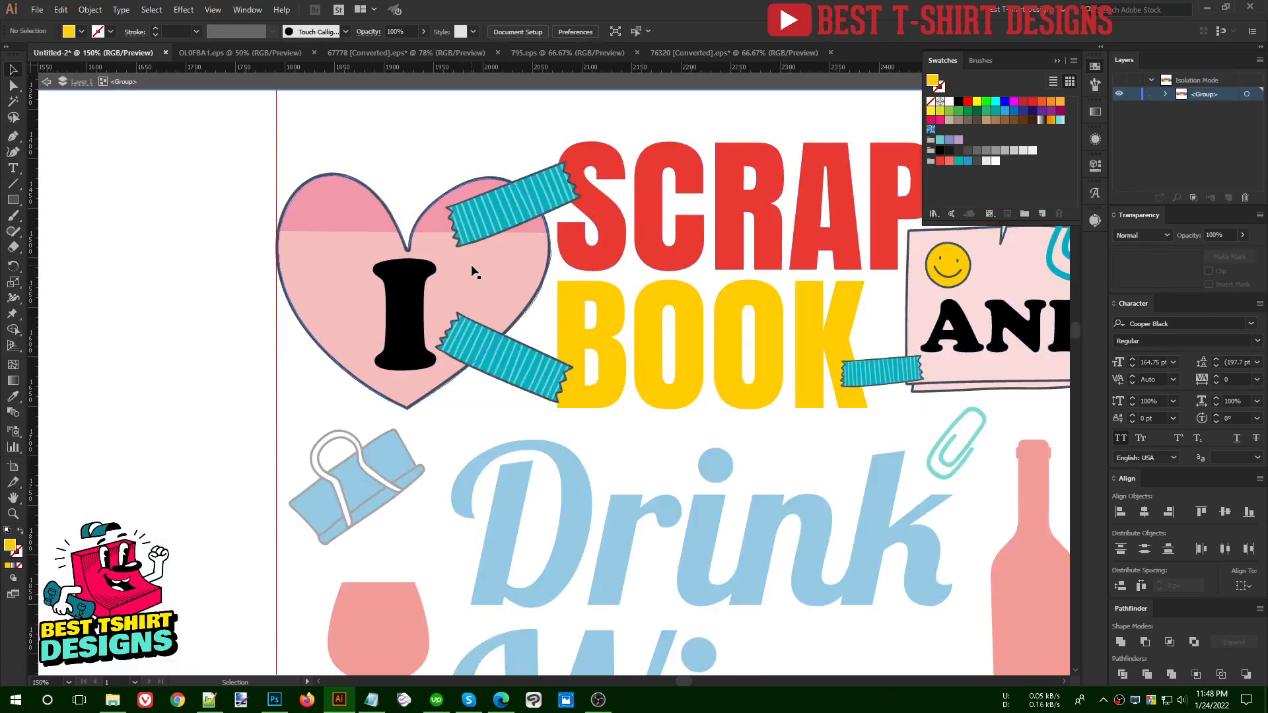
left_click(476, 259)
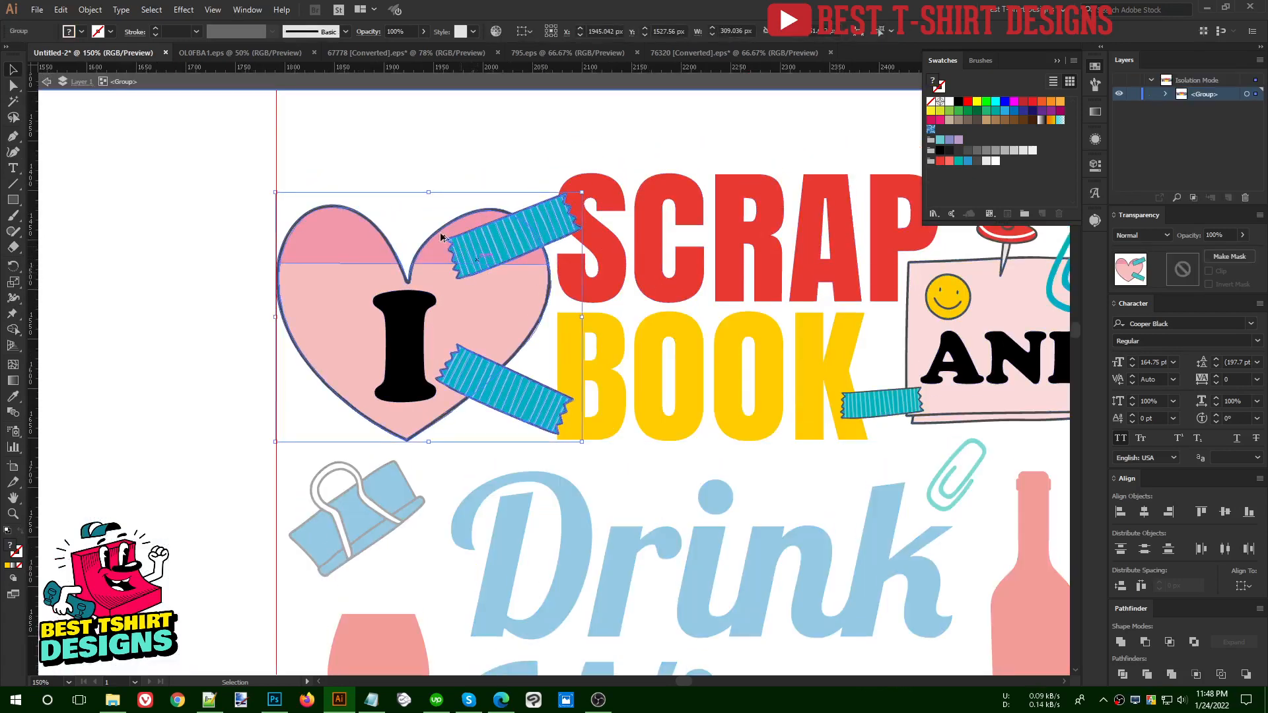
scroll(446, 236, "up", 2)
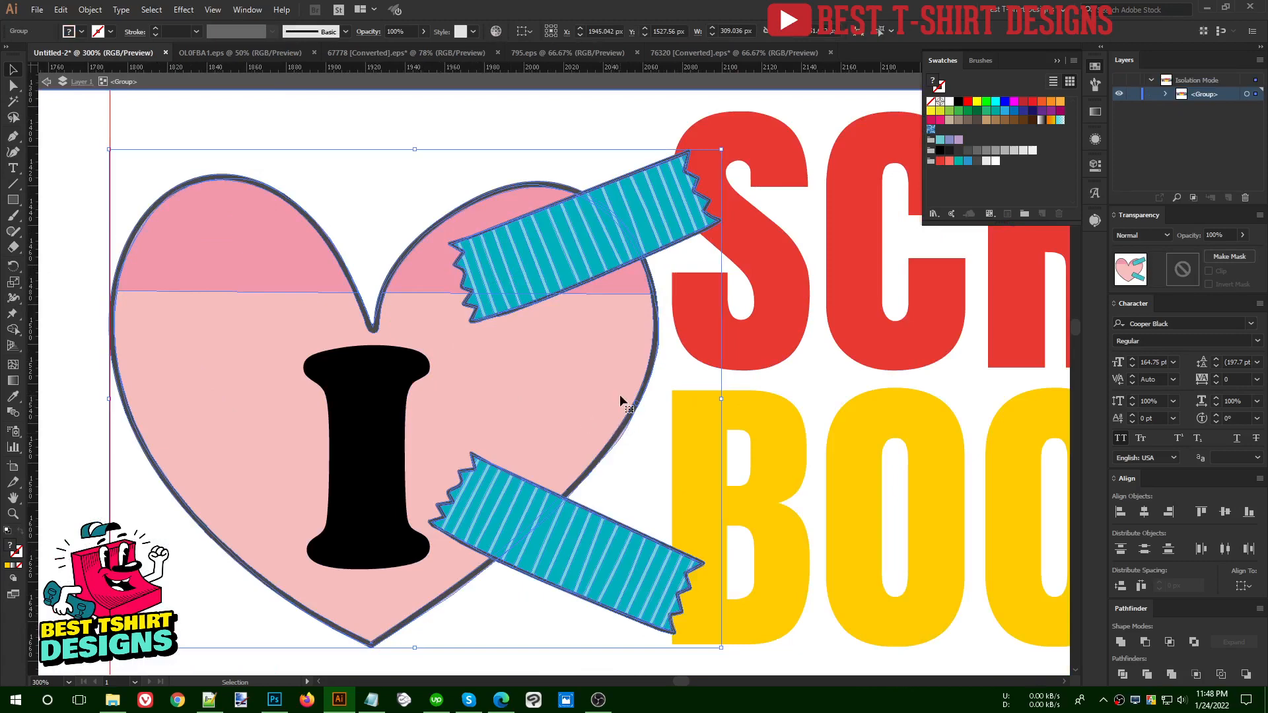
left_click(640, 453)
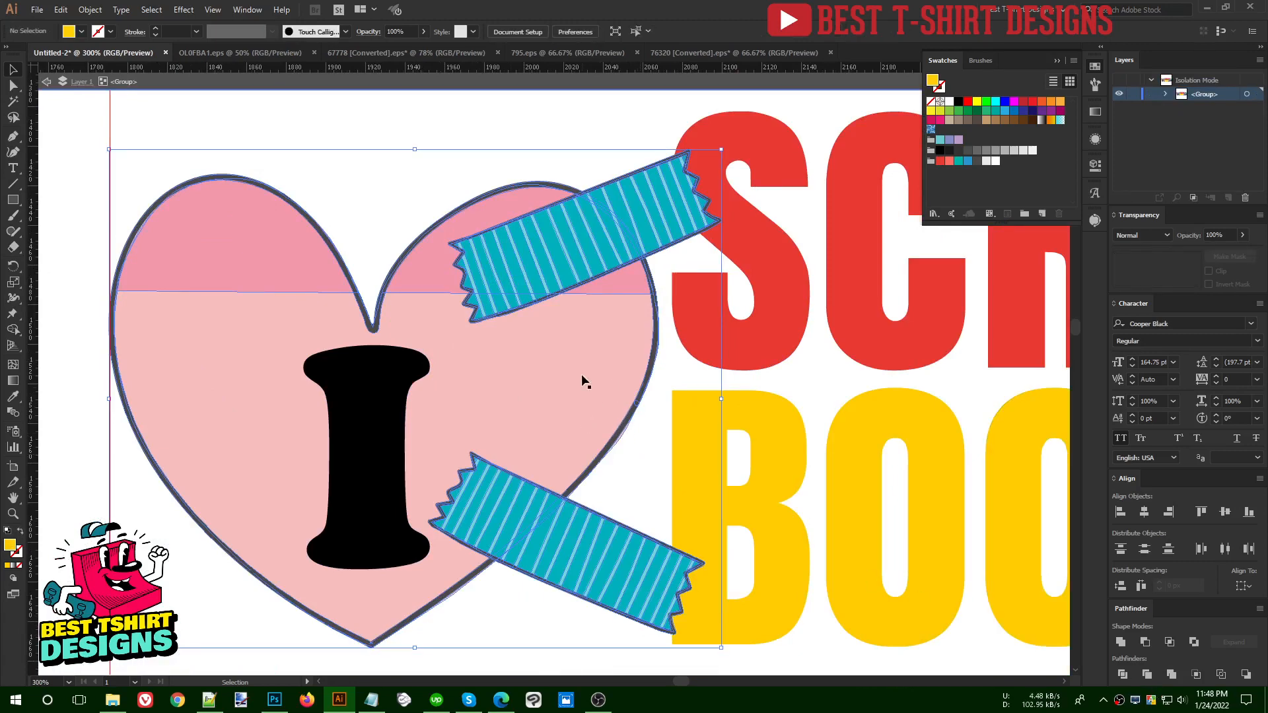
left_click(582, 376)
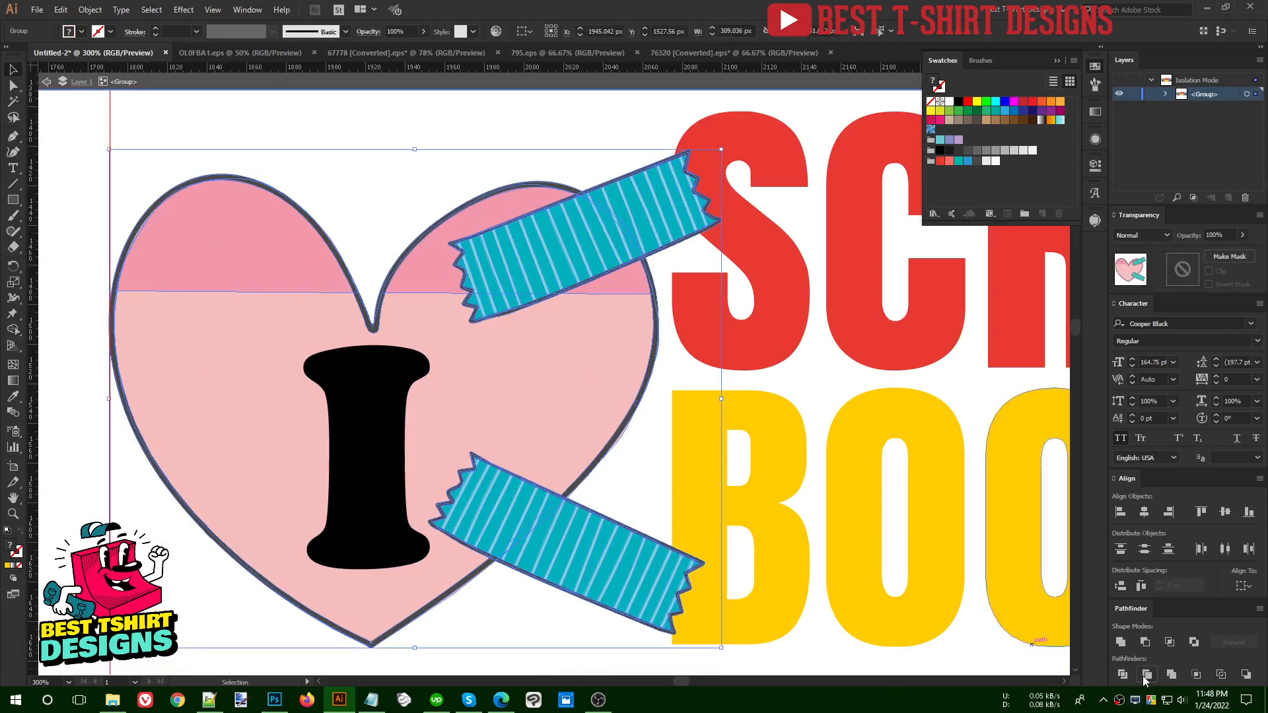
left_click(638, 490)
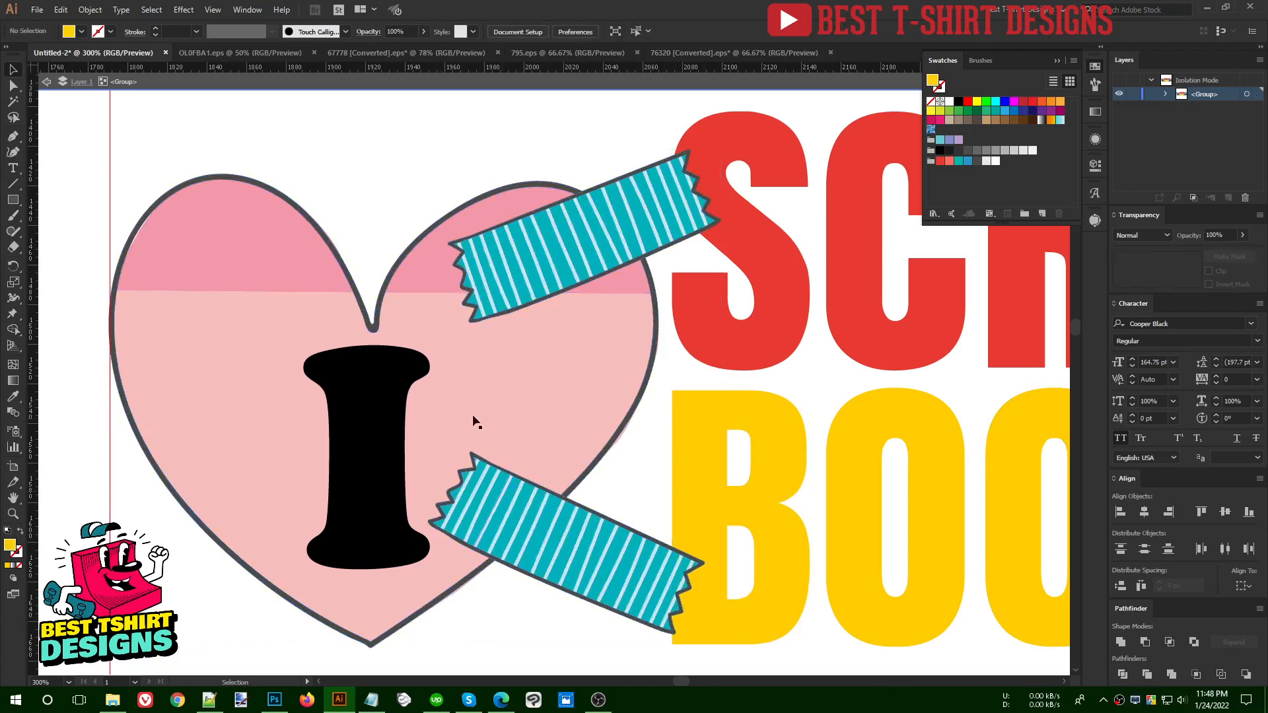
left_click(437, 342)
key("y")
left_click(444, 347)
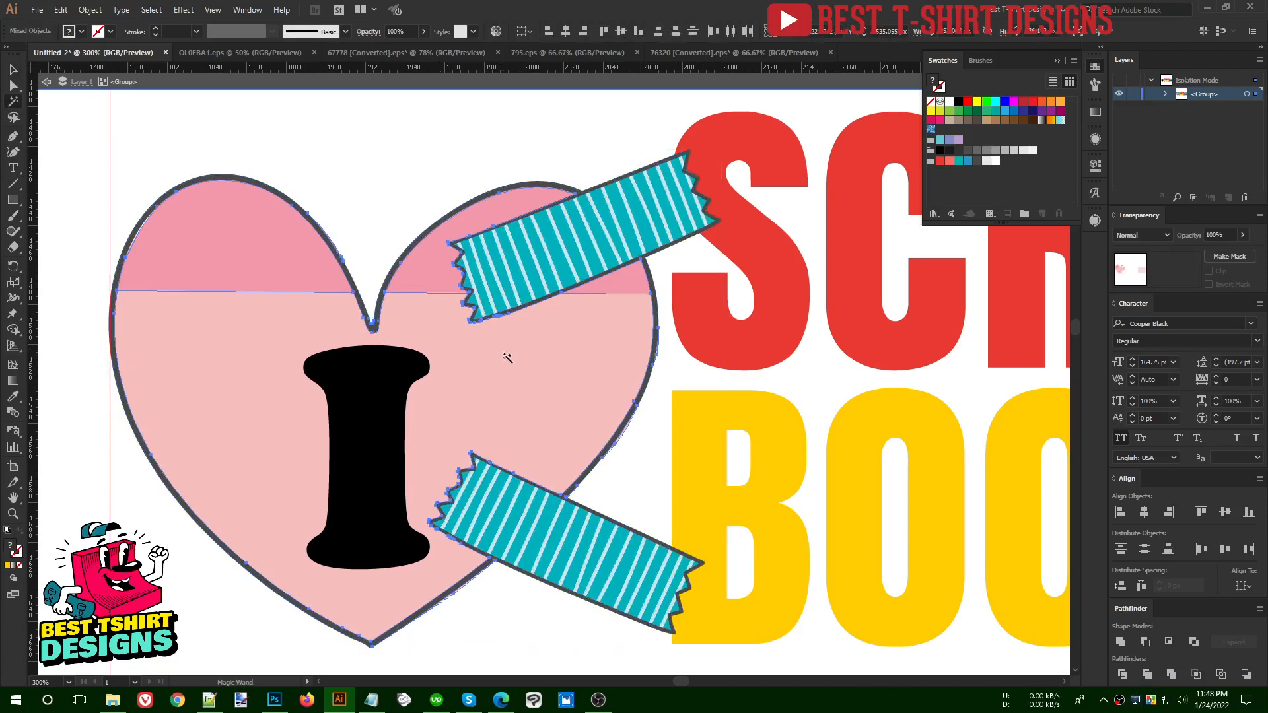
left_click(949, 161)
- Recolour the stripes and base of the tape strips with the teal from the new colour group
left_click(569, 535)
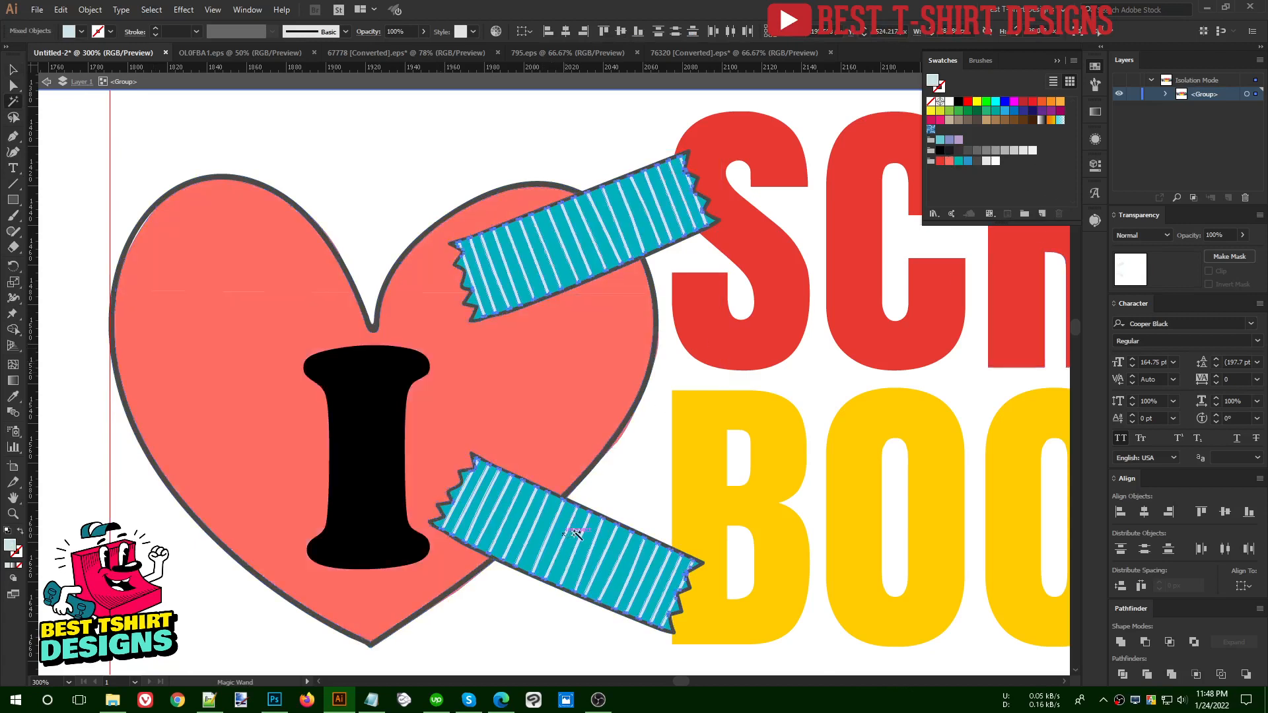
left_click(968, 162)
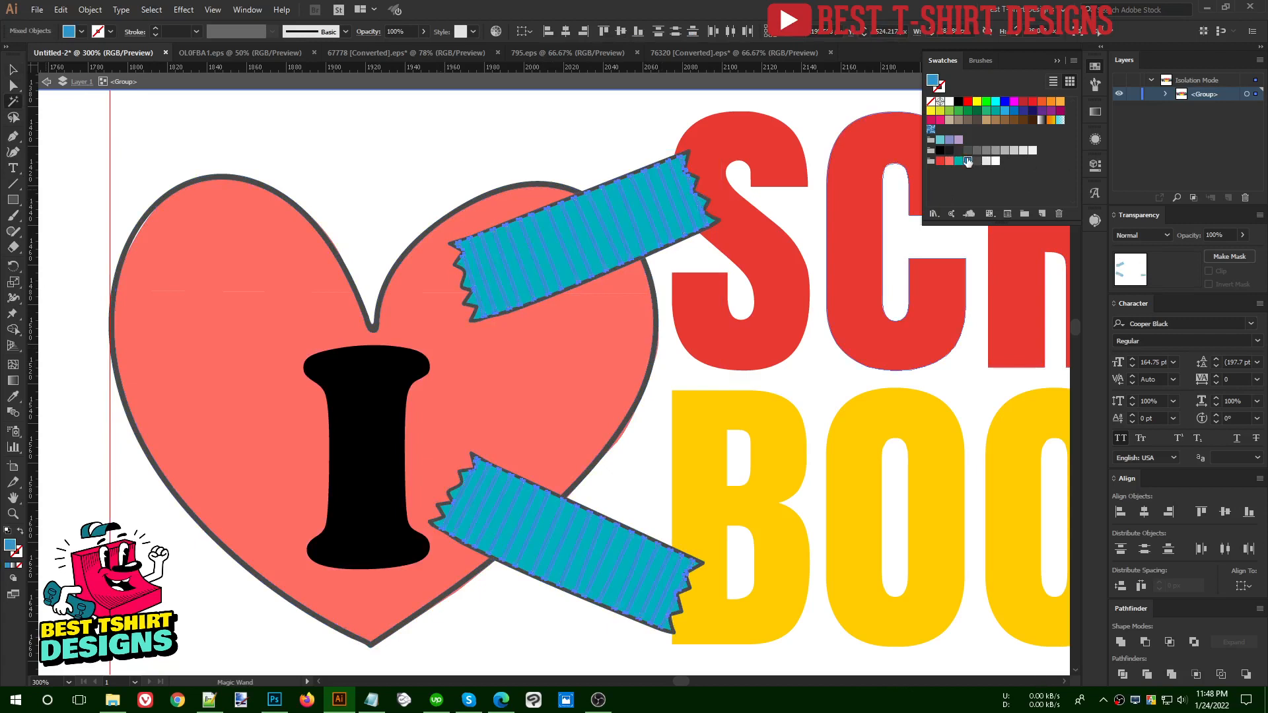
left_click(619, 550)
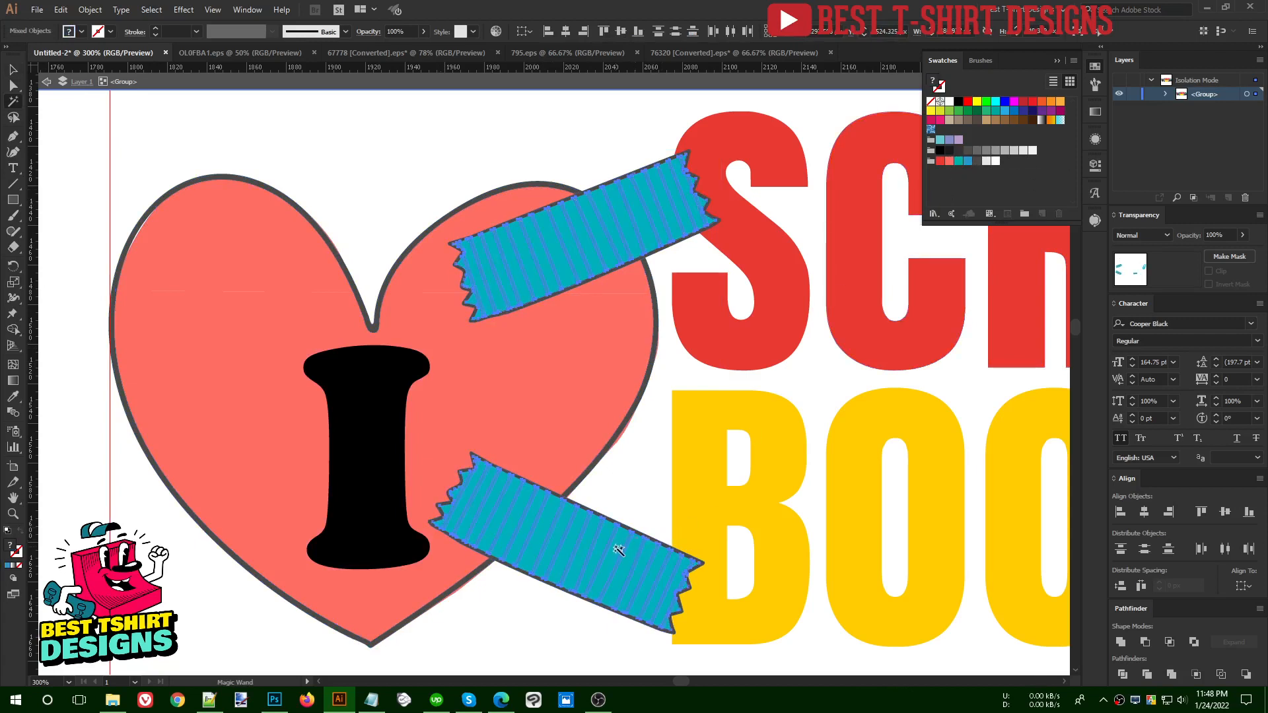
left_click(968, 161)
left_click(959, 161)
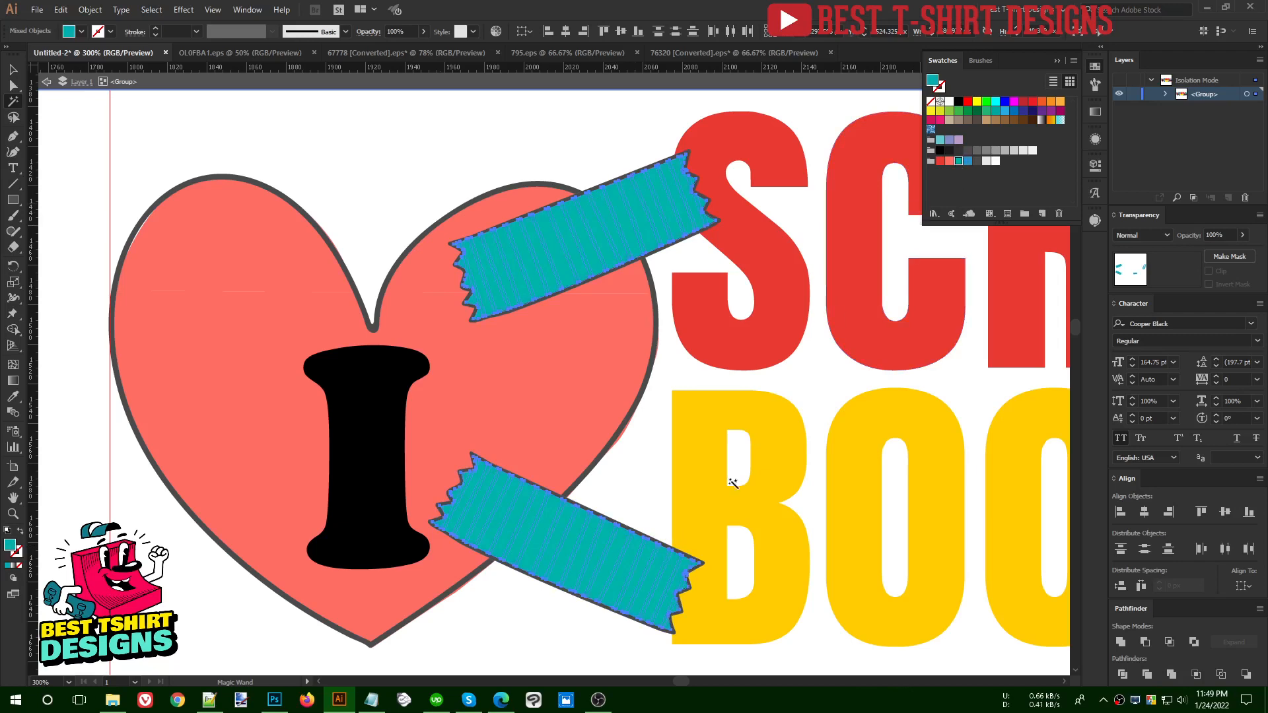
key("v")
left_click(645, 472)
- Fill the letter I on the heart with the teal from the new colour group
scroll(512, 403, "down", 3)
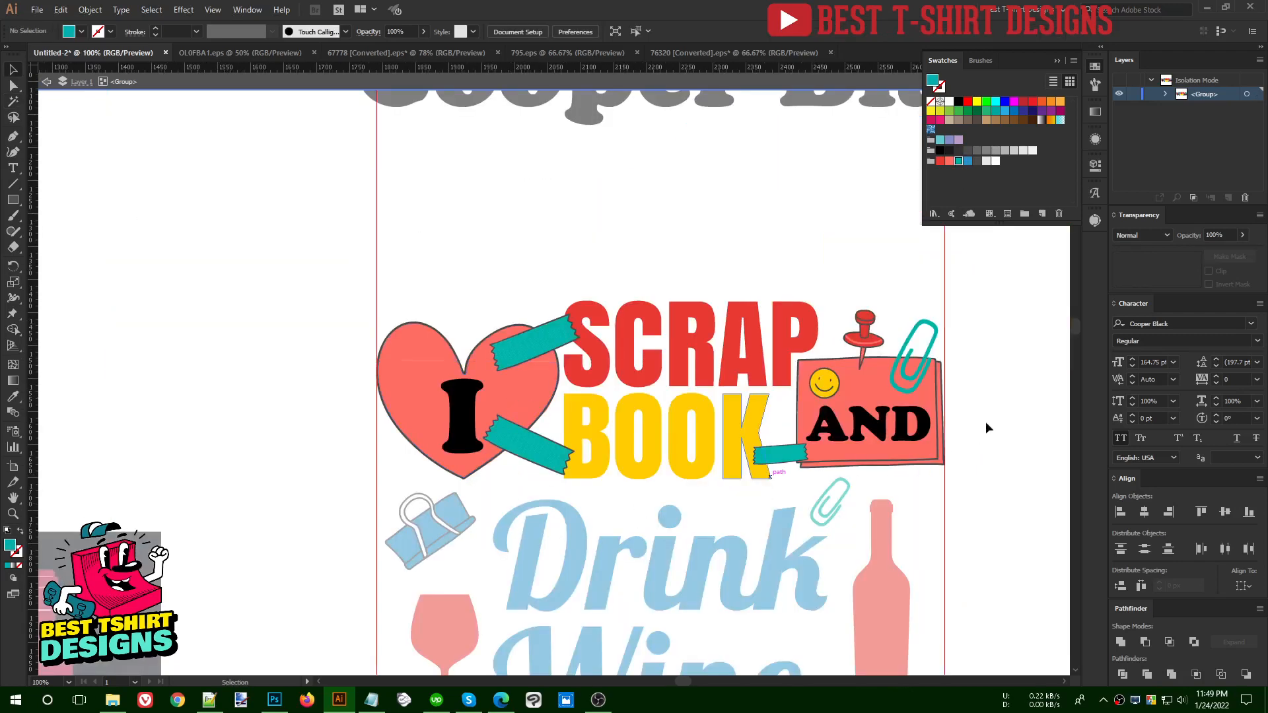
scroll(987, 410, "up", 1)
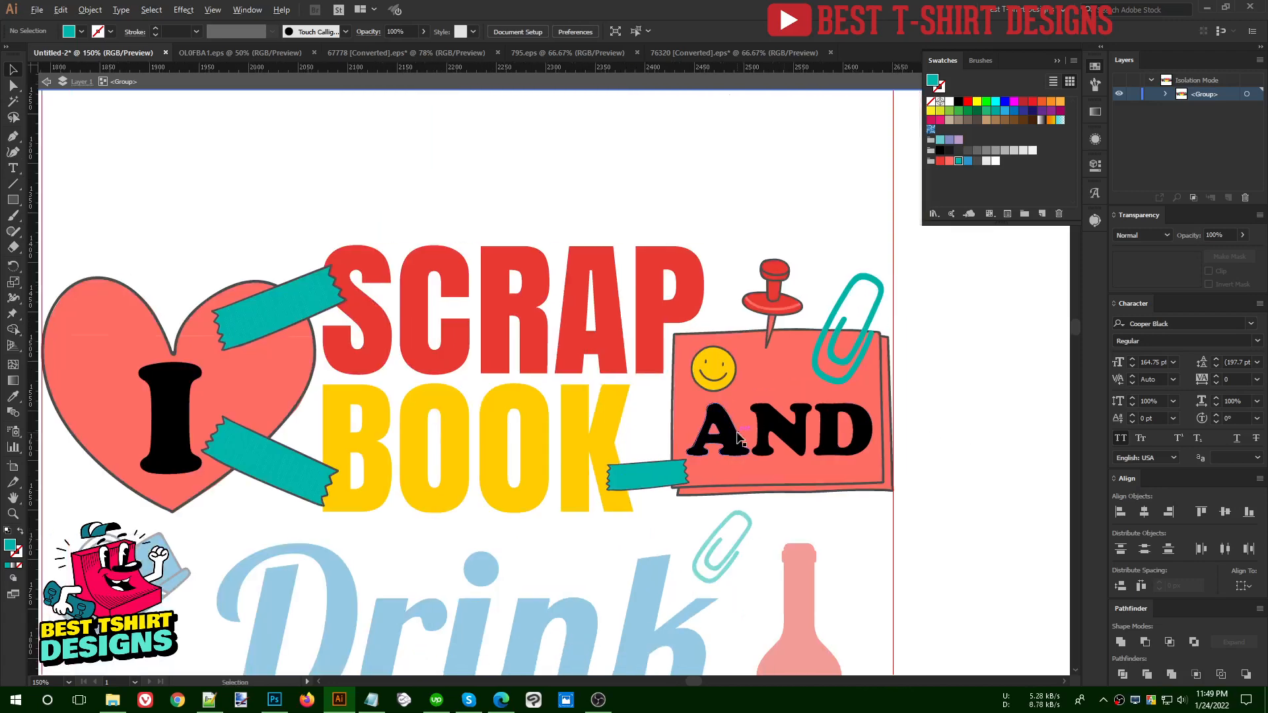
scroll(742, 452, "down", 1)
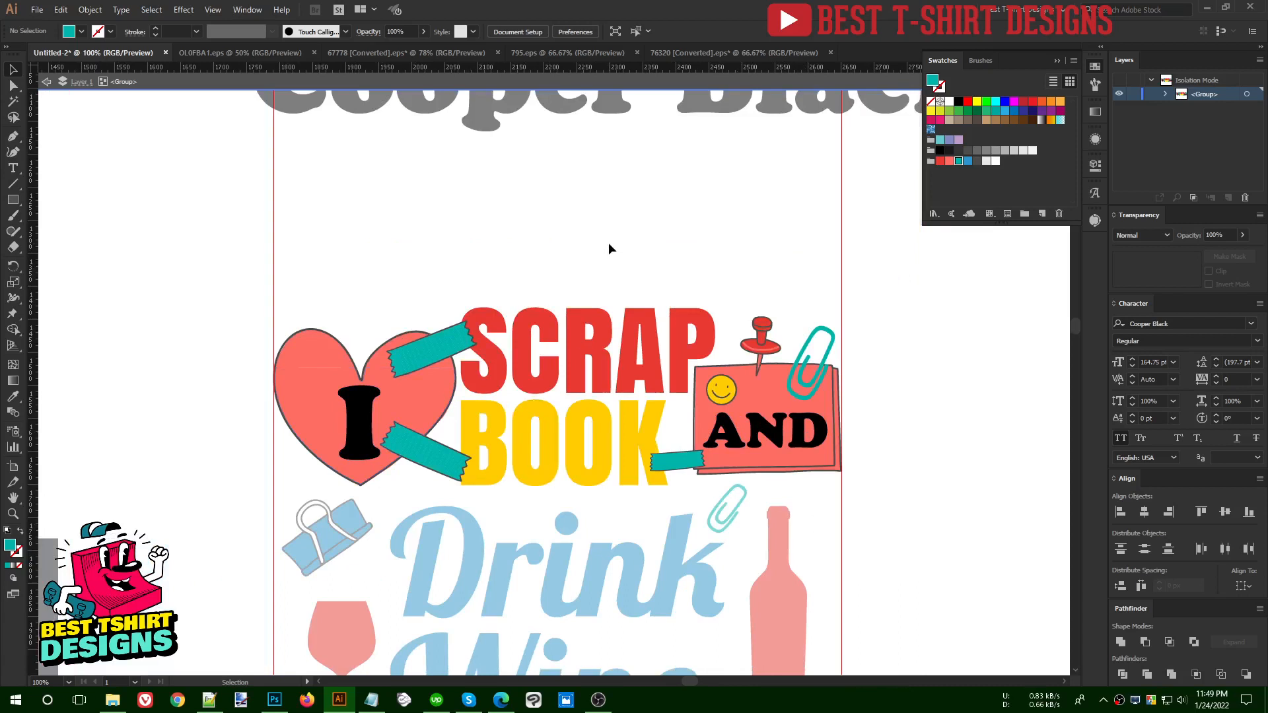
left_click(360, 430)
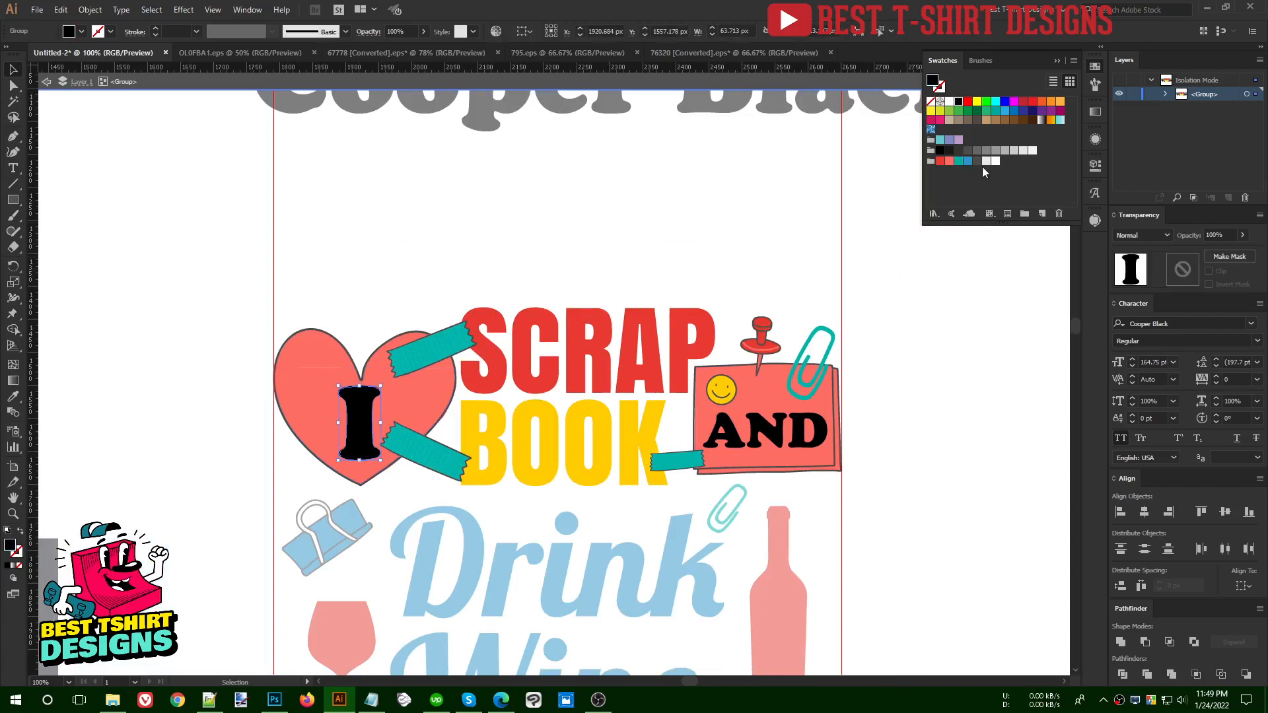
left_click(961, 162)
left_click(596, 220)
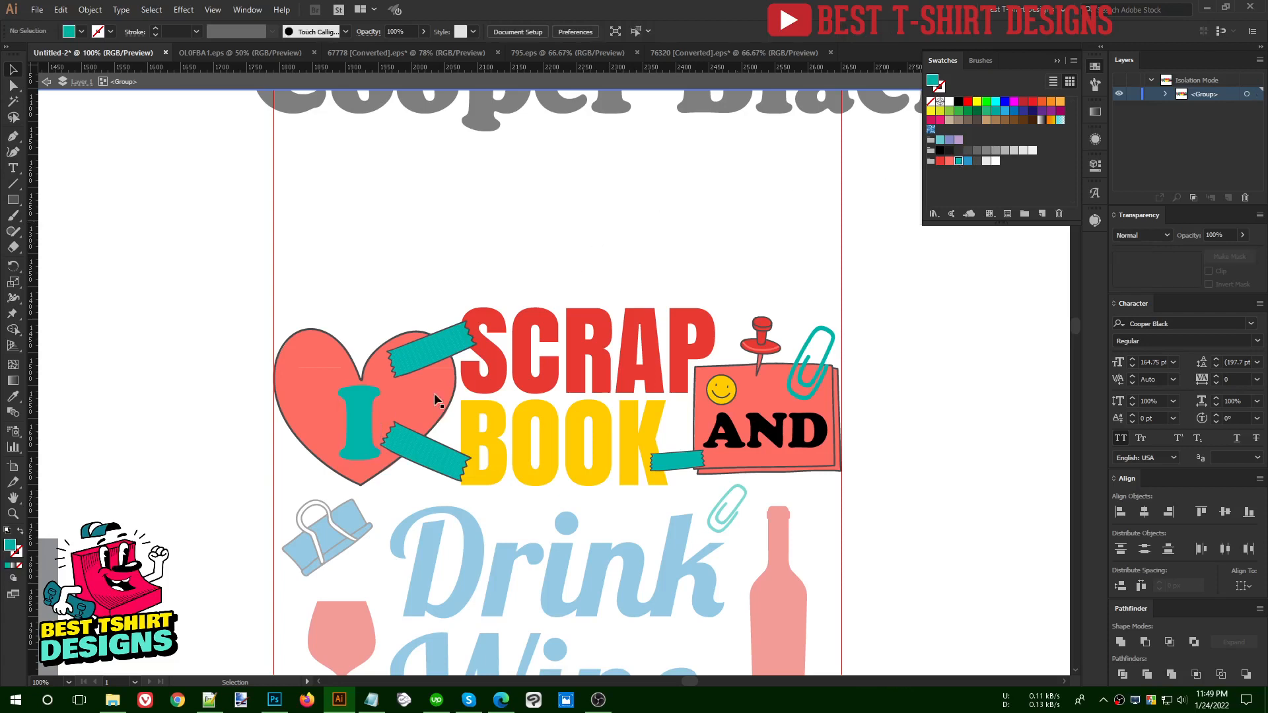
- Fill the letter I on the heart and the word AND on the note with white sampled from the blank canvas
left_click(366, 418)
key("i")
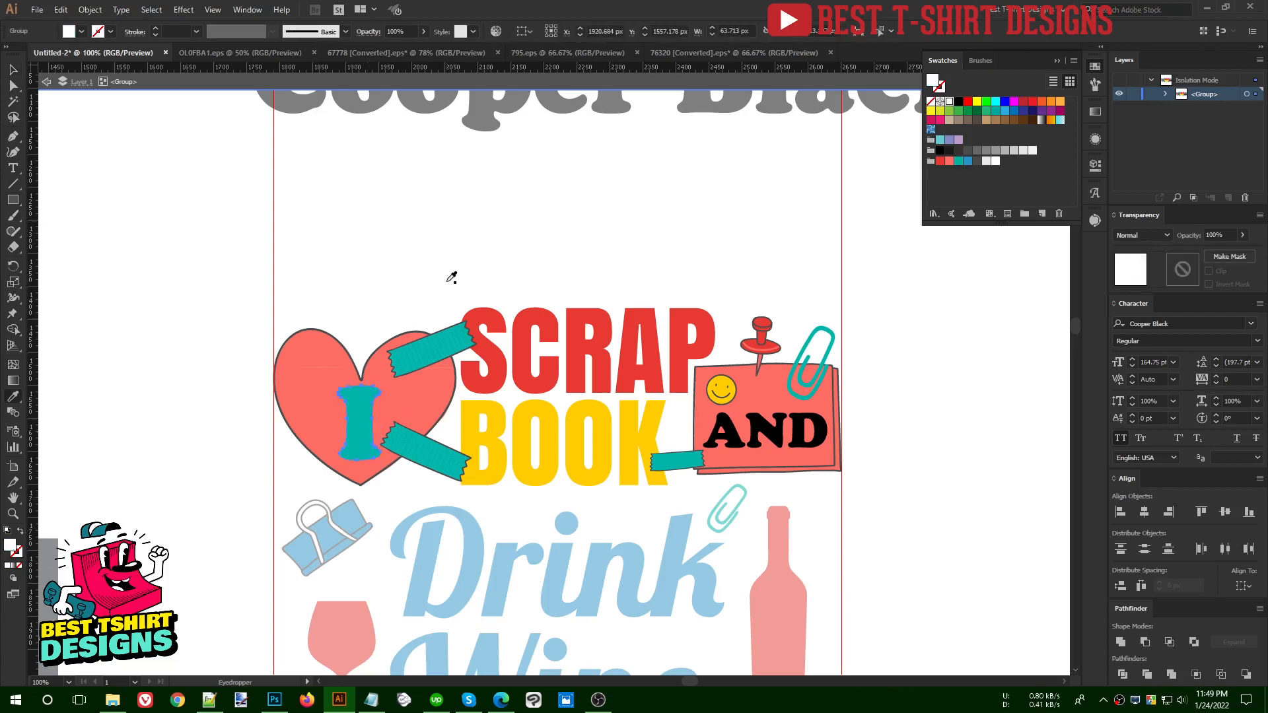
left_click(453, 275)
key("v")
left_click(734, 437)
key("i")
left_click(794, 284)
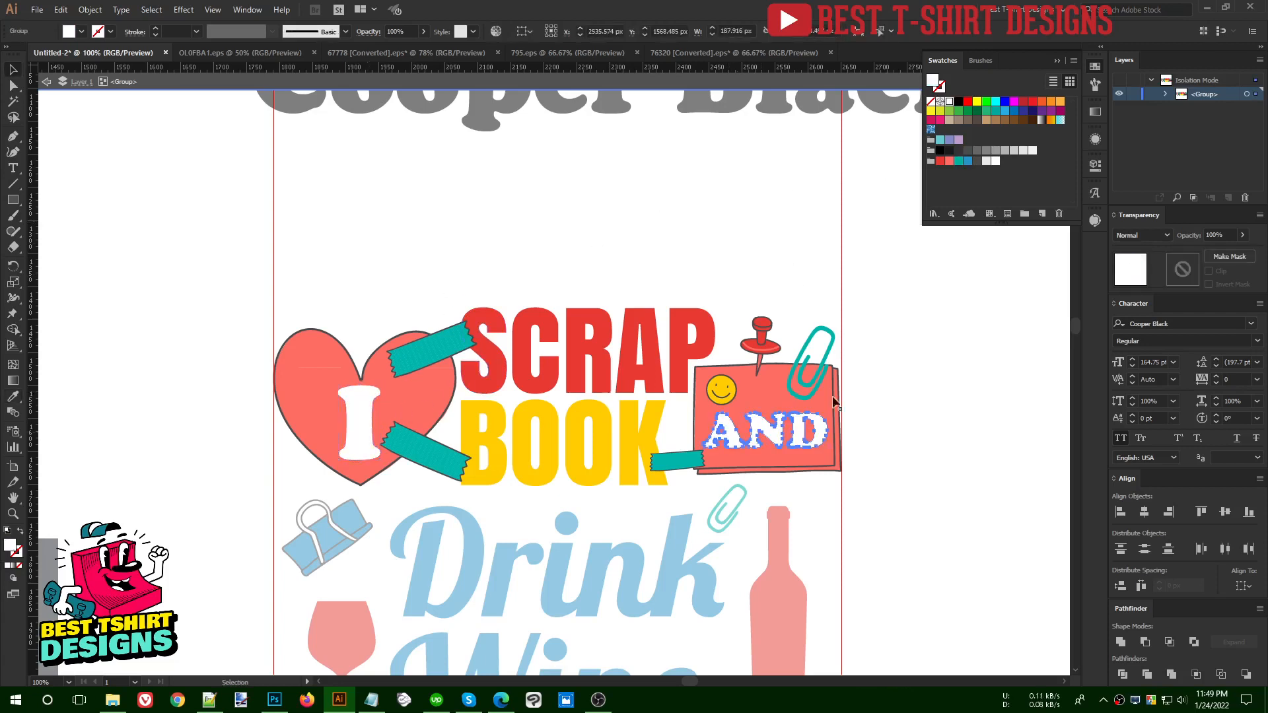
key("v")
left_click(922, 472)
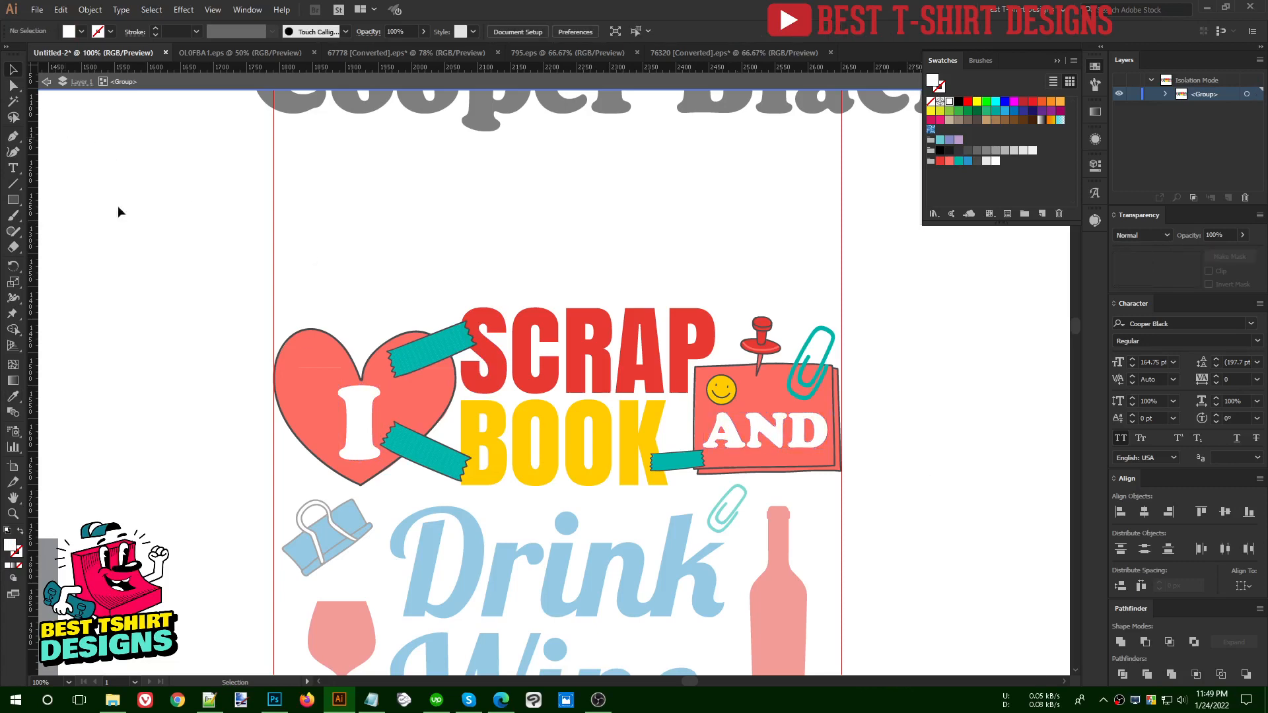
- Try to trim the overlapping note graphic and its tape strip with Pathfinder
scroll(431, 346, "up", 1)
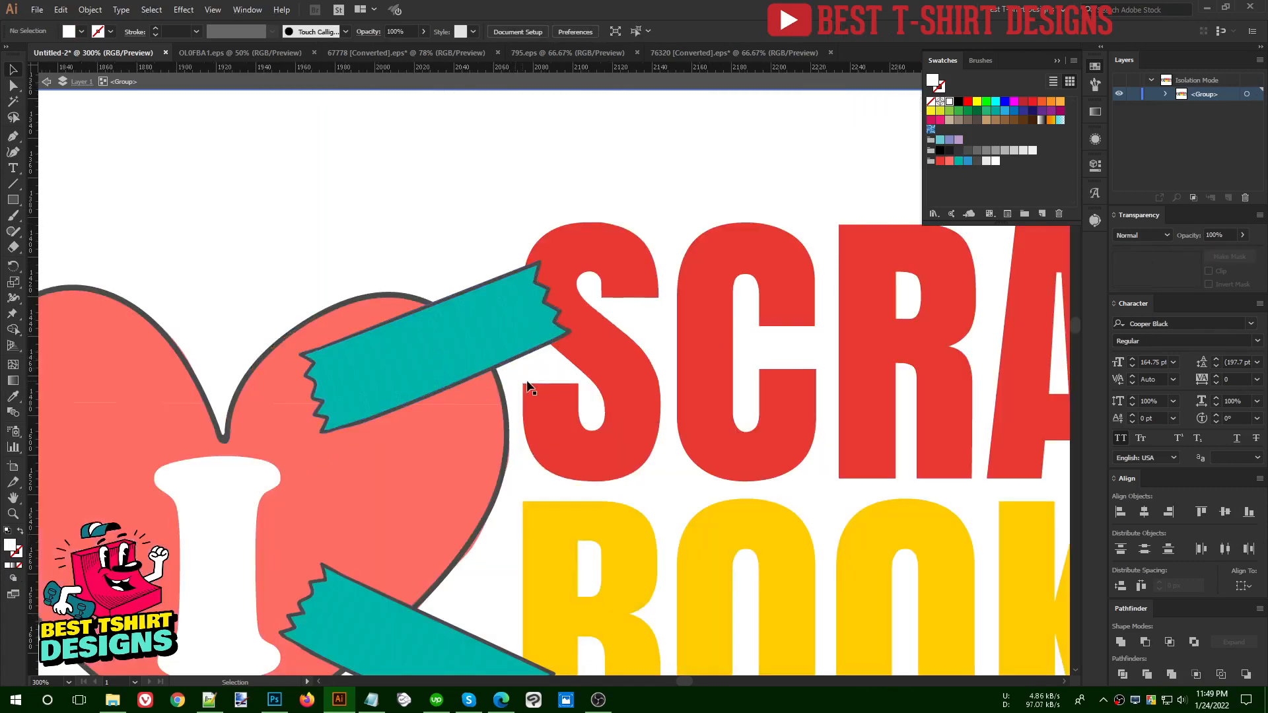
scroll(445, 315, "down", 2)
left_click_drag(927, 457, 716, 434)
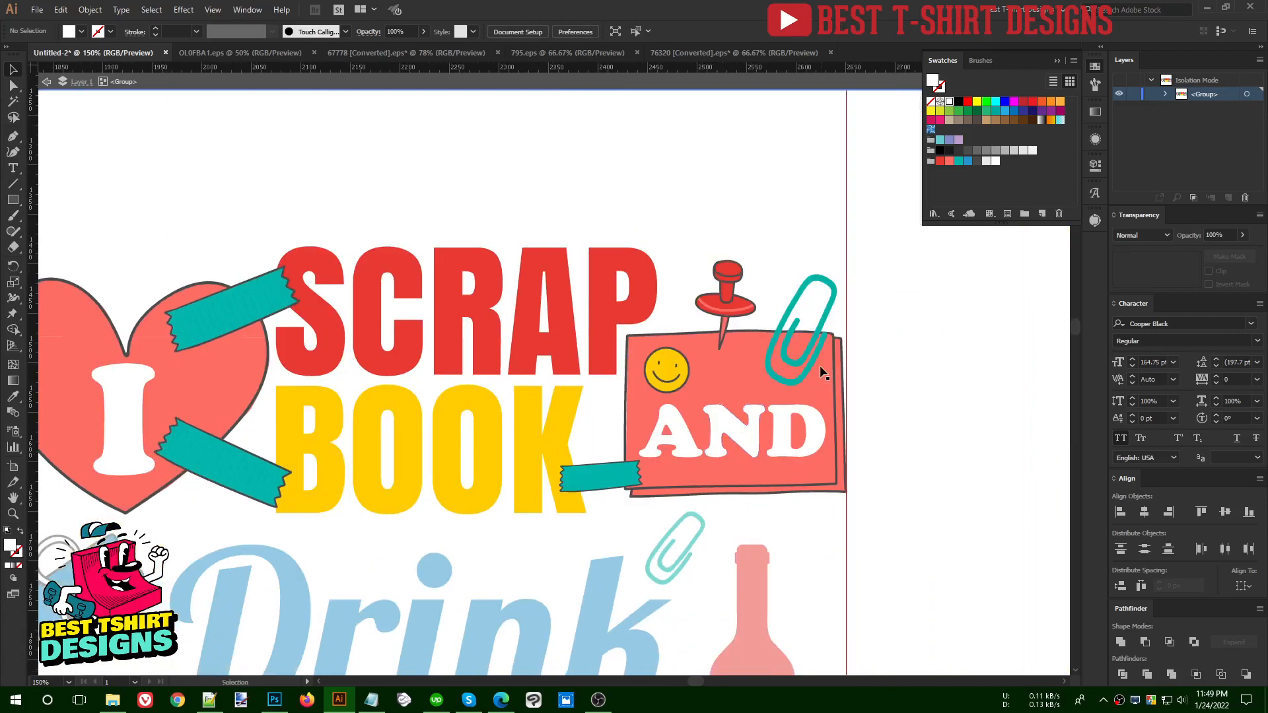
scroll(820, 363, "up", 1)
left_click(829, 376)
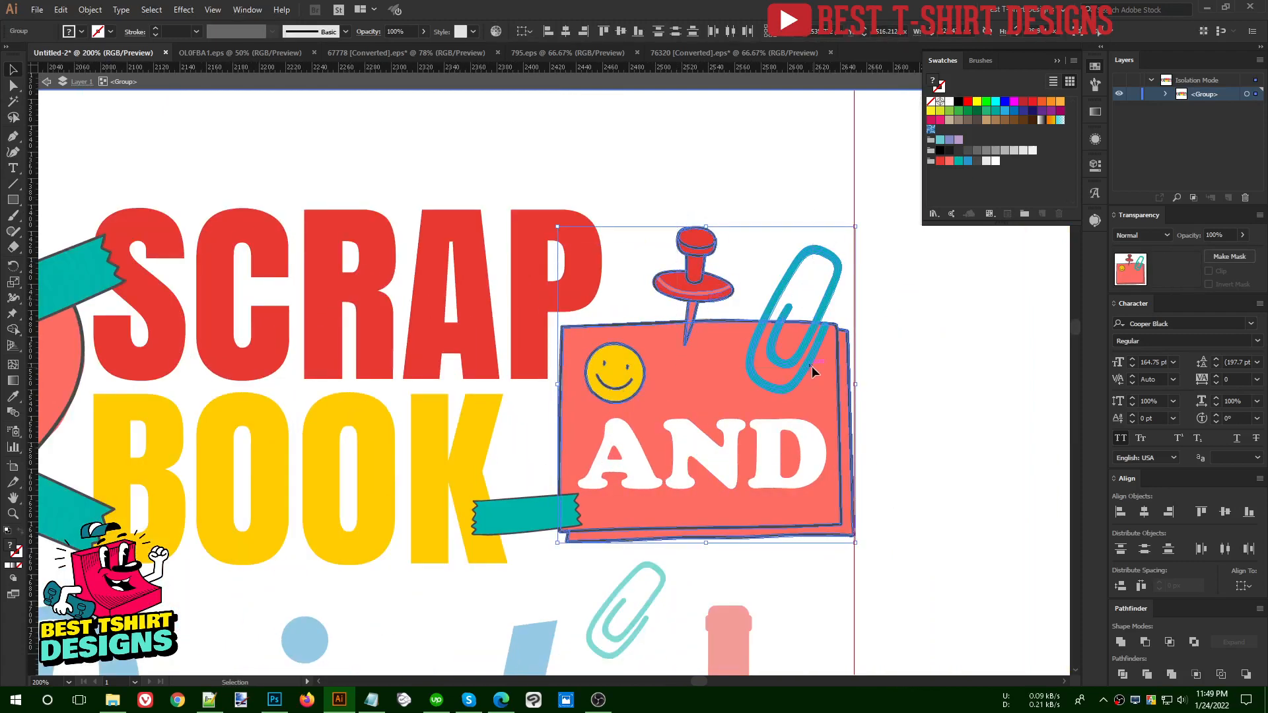
left_click(527, 512, "shift")
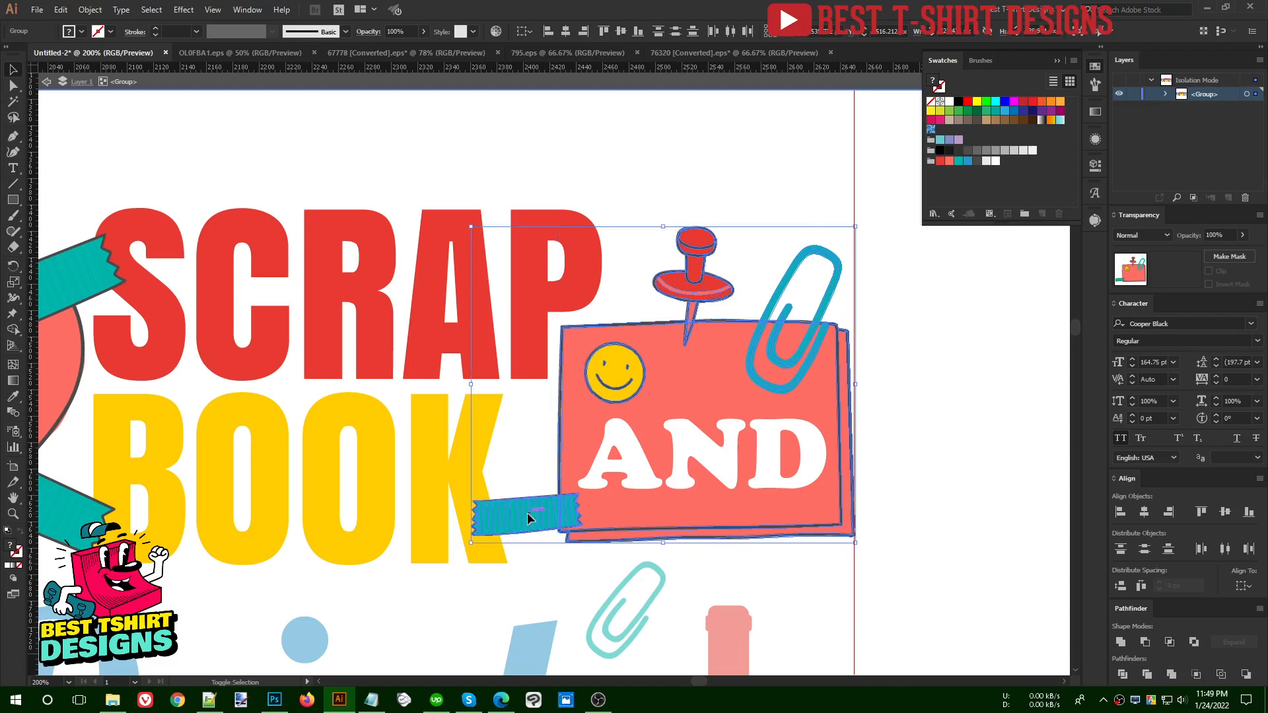
left_click(1147, 674)
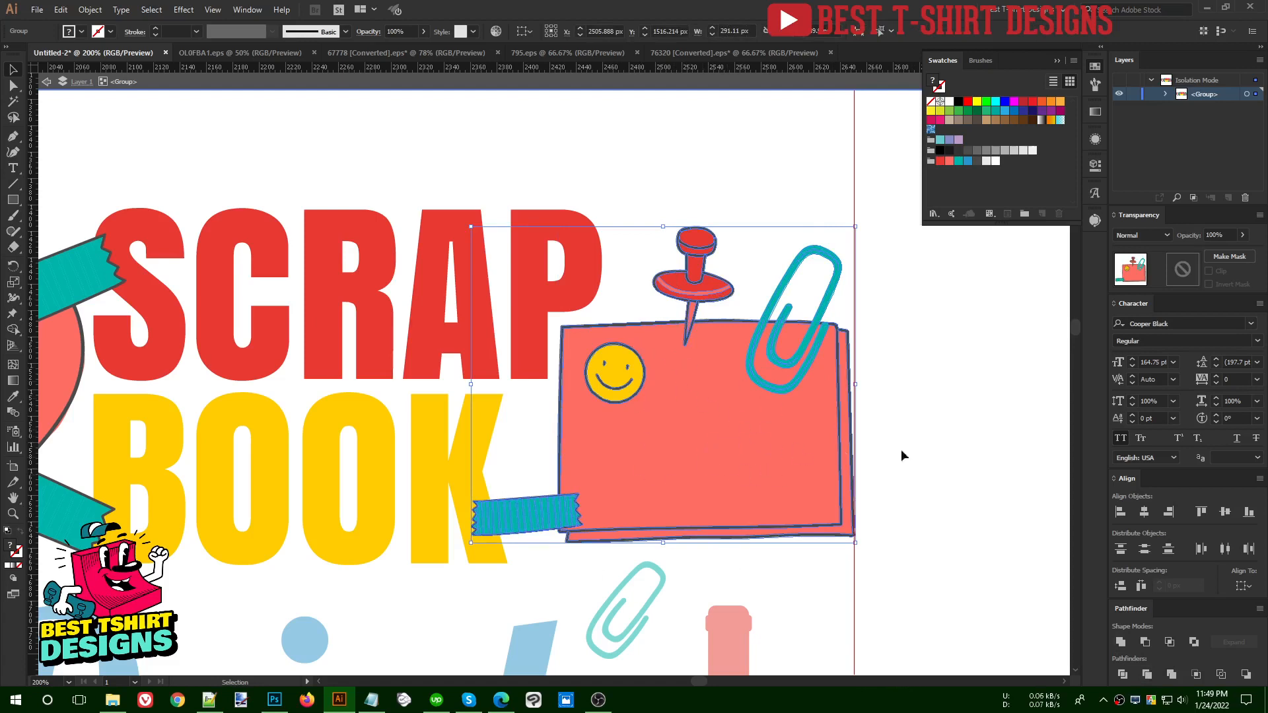
key("a")
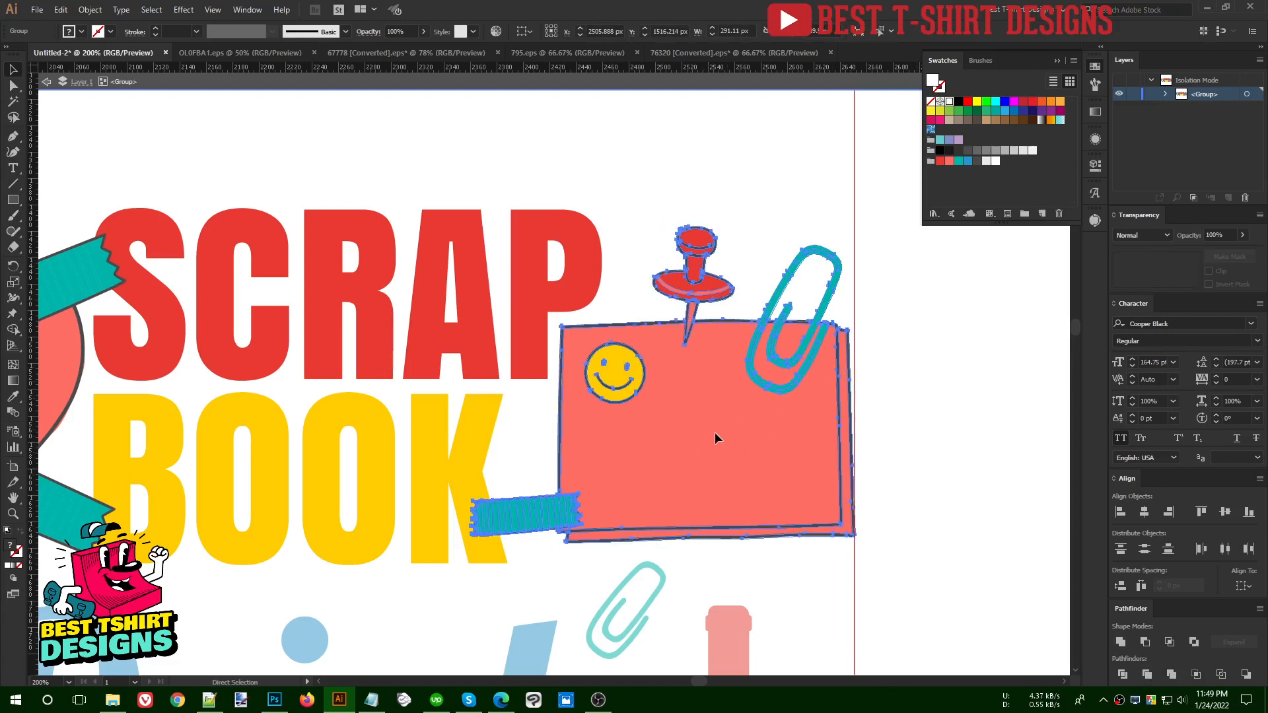
key("Delete")
key("ctrl+z")
key("ctrl+z")
key("ctrl+z")
key("ctrl+z")
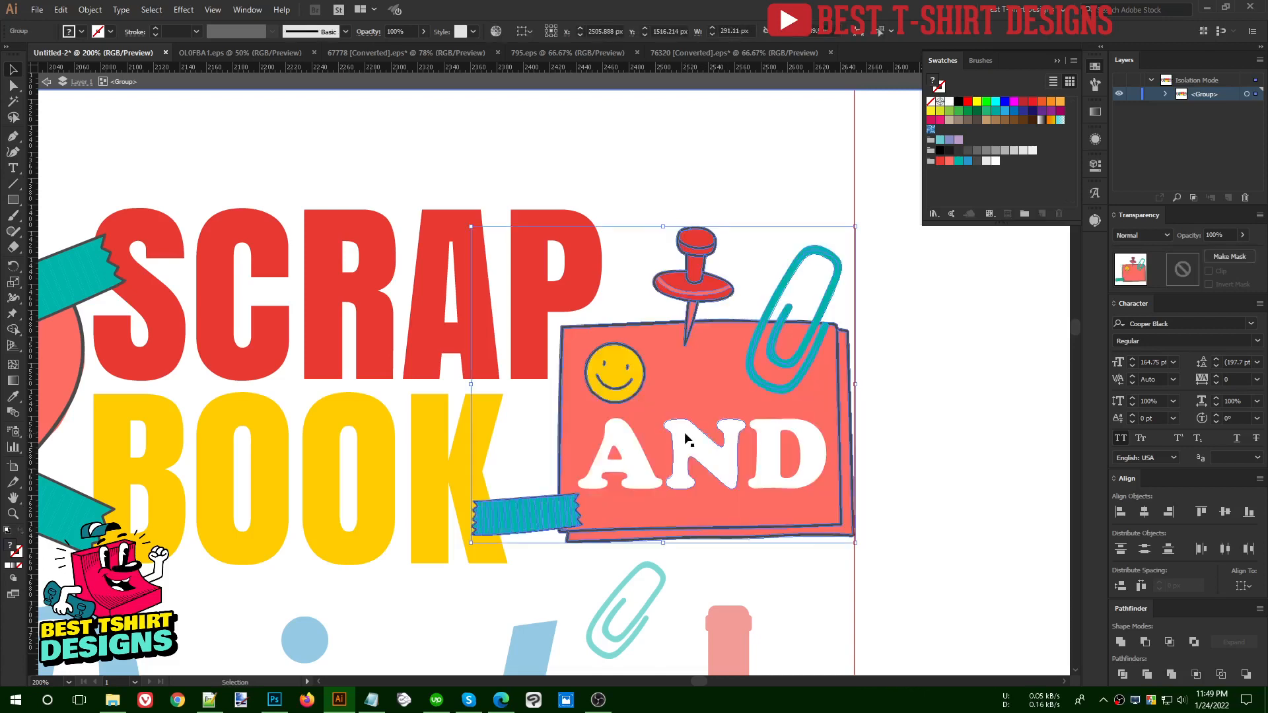
left_click(767, 216)
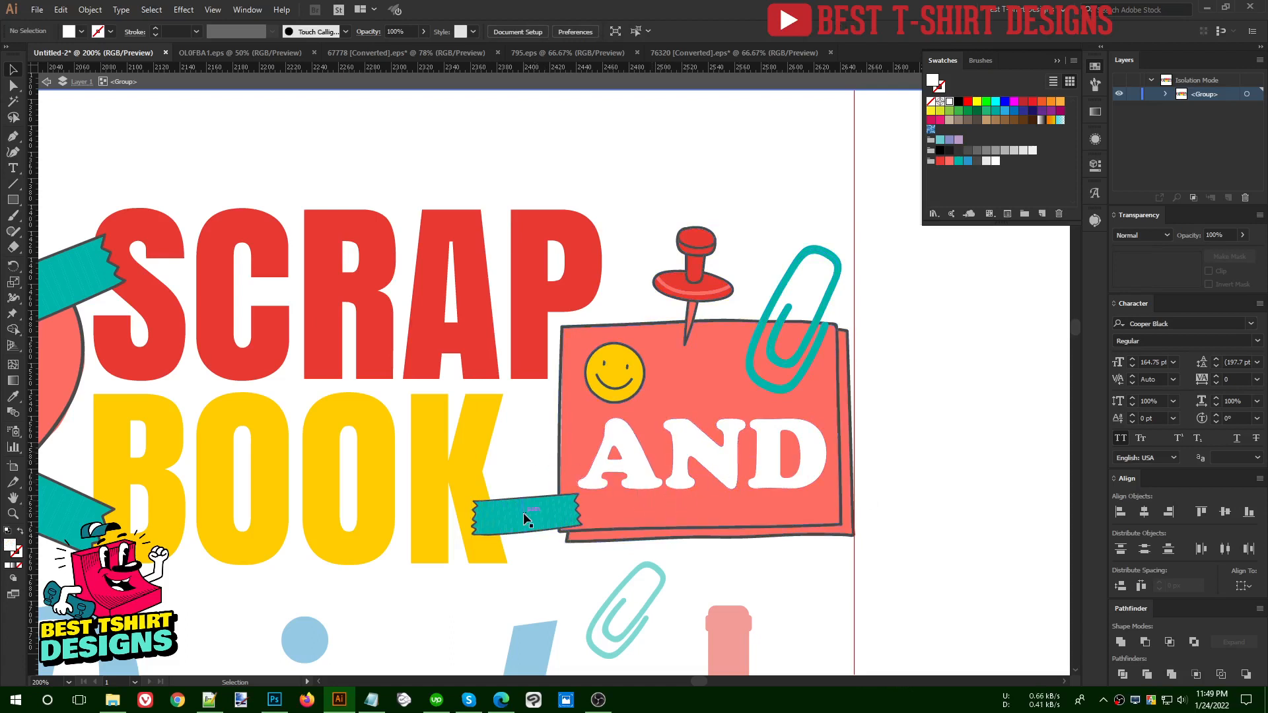
- Select all dark grey outlines of the top artwork with the Magic Wand and fill them black
left_click(14, 102)
left_click(573, 543)
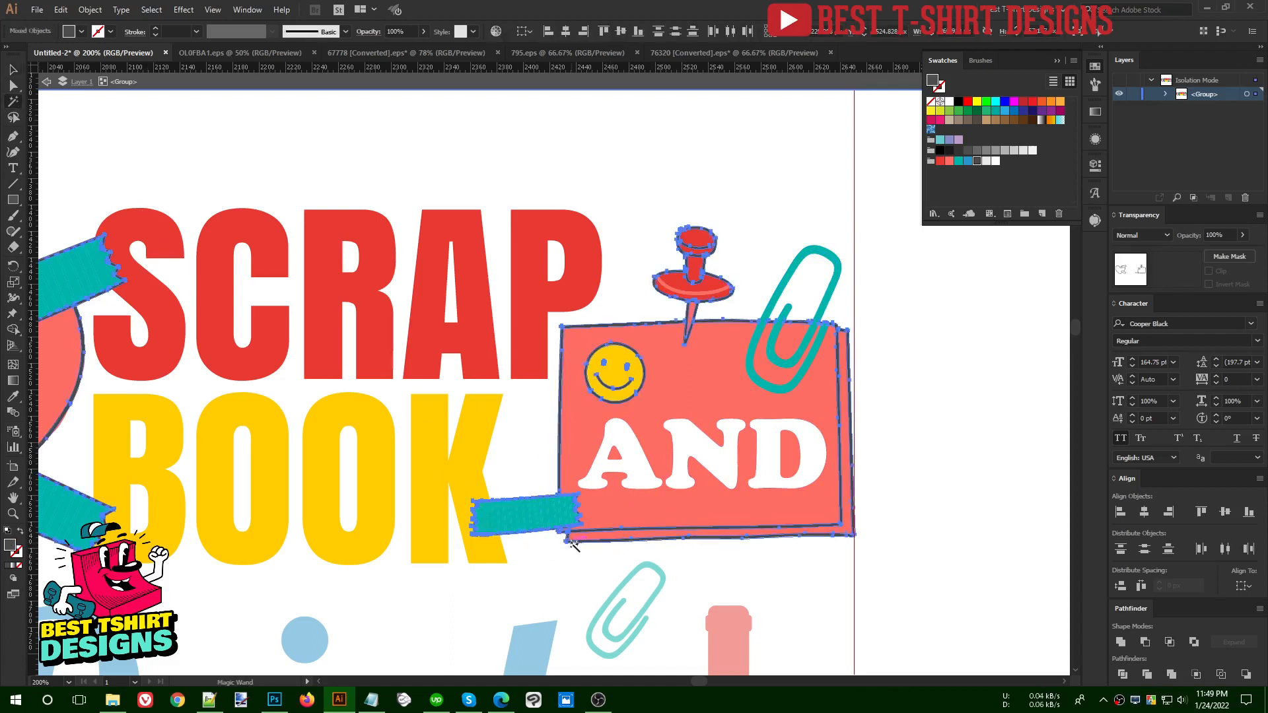
key("ctrl+h")
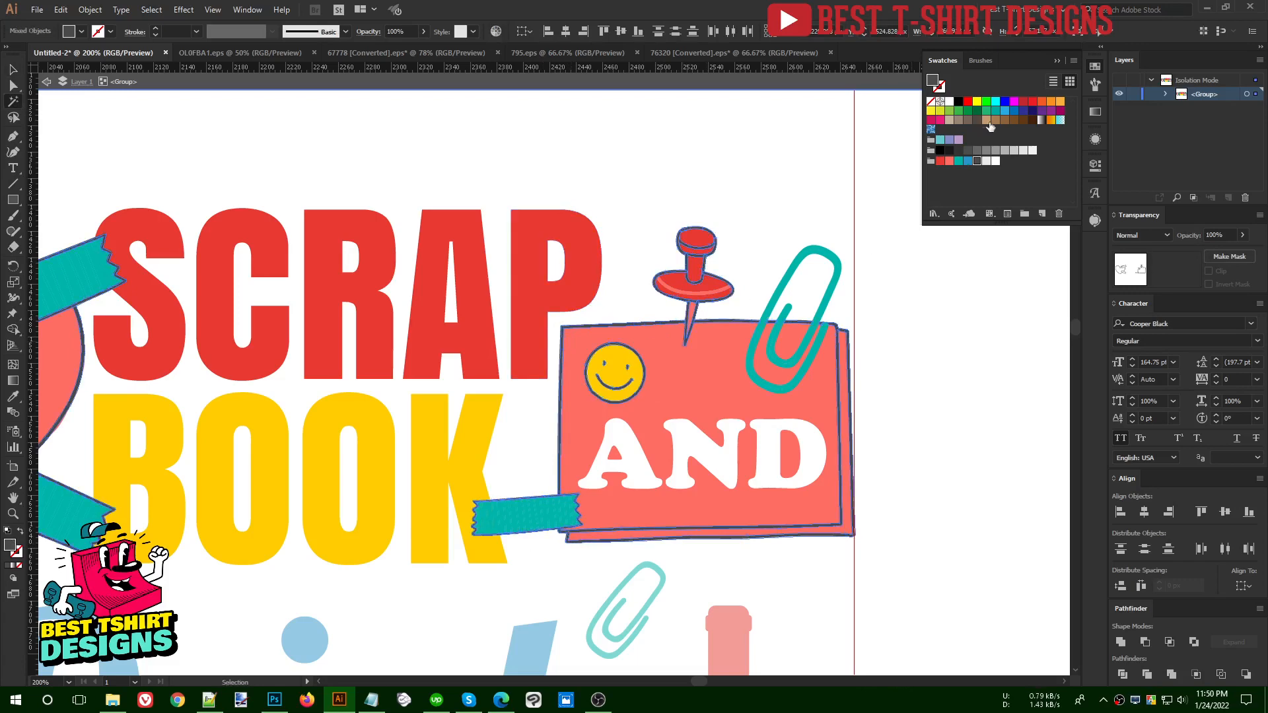
left_click(958, 103)
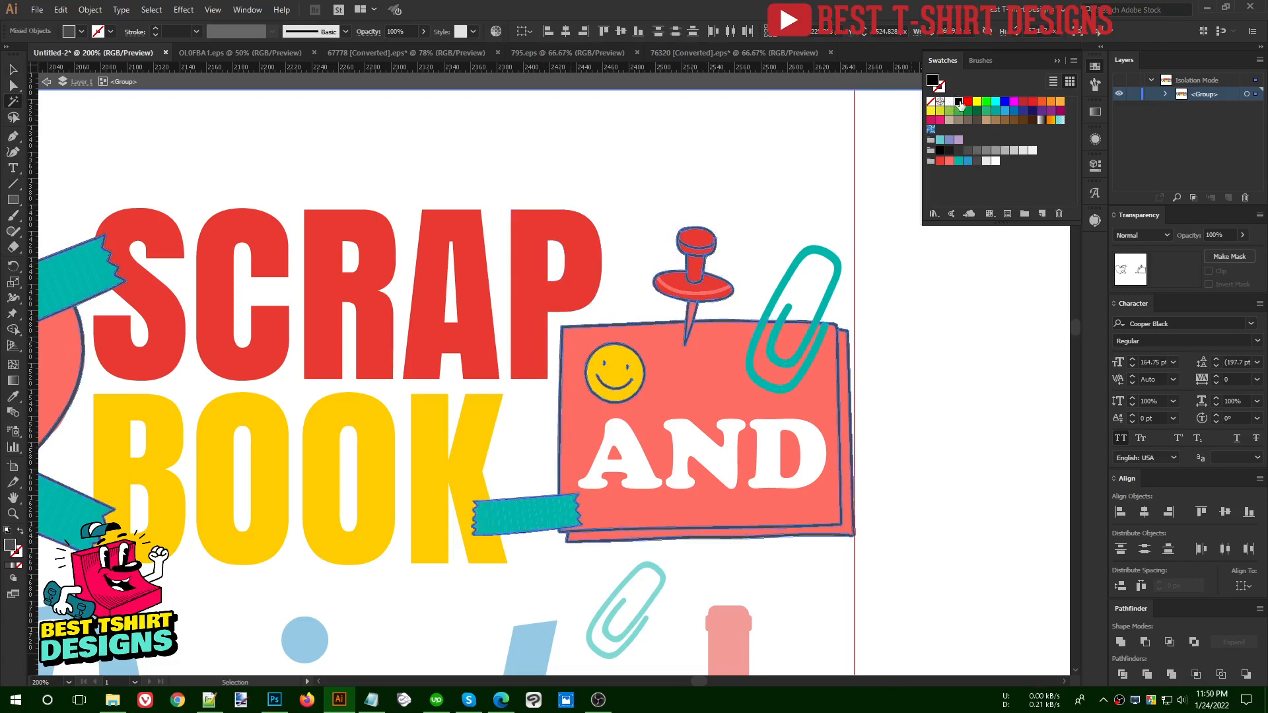
left_click(763, 215)
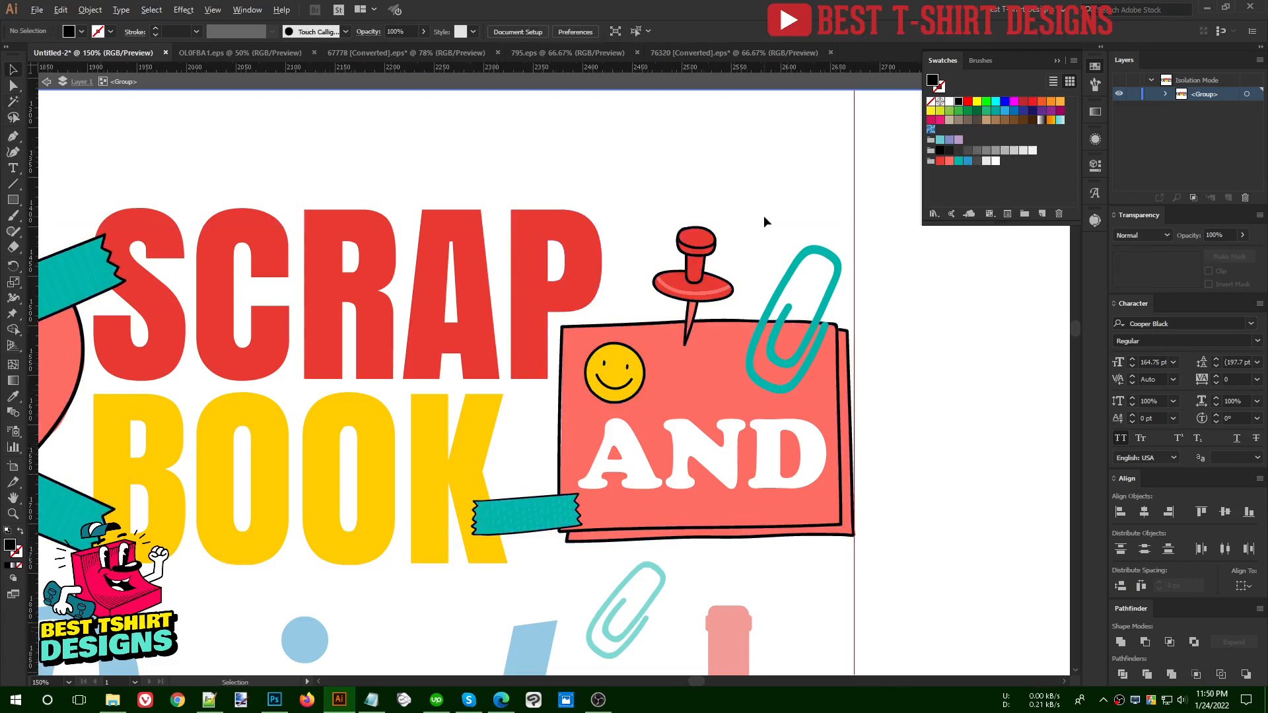
- Select the whole heart, SCRAP BOOK and note artwork and trim its overlapping shapes with Pathfinder
scroll(764, 215, "down", 1)
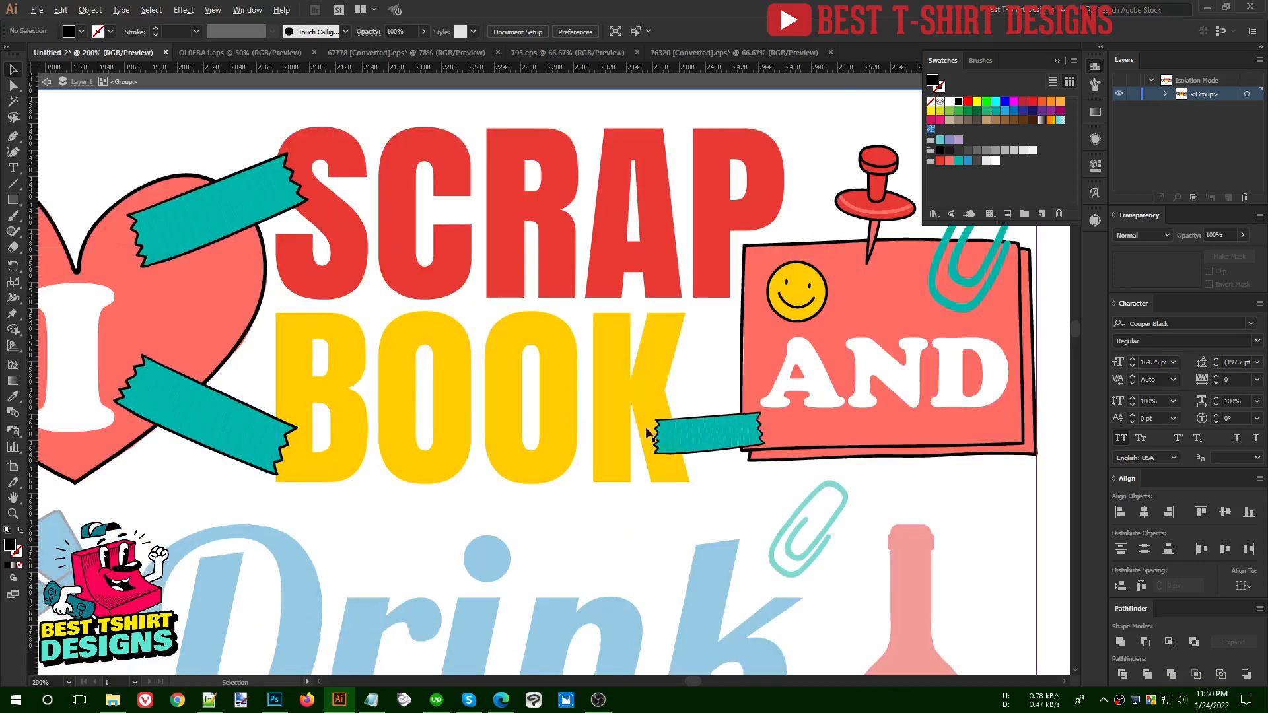
scroll(293, 185, "left", 3)
left_click_drag(304, 198, 822, 454)
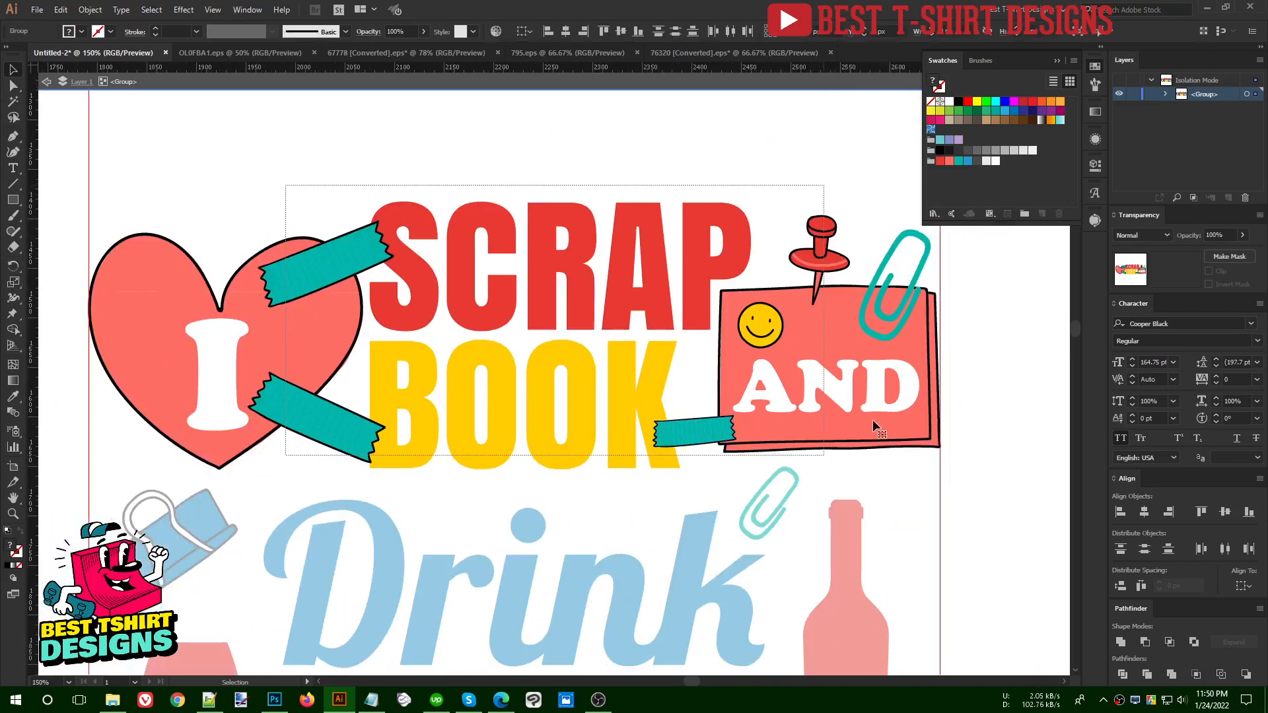
left_click(1147, 674)
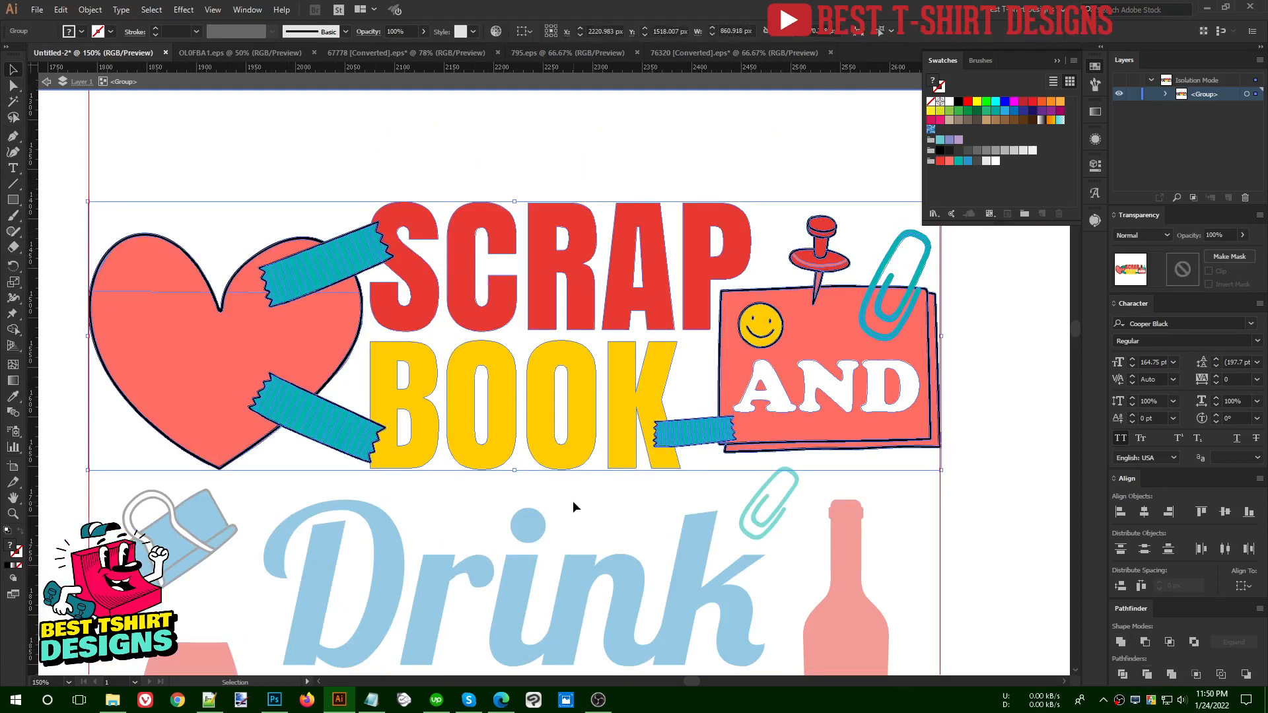
key("a")
key("Delete")
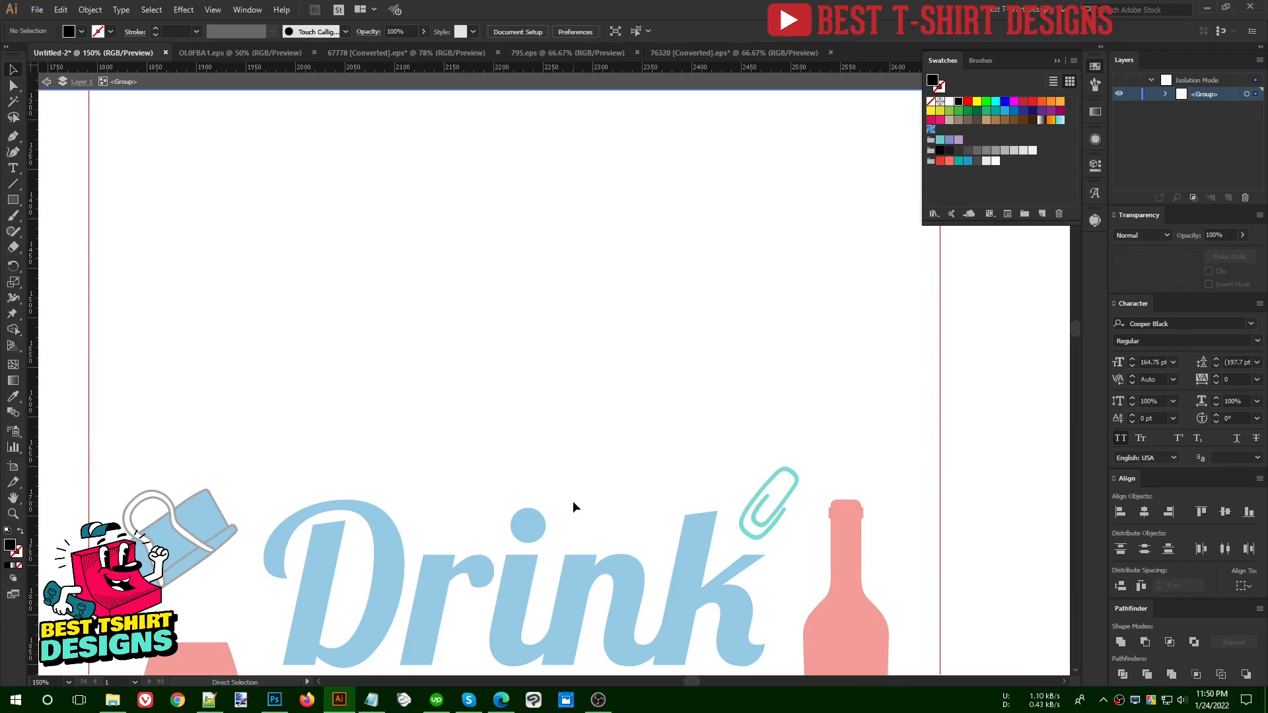
key("ctrl+z")
key("v")
left_click(618, 498)
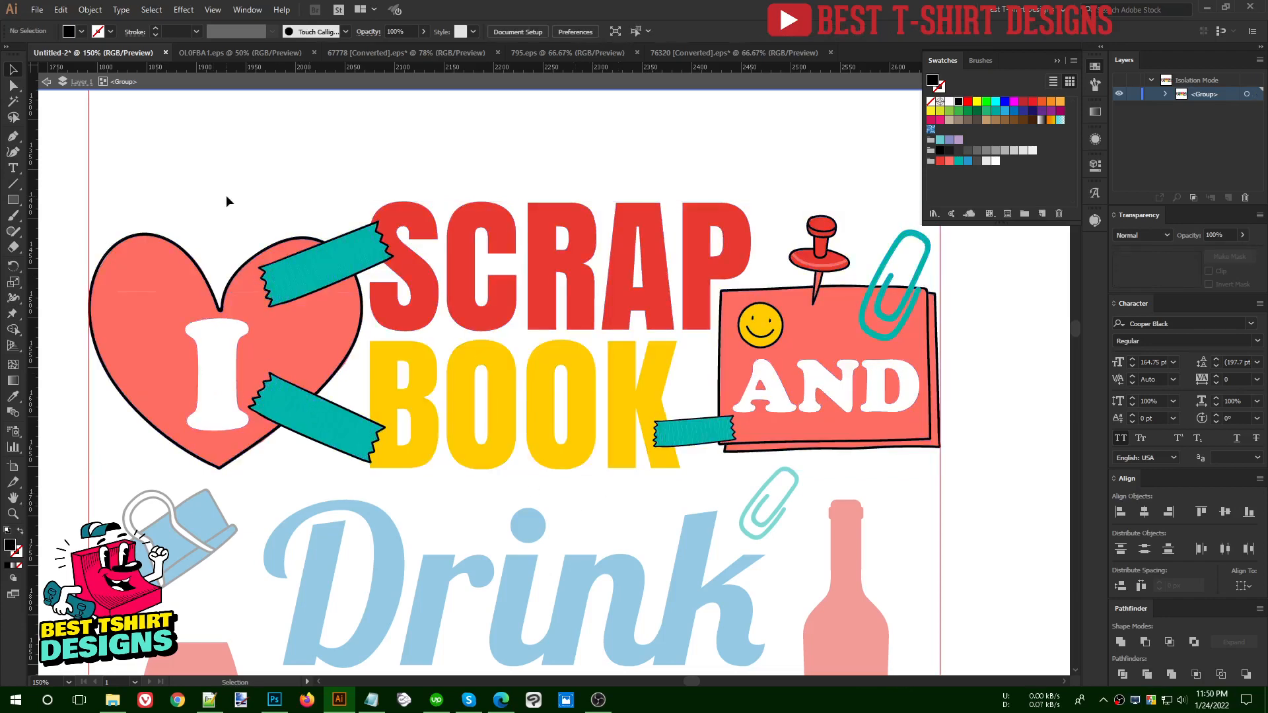
- Select the black outlines of the trimmed top artwork with the Magic Wand and delete them
key("y")
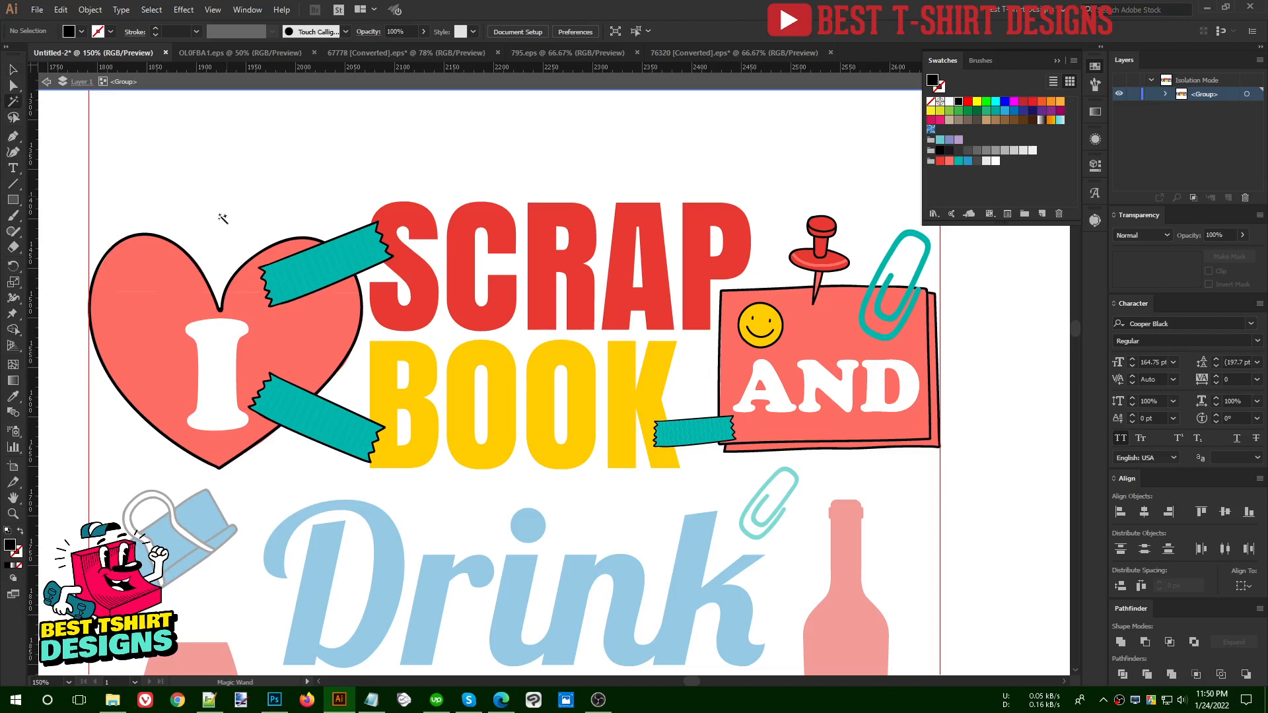
left_click(210, 282)
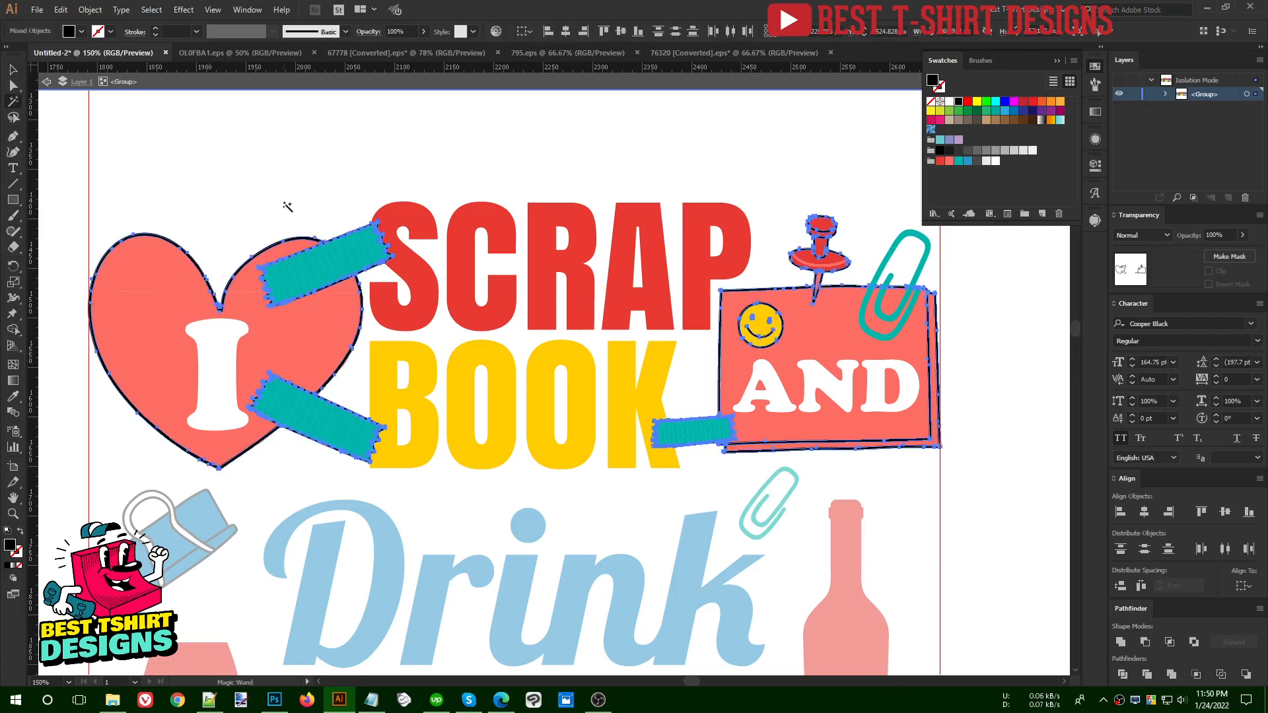
key("Delete")
key("v")
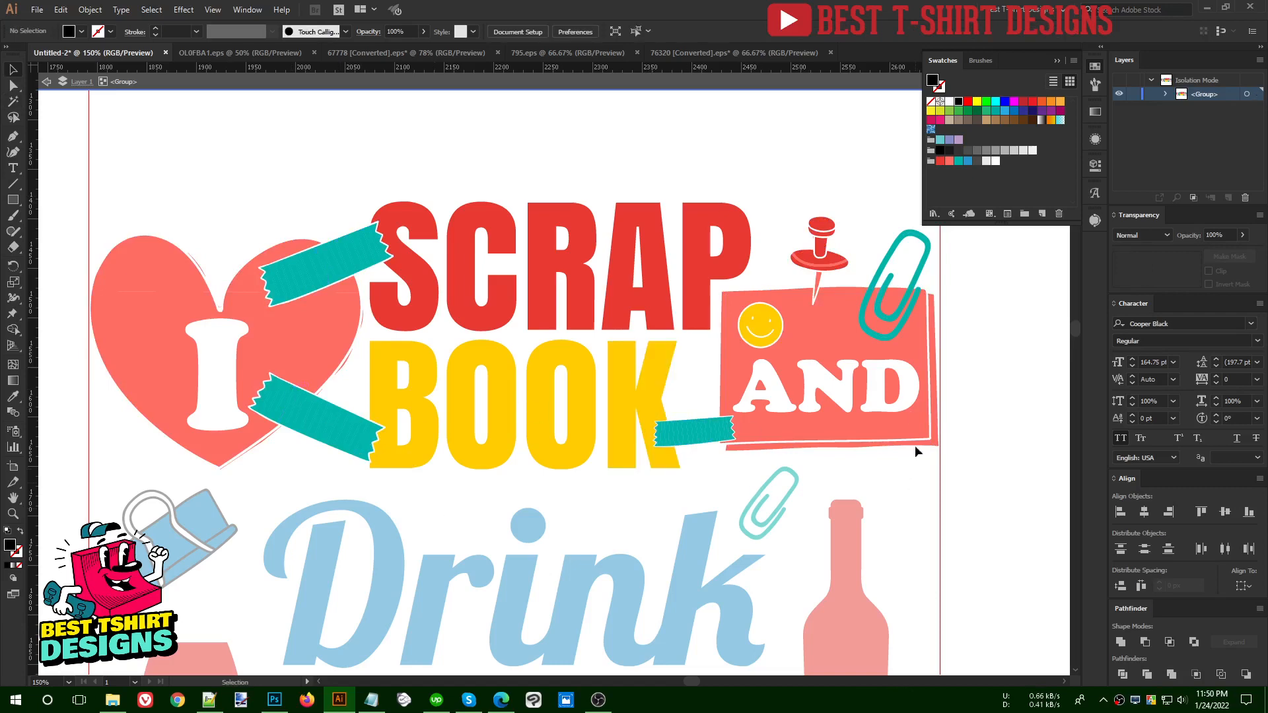
- Isolate the trimmed group, delete the stray coral slivers along the heart's right edge, and leave isolation mode
scroll(924, 277, "up", 3)
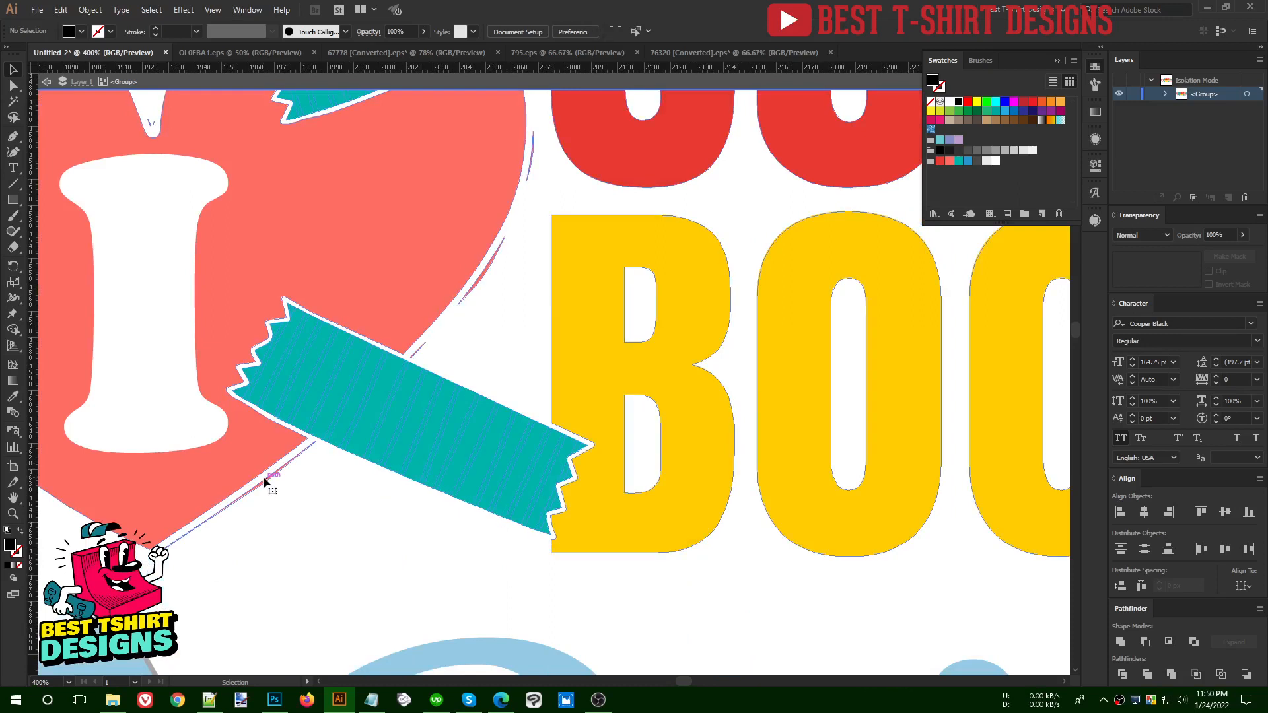
left_click(263, 477)
left_click(263, 477)
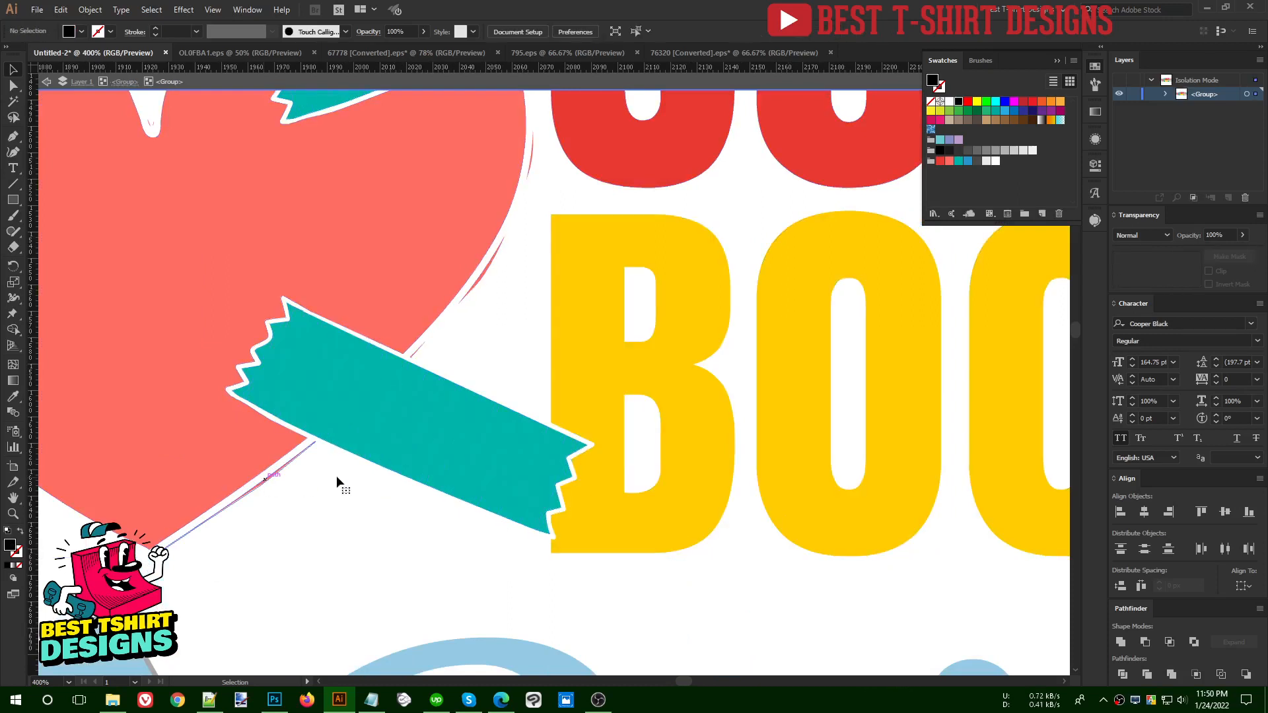
left_click(472, 299, "shift")
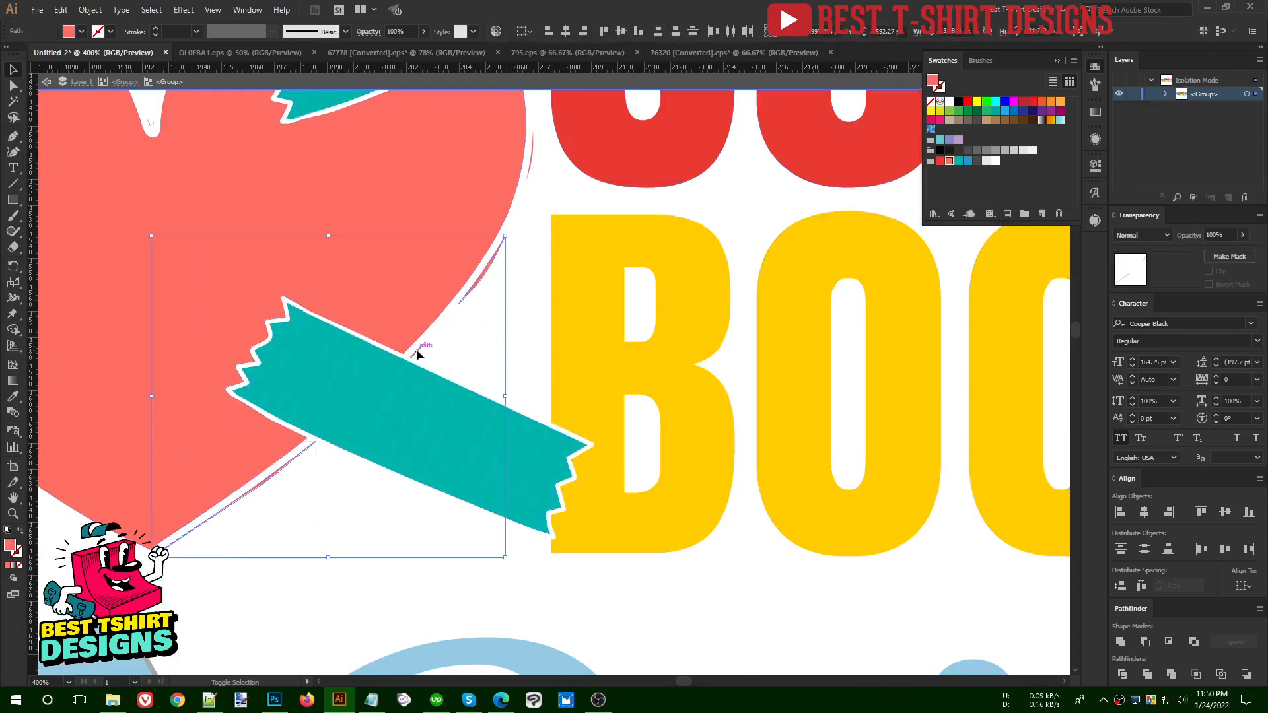
left_click(531, 165, "shift")
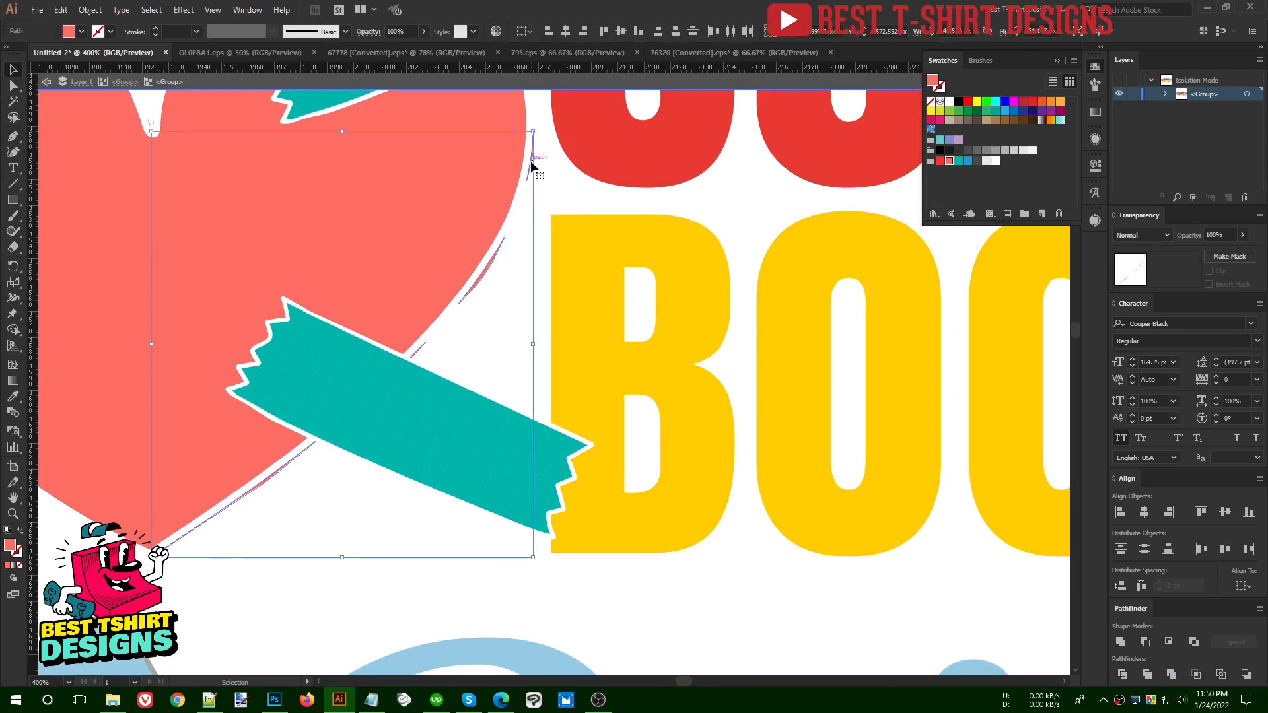
key("Delete")
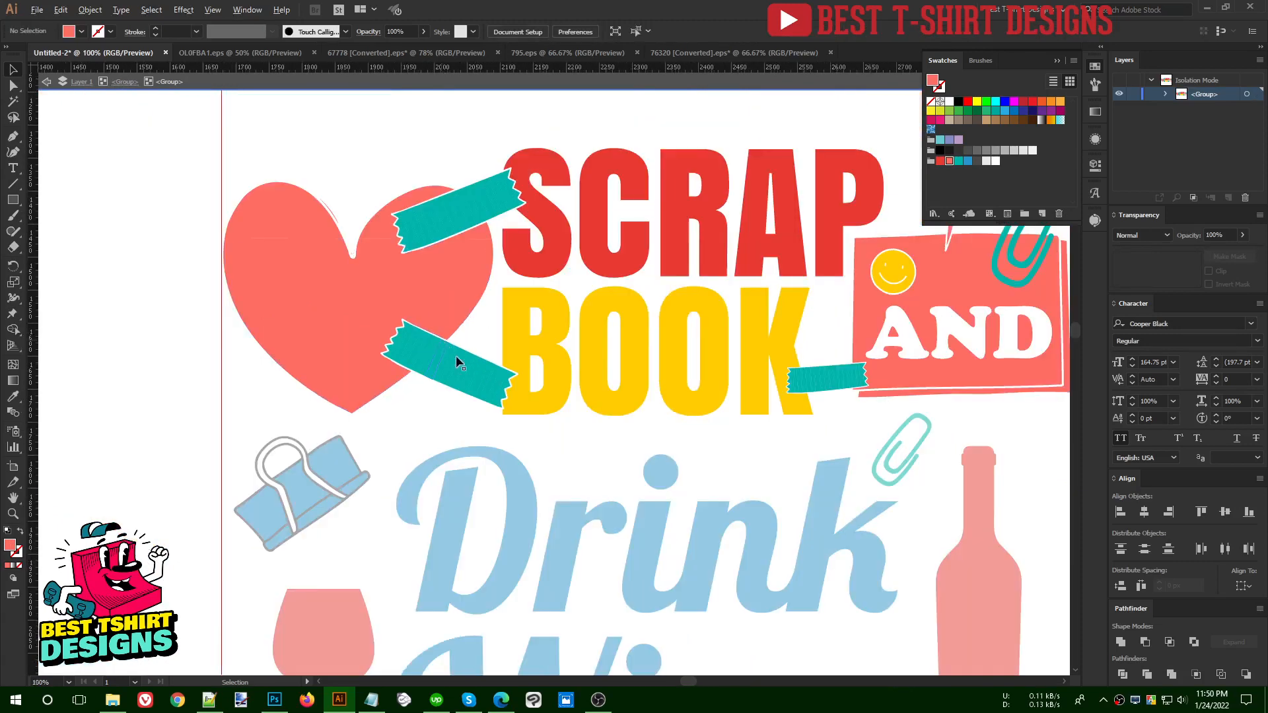
scroll(455, 355, "down", 1)
double_click(580, 406)
- Trim the overlapping shapes of the blue binder clip with Pathfinder
scroll(561, 402, "down", 1)
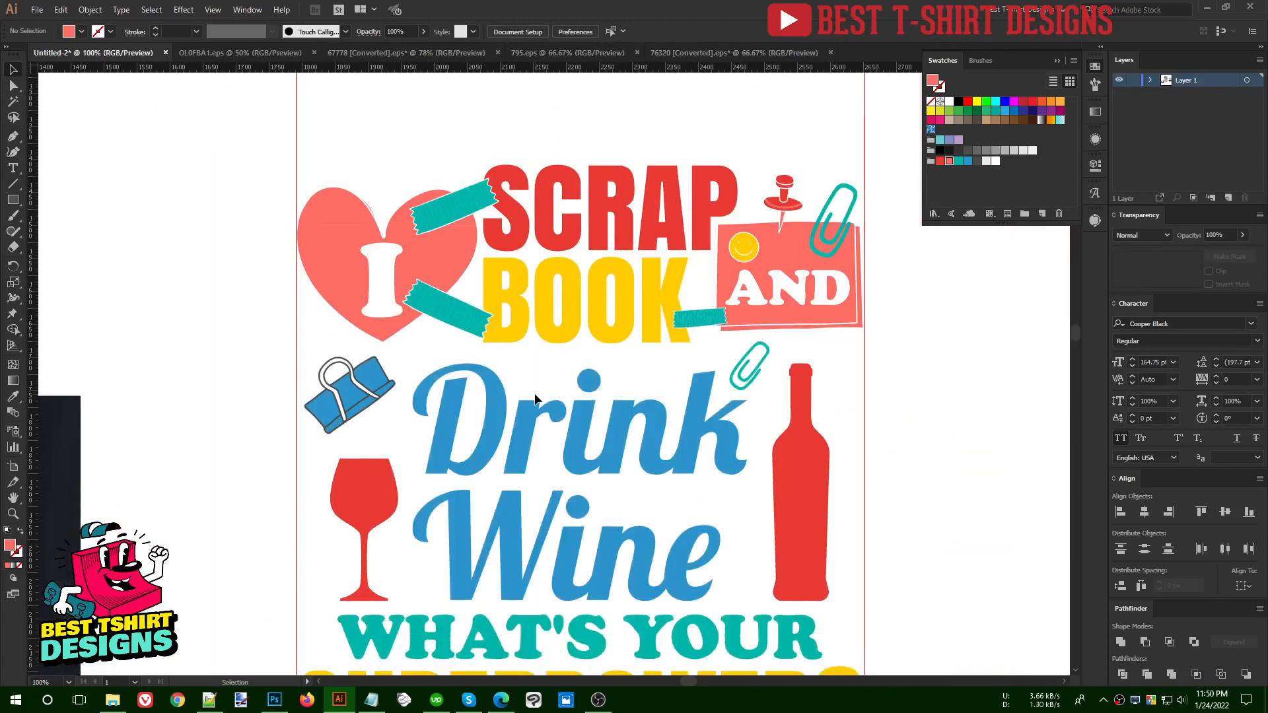
left_click(348, 396)
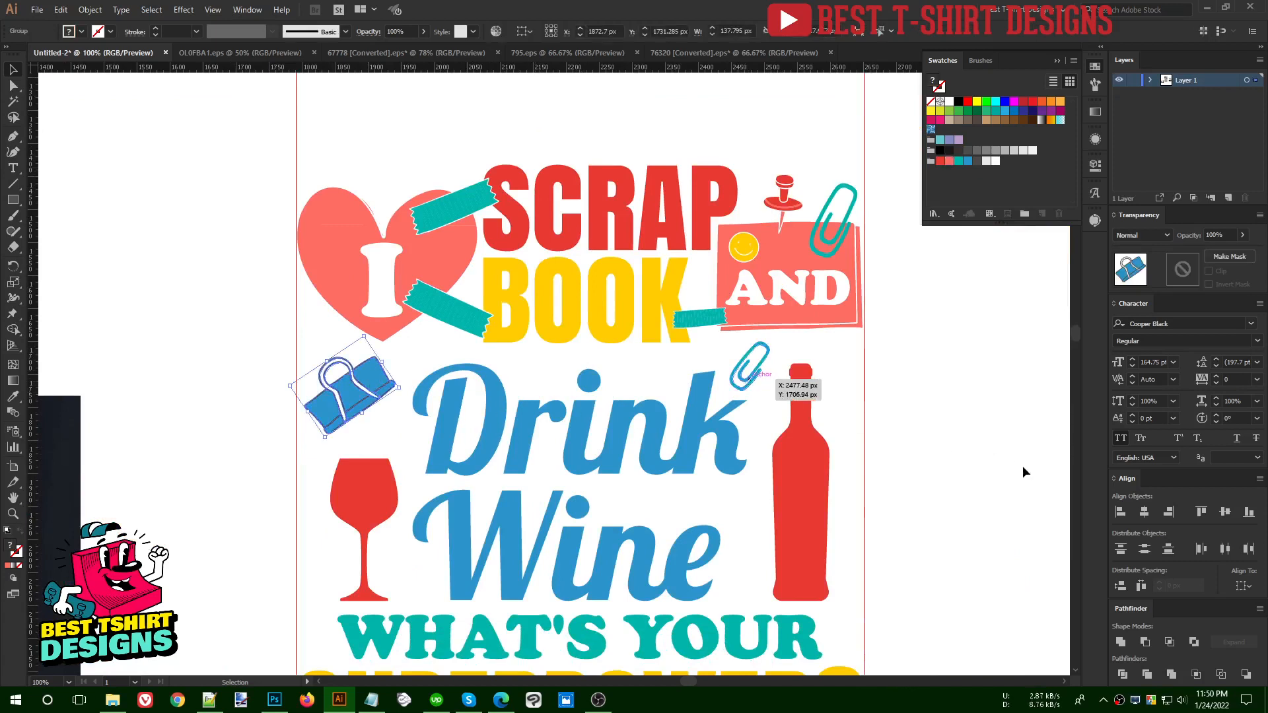
left_click(1147, 675)
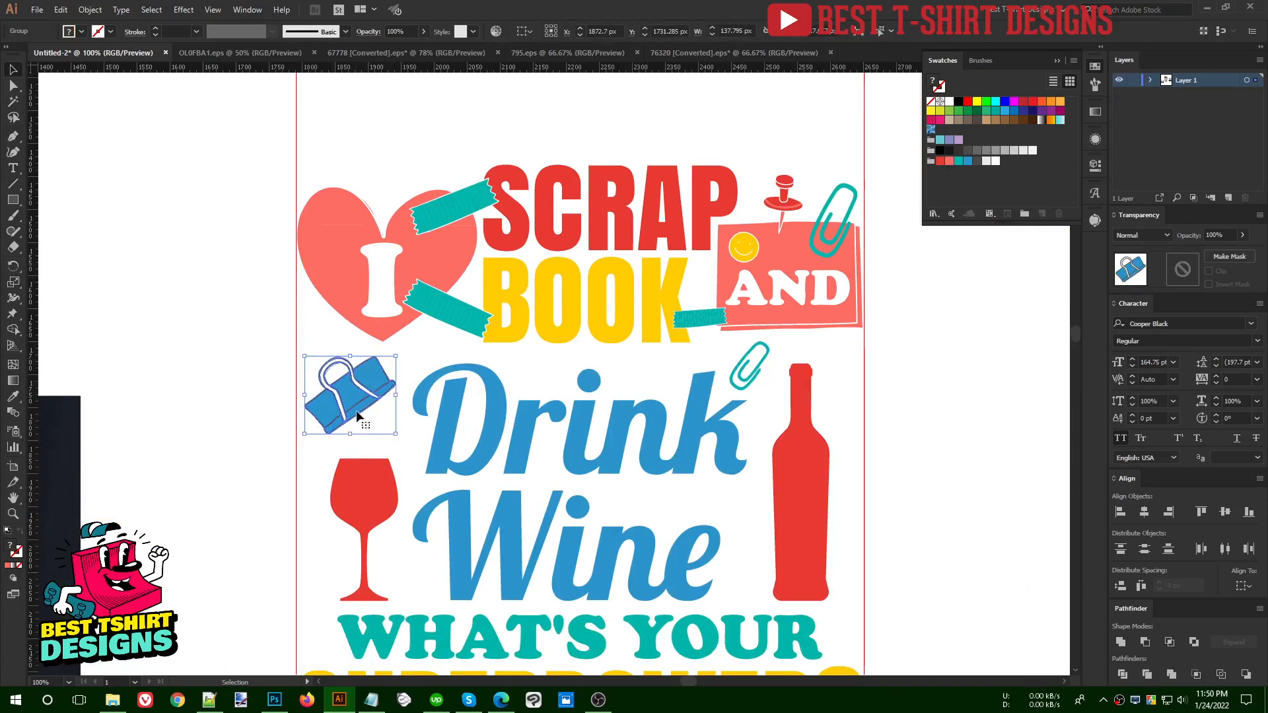
- Isolate the binder clip, delete its dark grey outlines selected with the Magic Wand, and leave isolation mode
double_click(355, 409)
key("y")
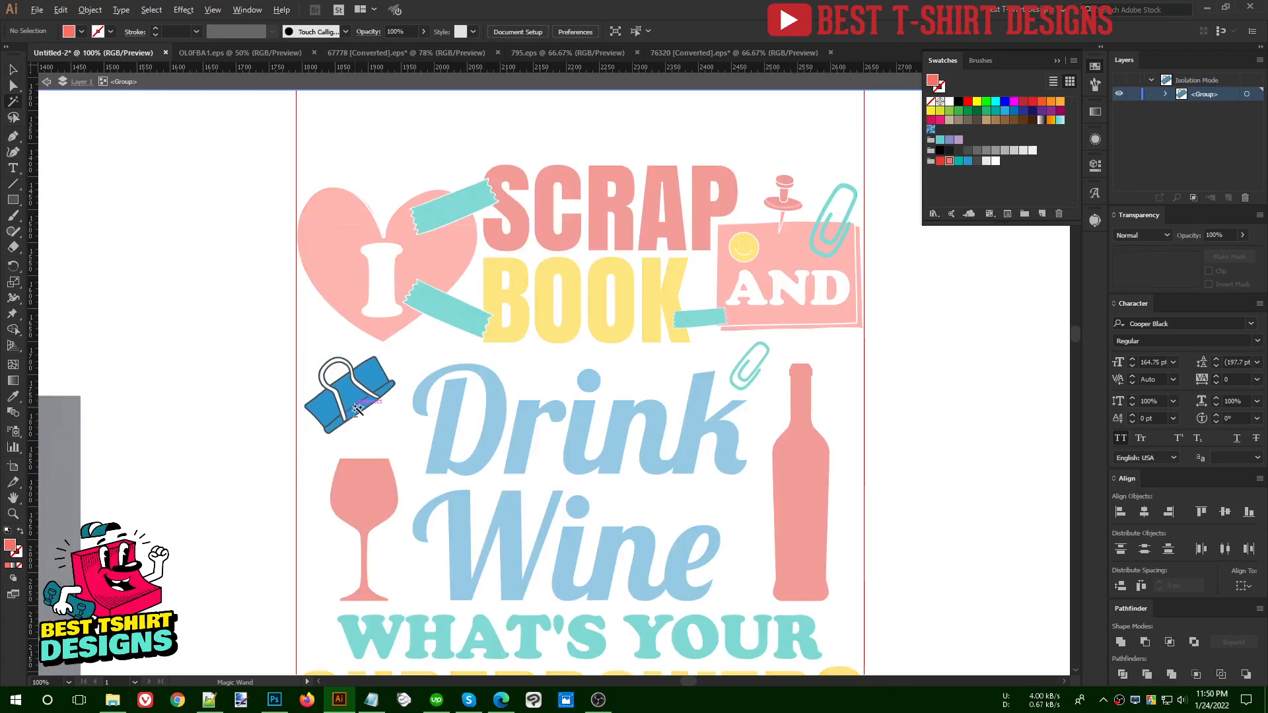
scroll(357, 407, "up", 3)
left_click(358, 403)
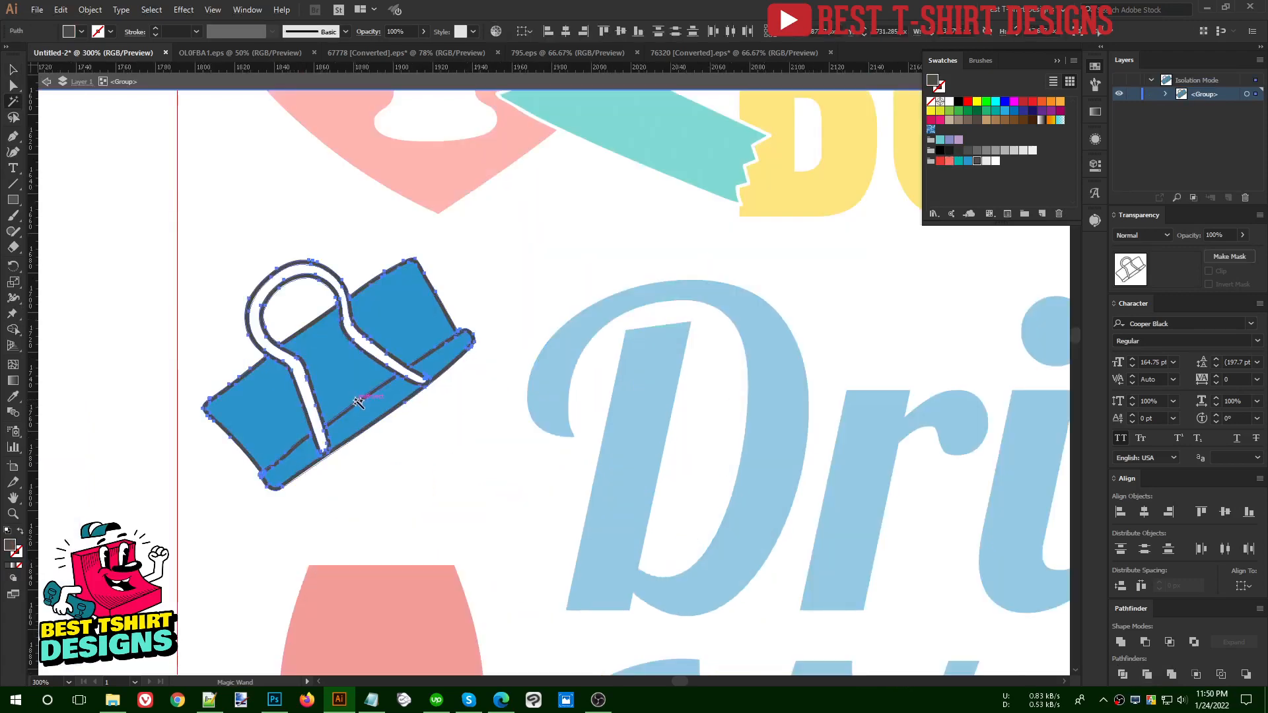
key("Delete")
key("v")
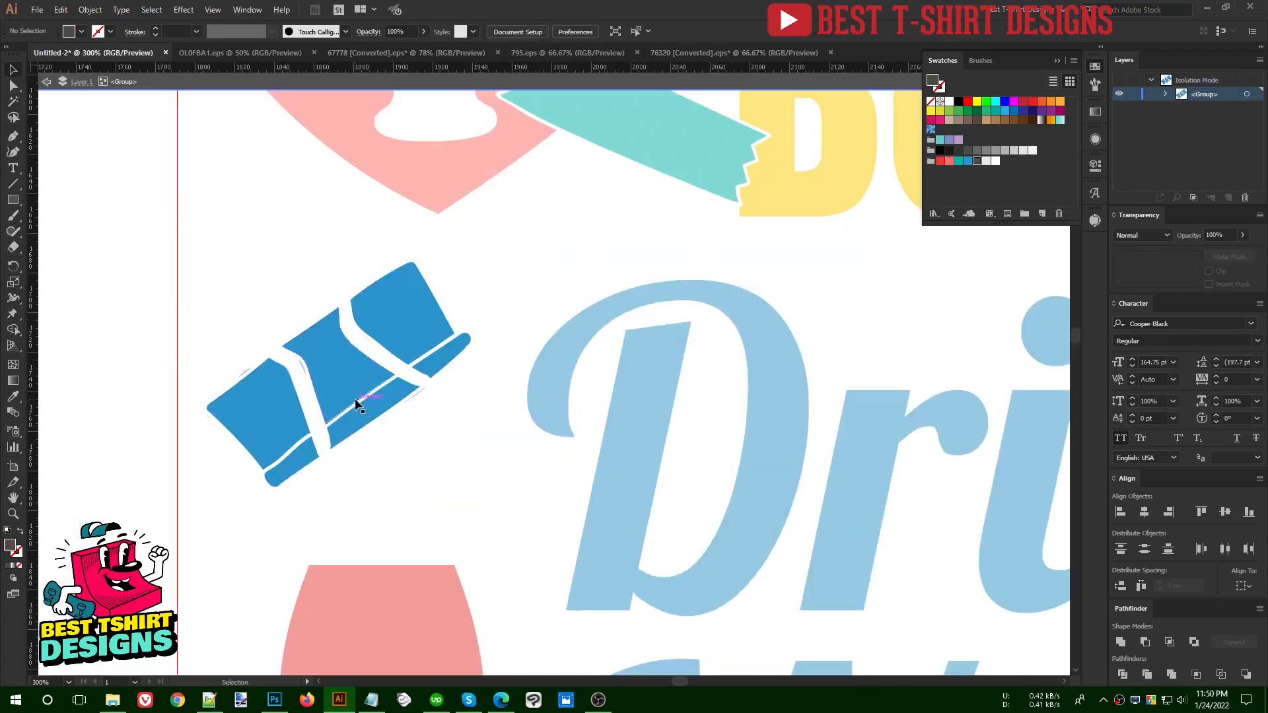
double_click(509, 263)
scroll(391, 416, "down", 5)
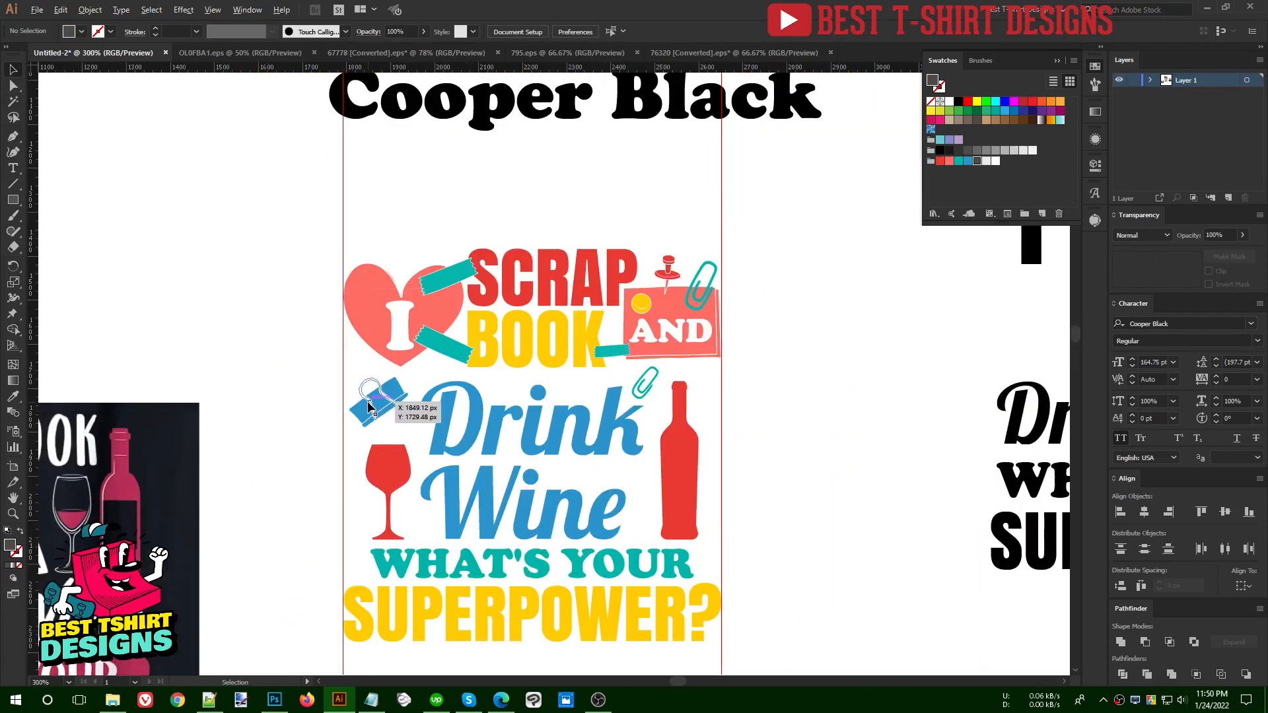
- Isolate the blue binder clip and delete the stray blue slivers along its upper-left and lower-right edges
scroll(369, 405, "up", 1)
double_click(368, 405)
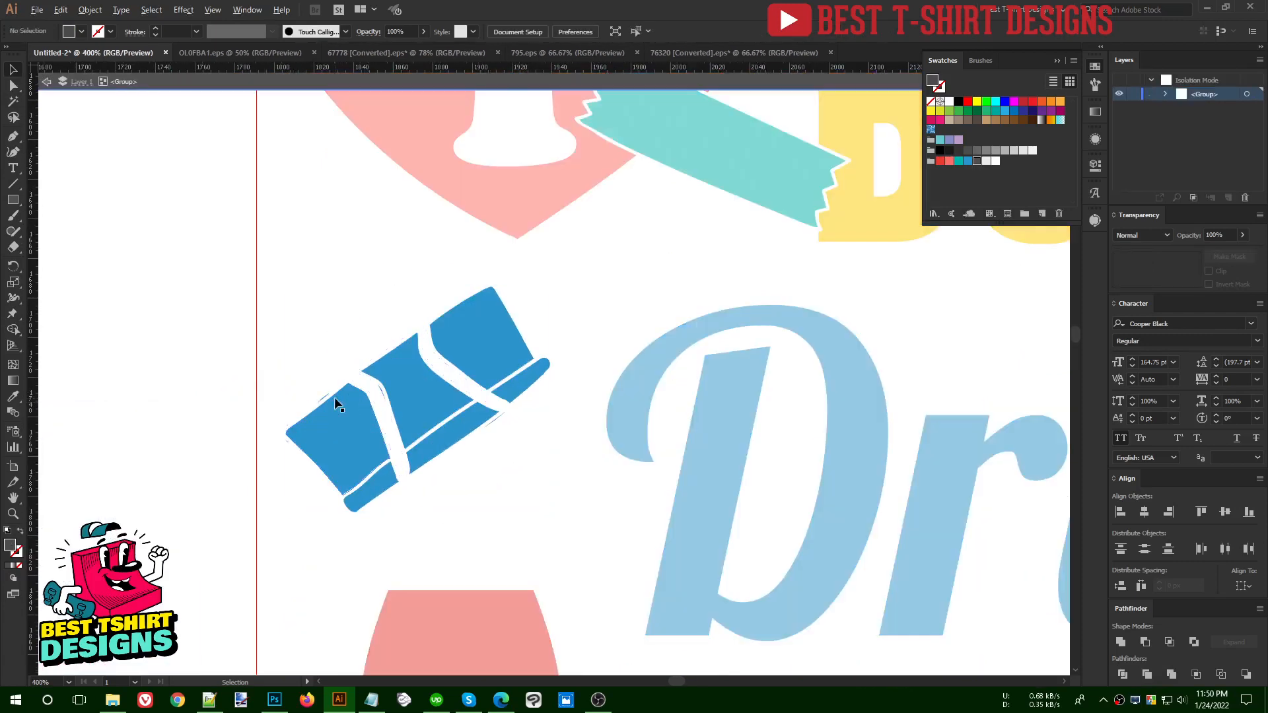
scroll(334, 399, "up", 1)
left_click(360, 413)
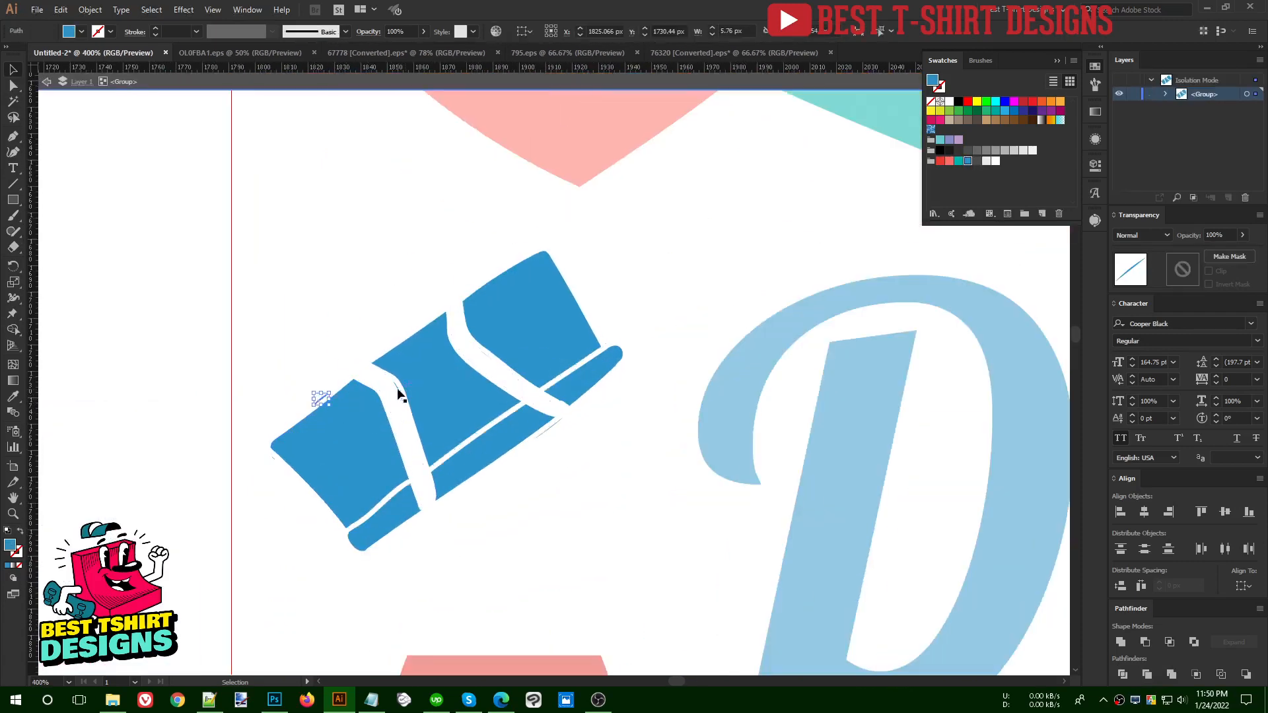
left_click(553, 445, "shift")
left_click(561, 462)
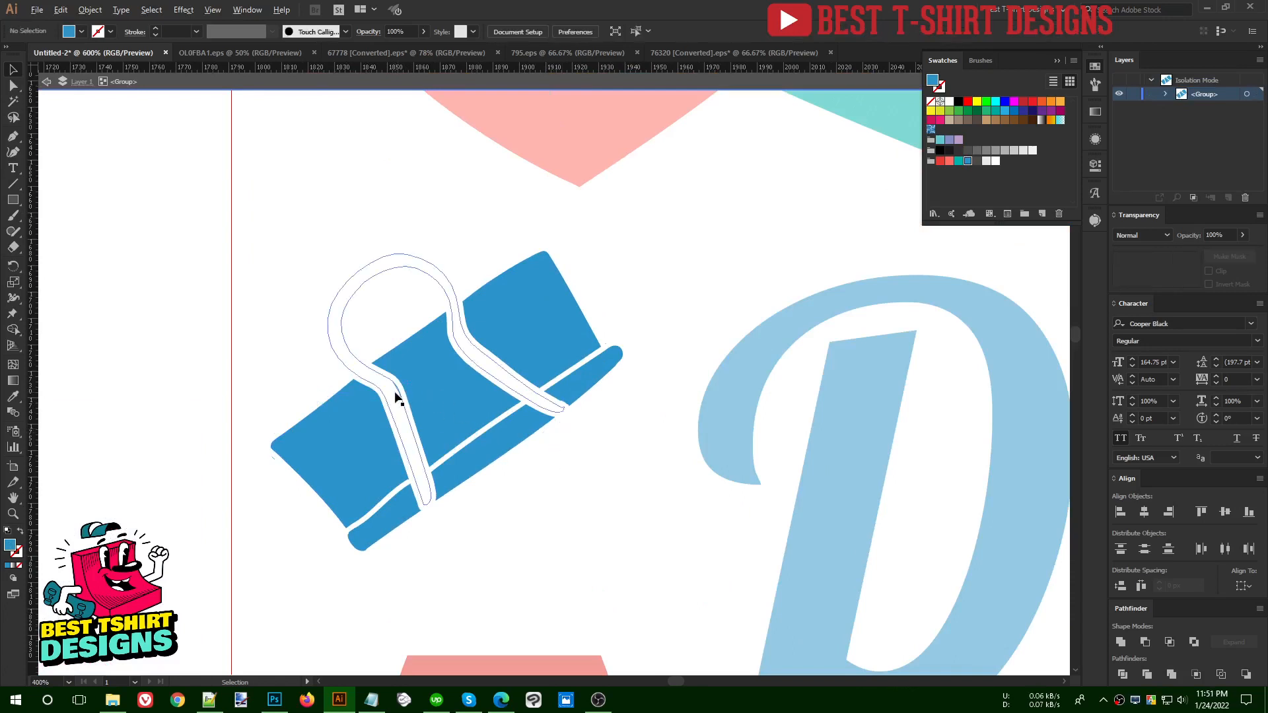
- Delete the thin blue sliver inside the binder clip's white handle and leave isolation mode
scroll(399, 388, "up", 5)
left_click(406, 392)
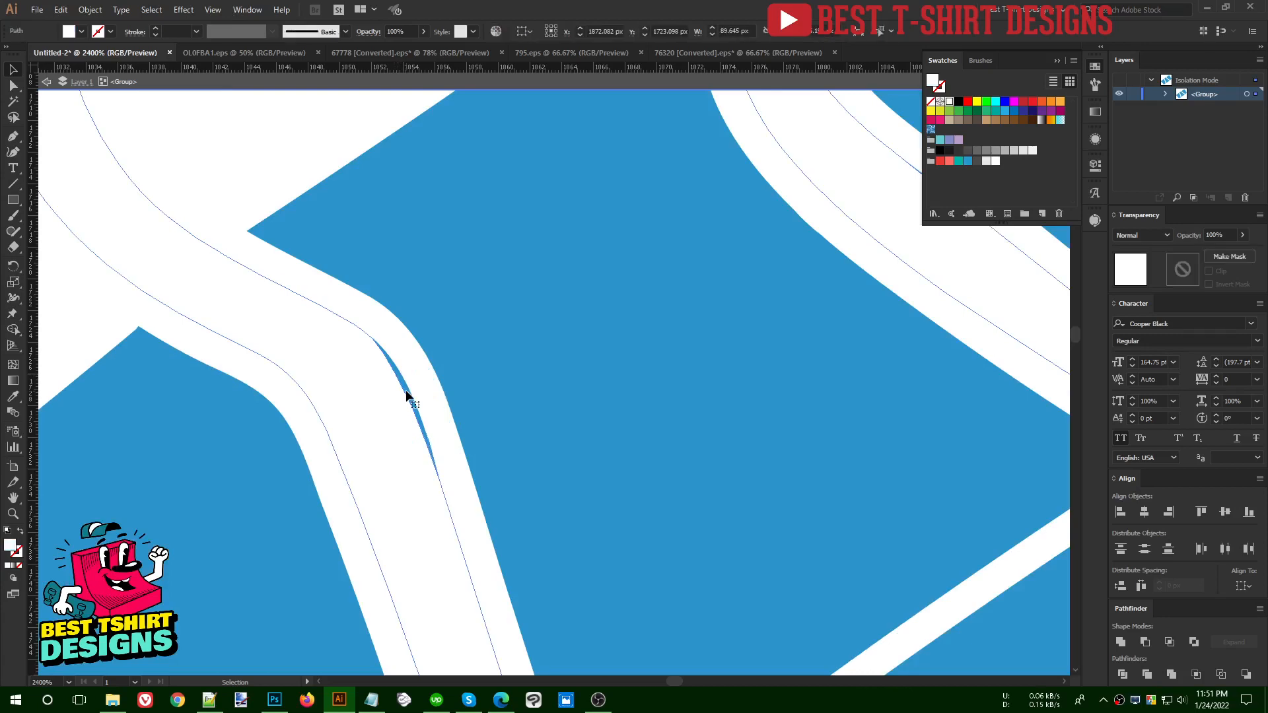
left_click(409, 395)
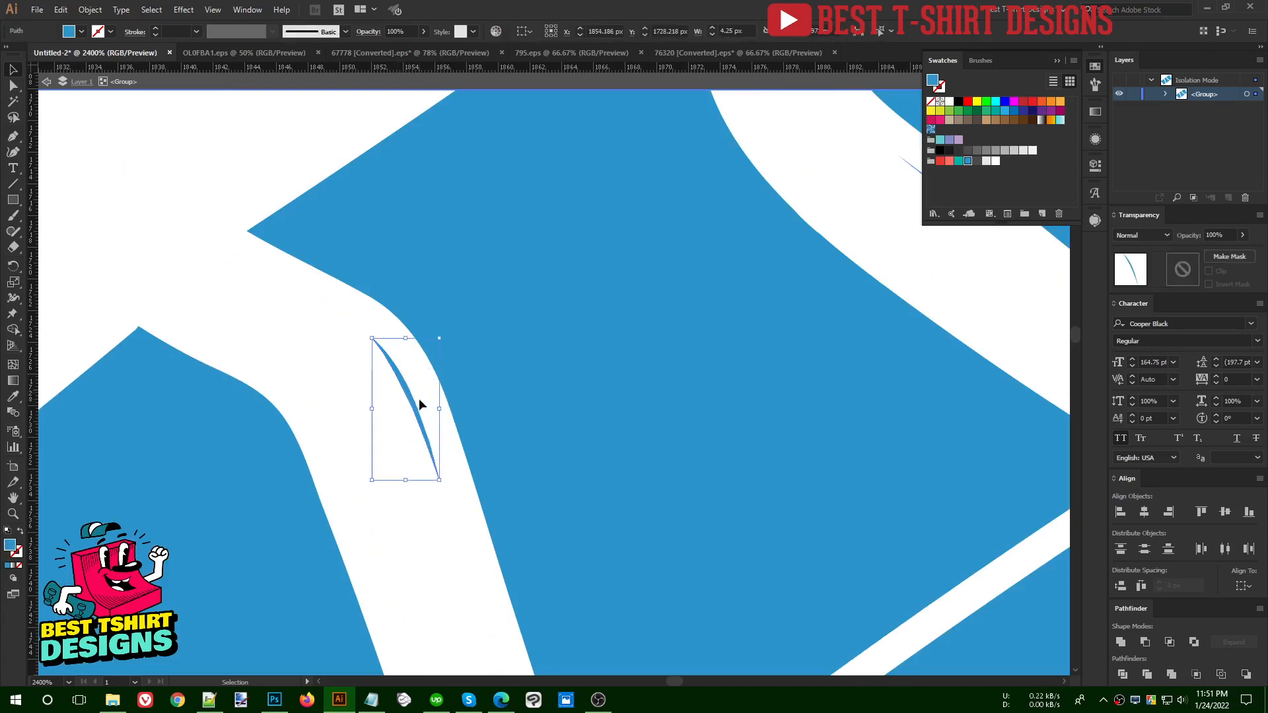
key("Delete")
scroll(376, 424, "down", 5)
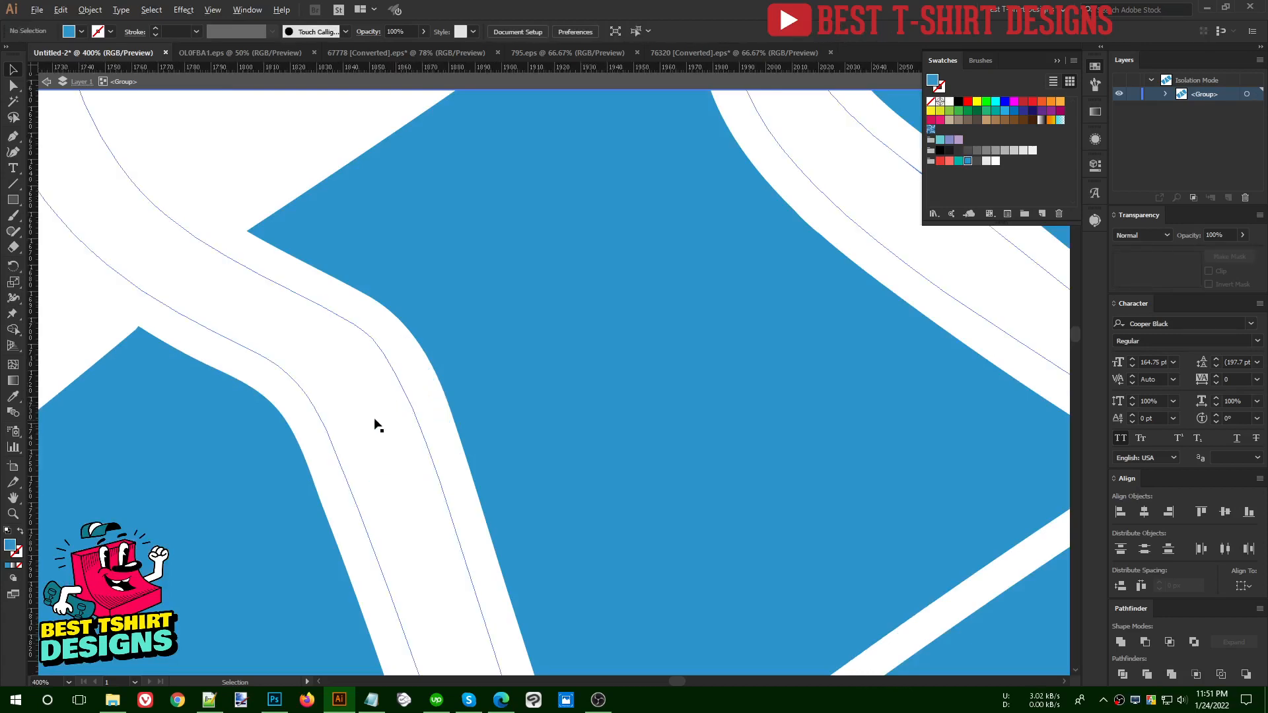
scroll(319, 314, "down", 2)
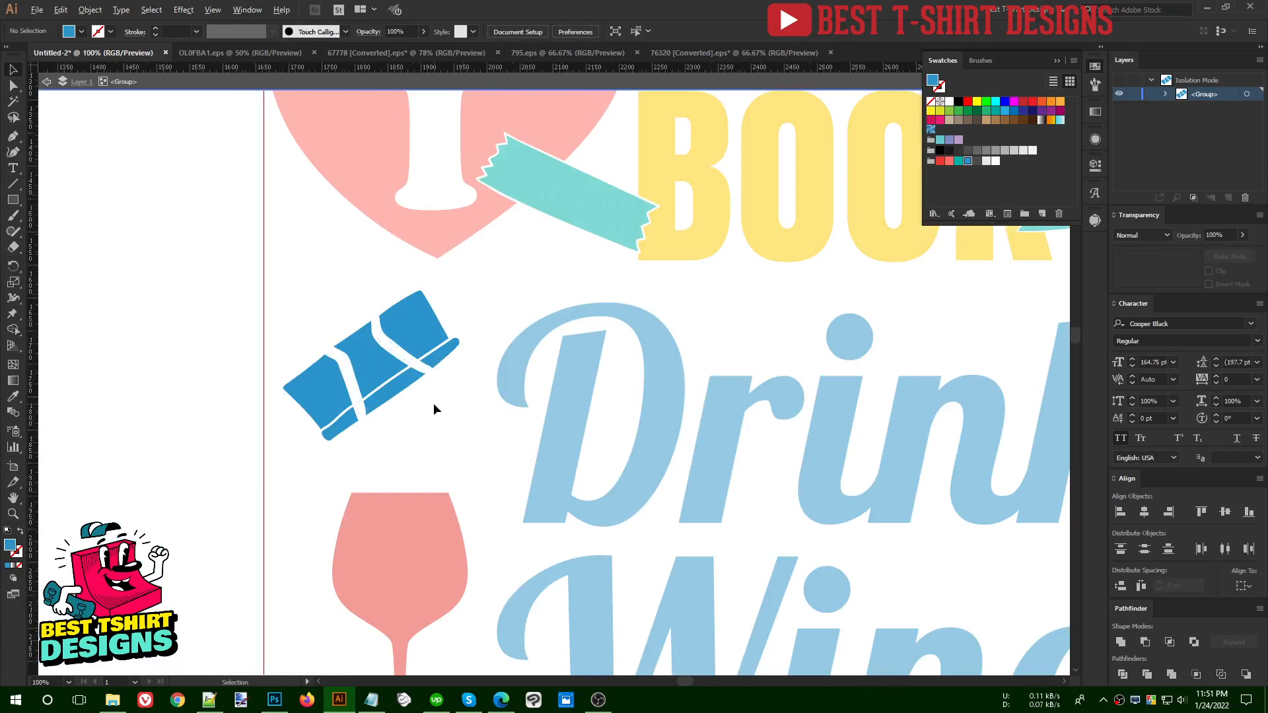
scroll(434, 402, "down", 2)
double_click(755, 478)
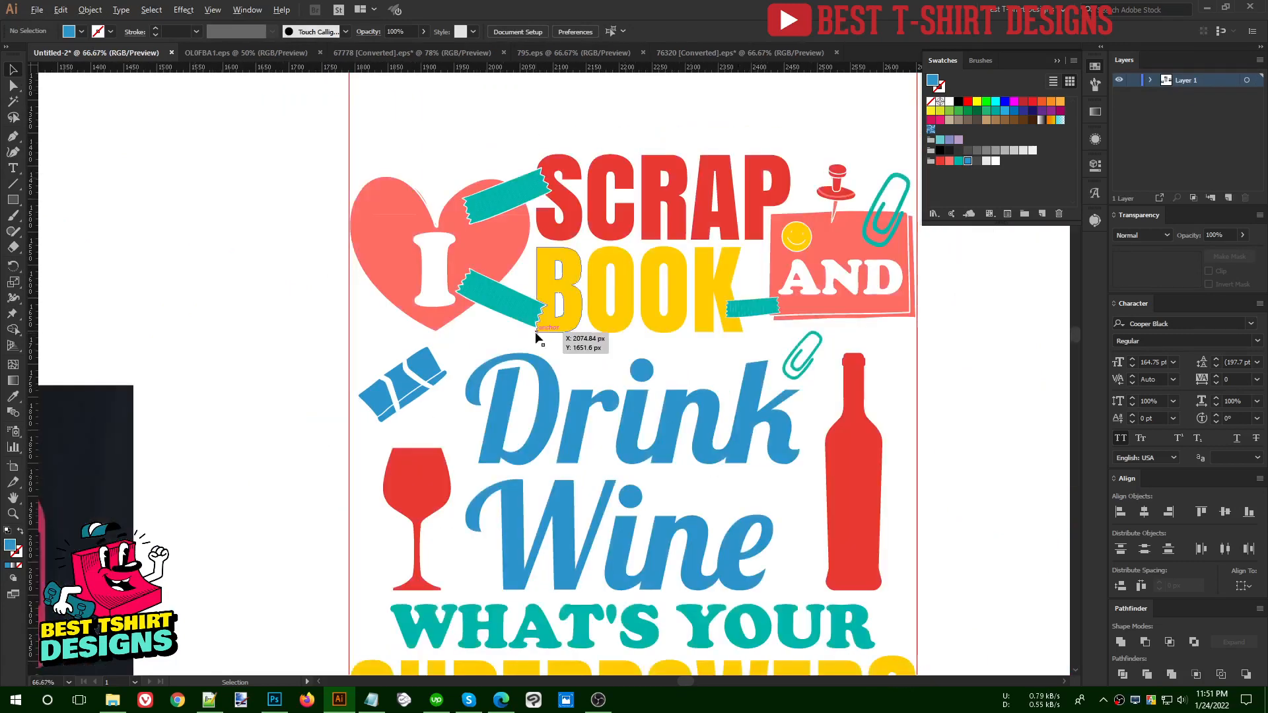
- Draw a short horizontal line with the Pen tool above the design and set its fill to none
scroll(538, 334, "down", 1)
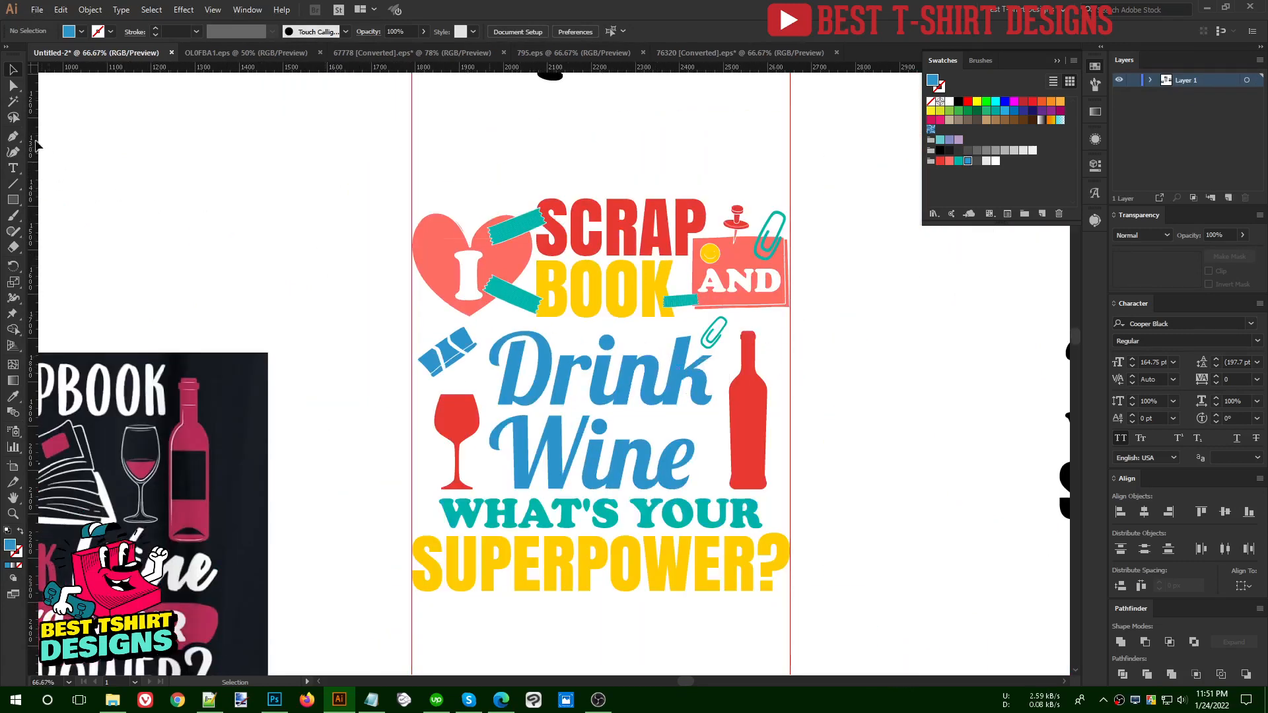
left_click(12, 136)
left_click(502, 141)
left_click(579, 142)
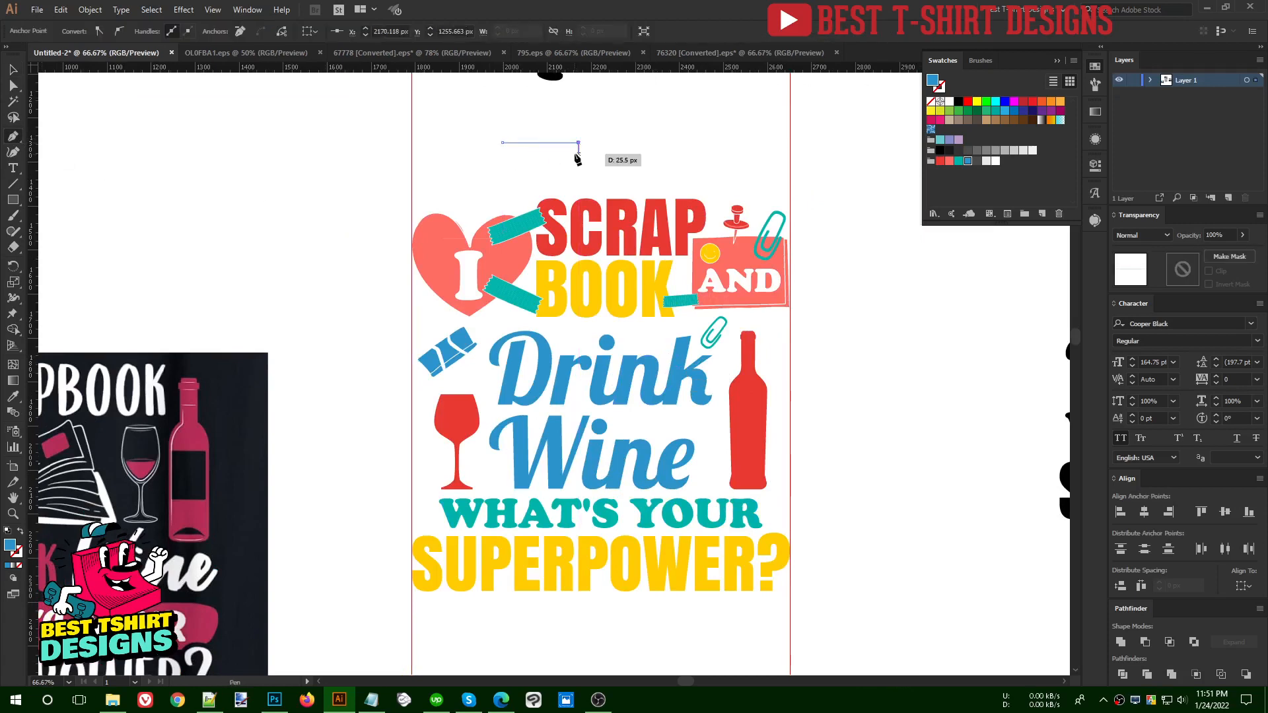
key("v")
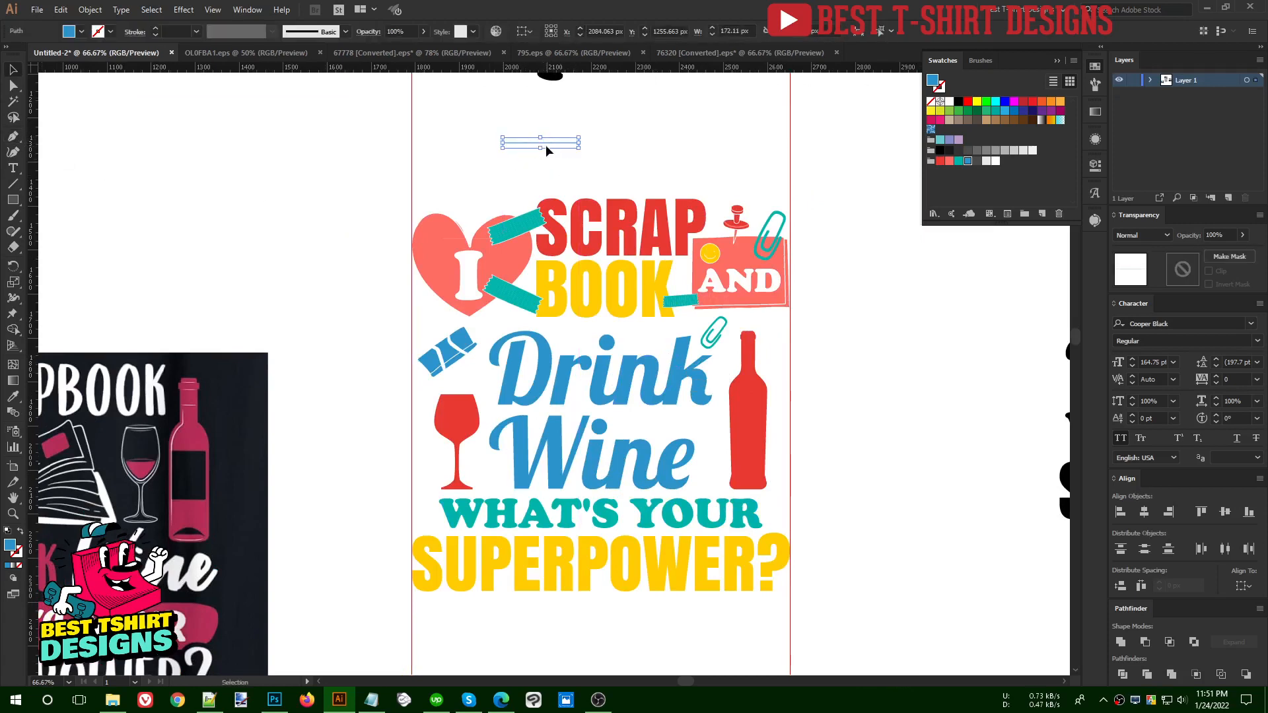
left_click(81, 31)
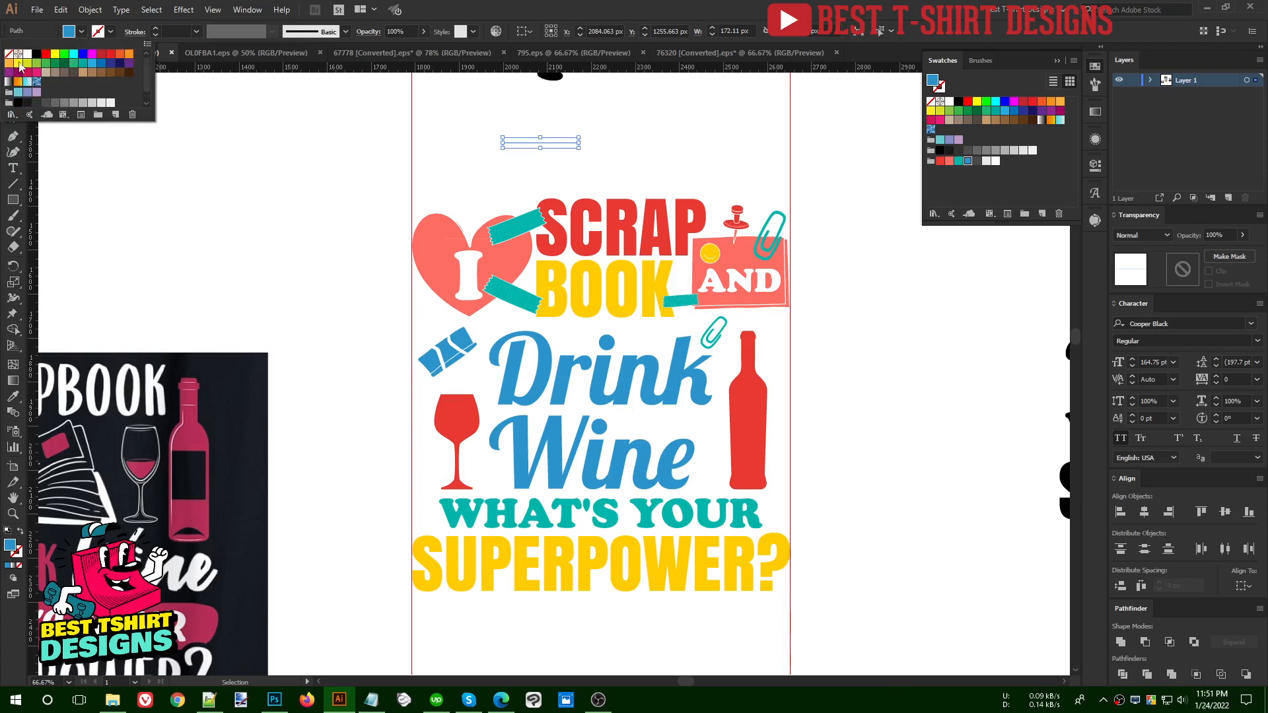
left_click(10, 55)
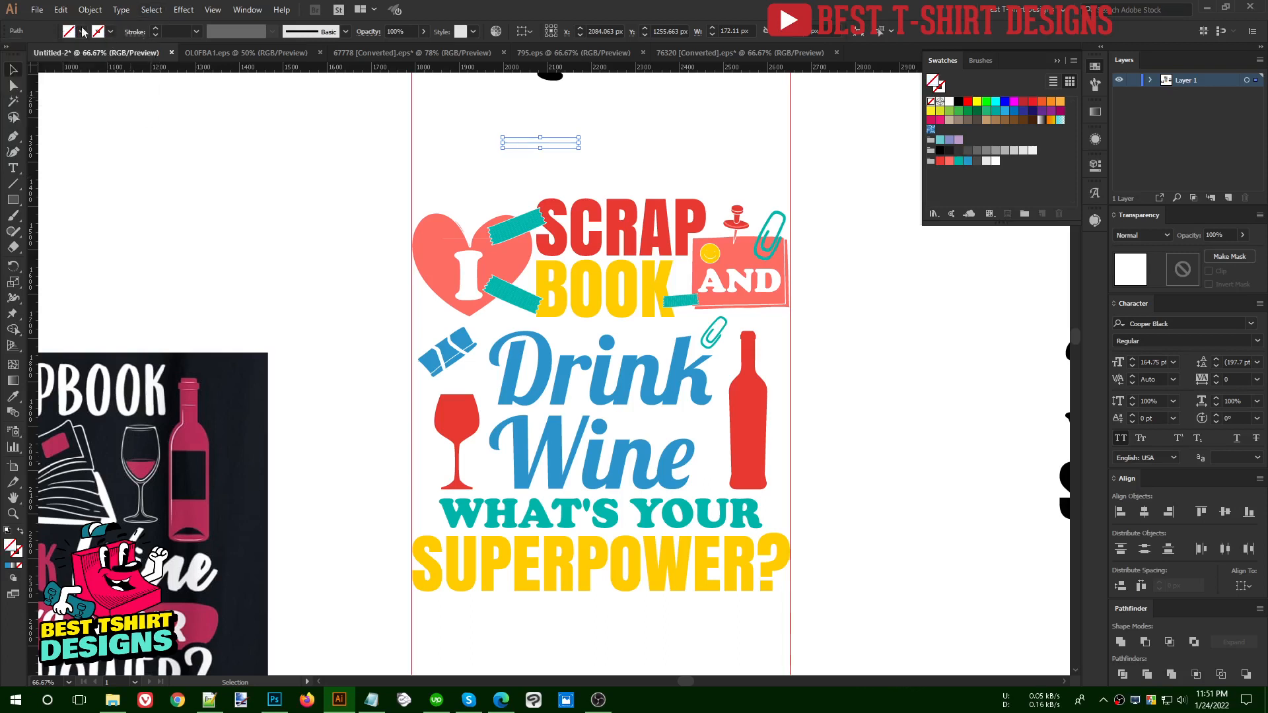
- Select all objects without fill or stroke with the Magic Wand, including the guides, and delete them
left_click(13, 103)
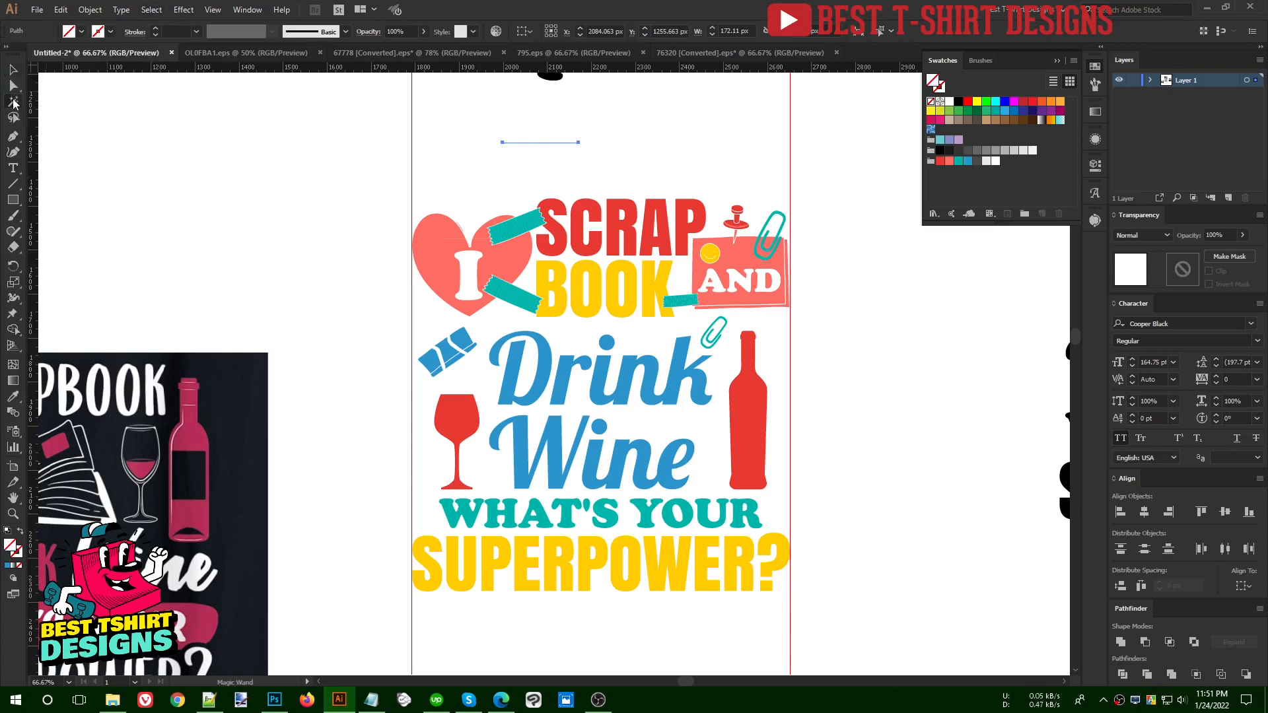
left_click(536, 143)
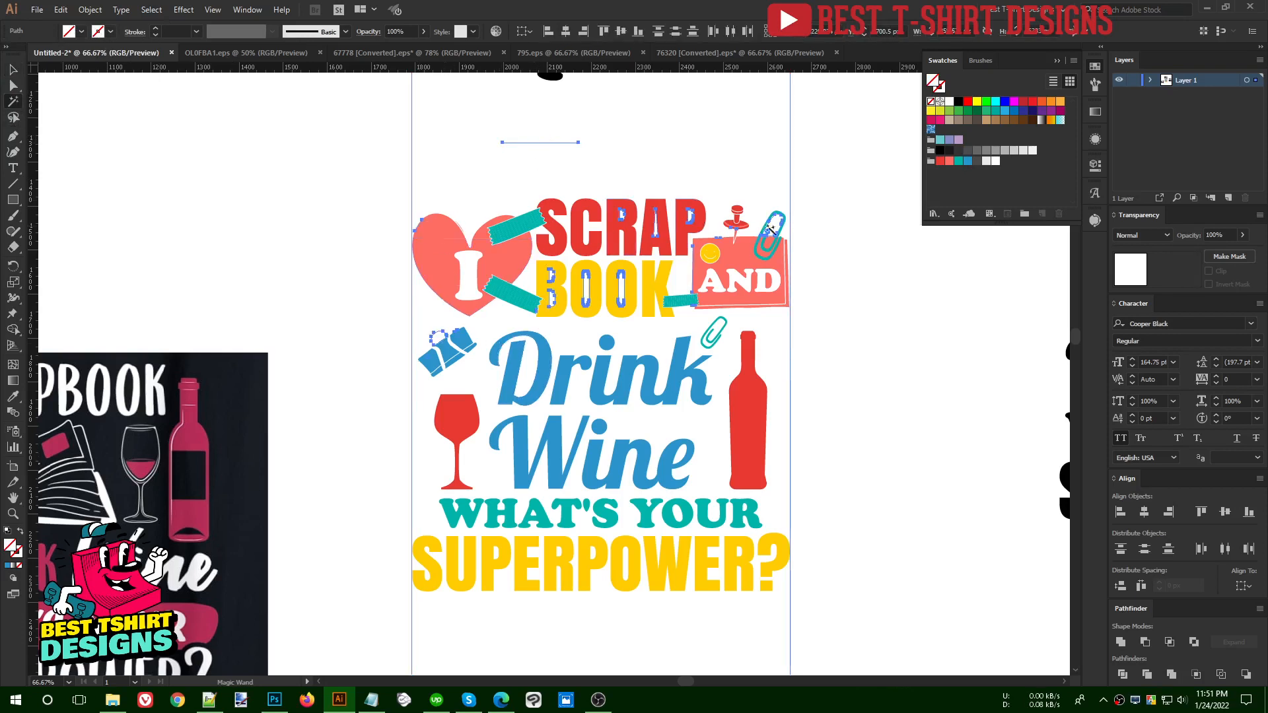
left_click(822, 418)
key("v")
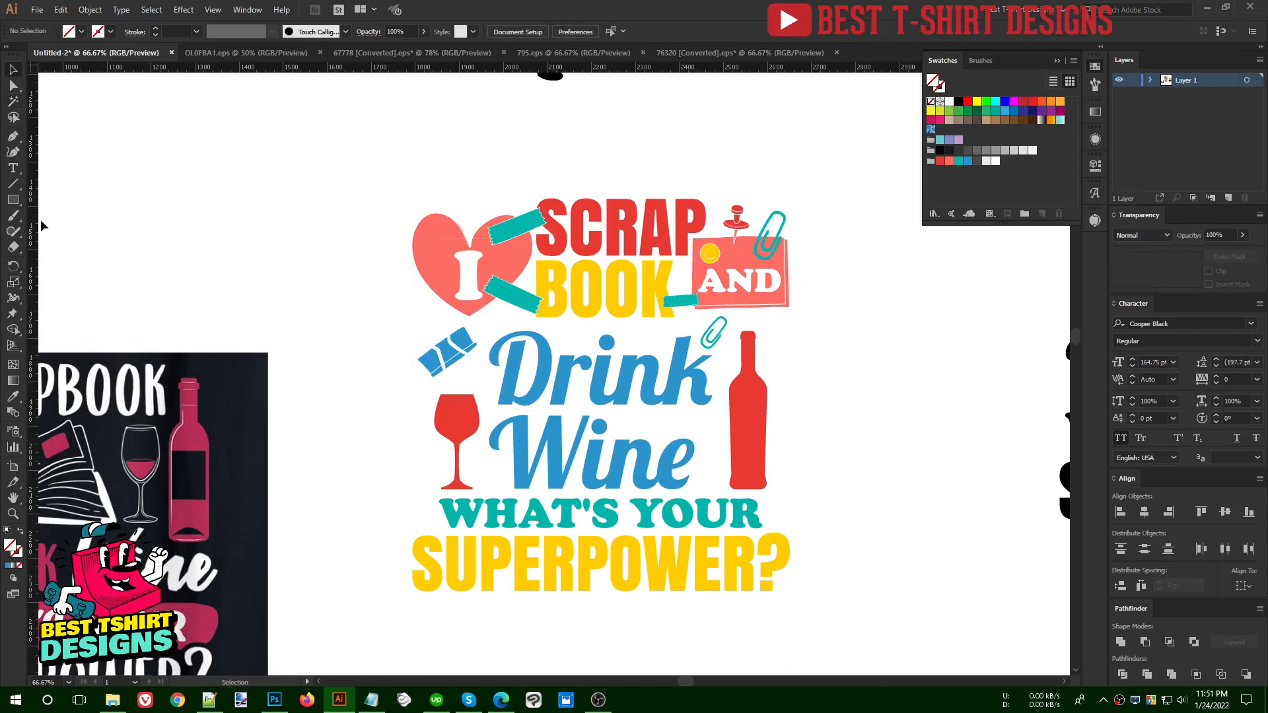
- Draw a rectangle of about 1117 by 1134 px around the design, fill it black and send it to the back
left_click(18, 202)
left_click_drag(358, 140, 850, 640)
left_click(958, 102)
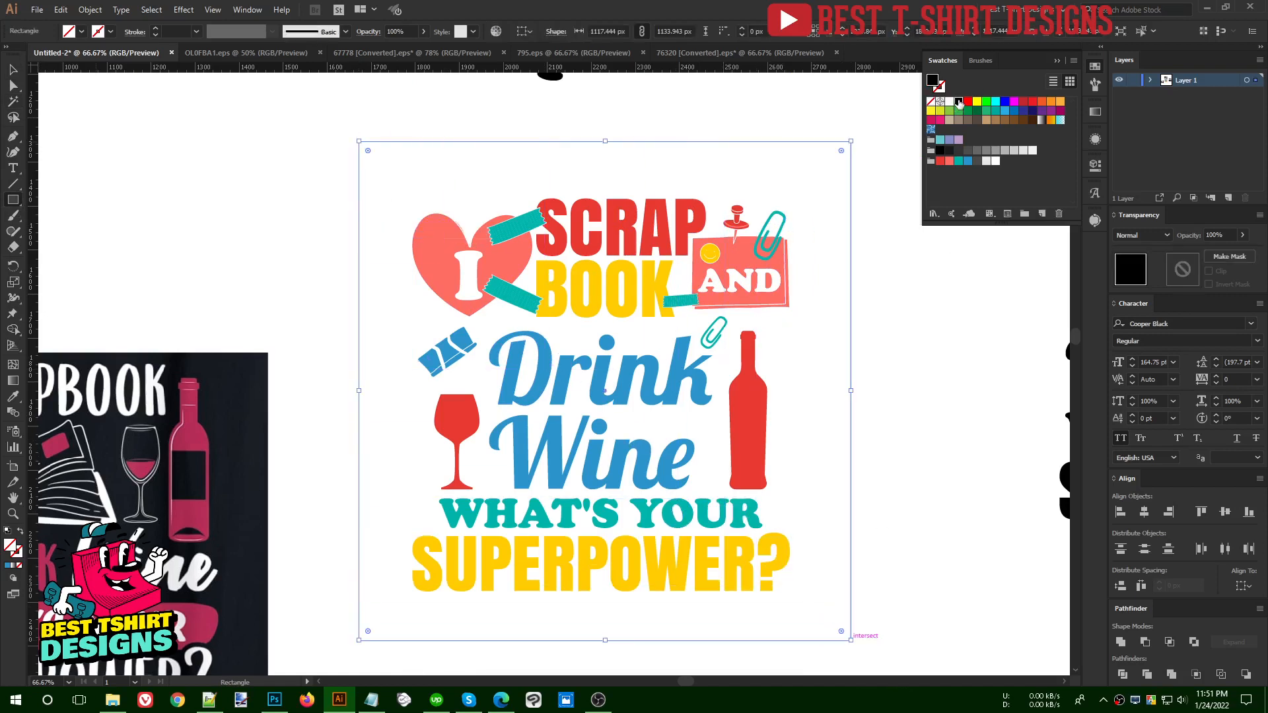
key("ctrl+shift+bracketleft")
key("v")
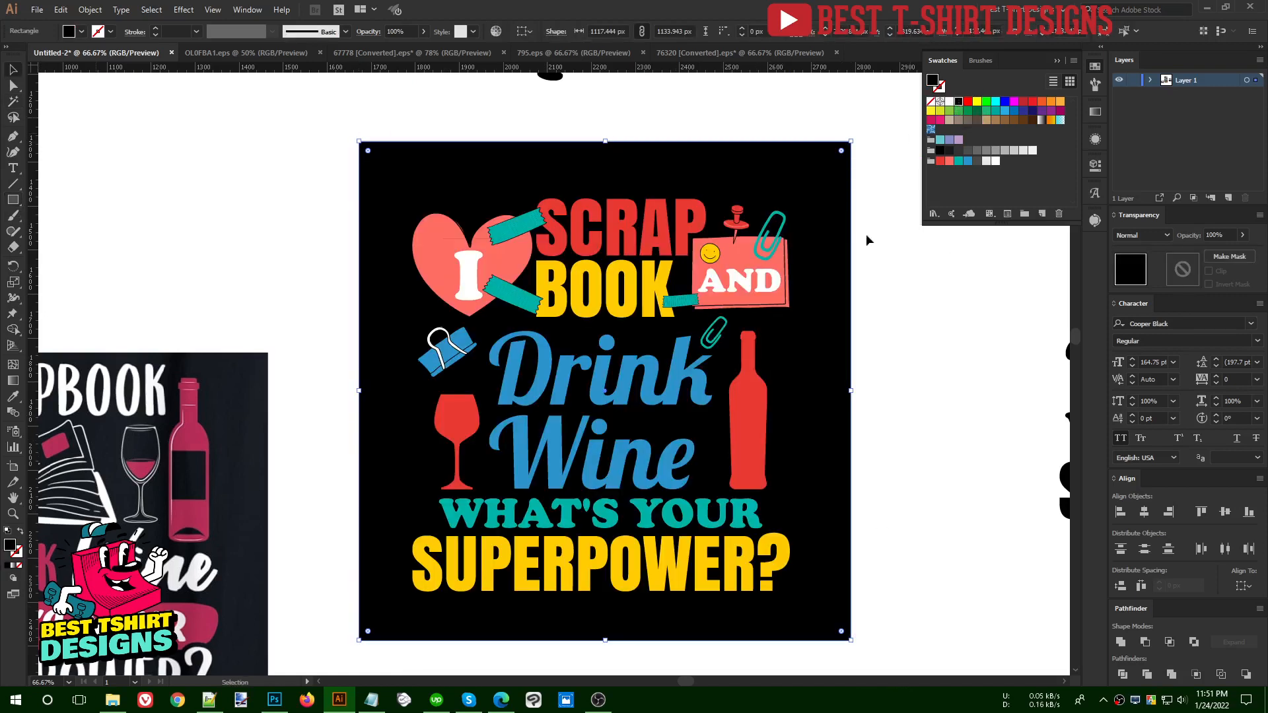
left_click(883, 393)
scroll(883, 394, "up", 1)
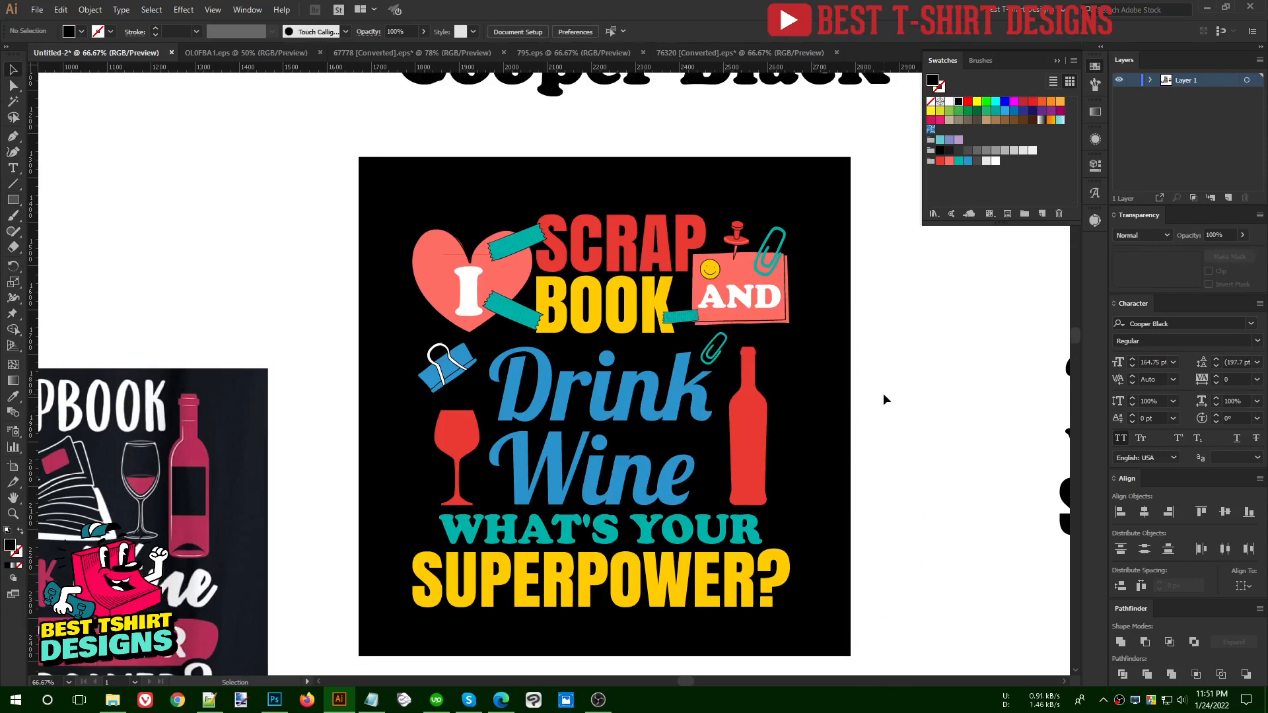
- Recolour the "Drink Wine" lettering white
left_click(653, 470)
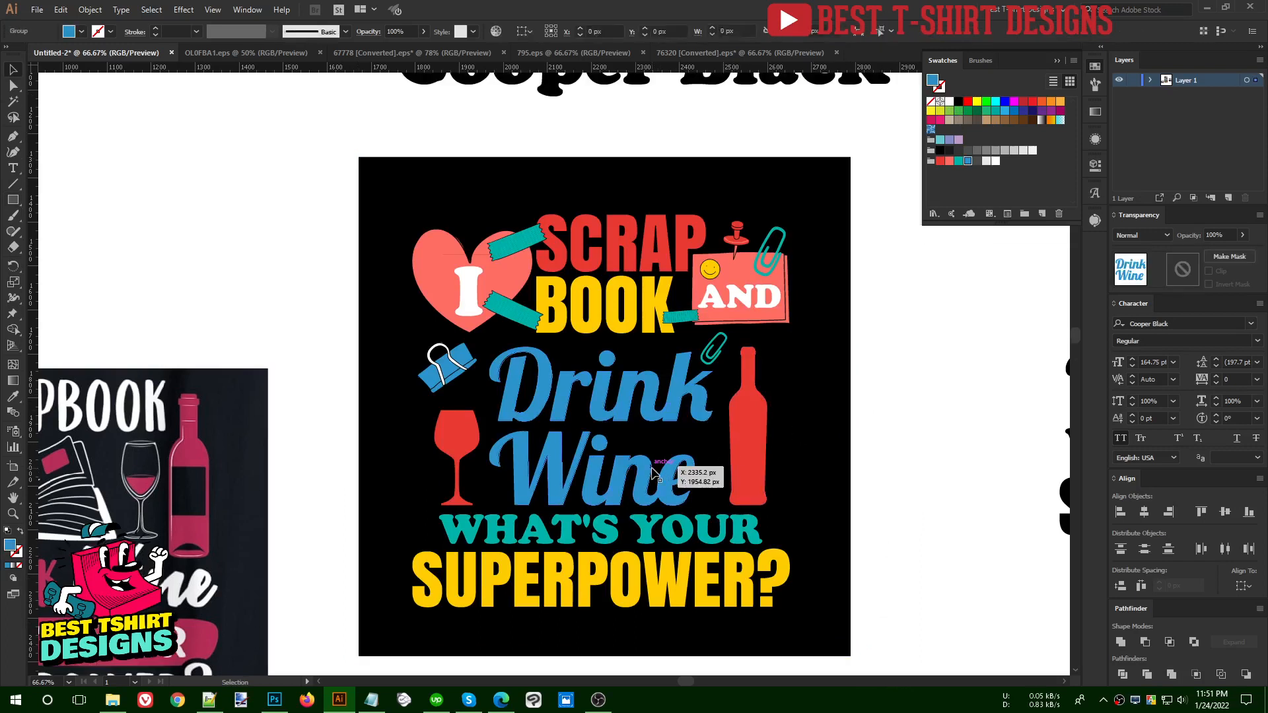
left_click(948, 102)
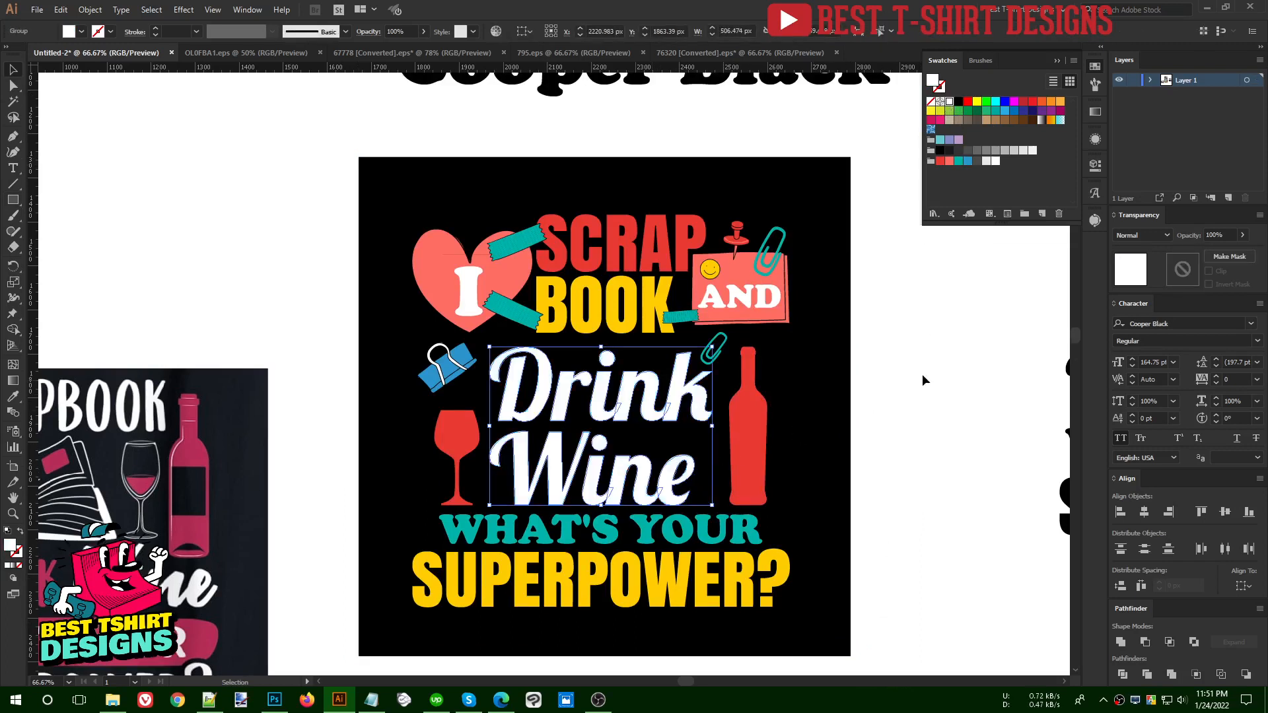
left_click(918, 371)
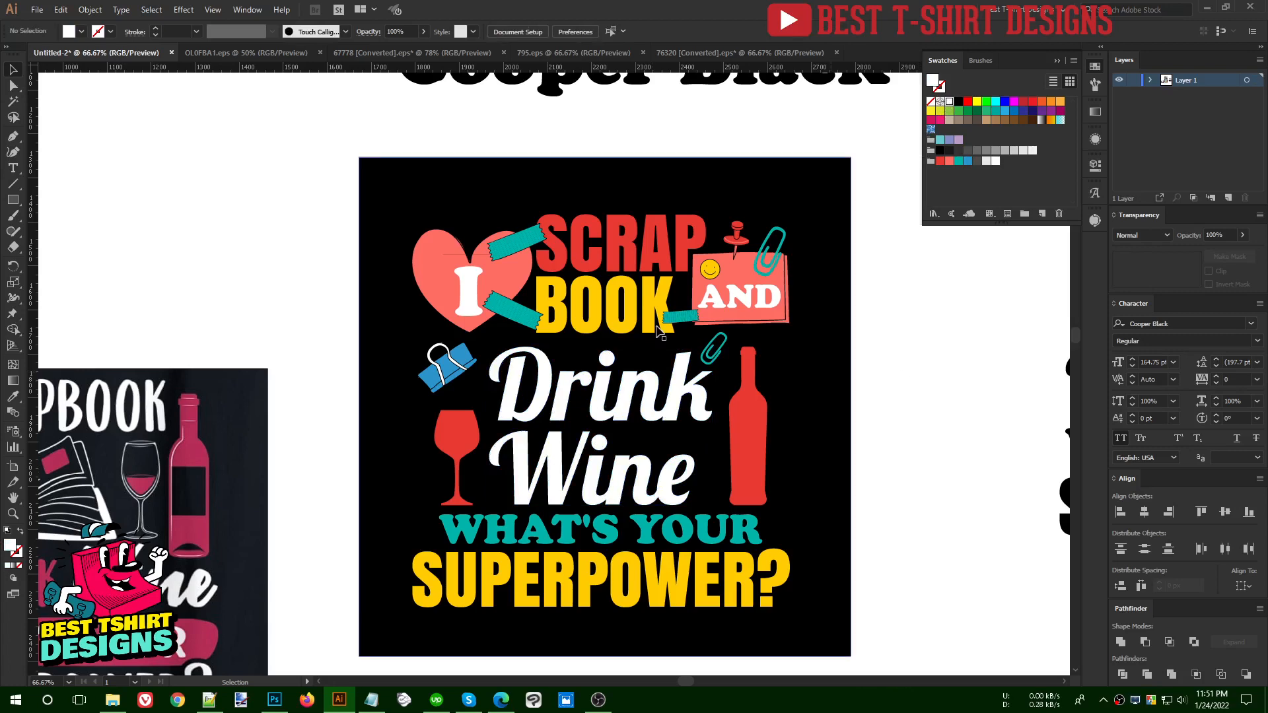
- Nudge the "Drink Wine" lettering 16 px to the left, centring it between the wine glass and the bottle
scroll(598, 284, "up", 1)
scroll(639, 344, "down", 1)
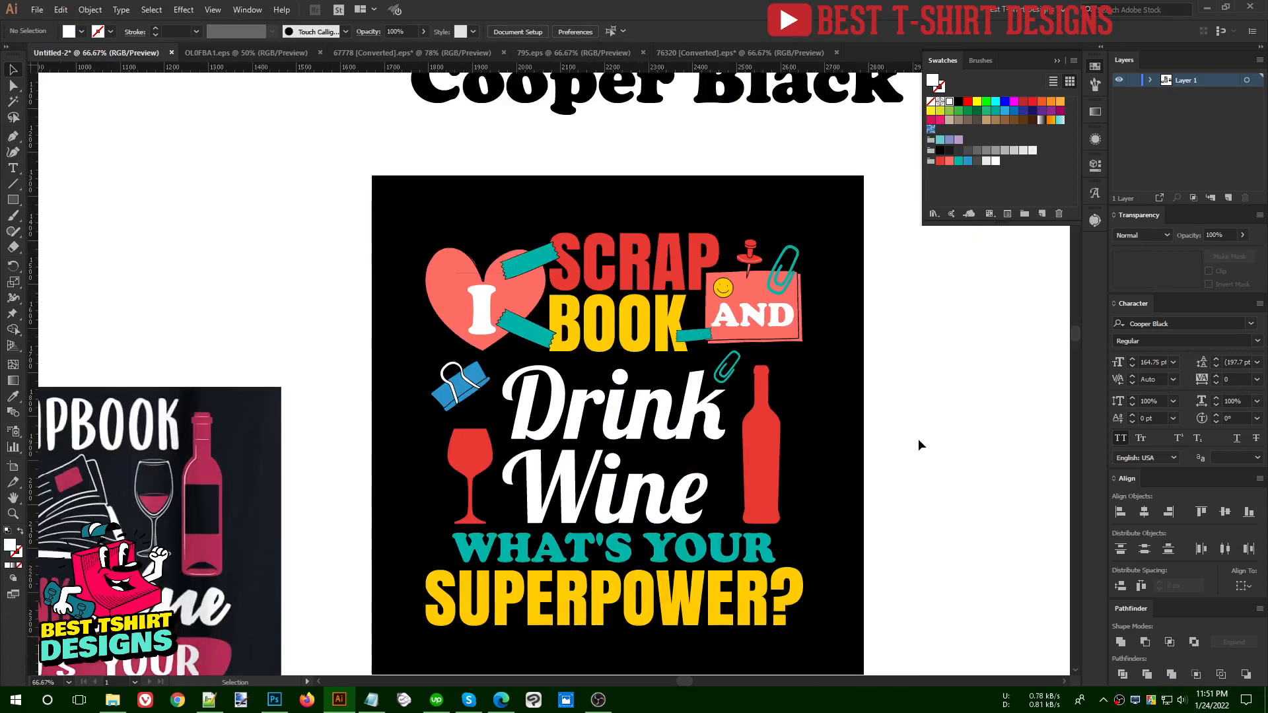
scroll(633, 491, "up", 1)
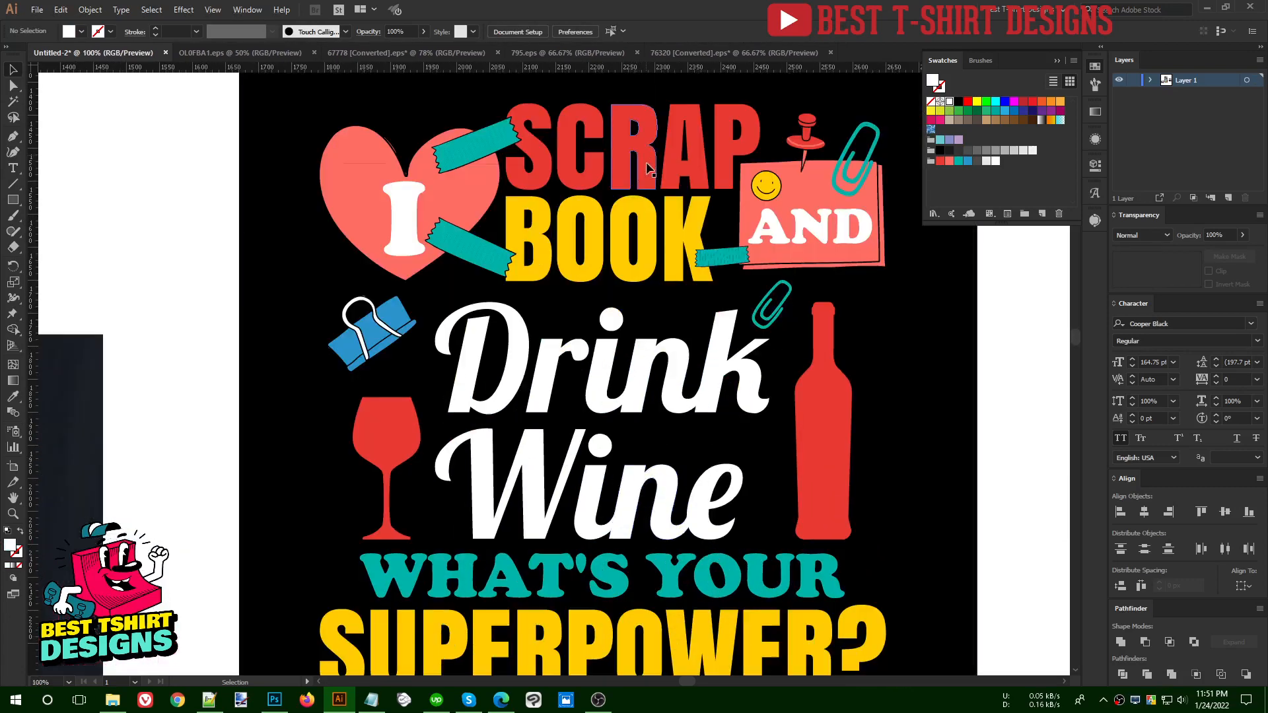
scroll(687, 393, "down", 1)
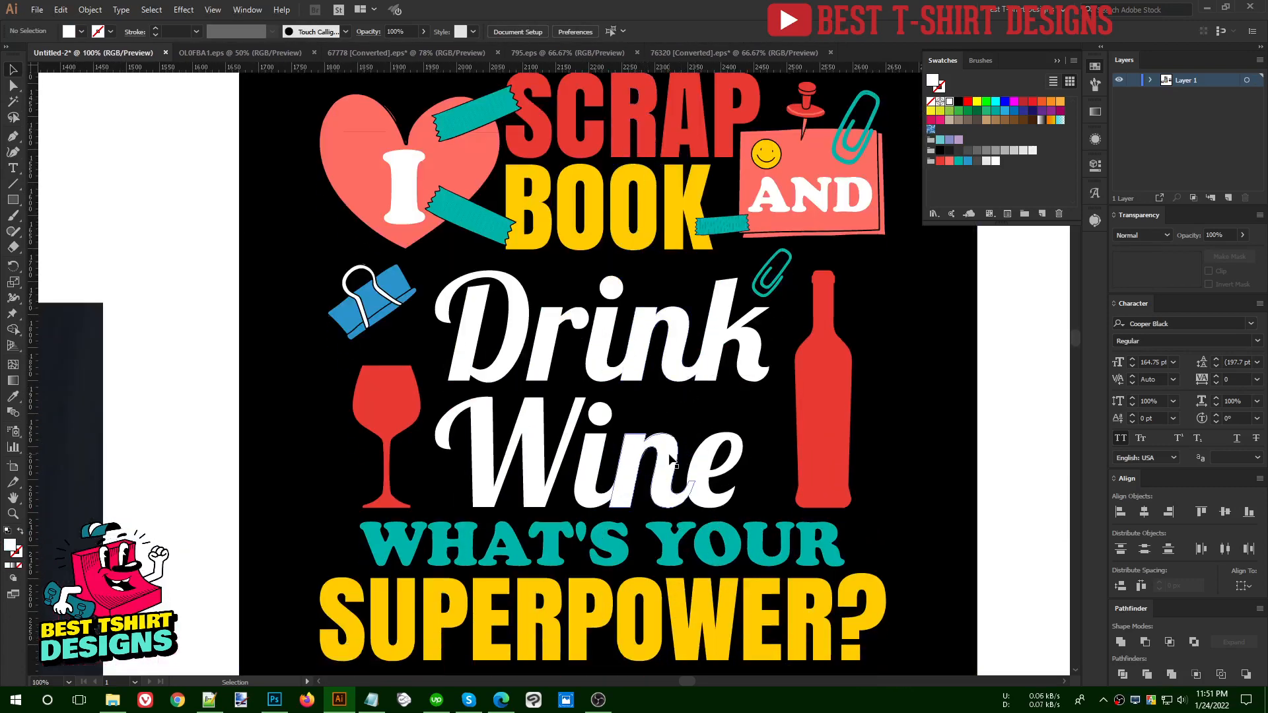
left_click(675, 486)
scroll(675, 485, "up", 1)
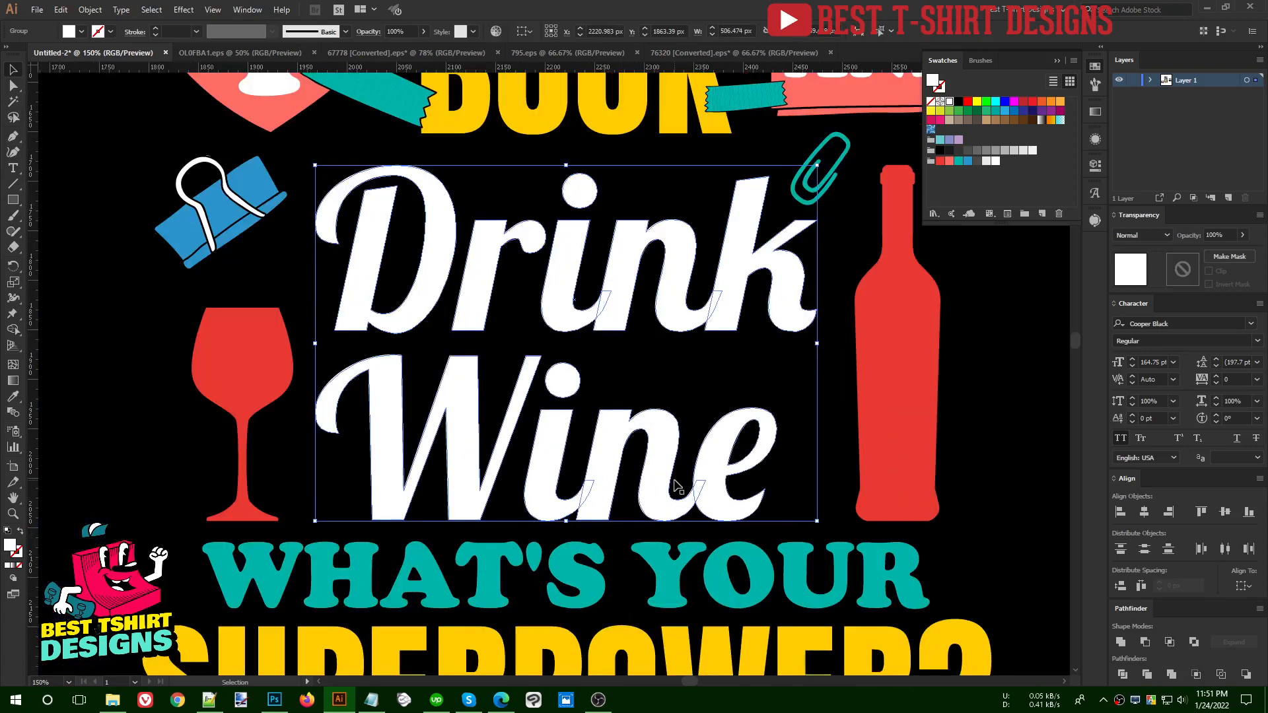
key("shift+Left")
key("shift+Left")
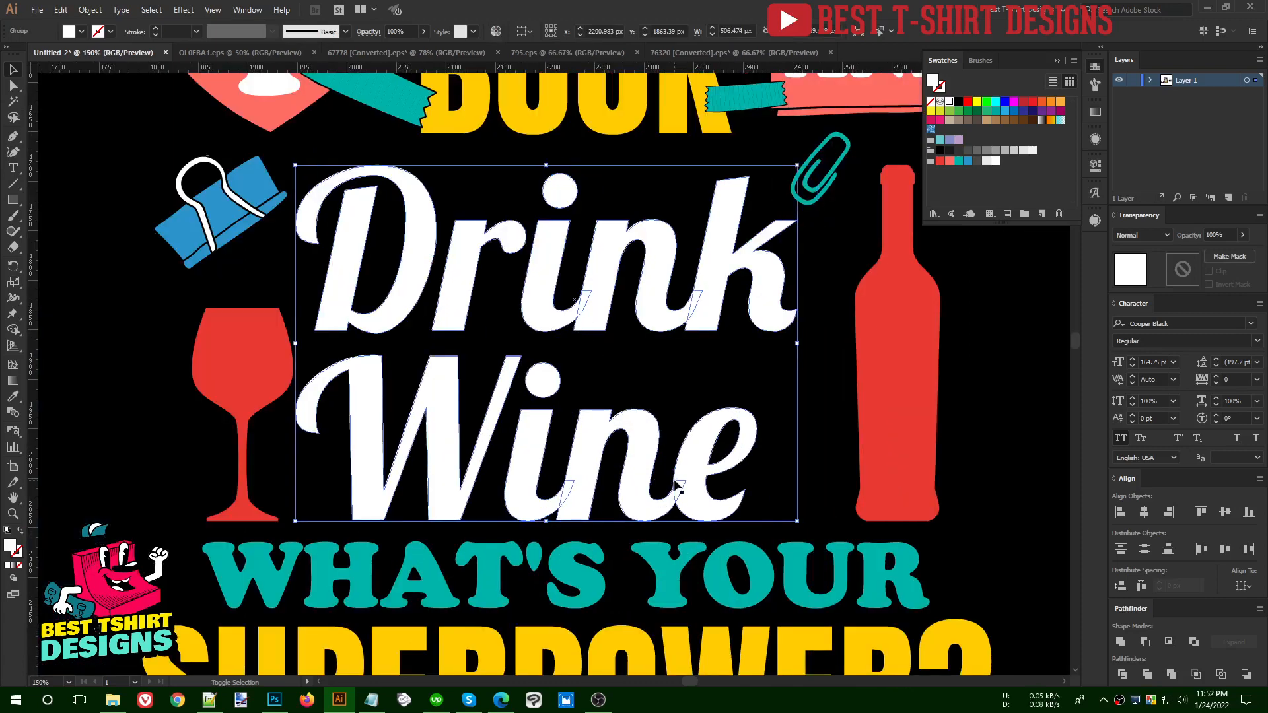
key("Right")
key("Right")
key("Right")
key("Right")
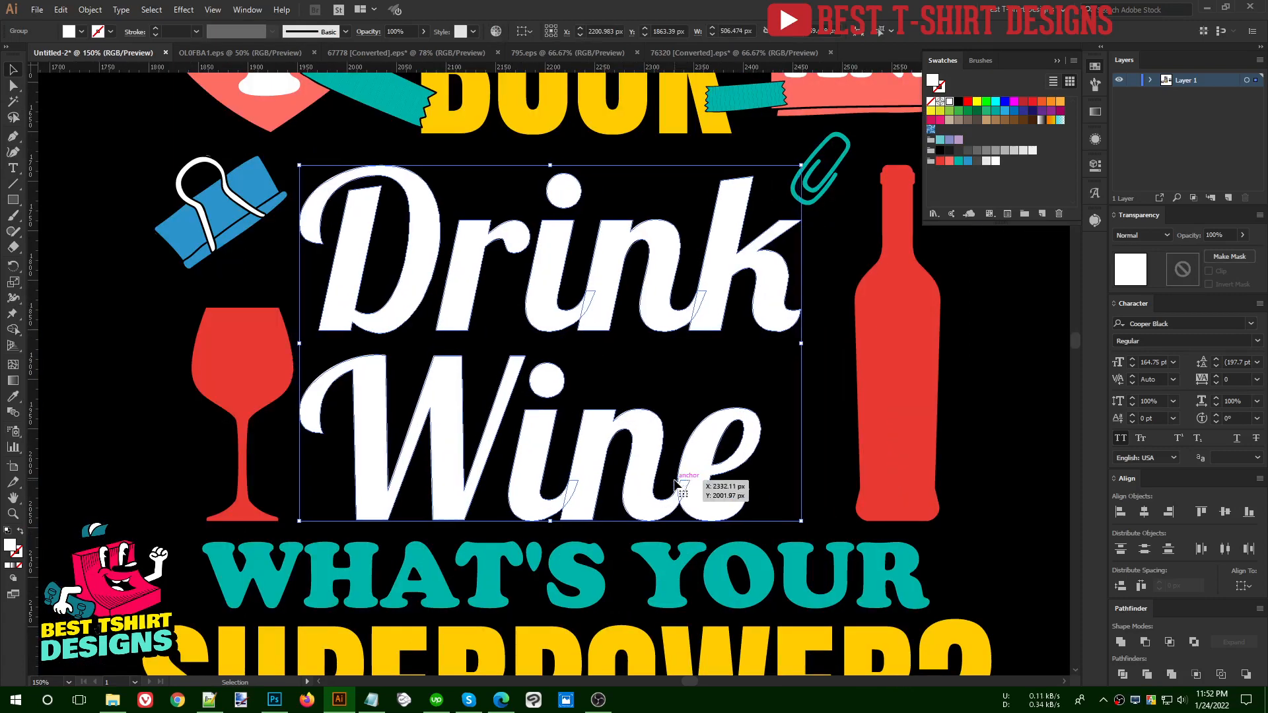
- Paste a copy of the "Drink Wine" lettering behind the original, shift it 8 px to the right and fill it coral as a shadow
key("a")
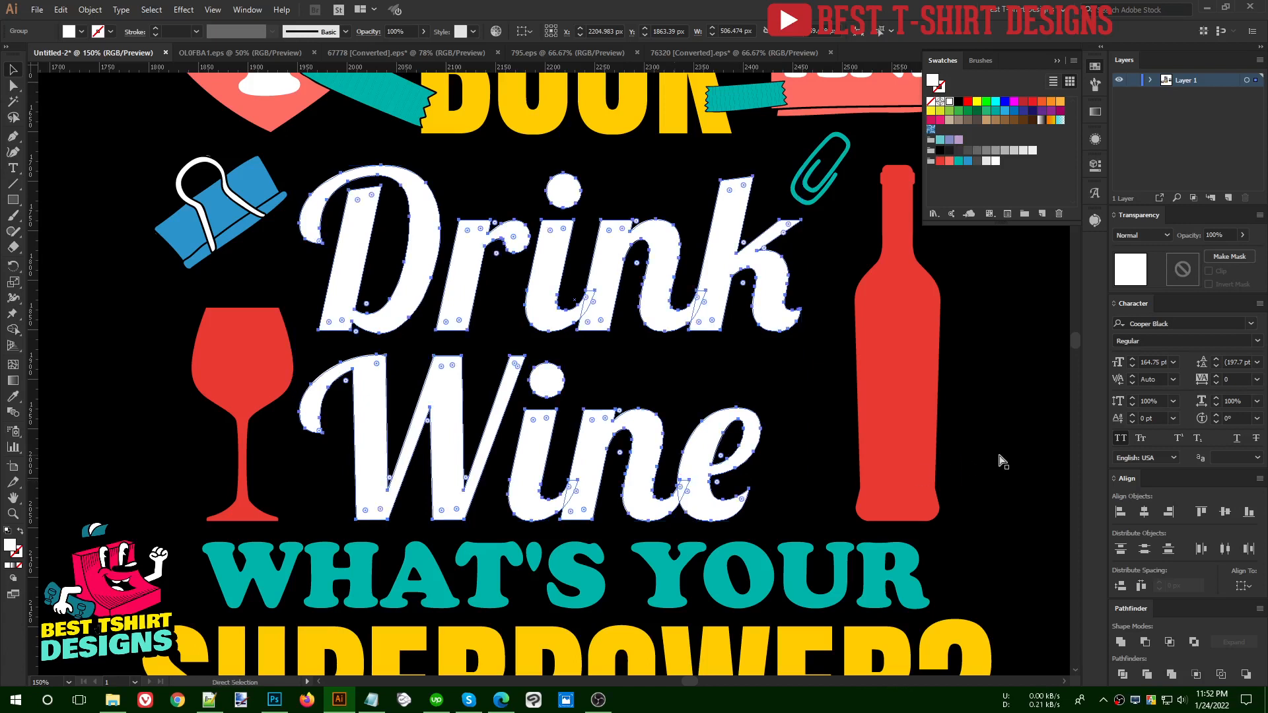
key("v")
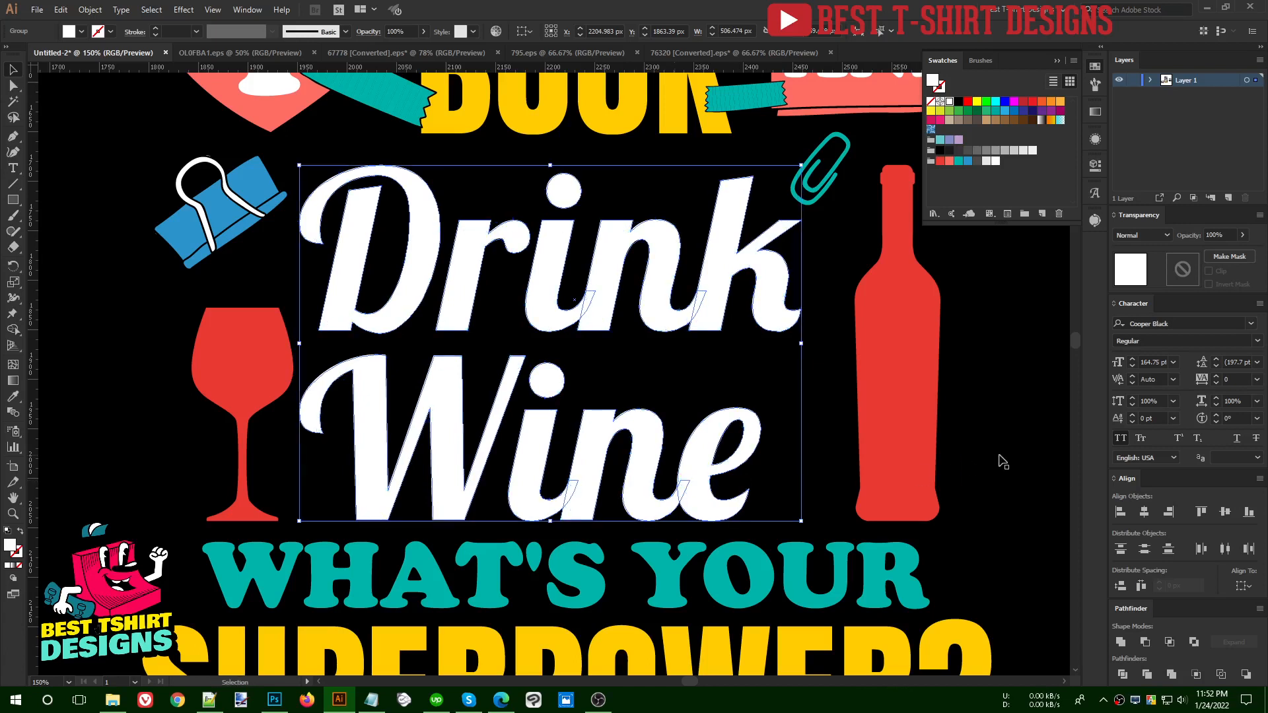
key("Right")
key("Right")
key("Right")
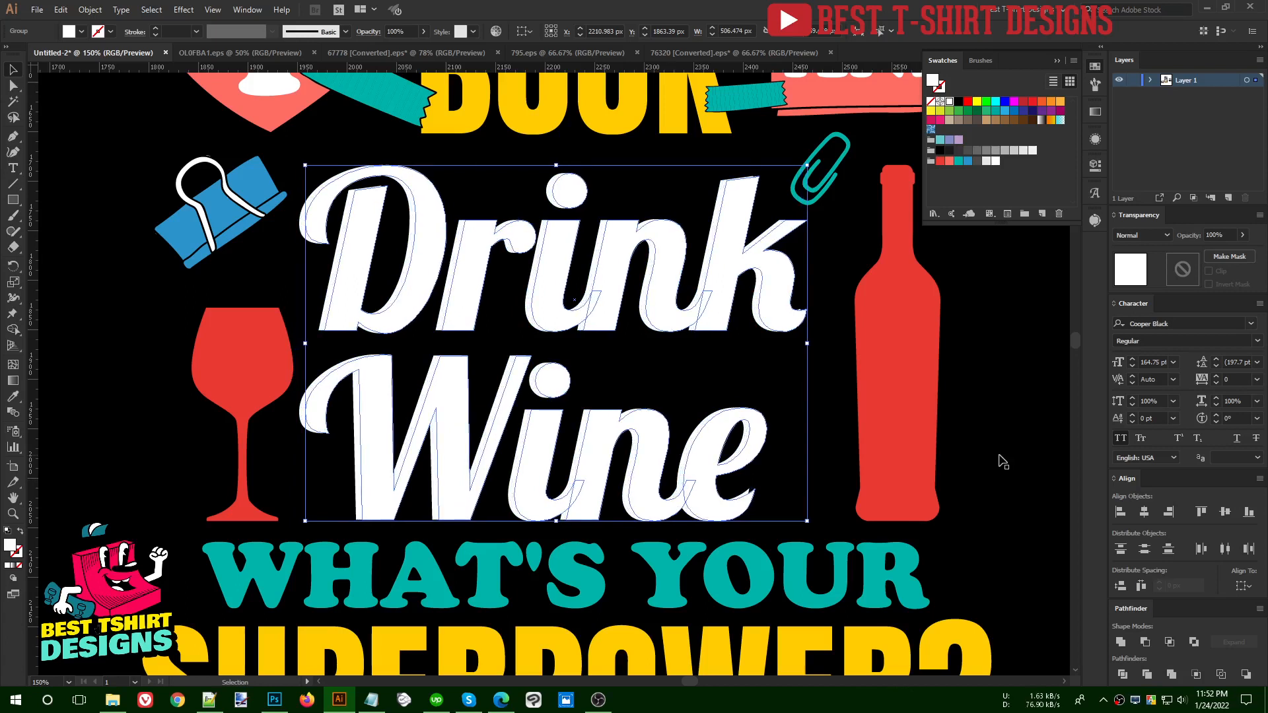
key("Right")
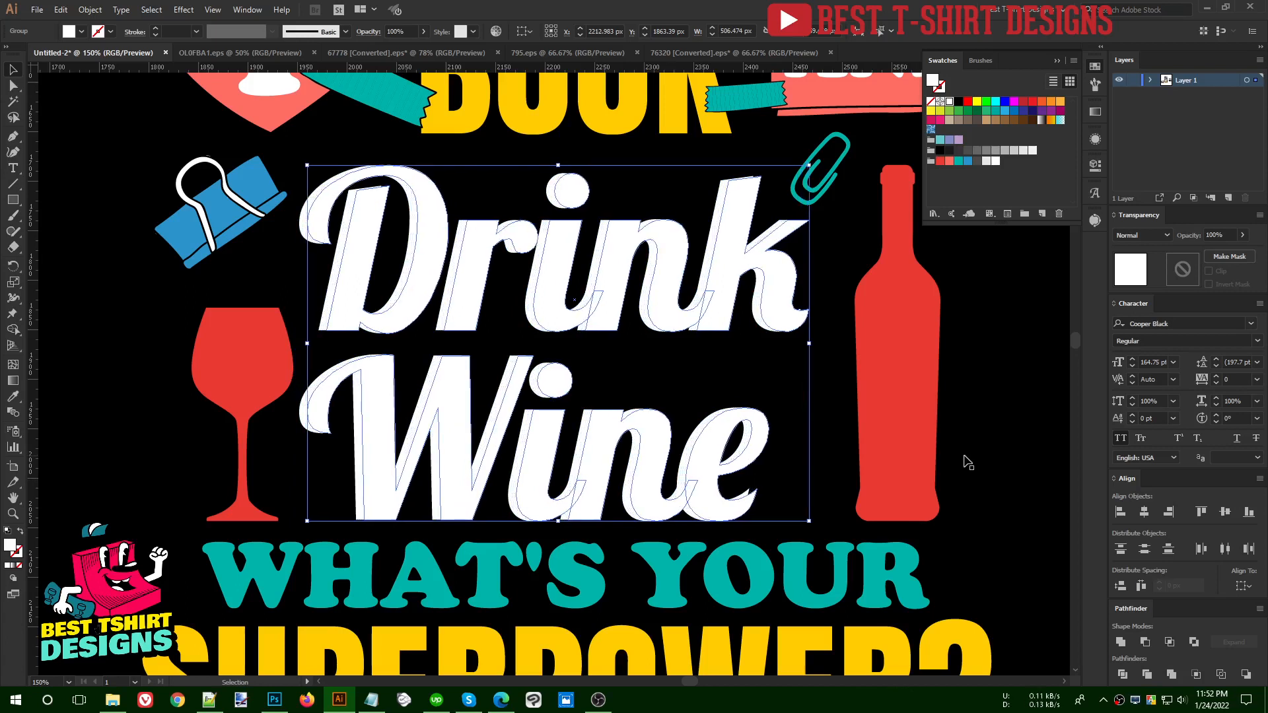
left_click(949, 161)
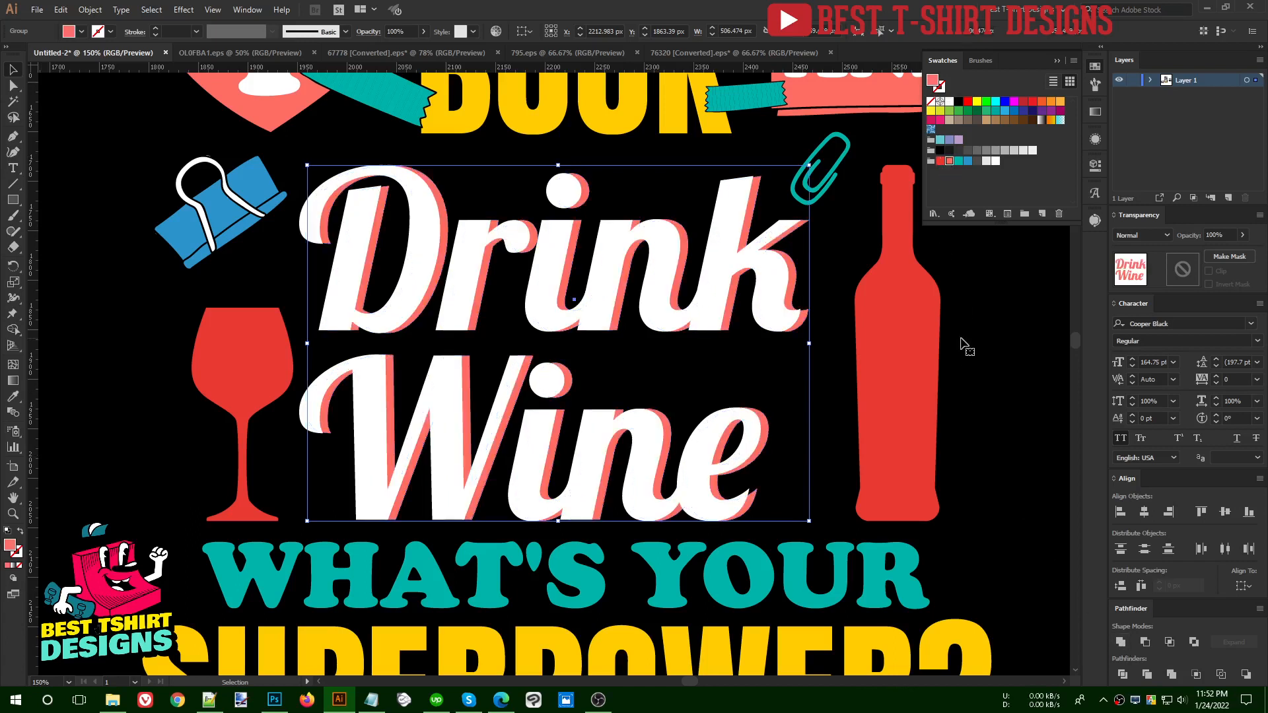
left_click(964, 343)
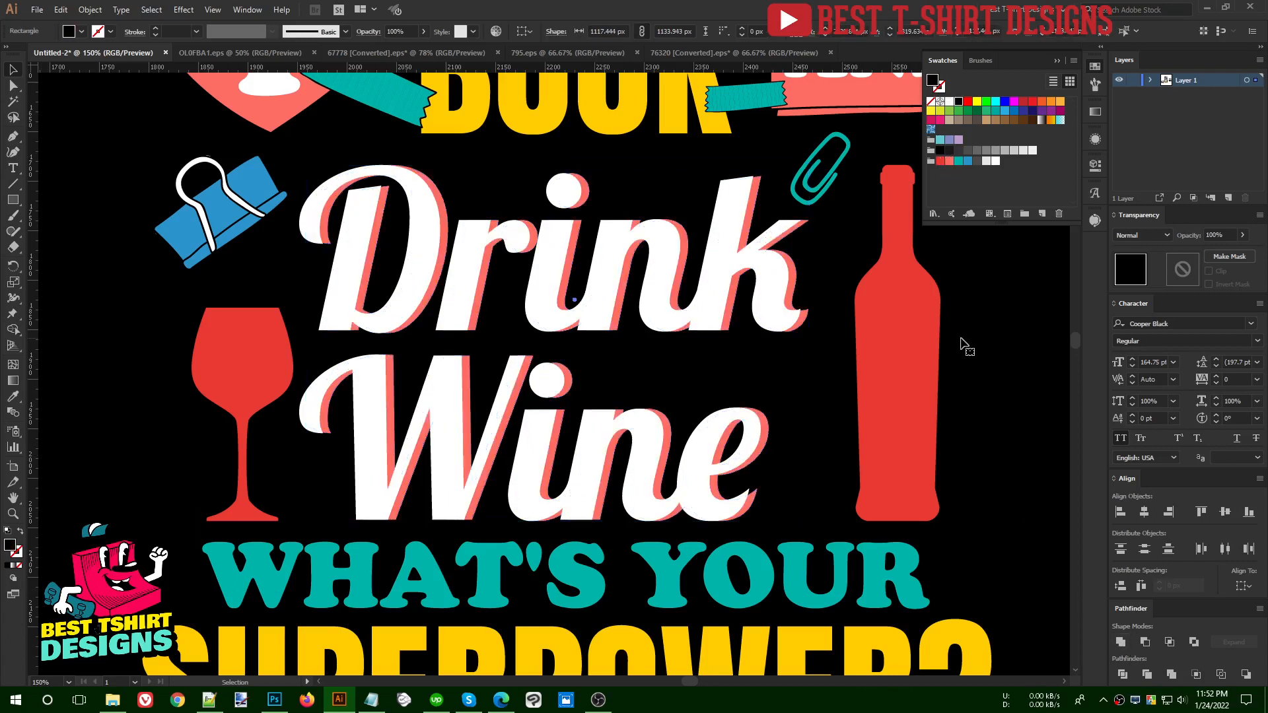
- Offset the white "Drink Wine" lettering outward by 4 px with mitre joins and unite the offset shapes
left_click(720, 305)
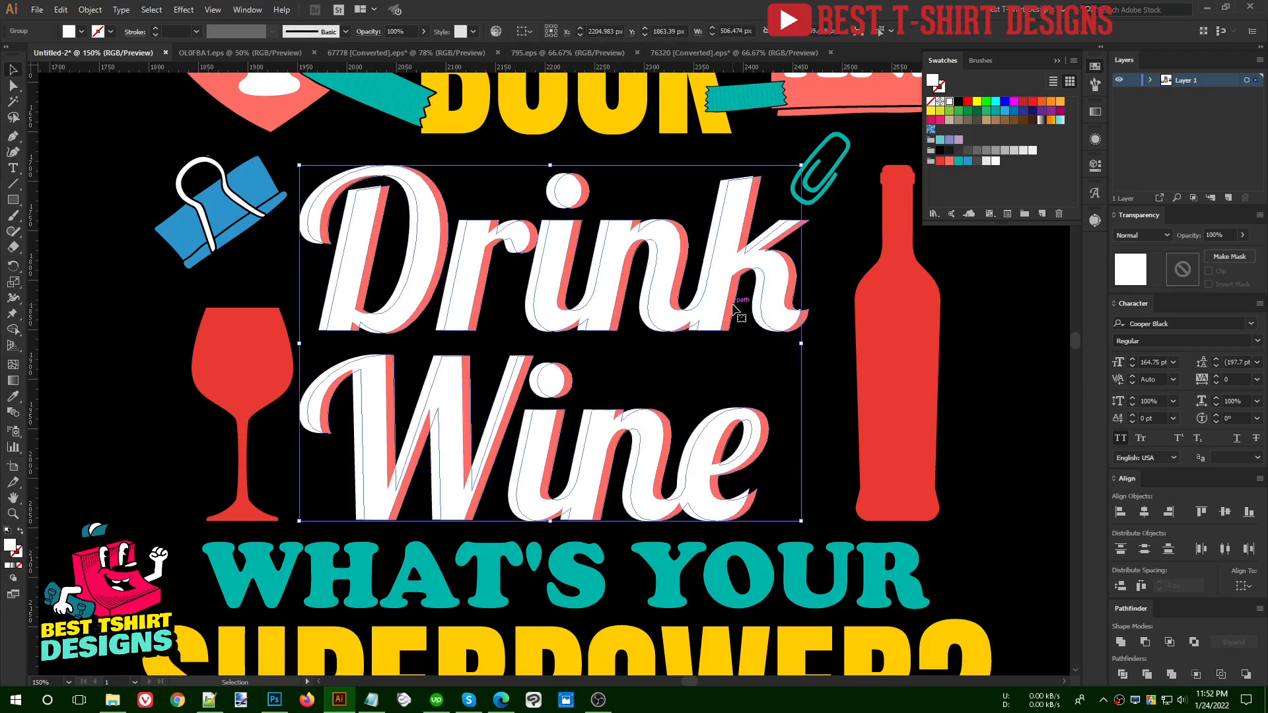
key("ctrl+2")
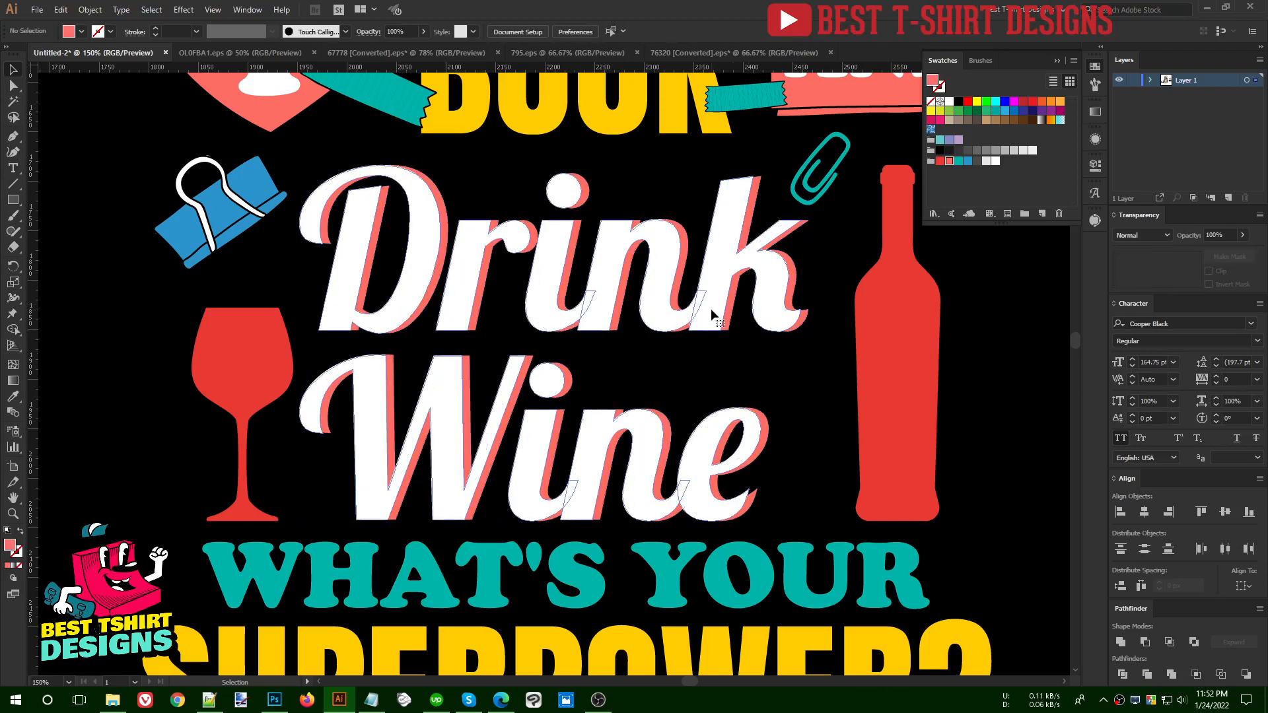
left_click(711, 311)
key("ctrl+alt+o")
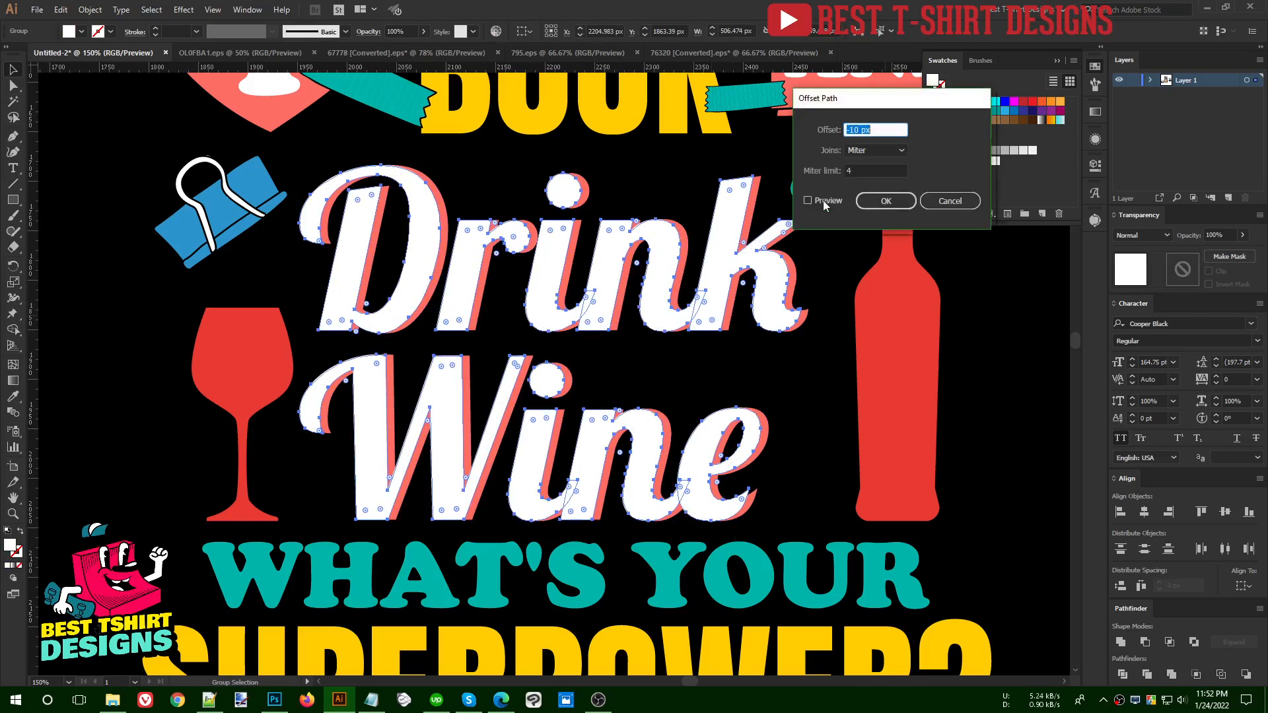
left_click(822, 200)
scroll(867, 129, "up", 12)
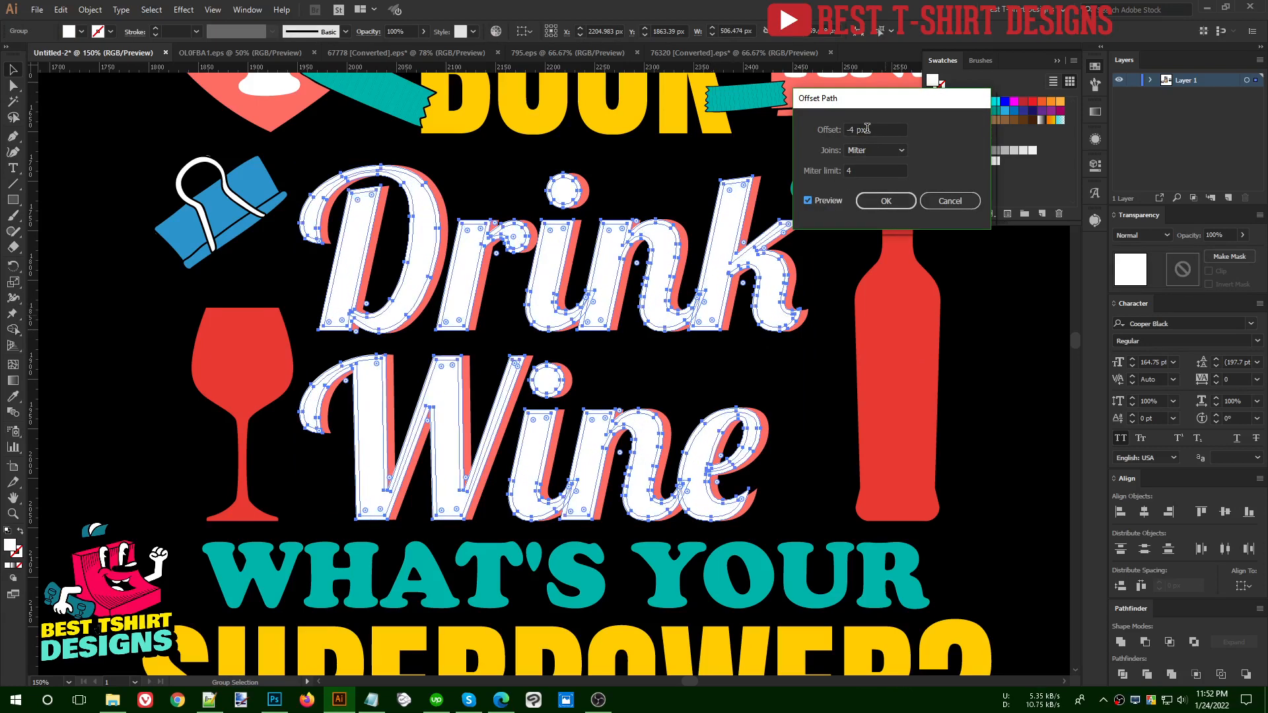
scroll(867, 129, "up", 1)
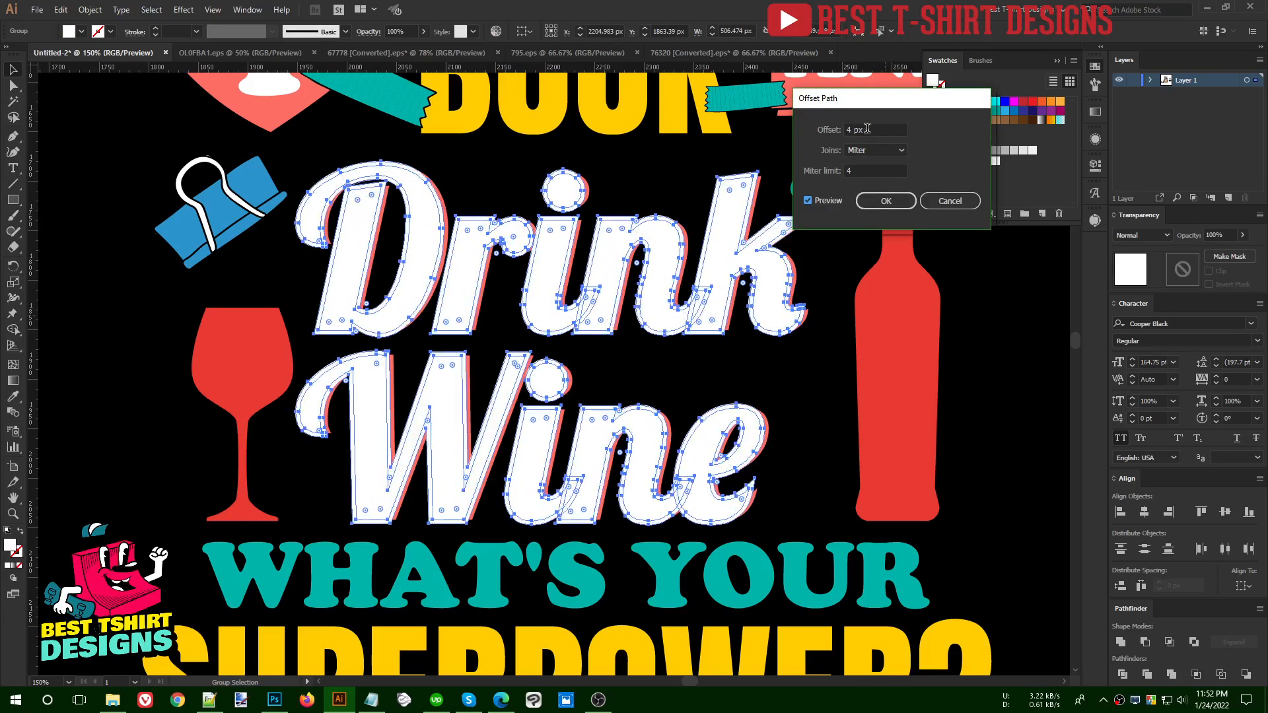
left_click(885, 201)
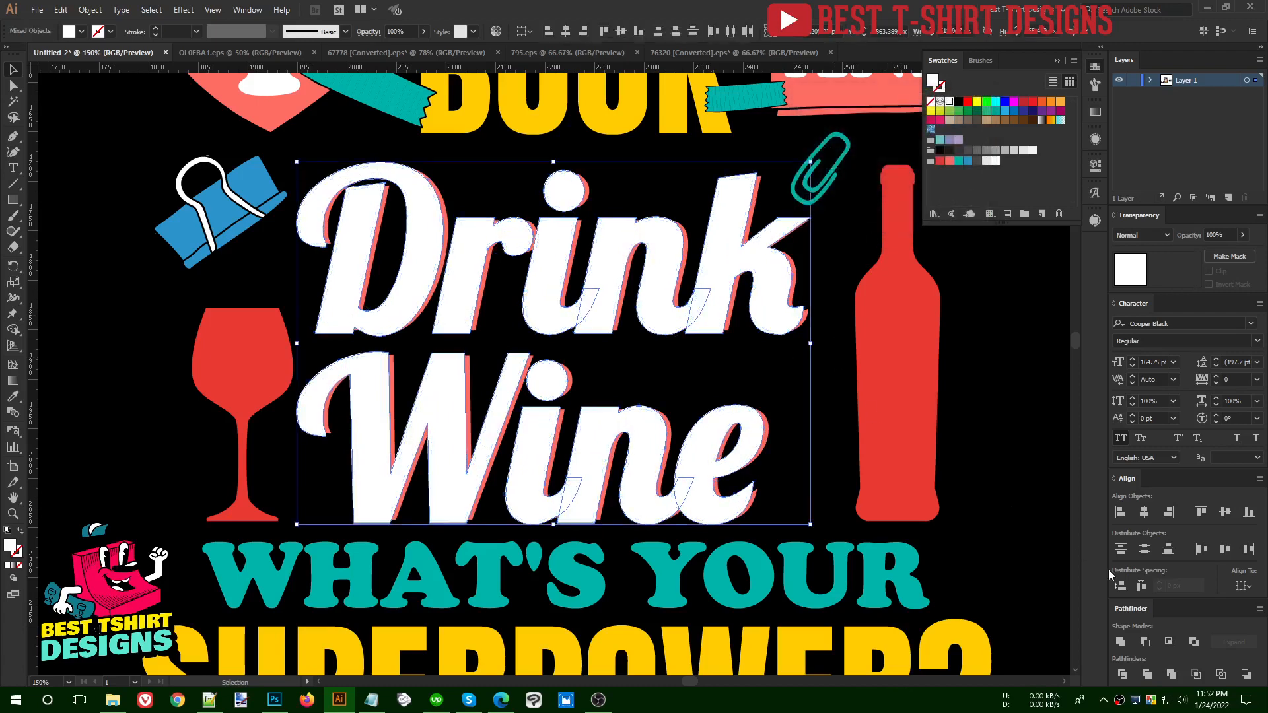
left_click(1121, 642)
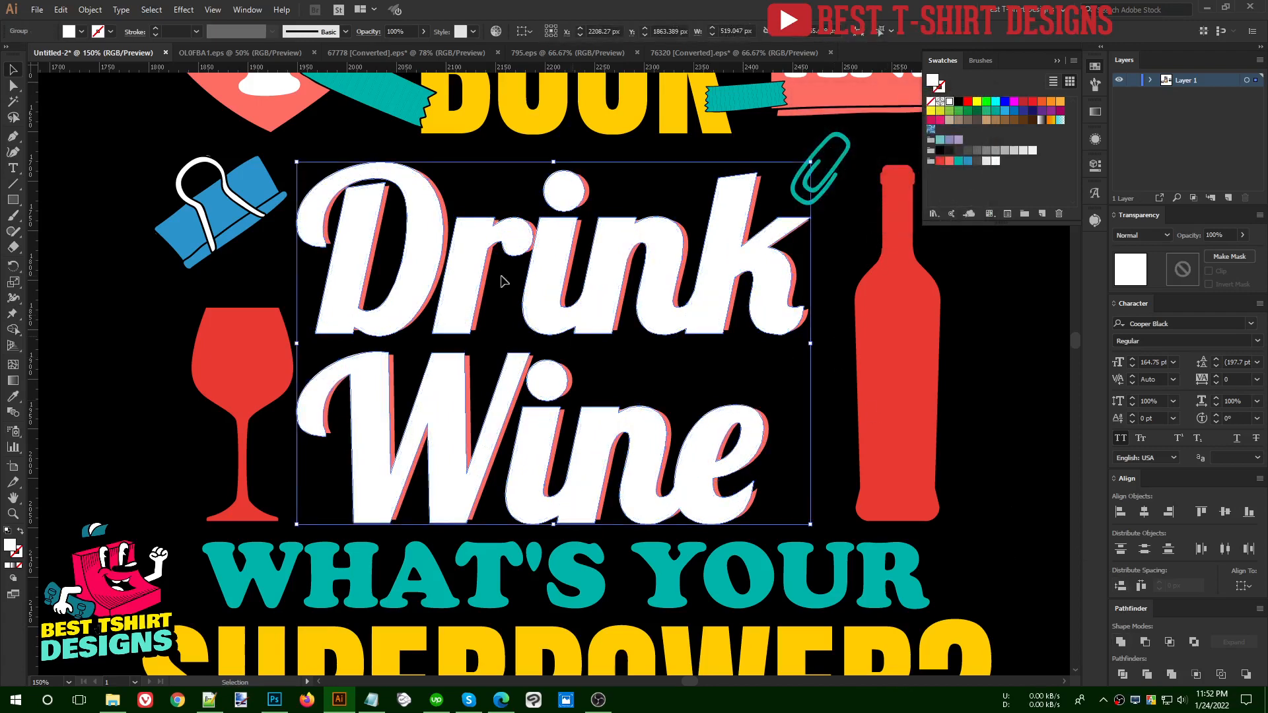
- Fill the enlarged "Drink Wine" outline teal and place it between the white lettering and the coral shadow
left_click(959, 161)
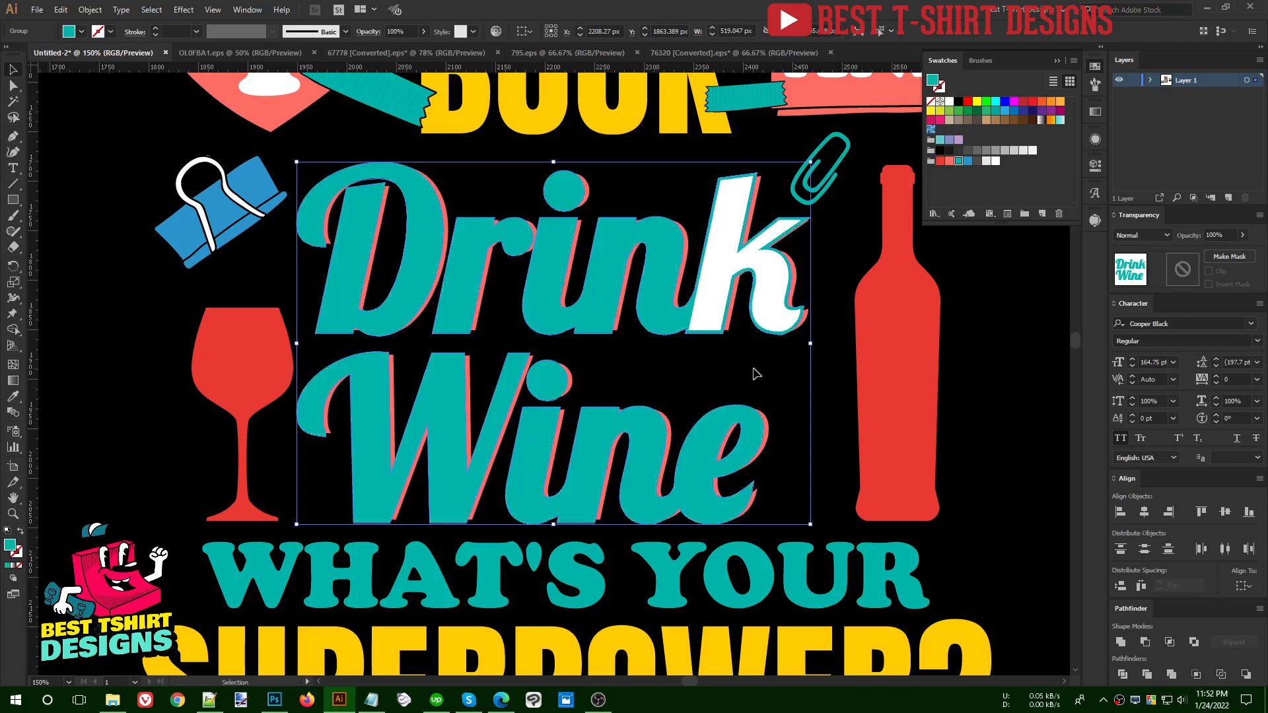
key("Delete")
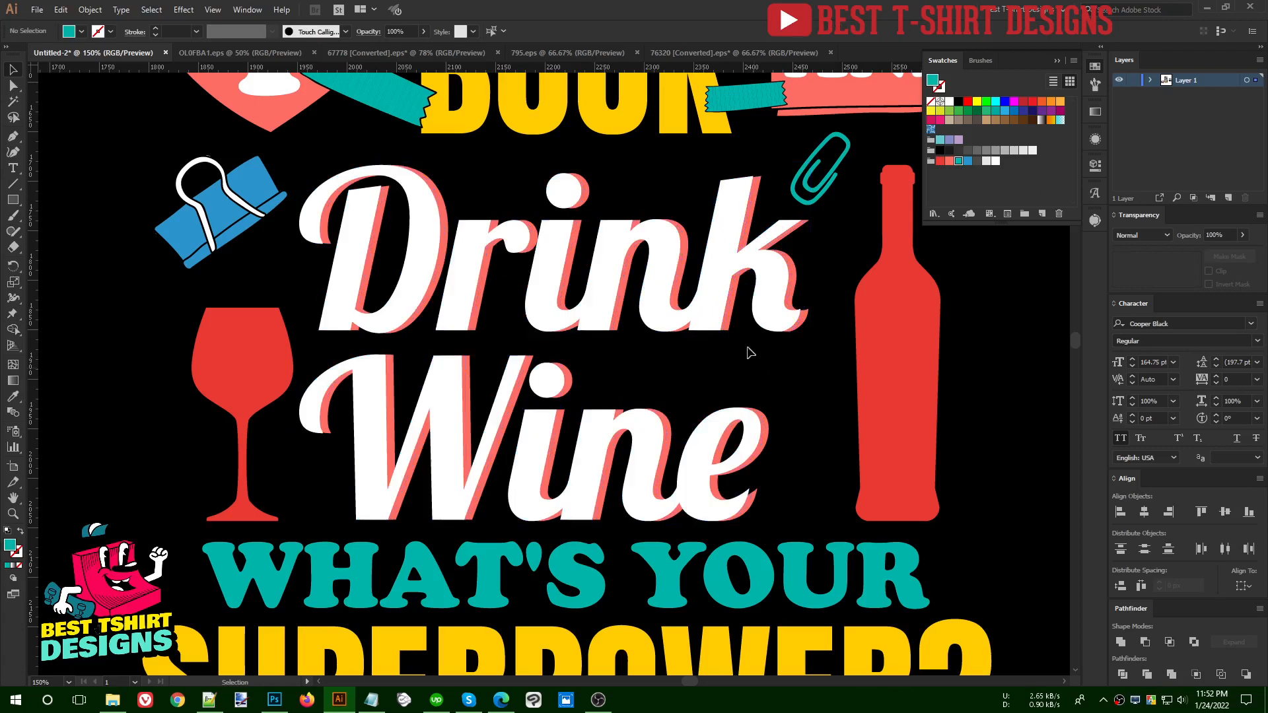
left_click(733, 317)
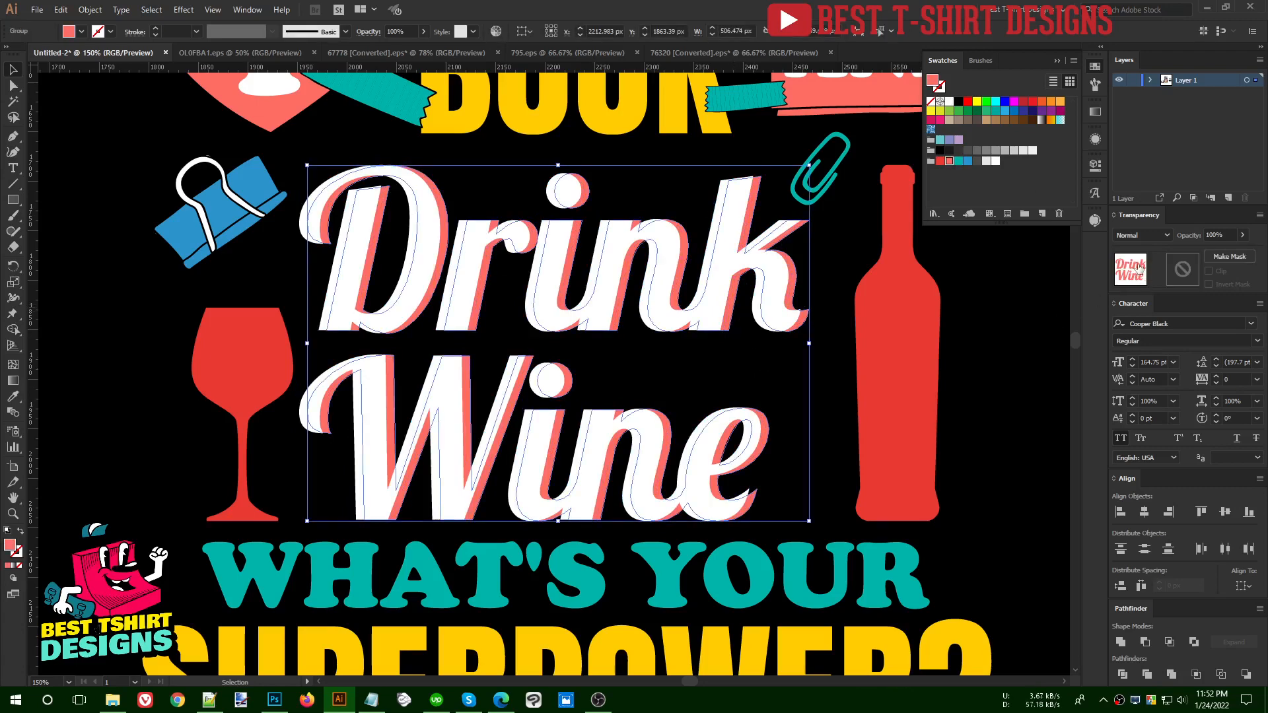
key("a")
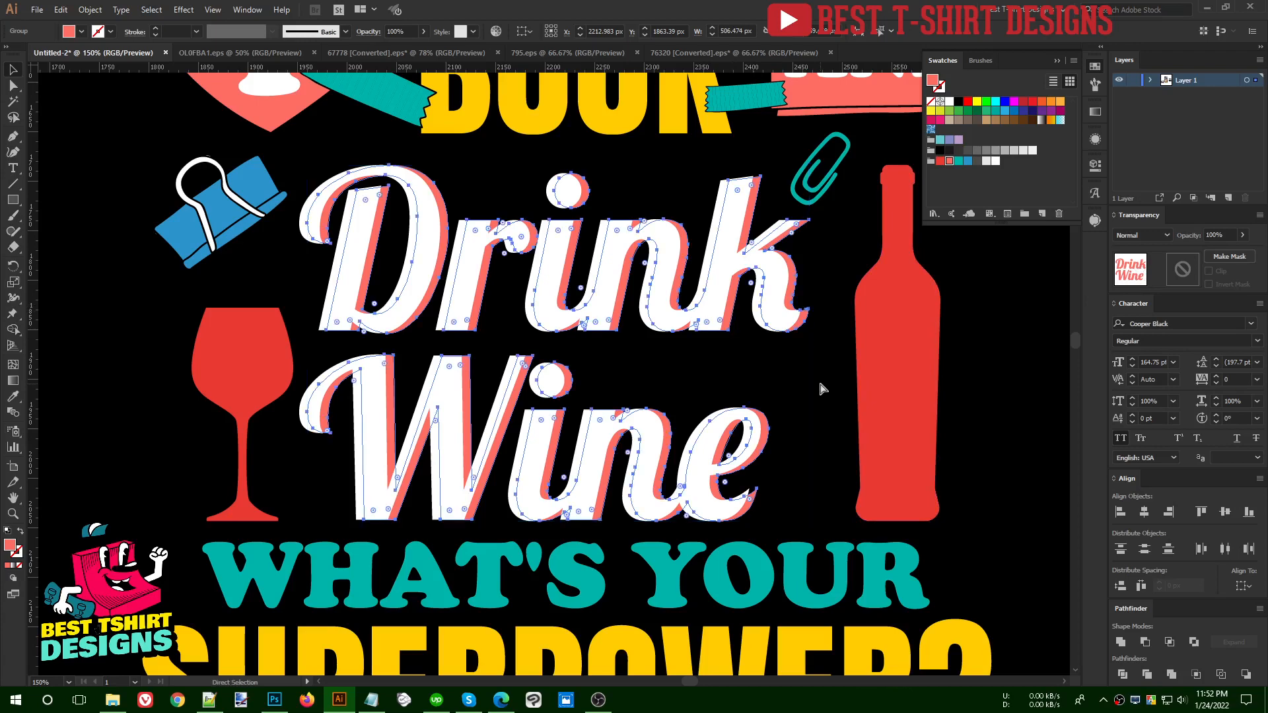
key("ctrl+f")
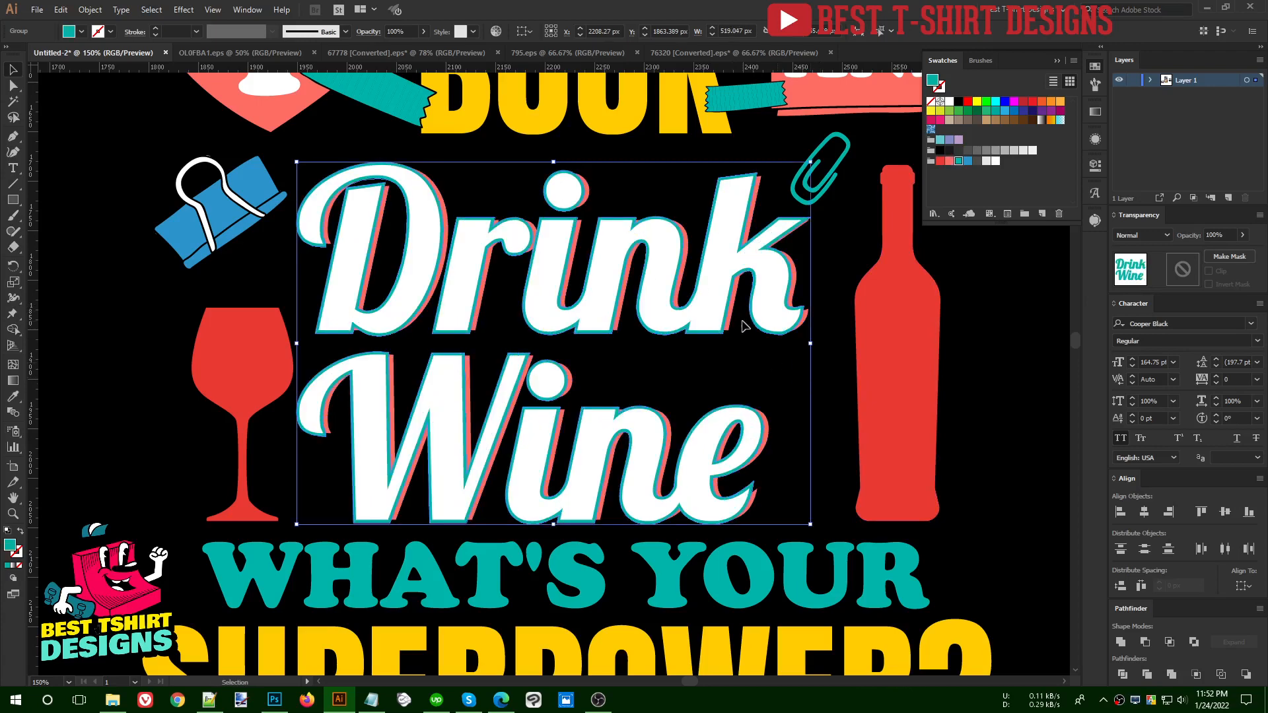
- Subtract the teal outline from the coral "Drink Wine" shadow with Minus Front and expand the resulting compound shape
scroll(741, 325, "up", 3)
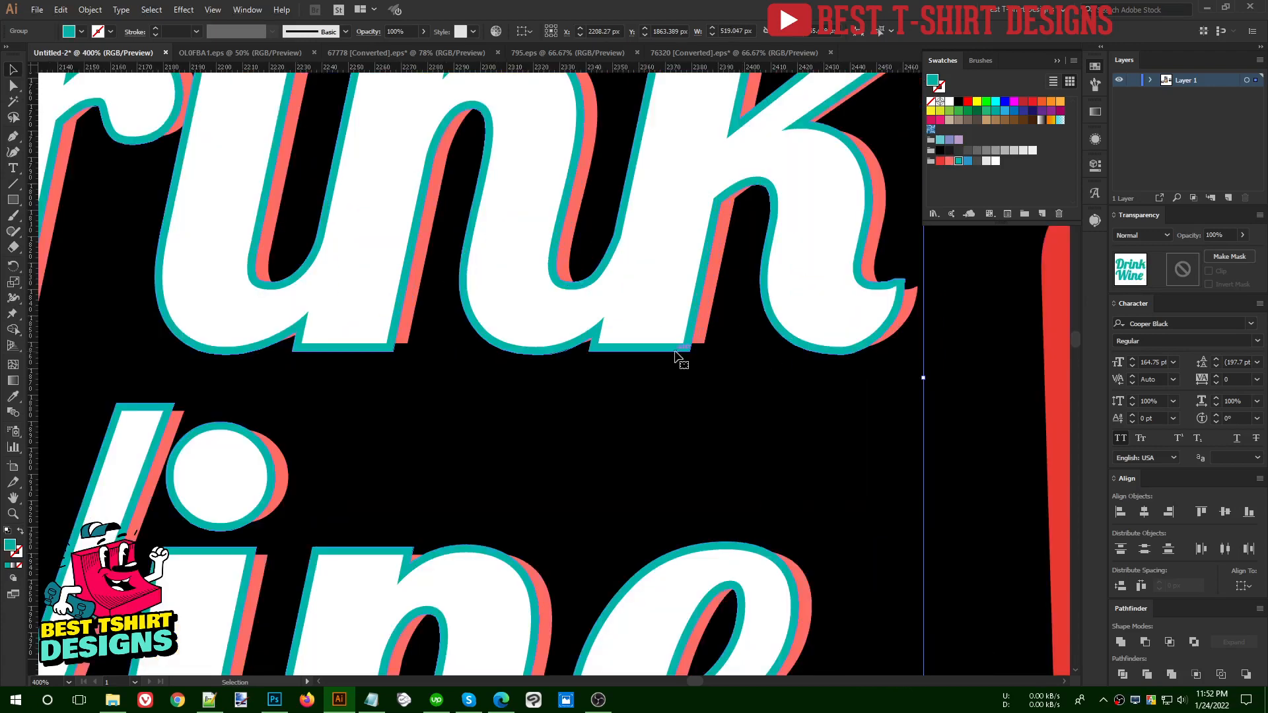
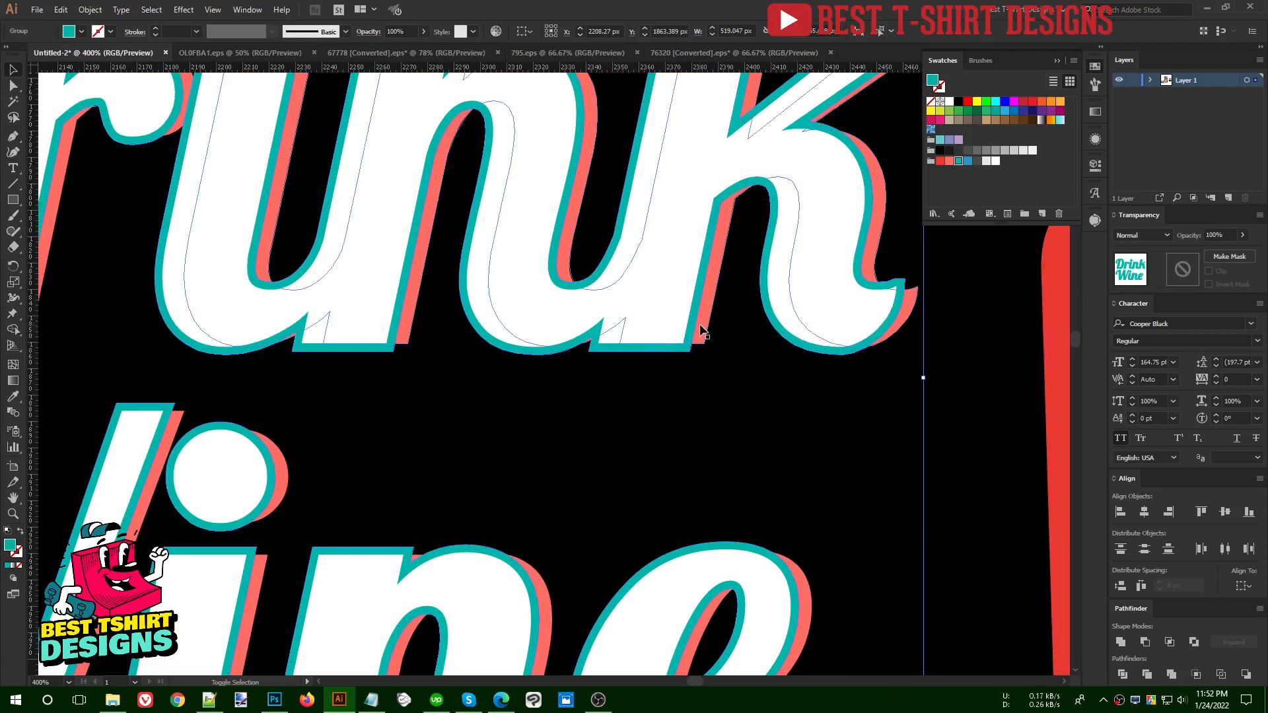
key("ctrl+a")
scroll(672, 307, "down", 2)
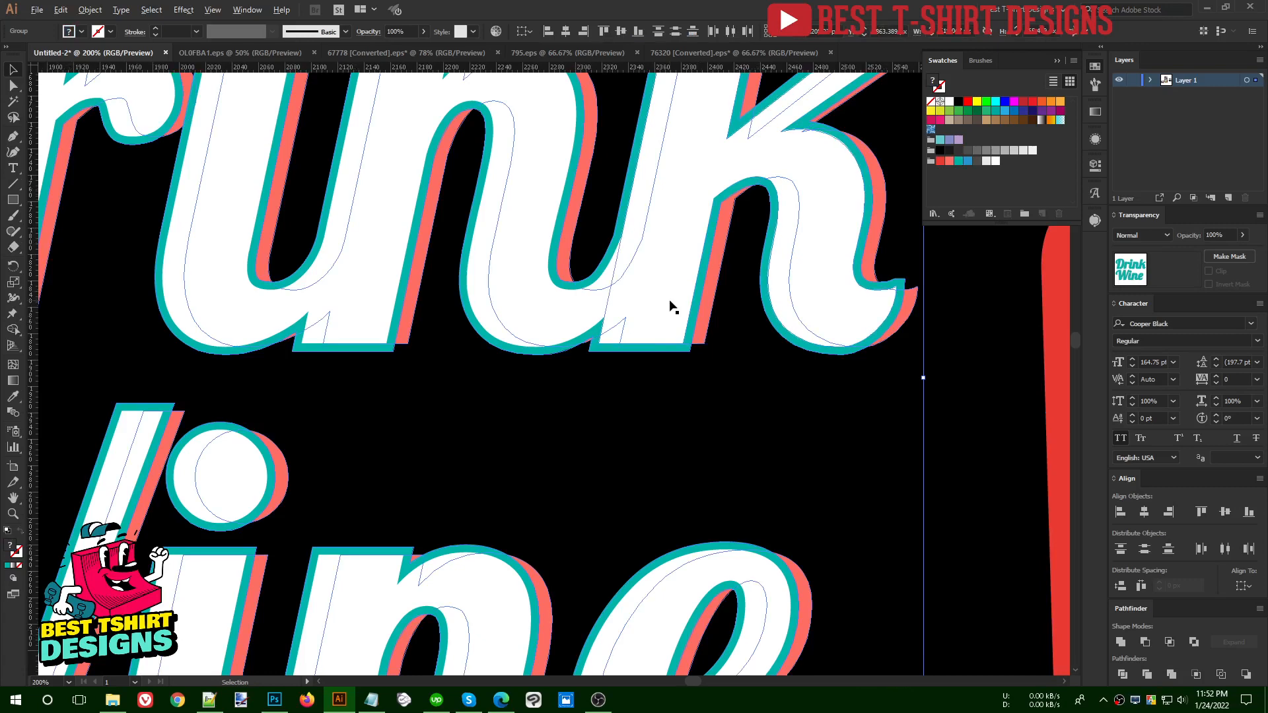
scroll(786, 357, "down", 1)
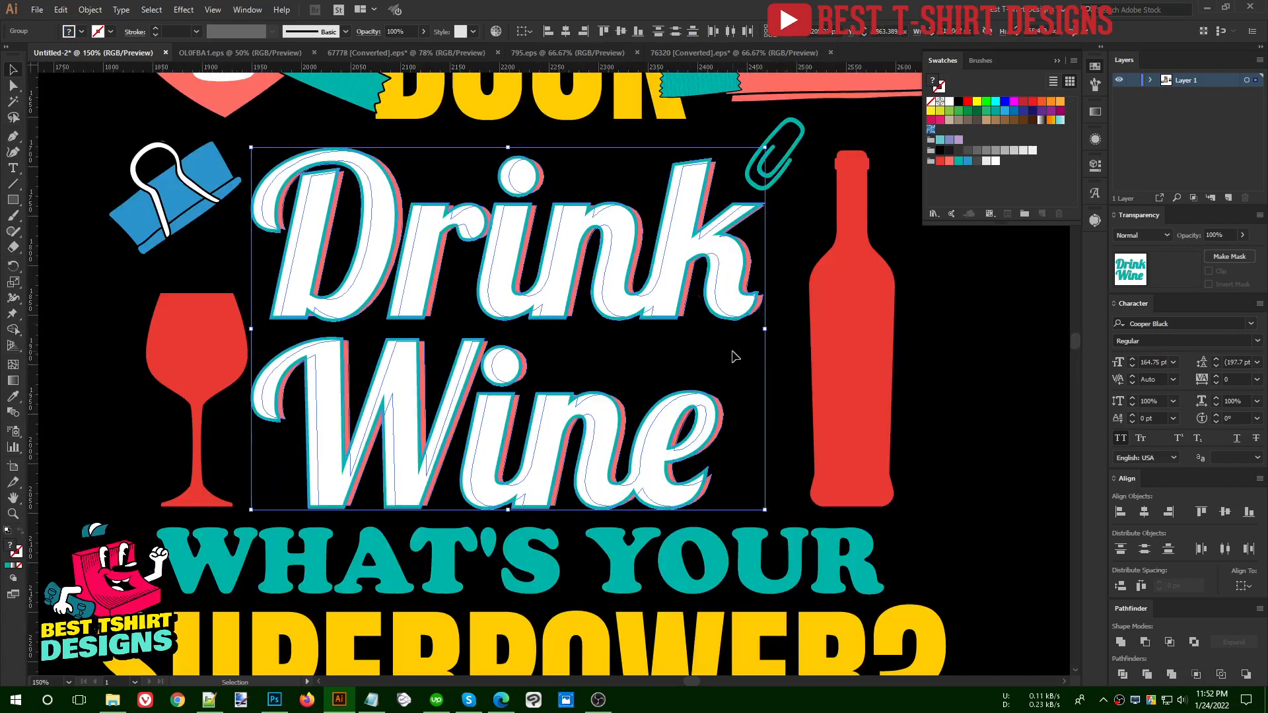
left_click(1147, 644)
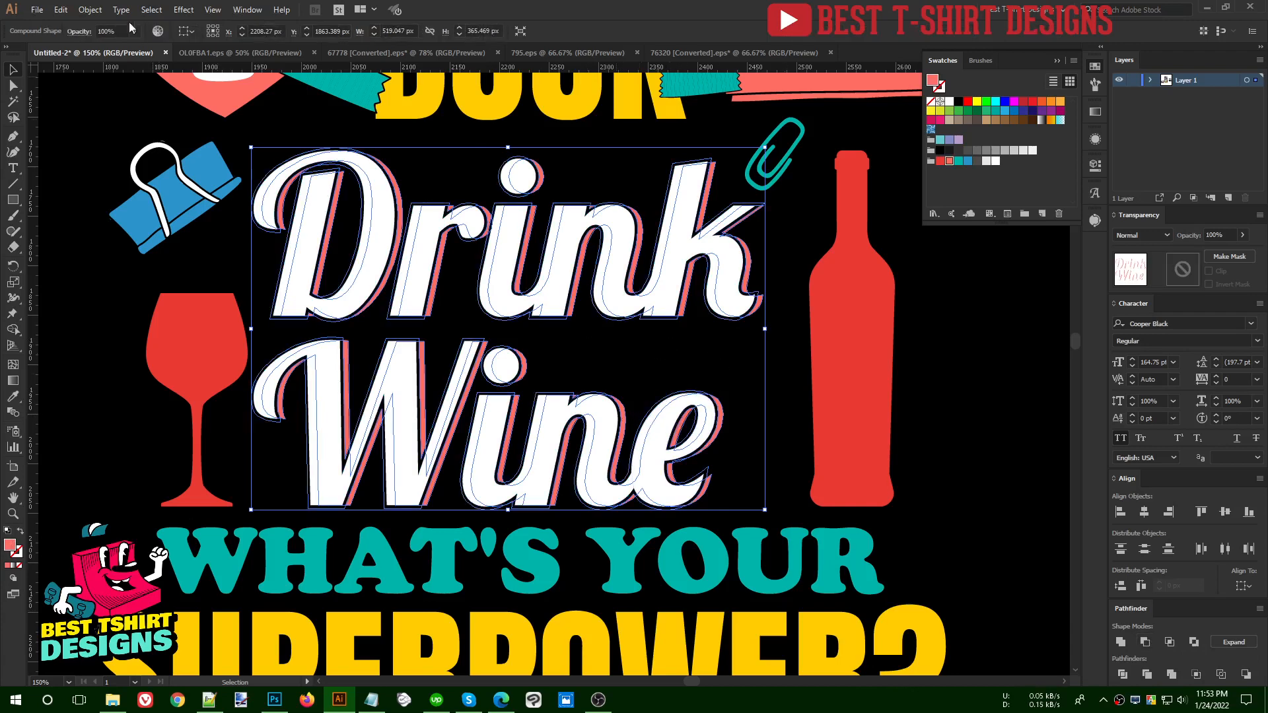
left_click(86, 10)
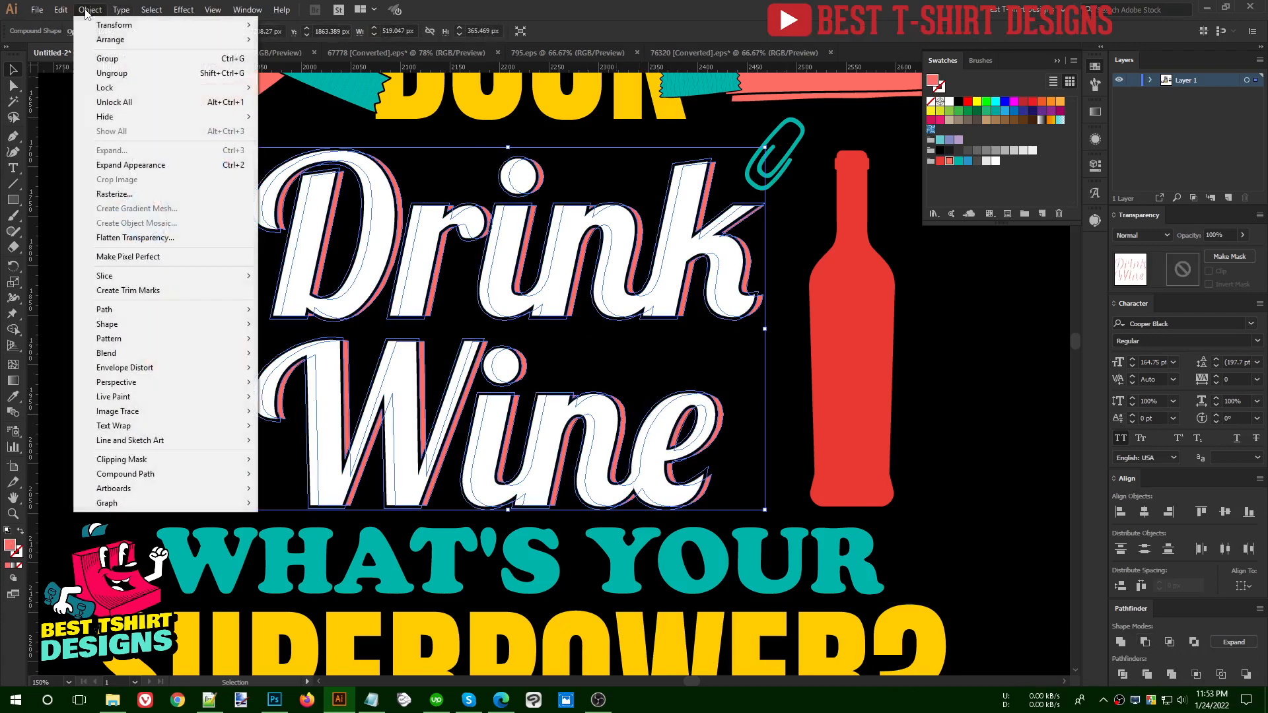
left_click(133, 159)
left_click(674, 345)
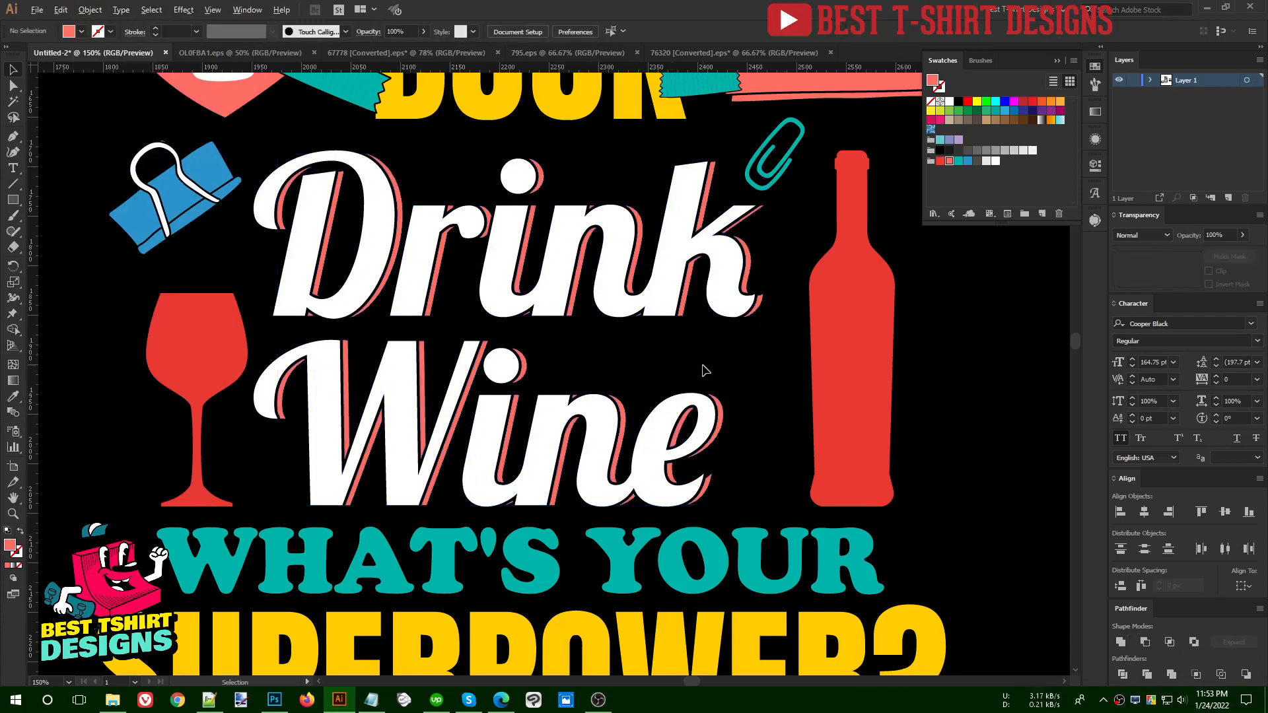
- Remove the light coral strip across the pushpin's base with the Shape Builder tool
scroll(705, 369, "down", 1)
scroll(740, 406, "up", 1)
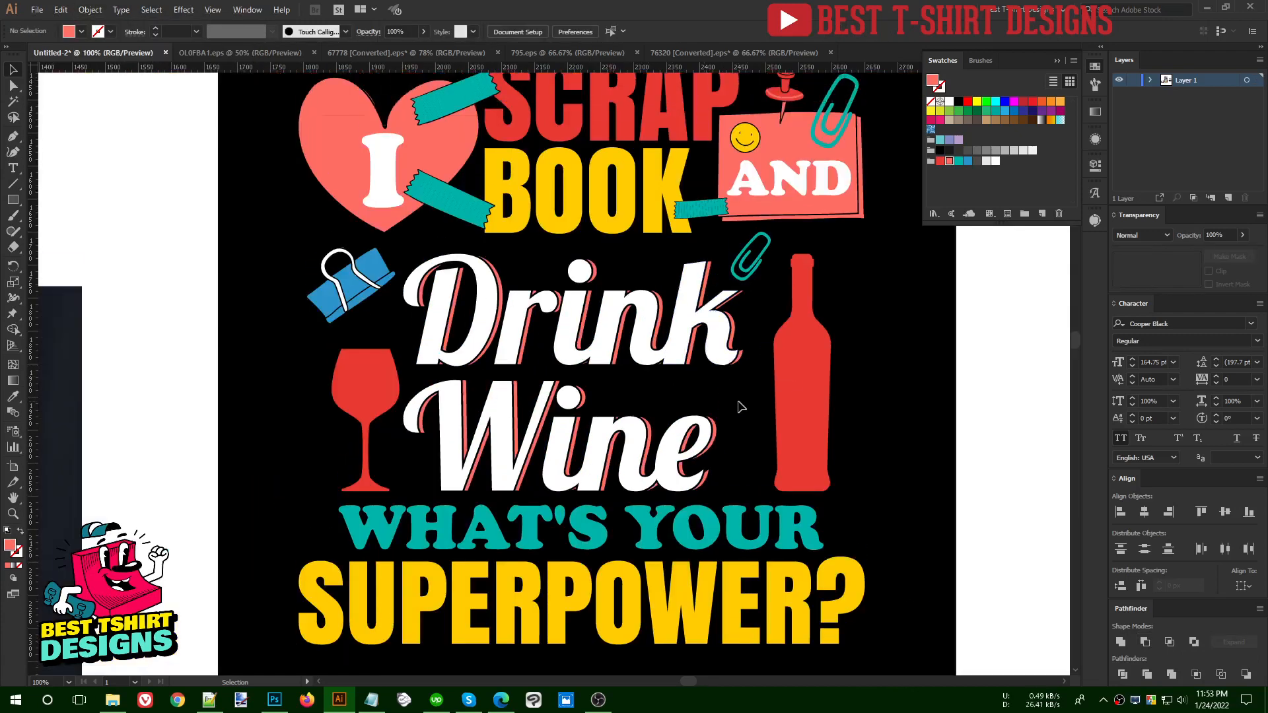
scroll(739, 406, "up", 1)
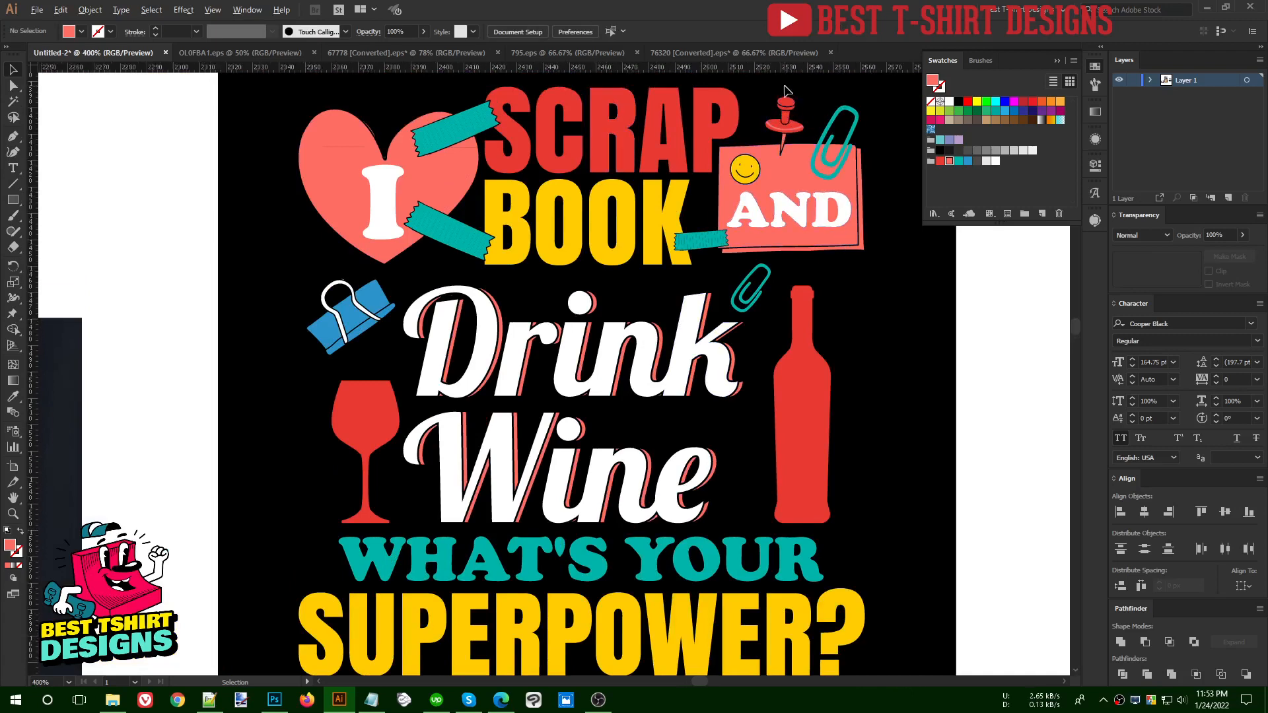
scroll(786, 93, "up", 4)
scroll(801, 244, "up", 2)
left_click(784, 257)
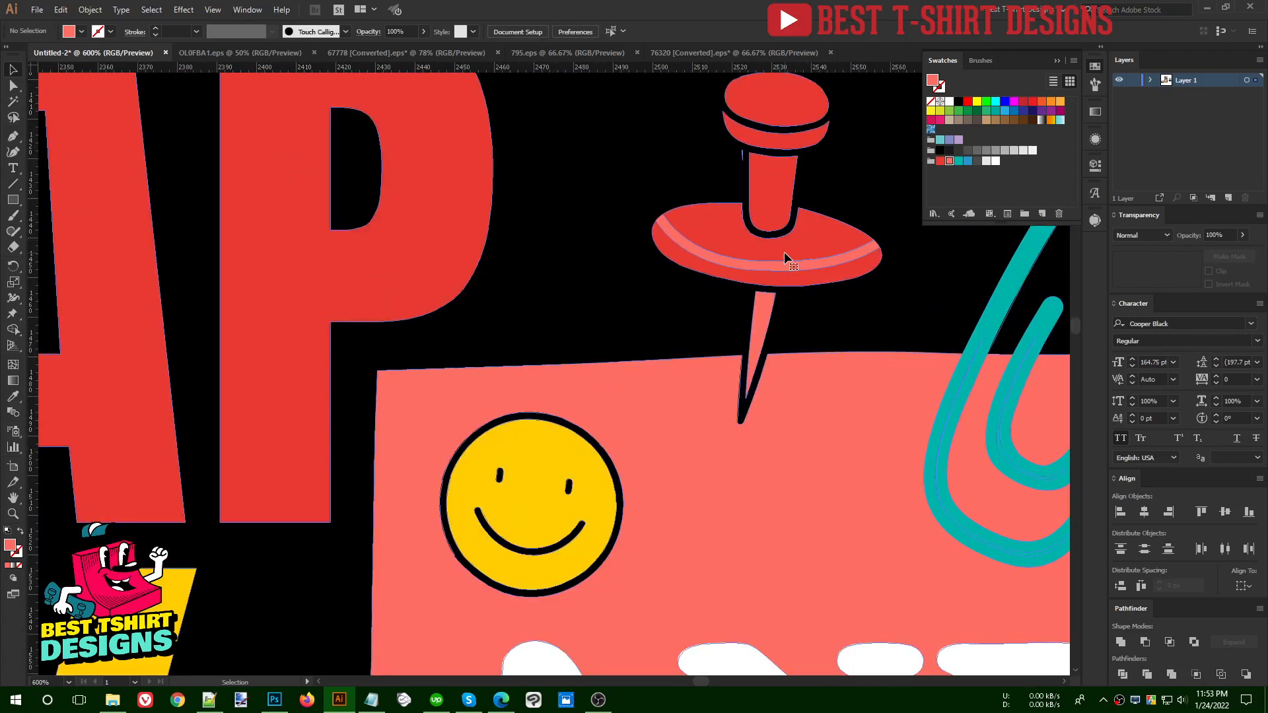
key("shift+m")
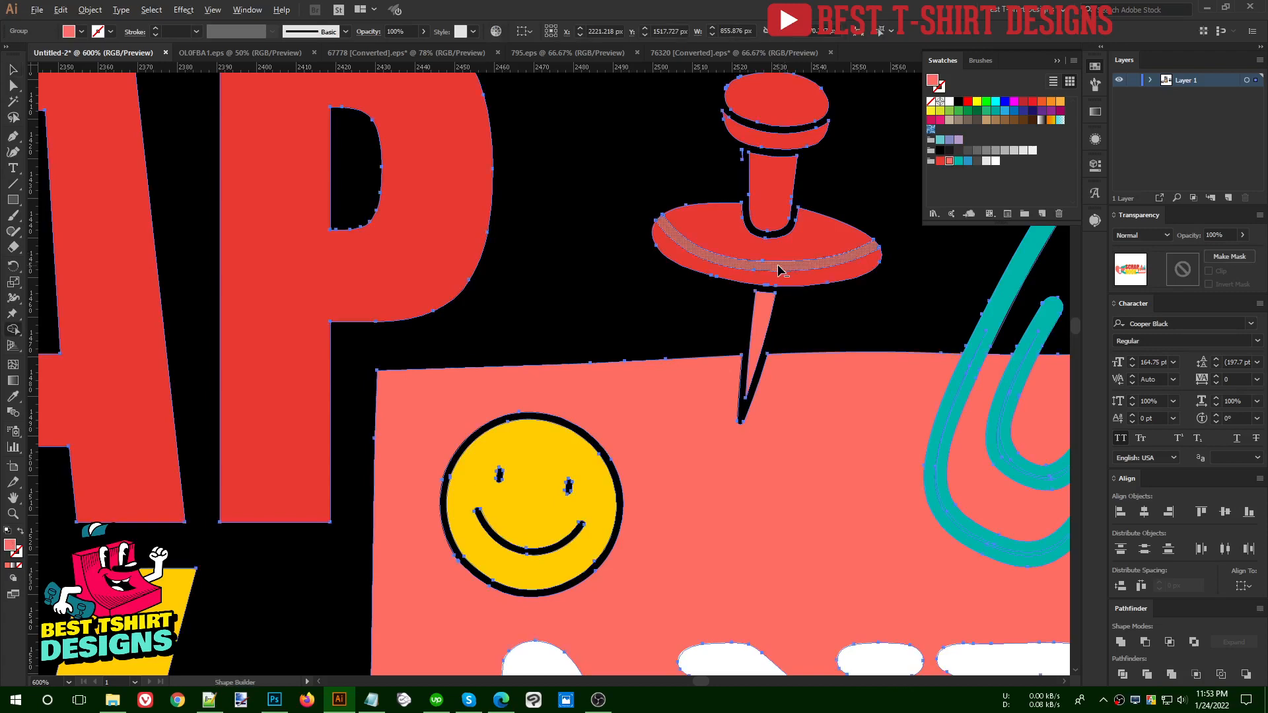
key("v")
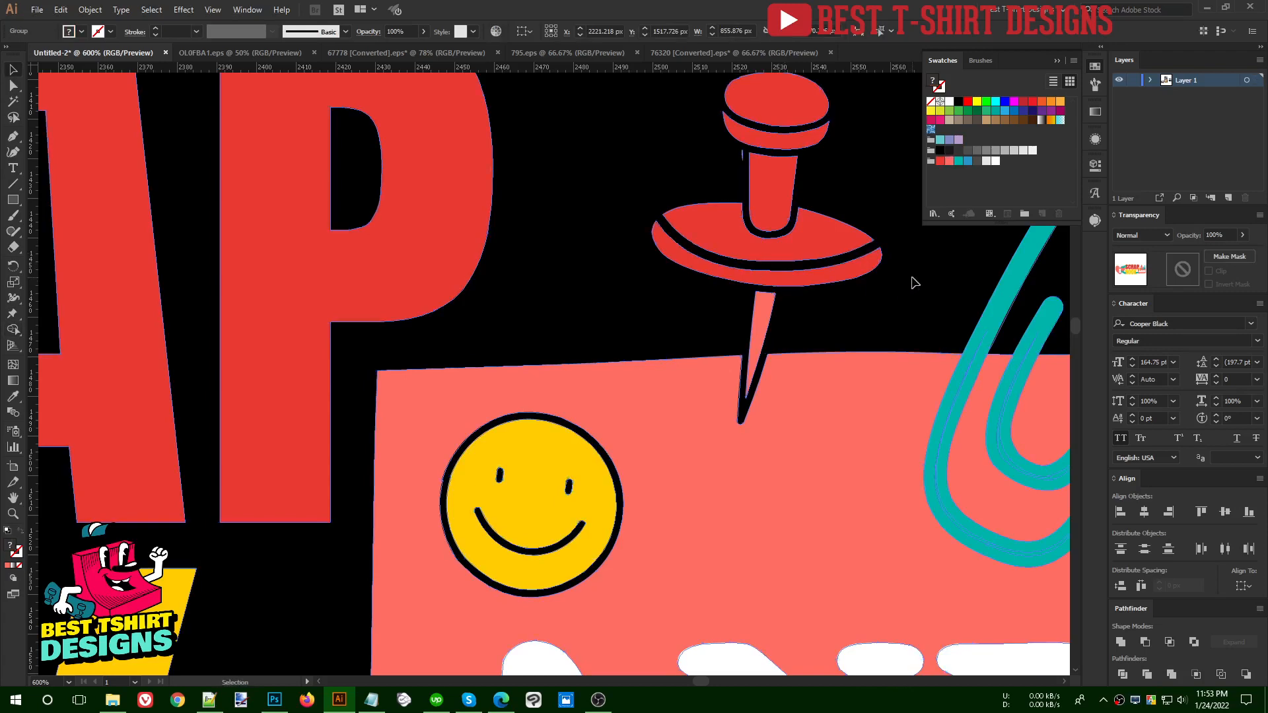
key("ctrl+shift+a")
scroll(735, 261, "down", 5)
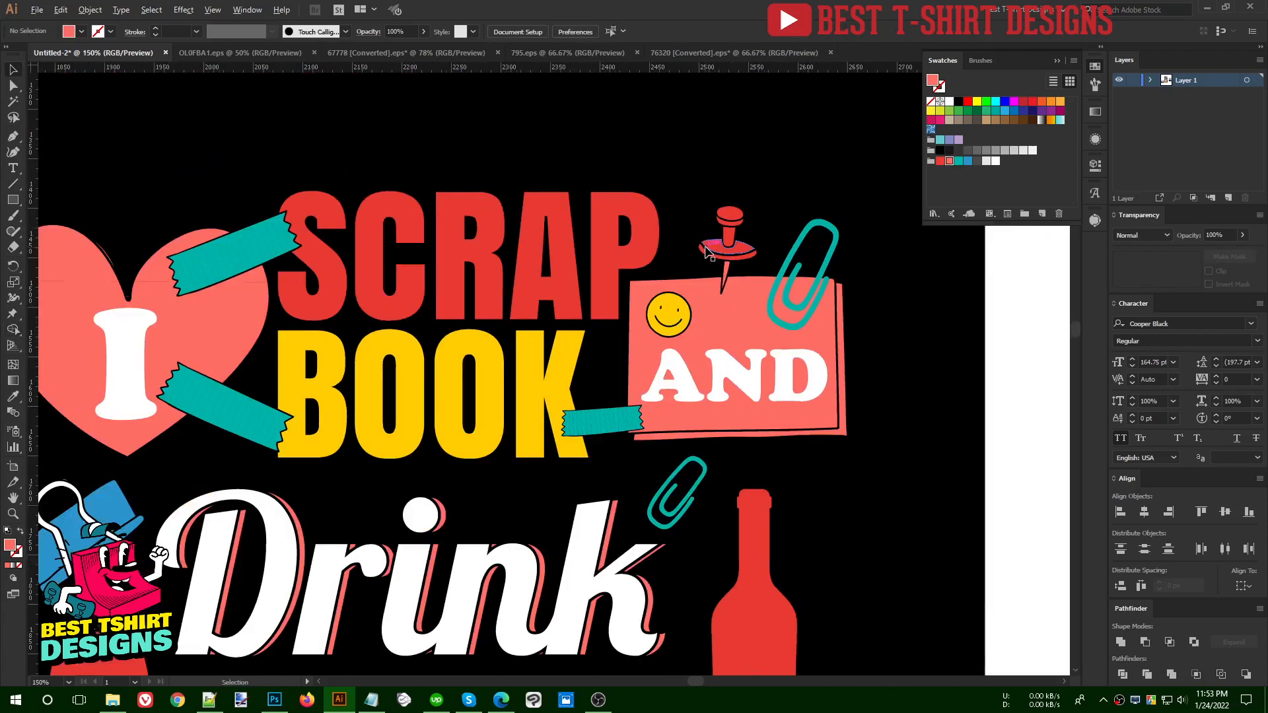
- Ungroup the red wine glass and bottle beside the "Drink Wine" lettering
scroll(814, 423, "down", 3)
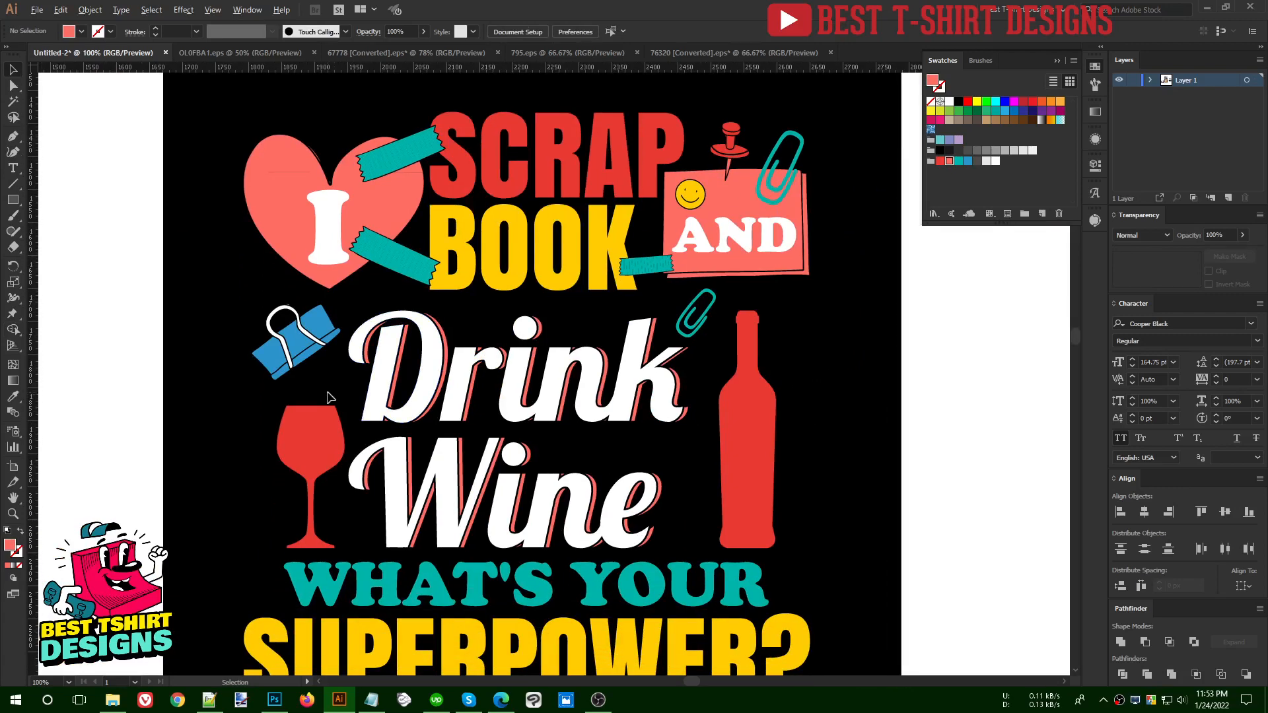
scroll(402, 333, "up", 1)
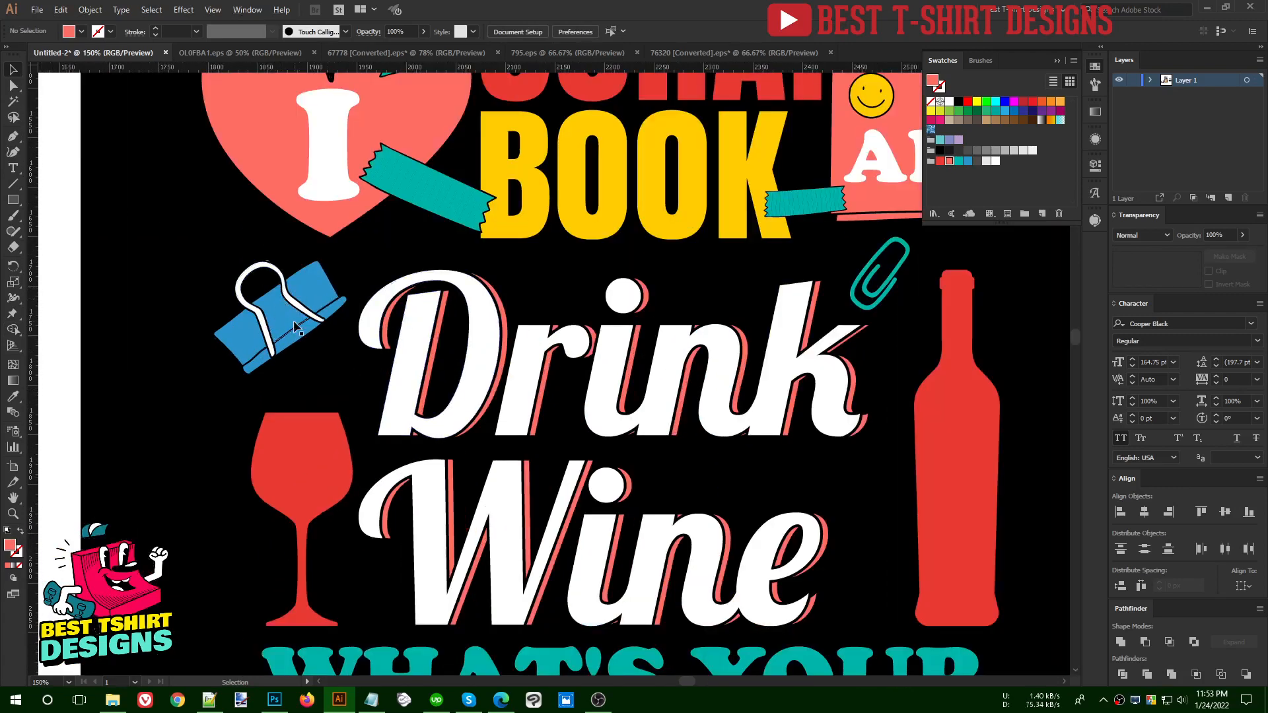
key("space")
scroll(562, 297, "down", 1)
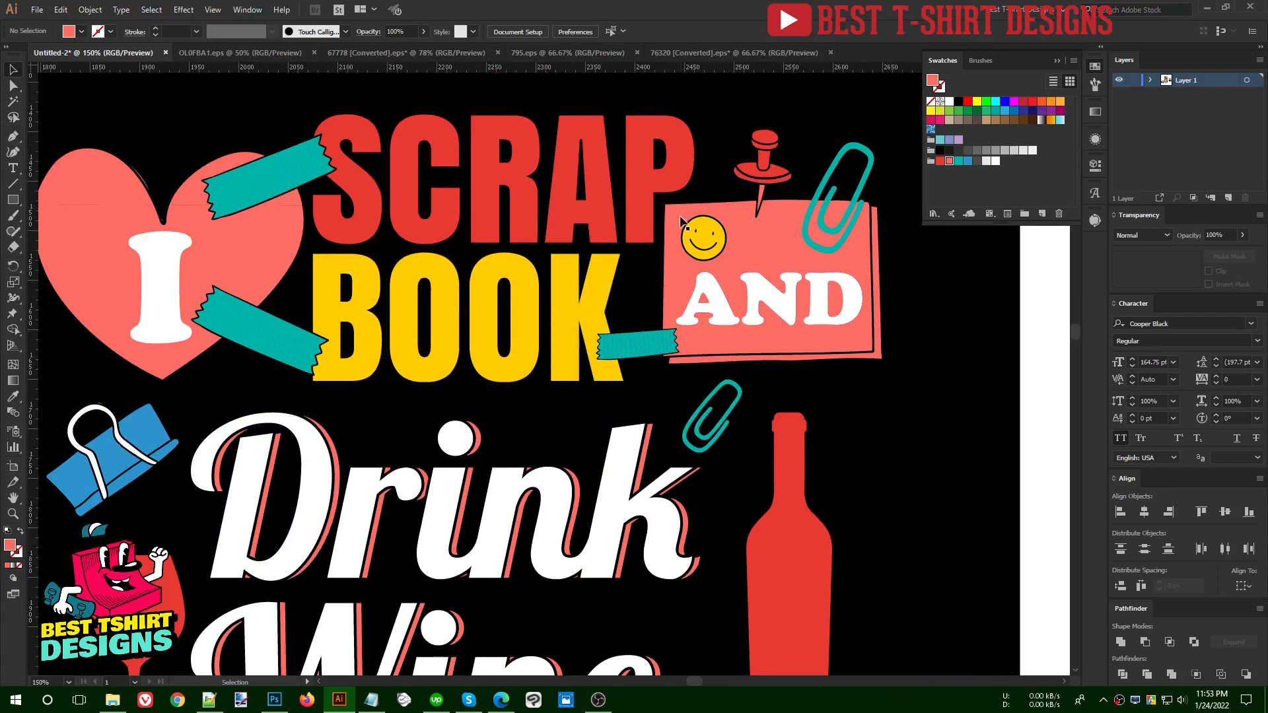
scroll(753, 389, "down", 1)
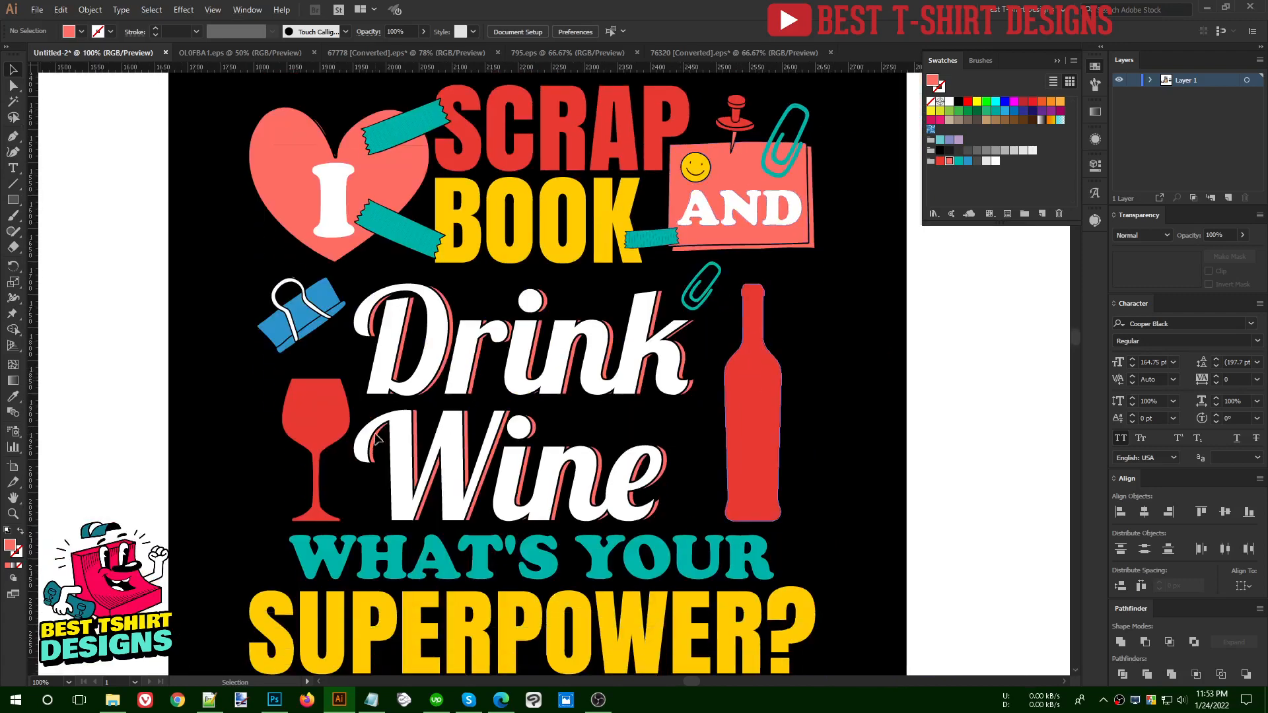
left_click(766, 396)
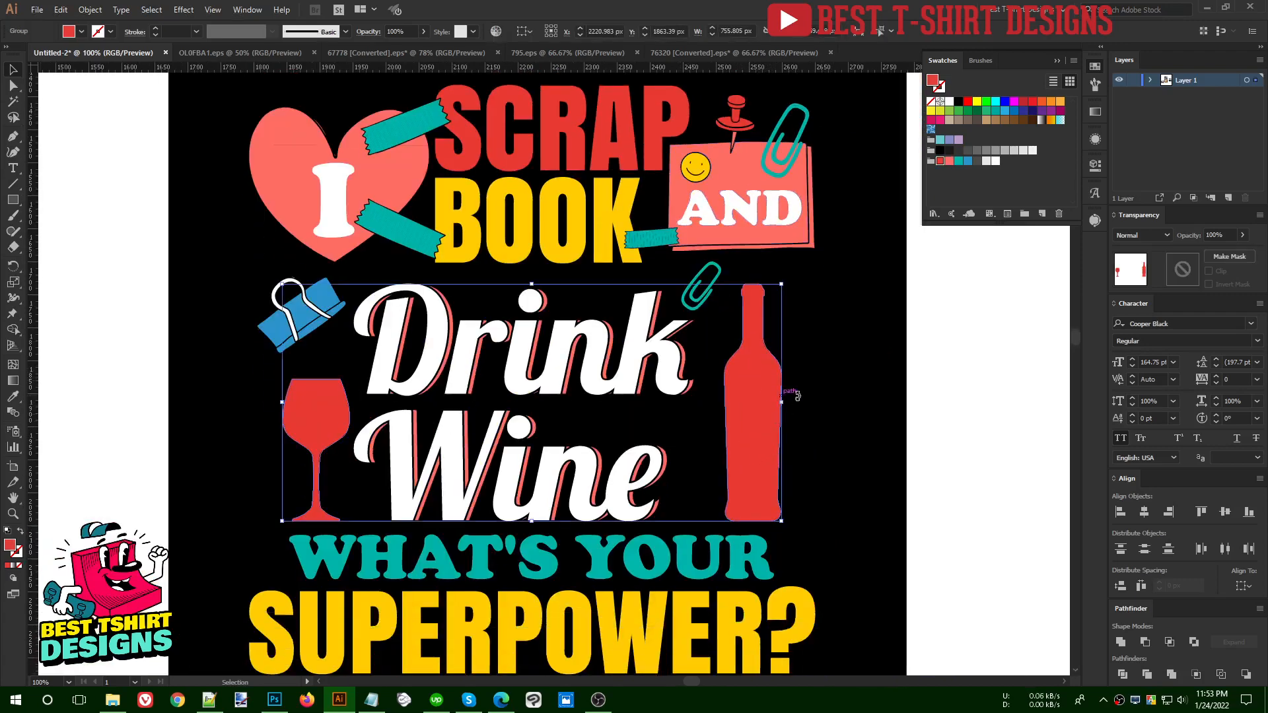
right_click(756, 384)
left_click(791, 494)
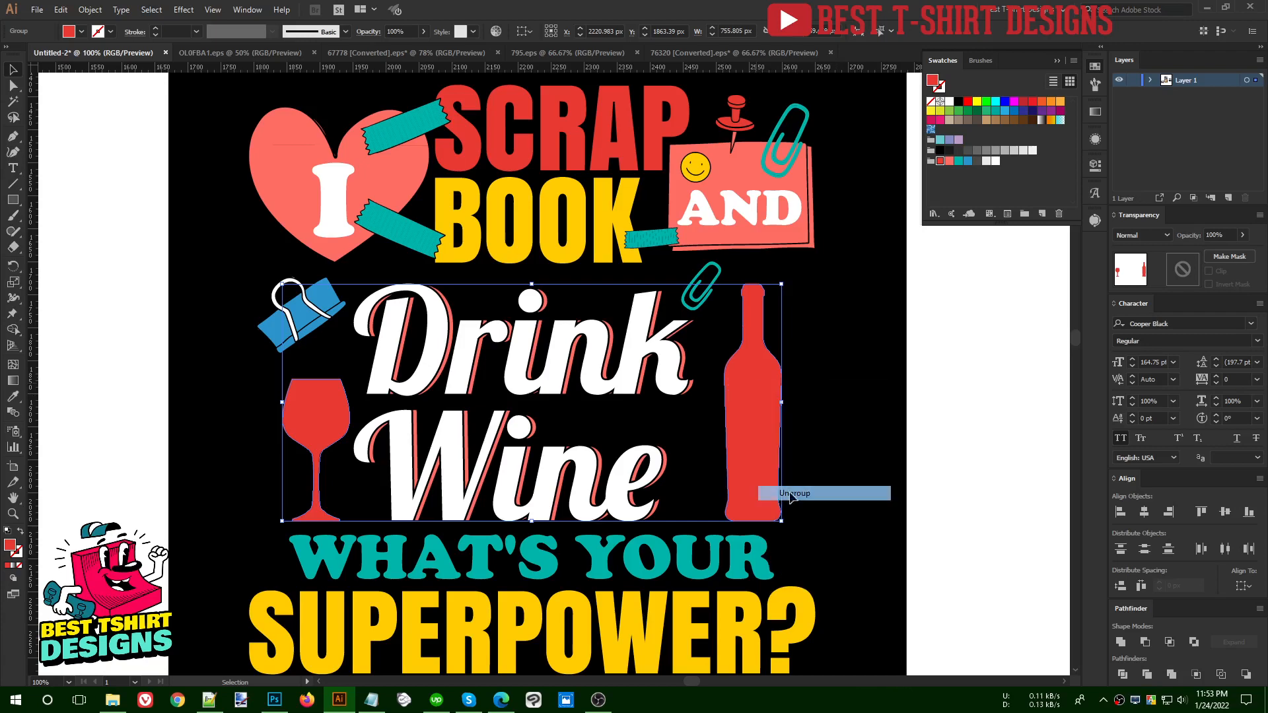
left_click(863, 419)
- Offset the red wine glass path inward by -4 px with mitered joins
scroll(283, 454, "up", 2)
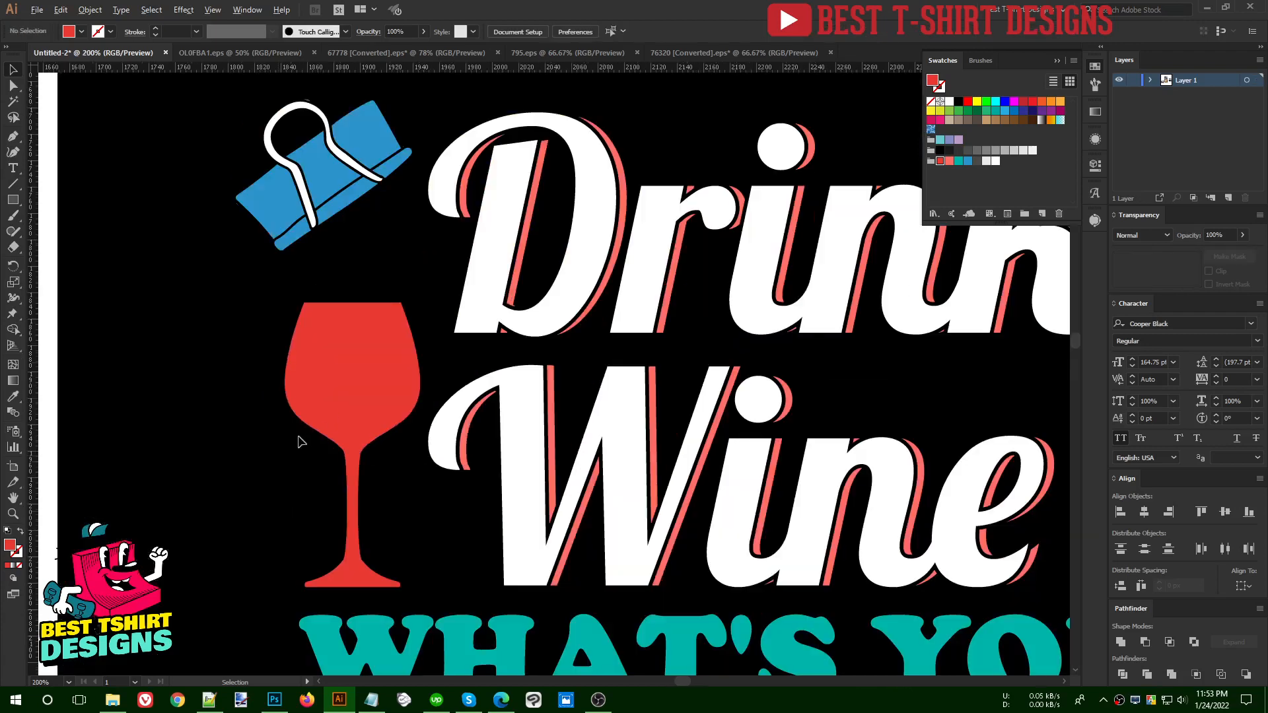
left_click(328, 416)
scroll(227, 498, "up", 1)
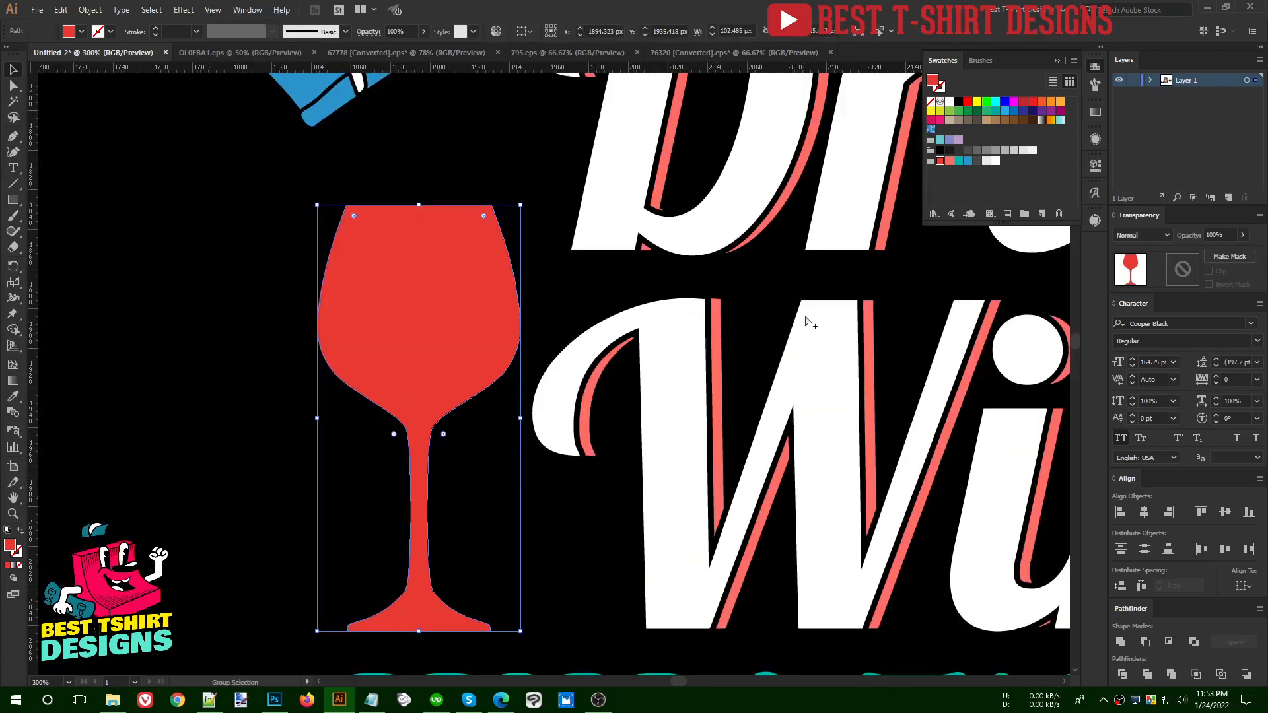
key("ctrl+alt+o")
left_click(818, 197)
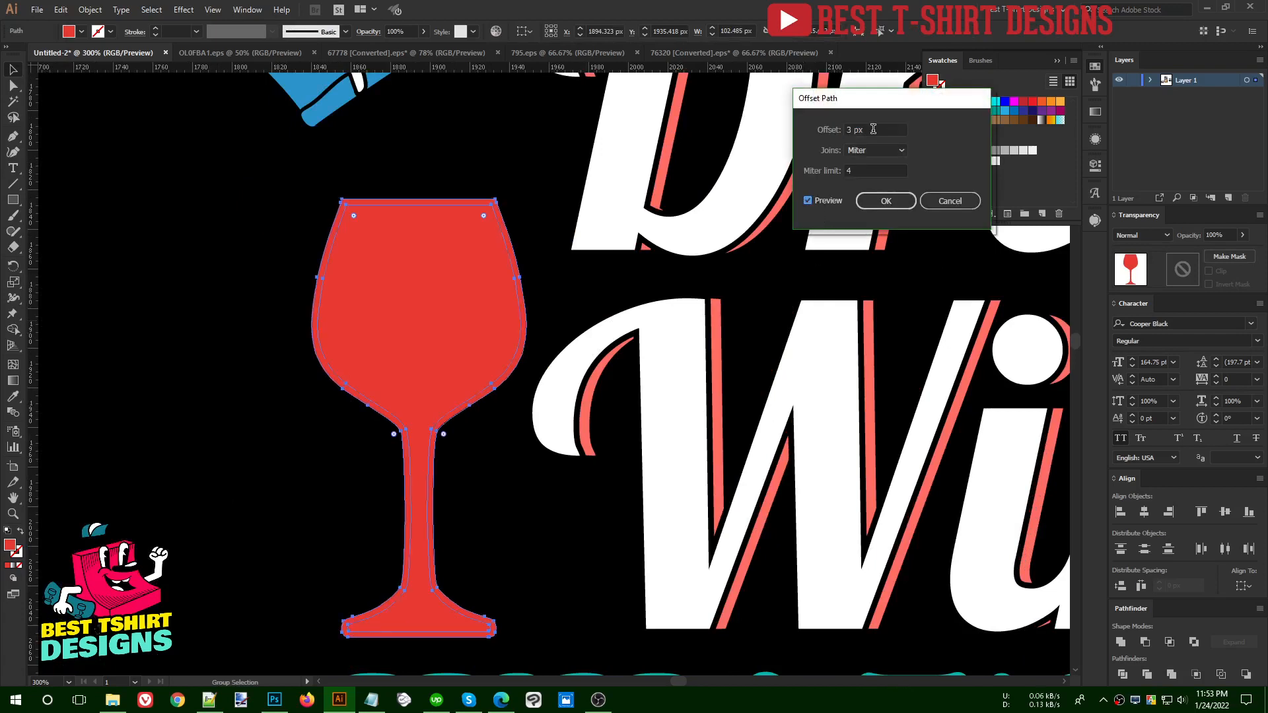
scroll(873, 130, "down", 7)
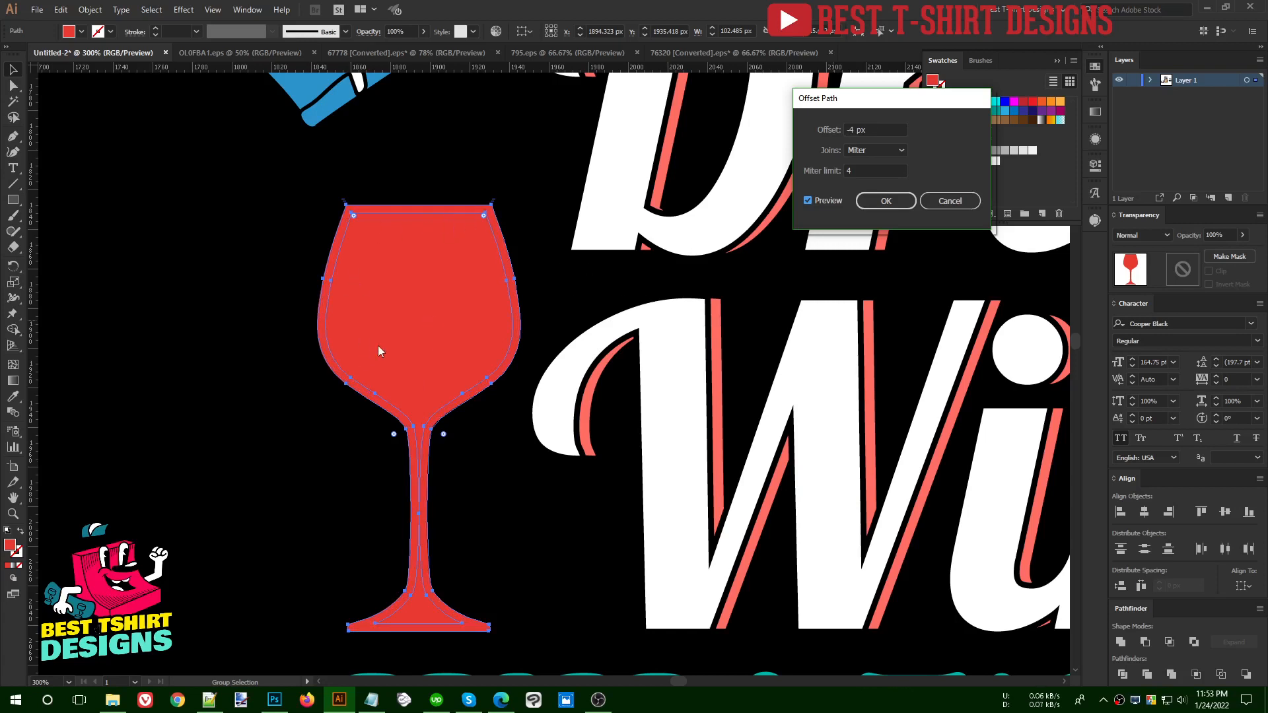
left_click(899, 201)
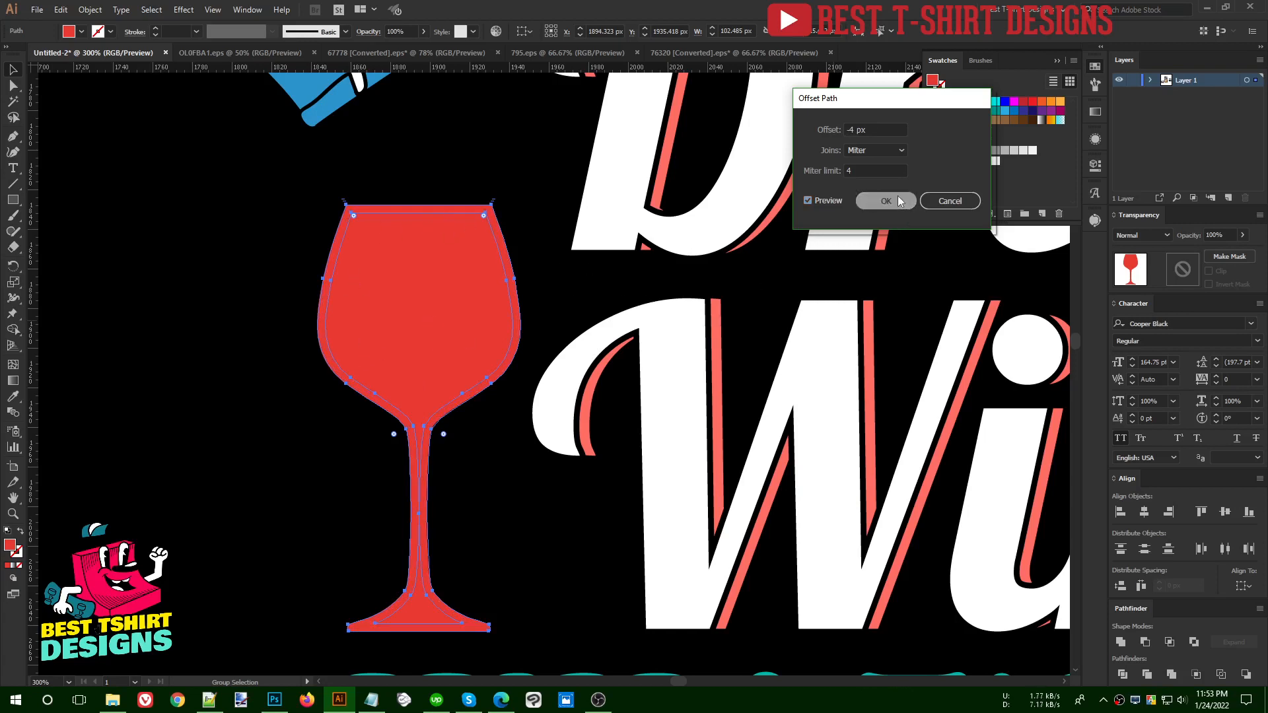
key("v")
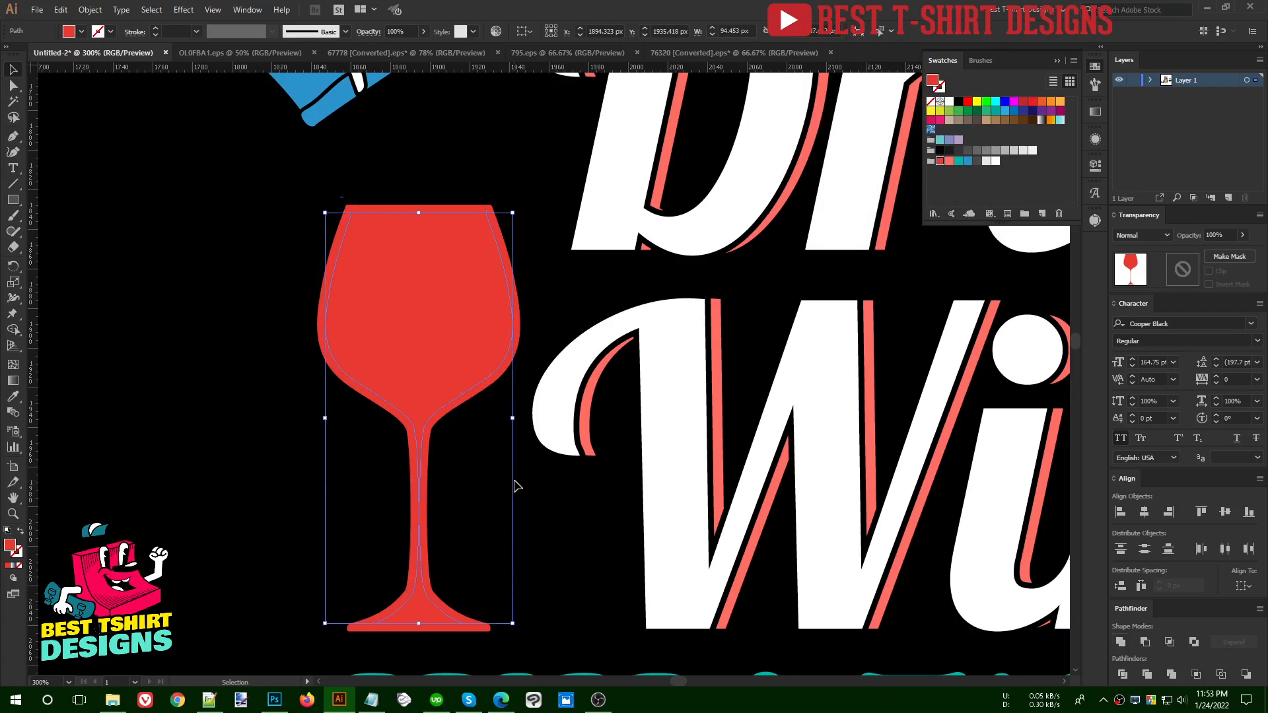
- Fill the inner offset shape of the wine glass with the blue swatch
key("a")
left_click(517, 486)
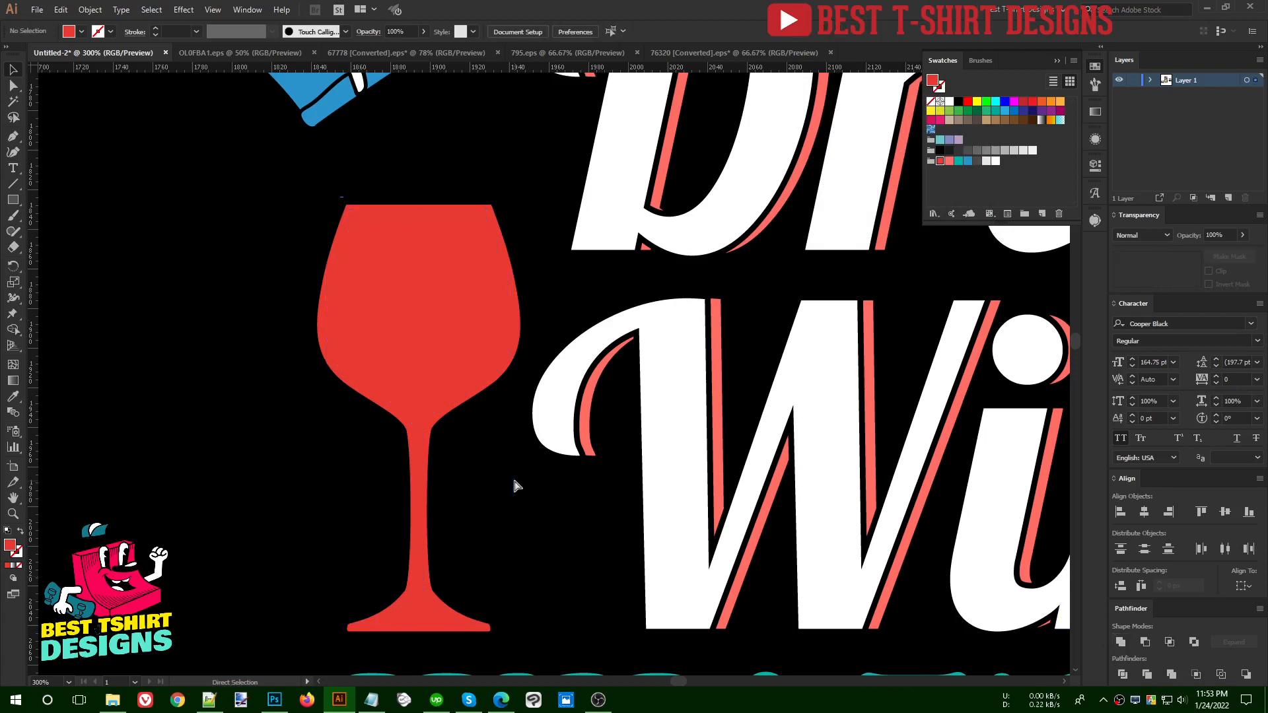
key("ctrl+z")
key("v")
left_click(968, 162)
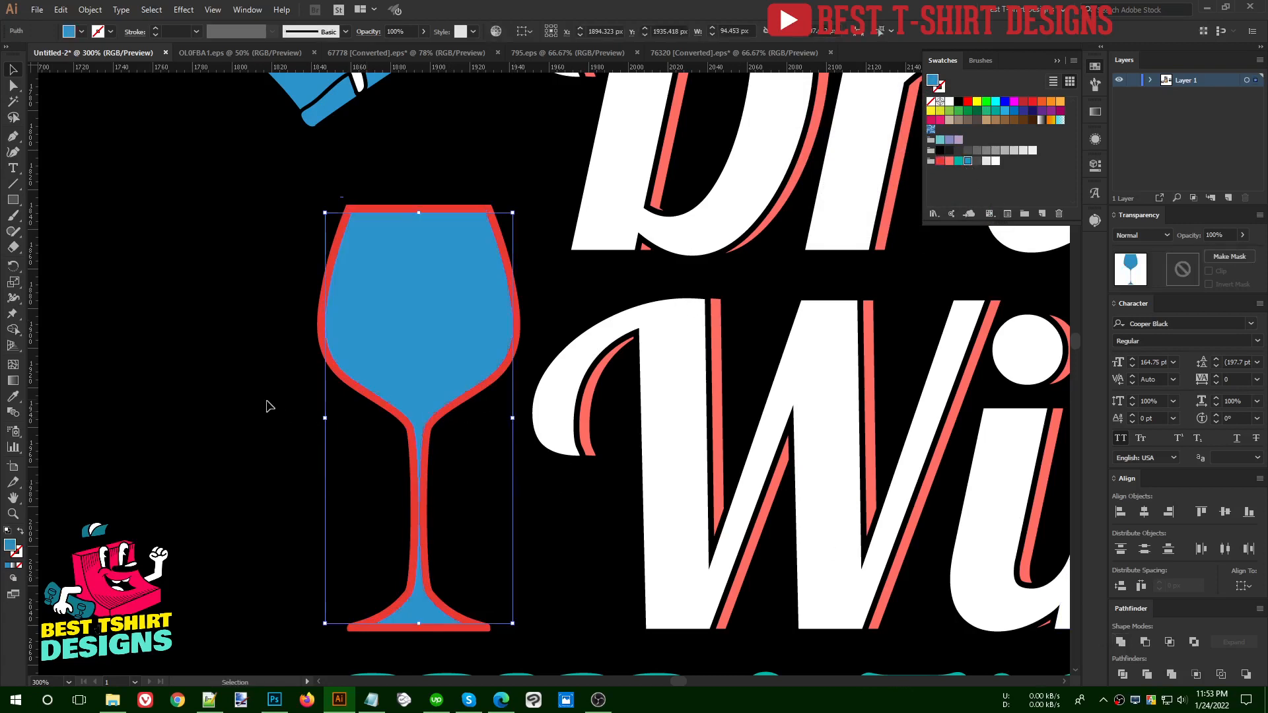
- Duplicate the blue inner glass shape in place and shift the copy 6 px right and 6 px down
left_click(537, 281)
left_click(423, 294)
key("a")
key("Right")
key("Right")
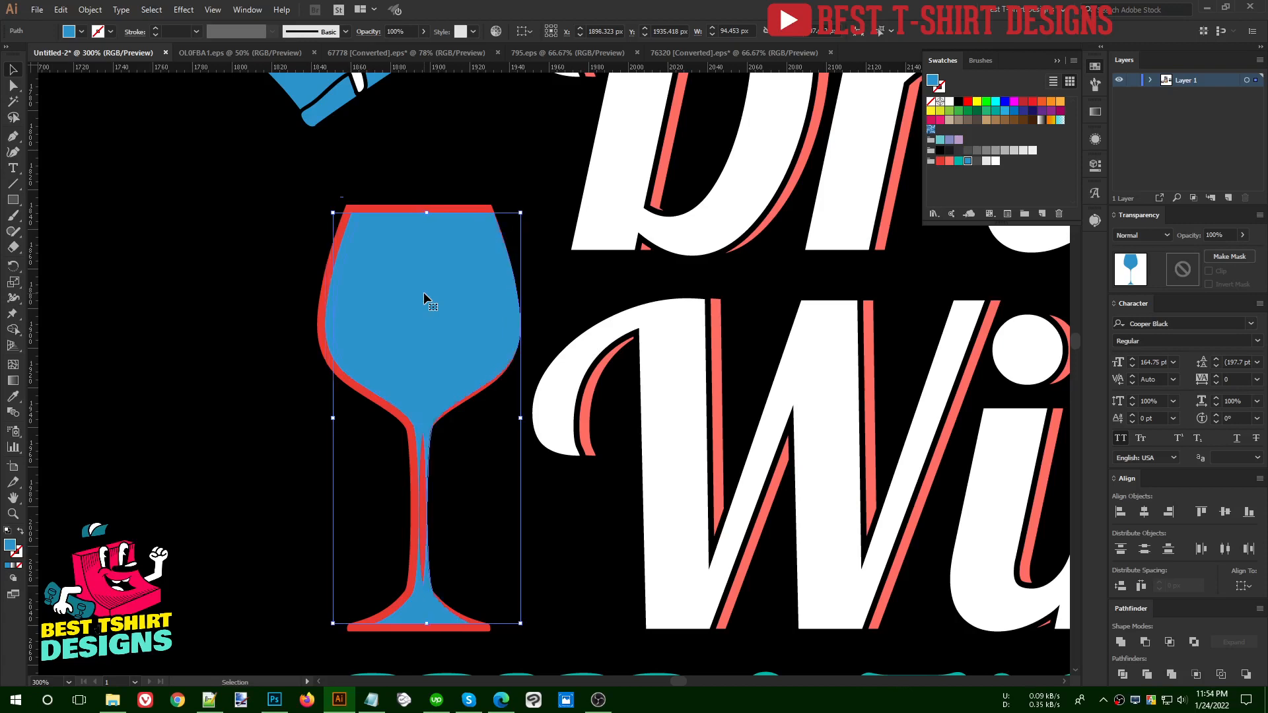
key("Down")
key("Down")
key("Down")
key("Down")
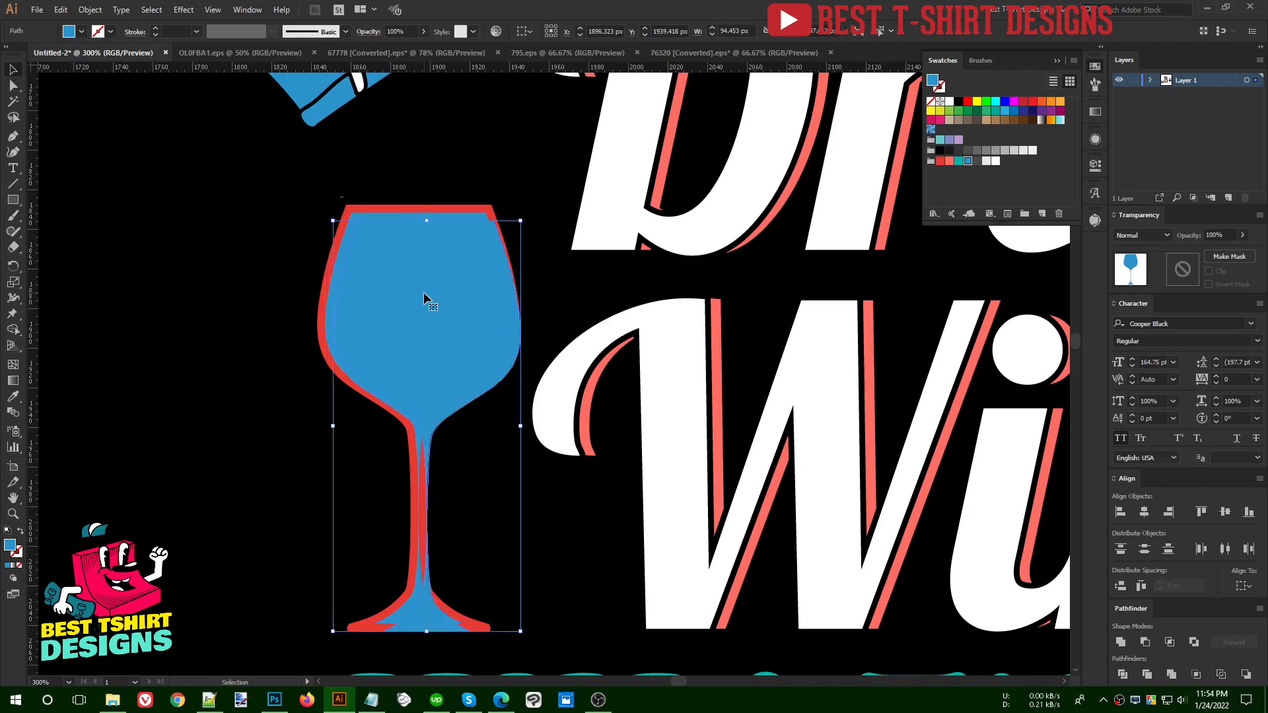
key("Right")
key("Right")
key("Down")
key("Down")
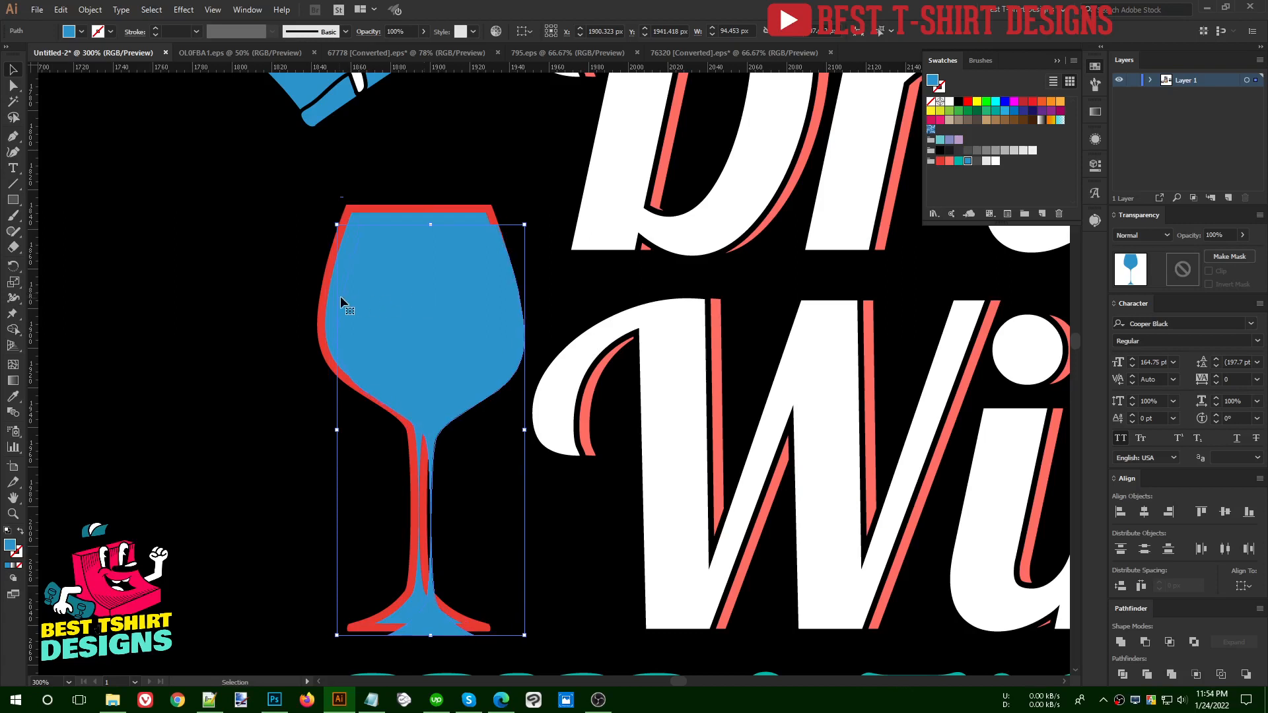
- Subtract the shifted copy from the blue inner glass shape with Minus Front and clean up the stray sliver at the base
left_click(331, 300, "shift")
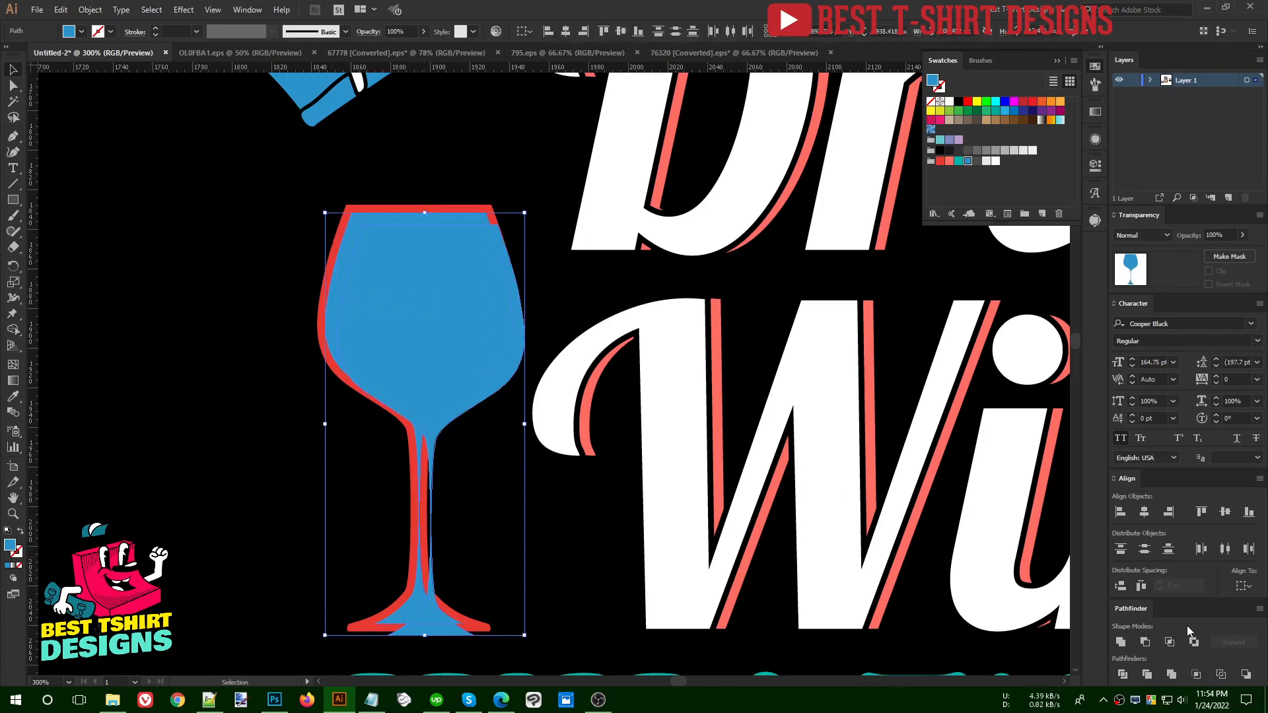
left_click(1145, 641)
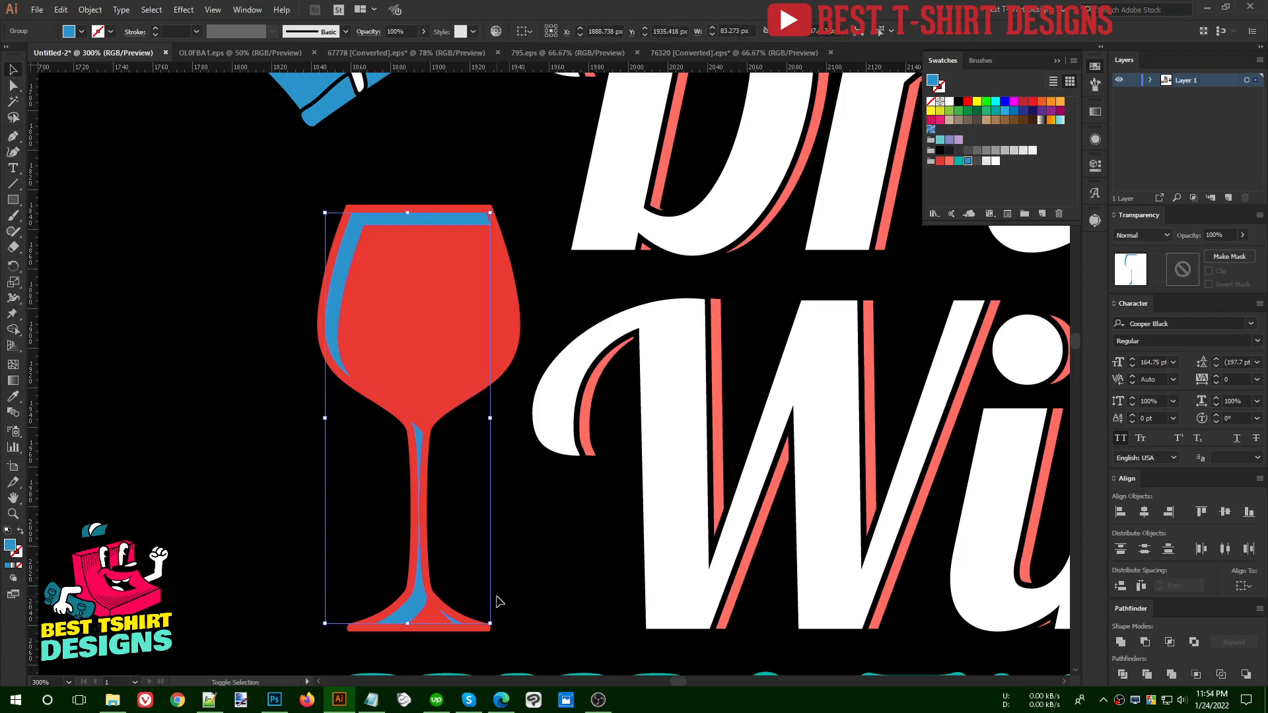
key("shift+e")
left_click(485, 622)
key("v")
left_click(538, 564)
scroll(425, 467, "down", 1)
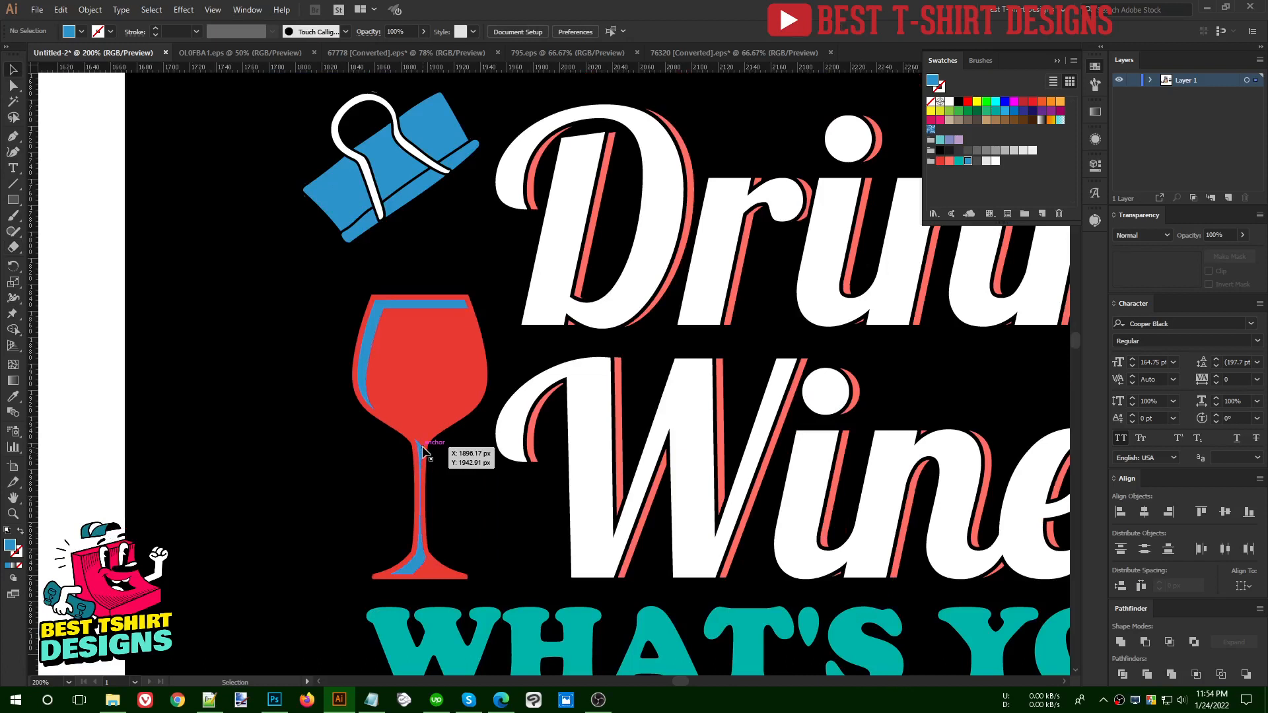
left_click(372, 363)
key("Delete")
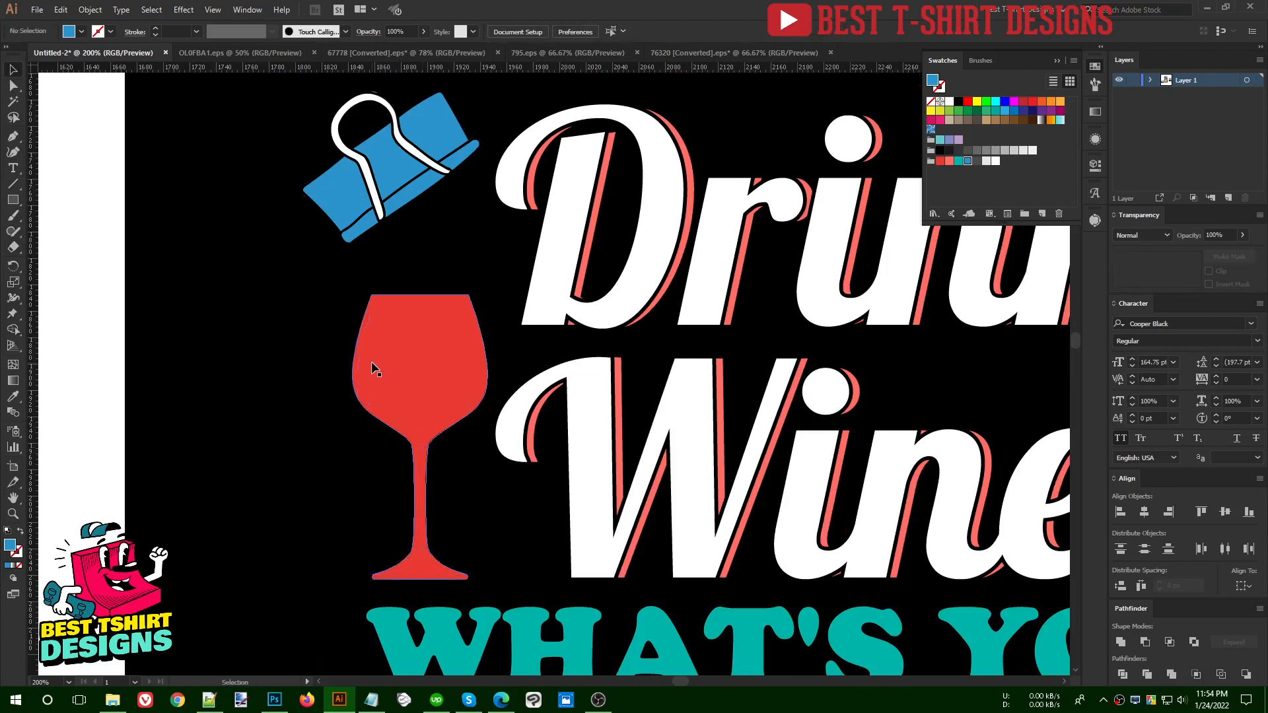
left_click(371, 362)
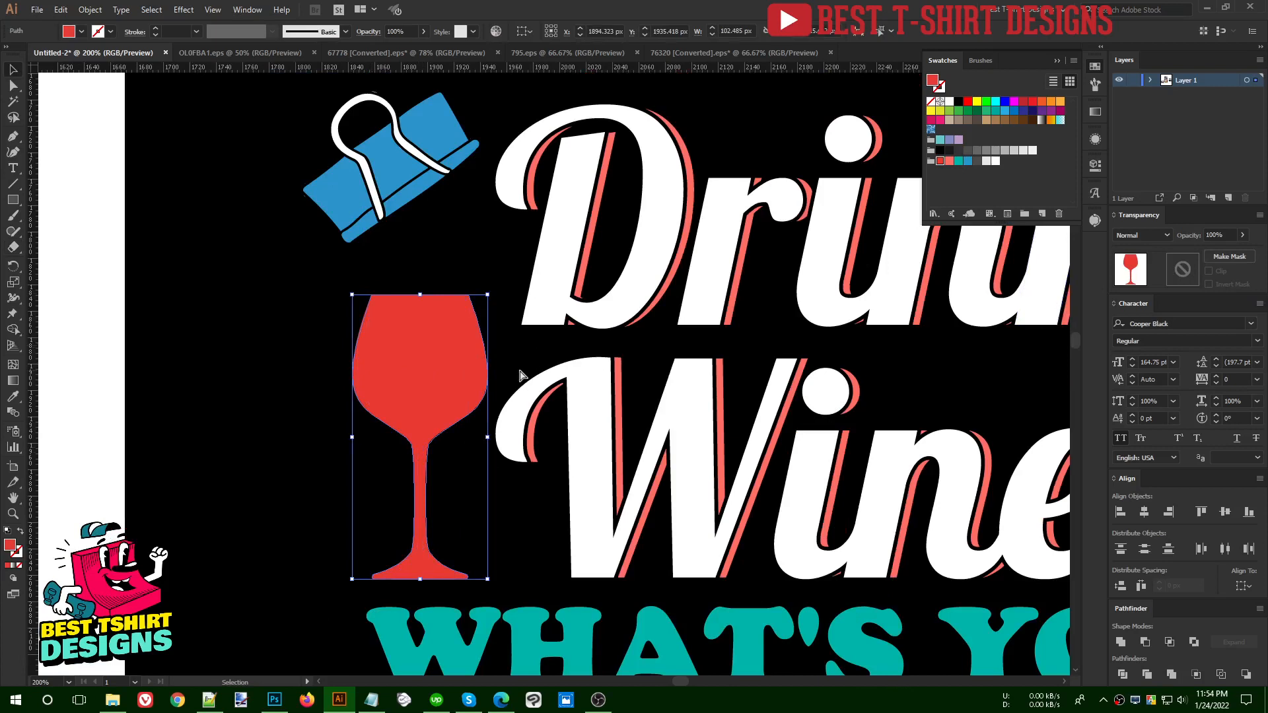
key("ctrl+z")
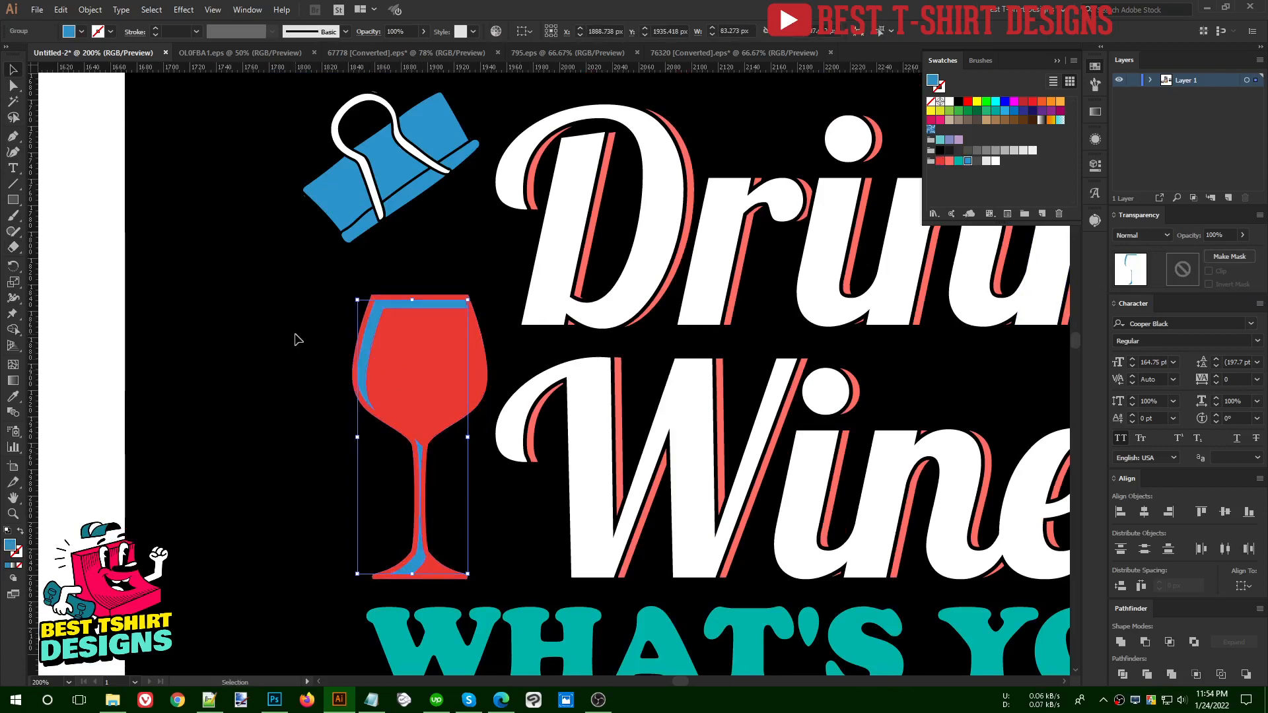
- Cut the blue highlight out of the red wine glass as a Minus Front compound shape and expand it
left_click_drag(296, 339, 438, 484)
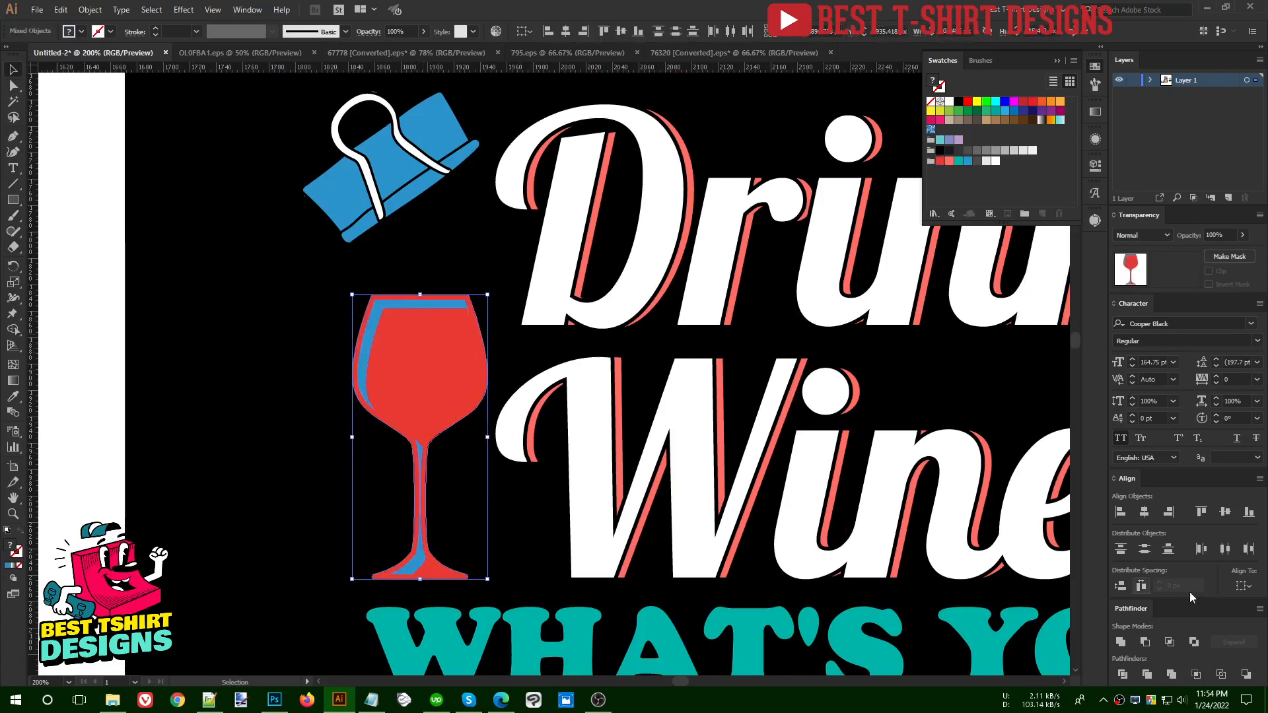
left_click(1145, 642, "alt")
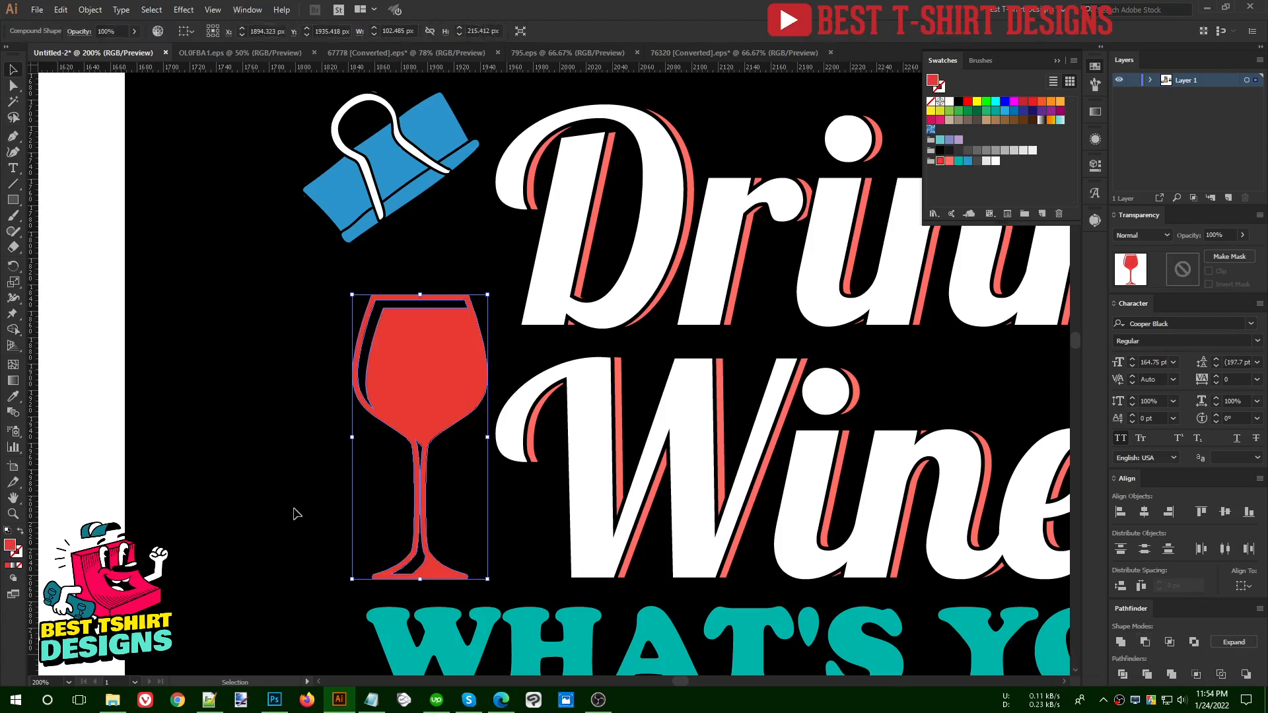
left_click(89, 10)
left_click(129, 164)
left_click(235, 339)
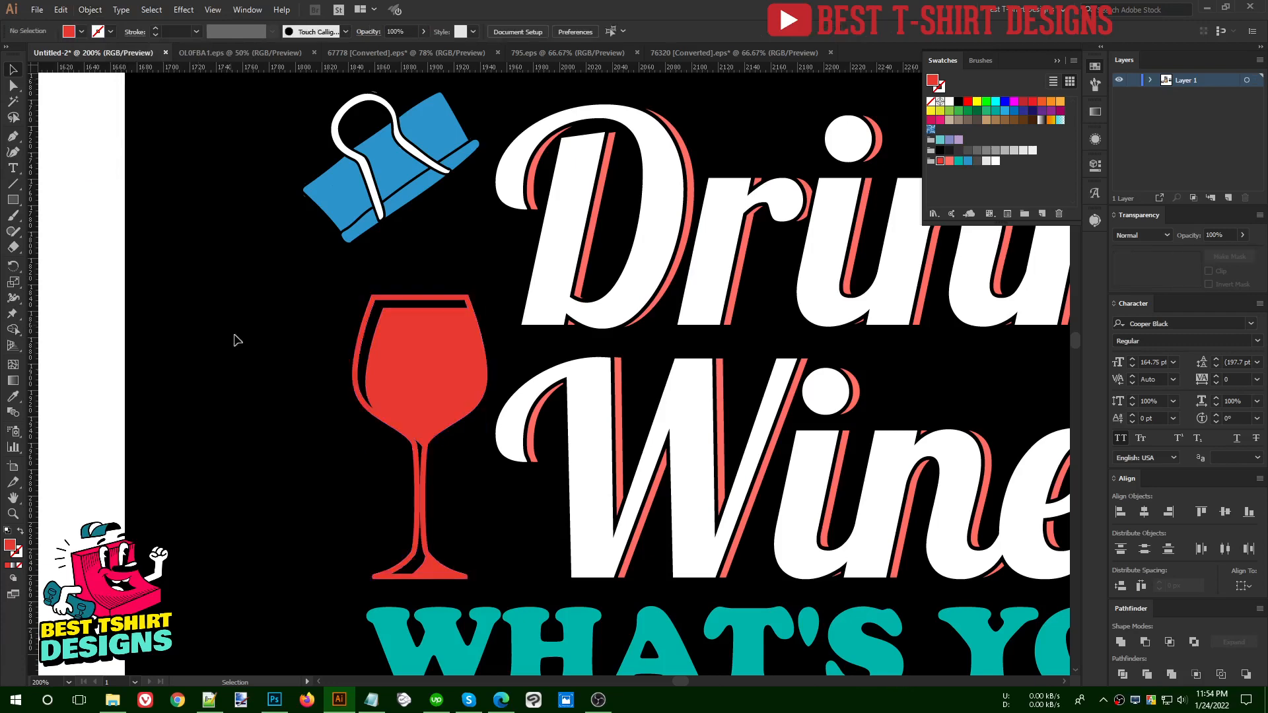
- Offset the red wine bottle path inward by -4 px with mitered joins
scroll(301, 397, "down", 1)
scroll(300, 397, "down", 2)
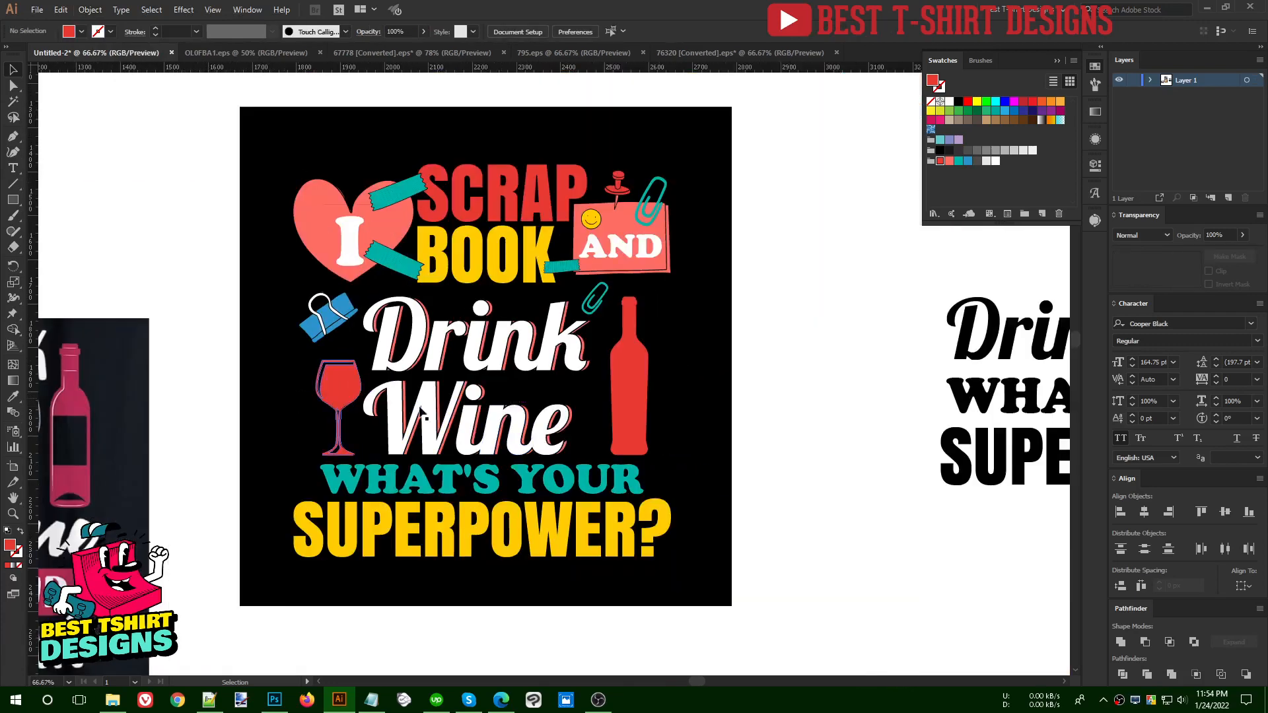
scroll(652, 386, "up", 3)
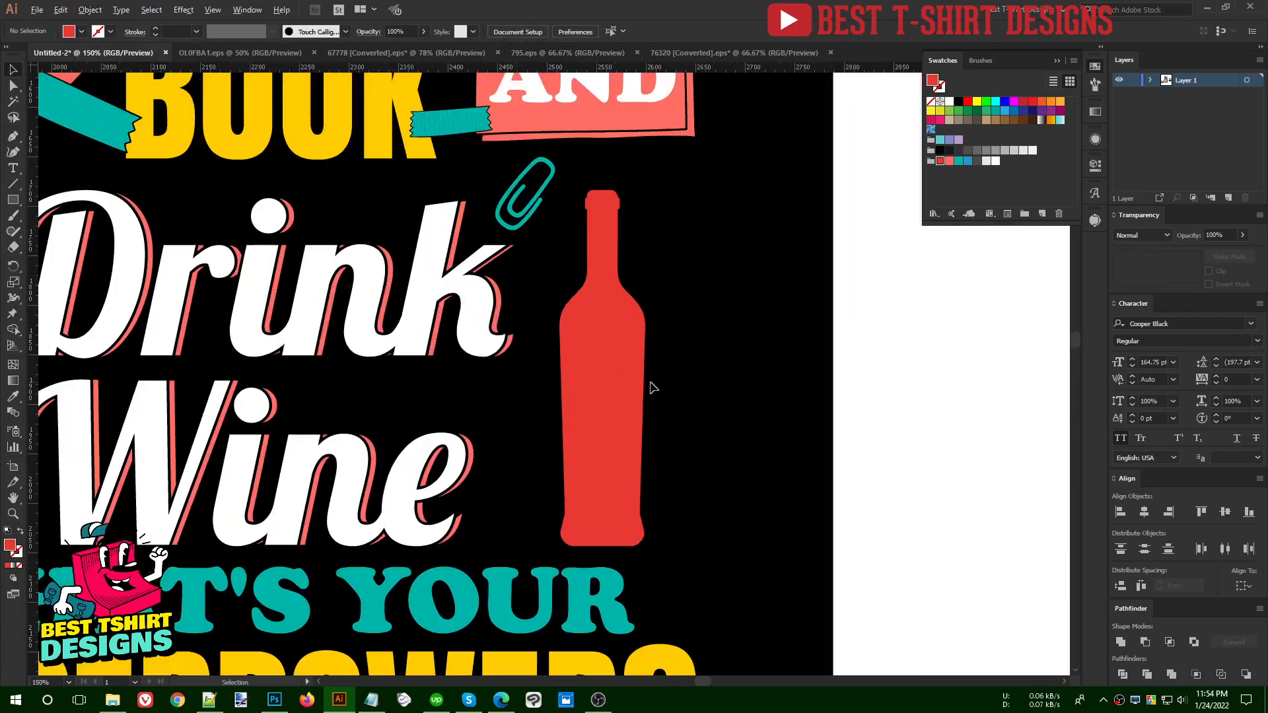
left_click(614, 368)
scroll(614, 368, "up", 1)
key("ctrl+alt+o")
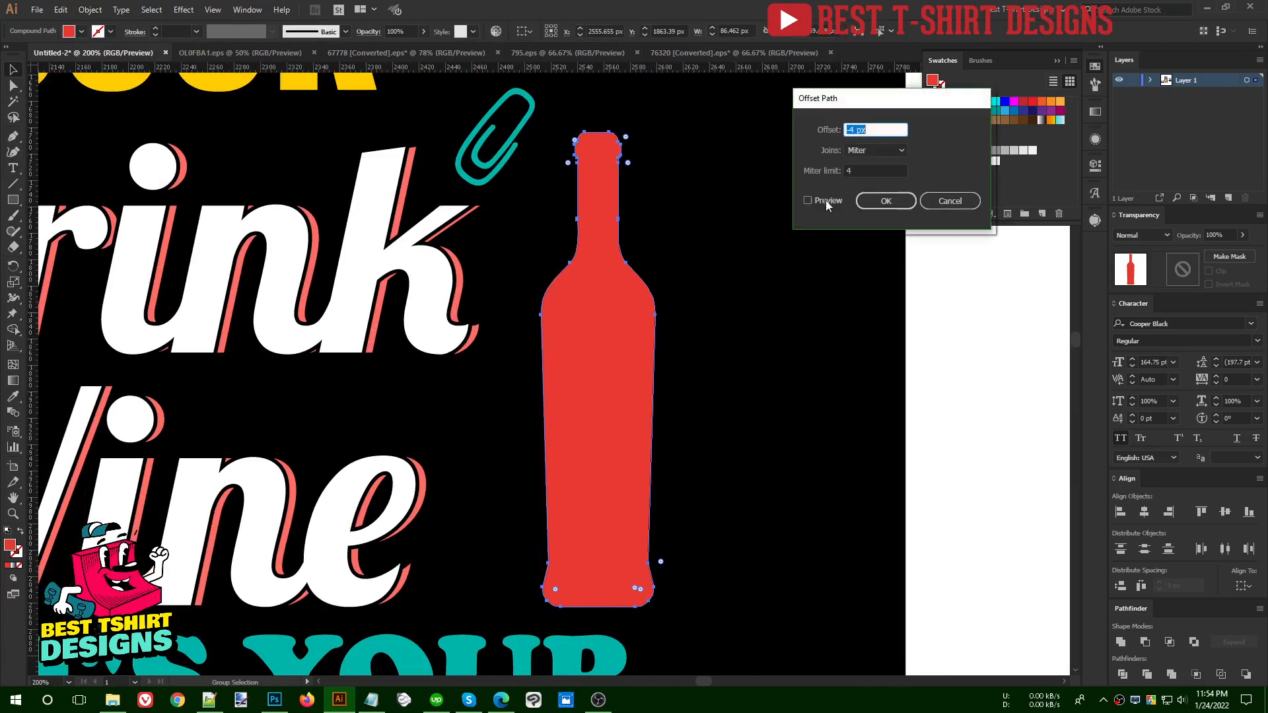
left_click(824, 198)
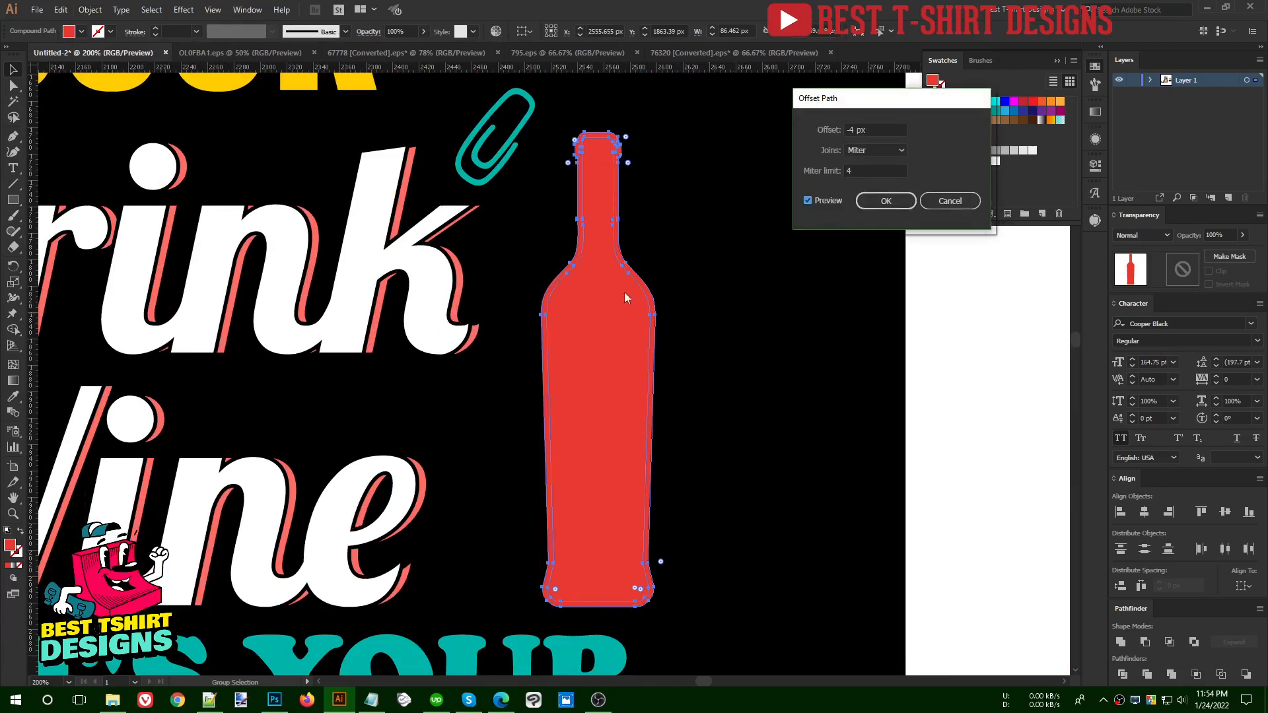
left_click(885, 201)
- Place a copy of the inner bottle shape 6 px right and 4 px down from the original and fill it teal
key("a")
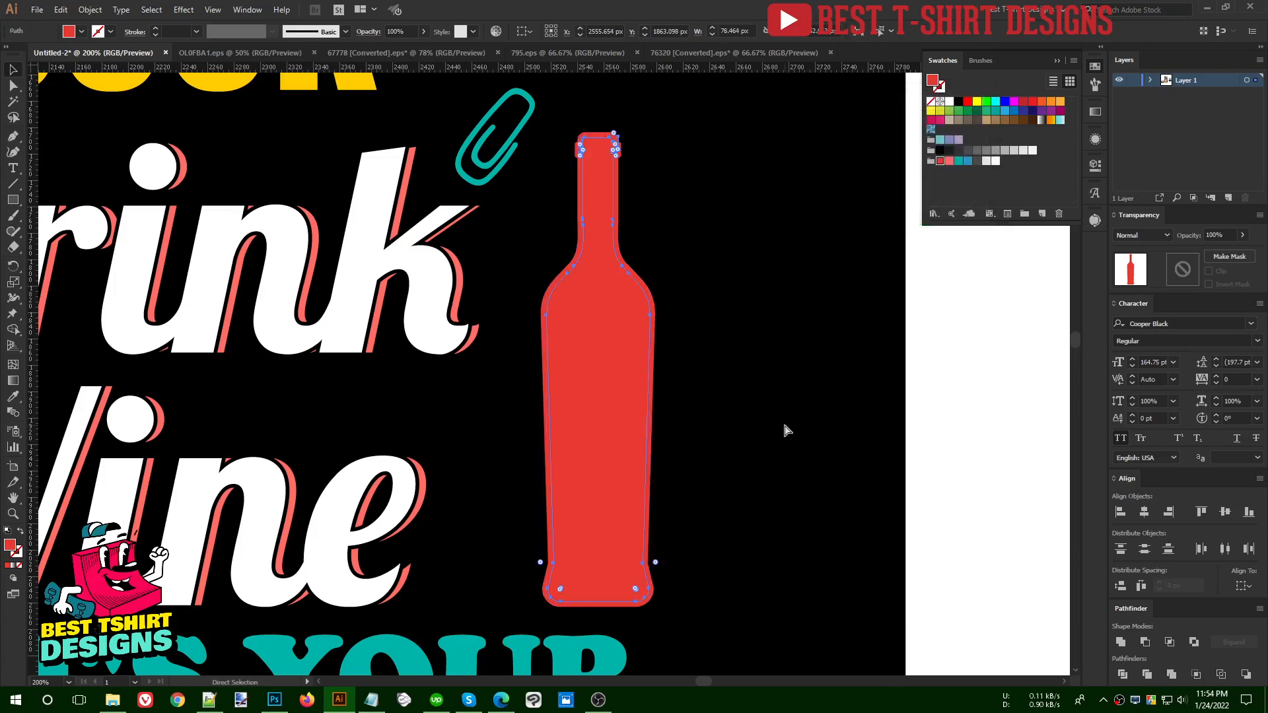
key("ctrl+shift+a")
key("ctrl+z")
key("v")
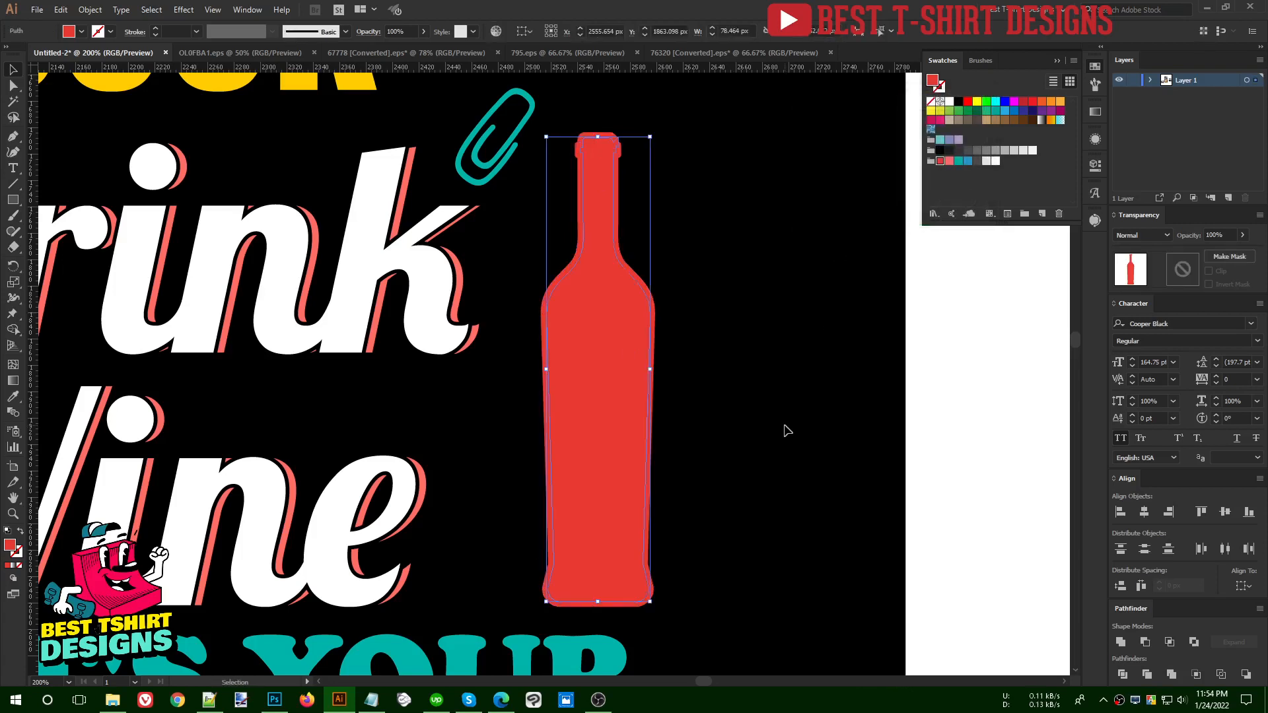
key("a")
key("v")
key("Right")
key("Right")
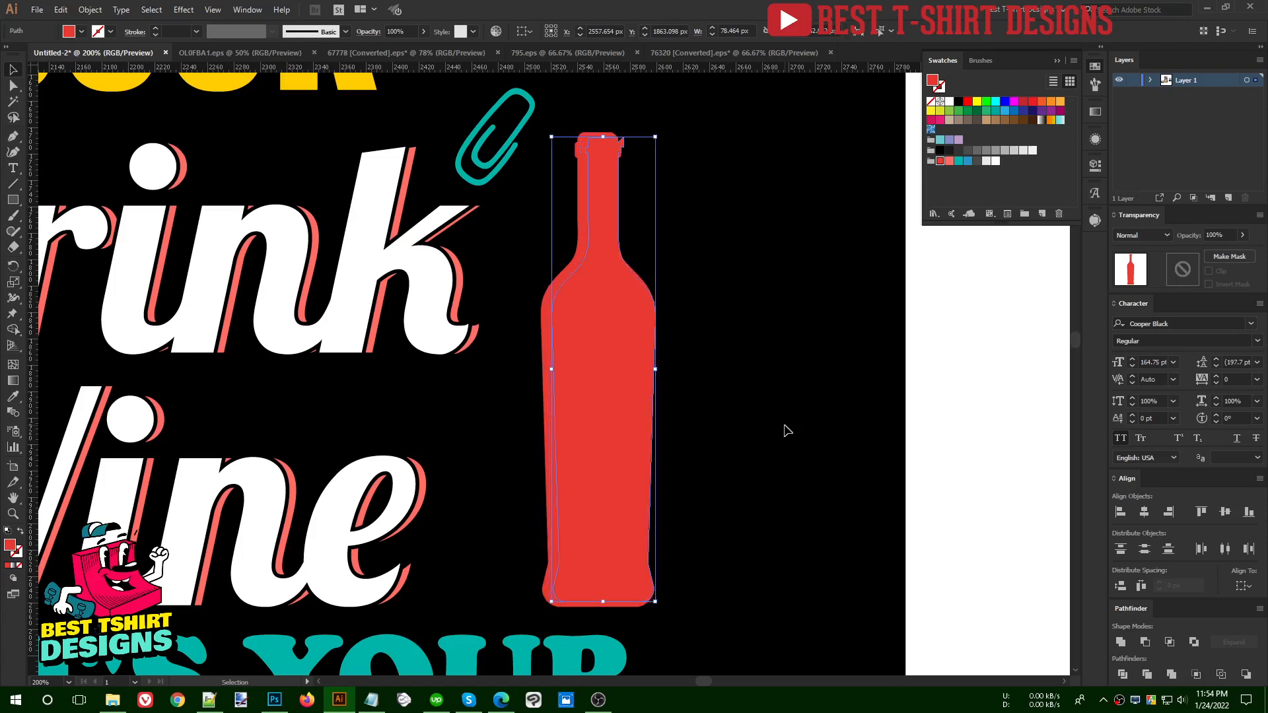
key("Down")
key("Down")
key("Down")
key("Down")
key("Right")
key("Right")
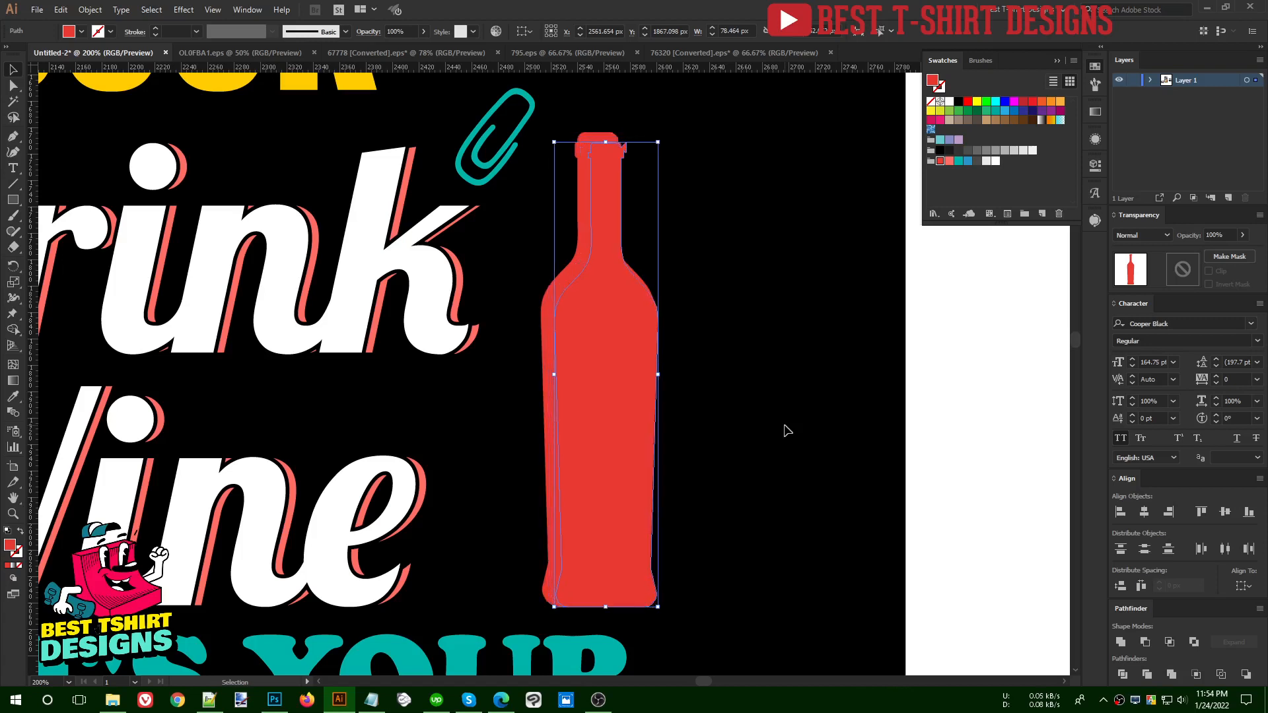
left_click(959, 161)
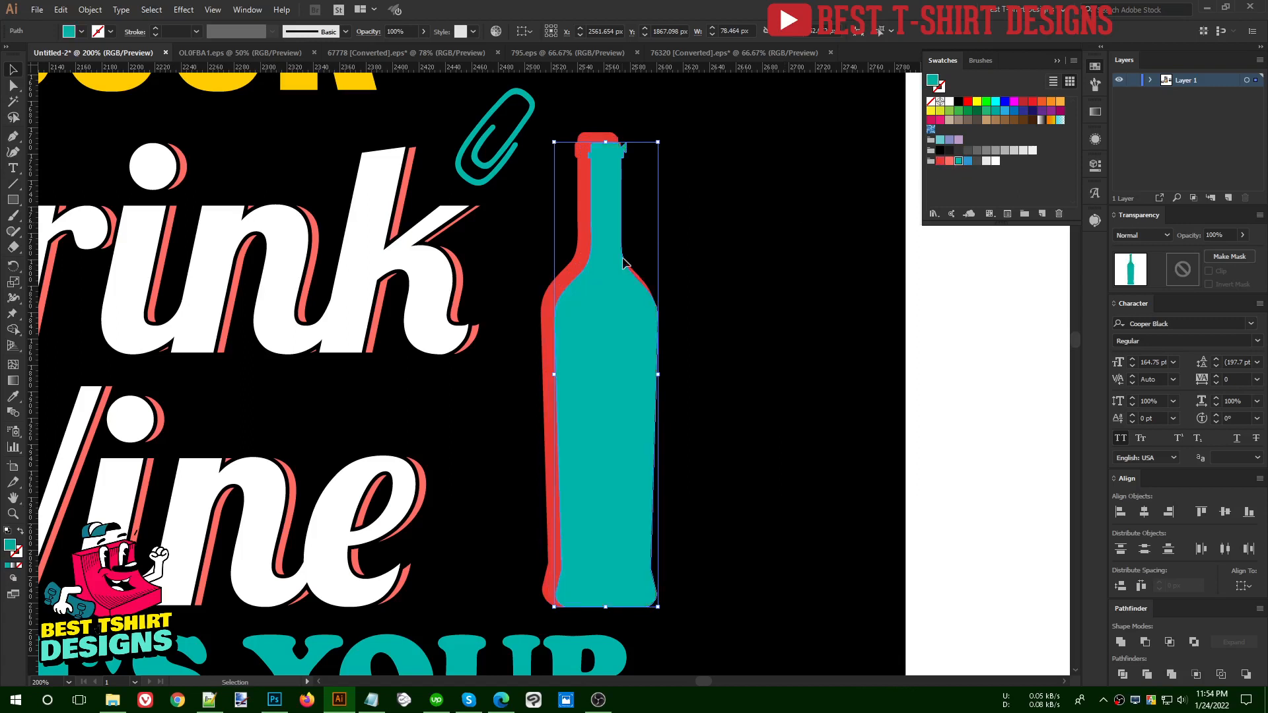
- Fill the original inner bottle shape blue and subtract the teal copy from it to form a highlight strip
key("Up")
key("Up")
key("Up")
key("Up")
key("Left")
key("Left")
key("Left")
key("Left")
key("Left")
key("Left")
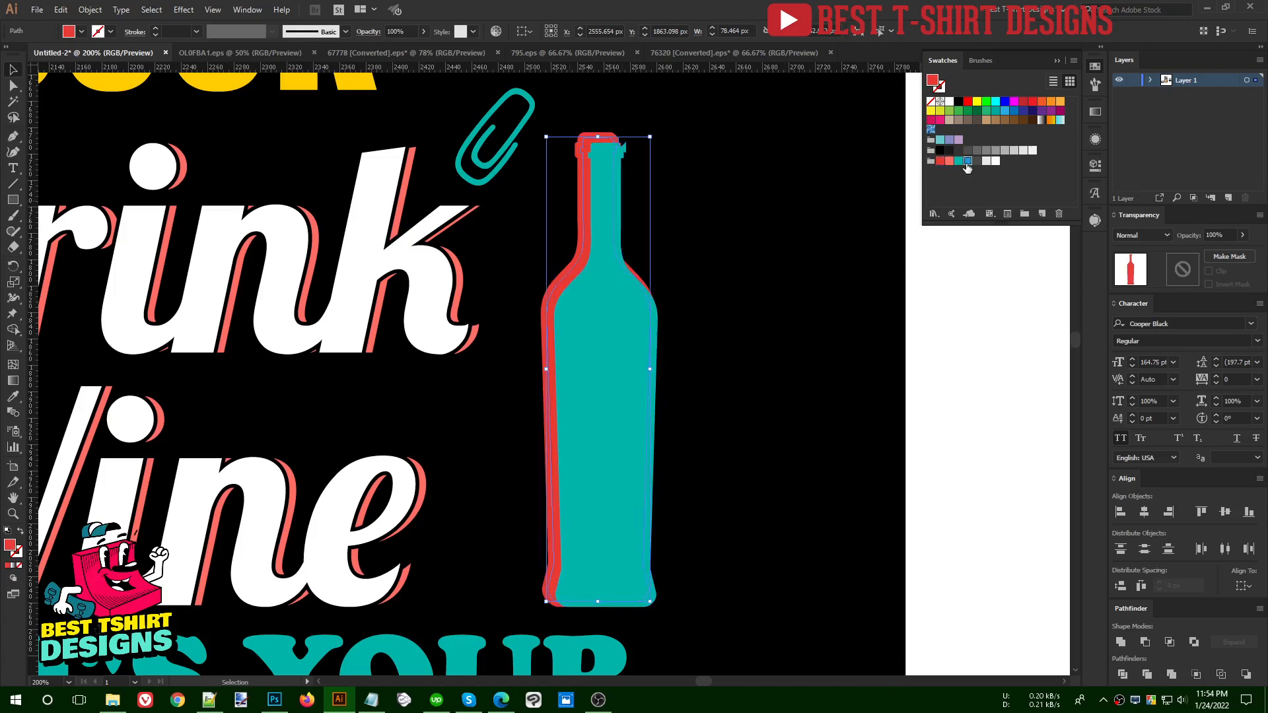
left_click(968, 162)
left_click(584, 319, "shift")
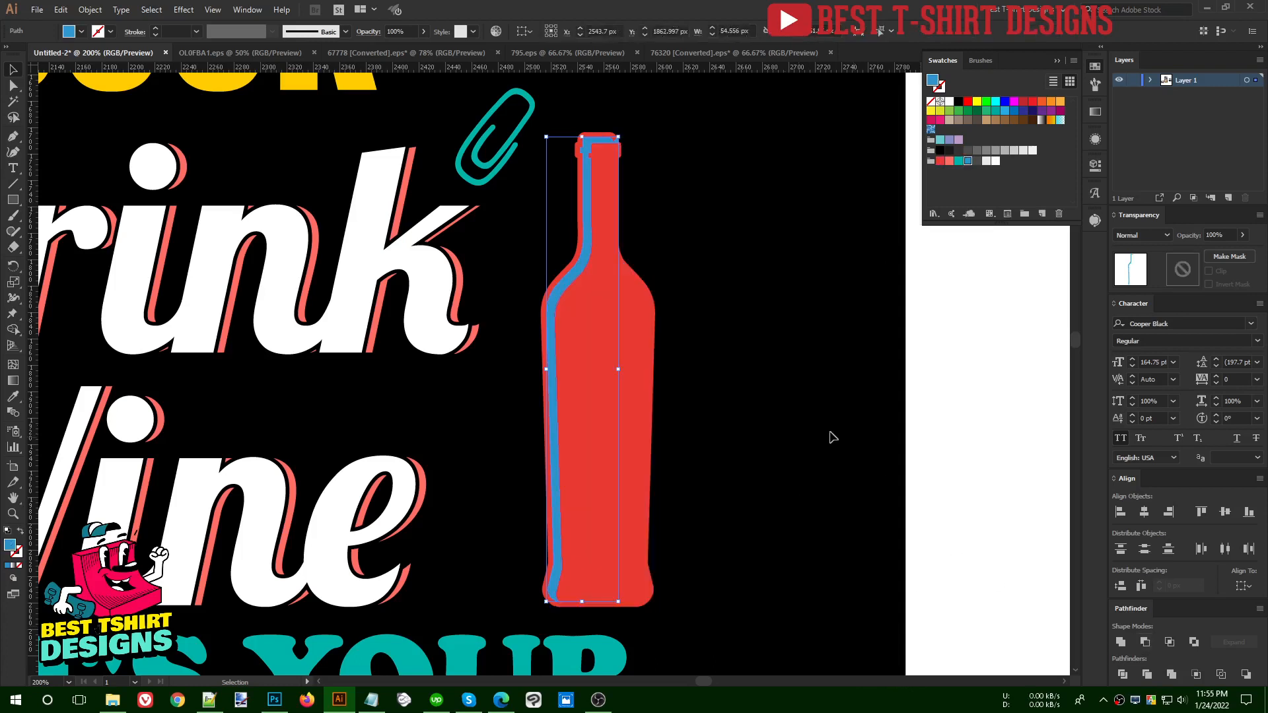
left_click(791, 390)
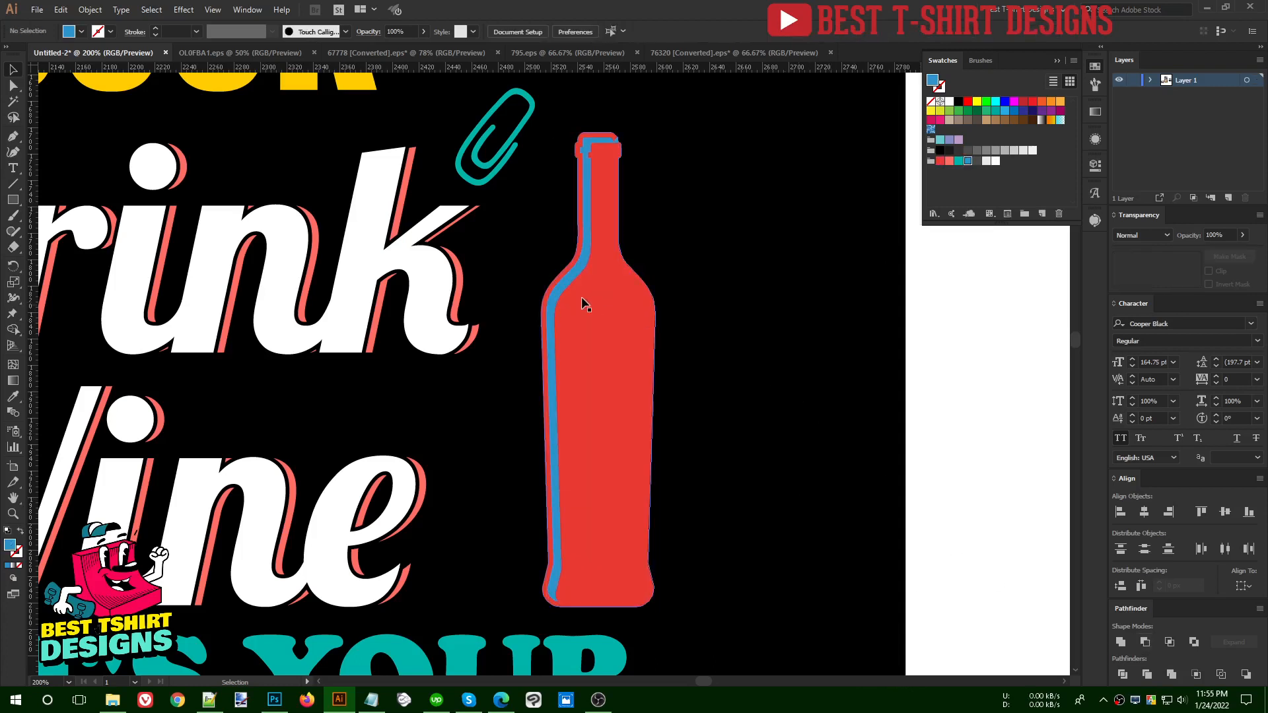
- Cut the blue highlight strip out of the red wine bottle with Minus Front
left_click(564, 289)
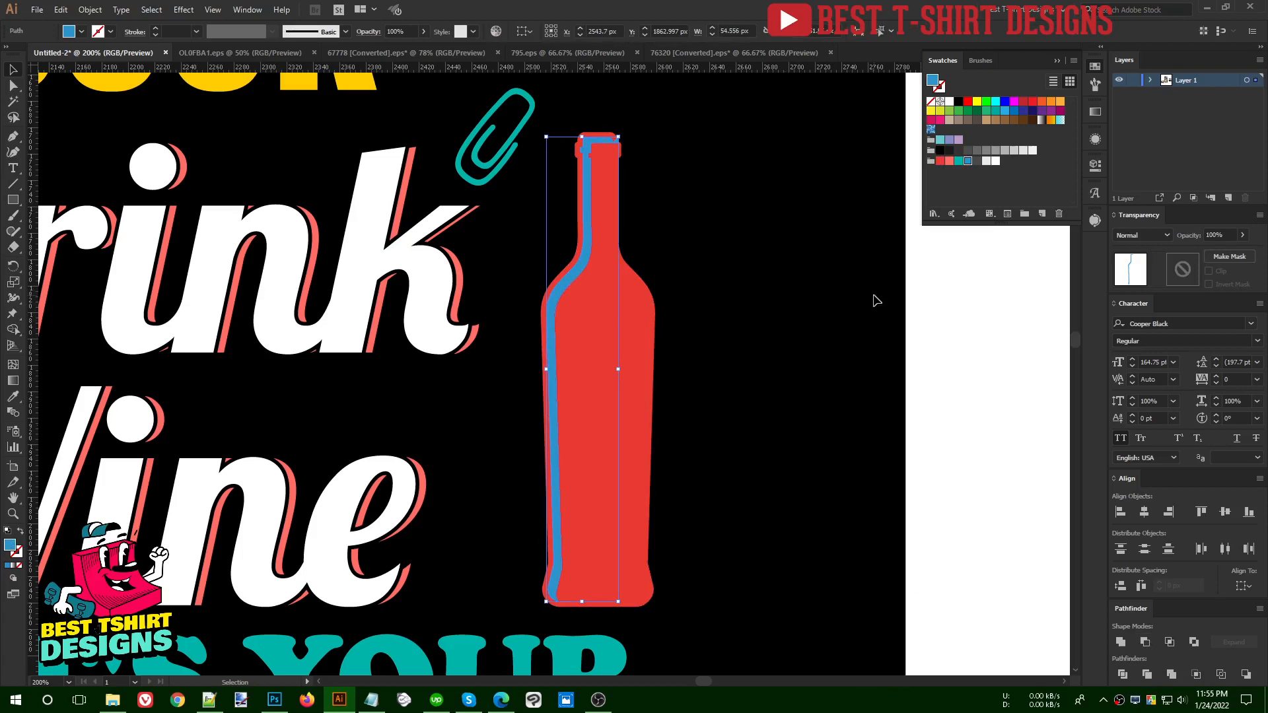
left_click(648, 354, "shift")
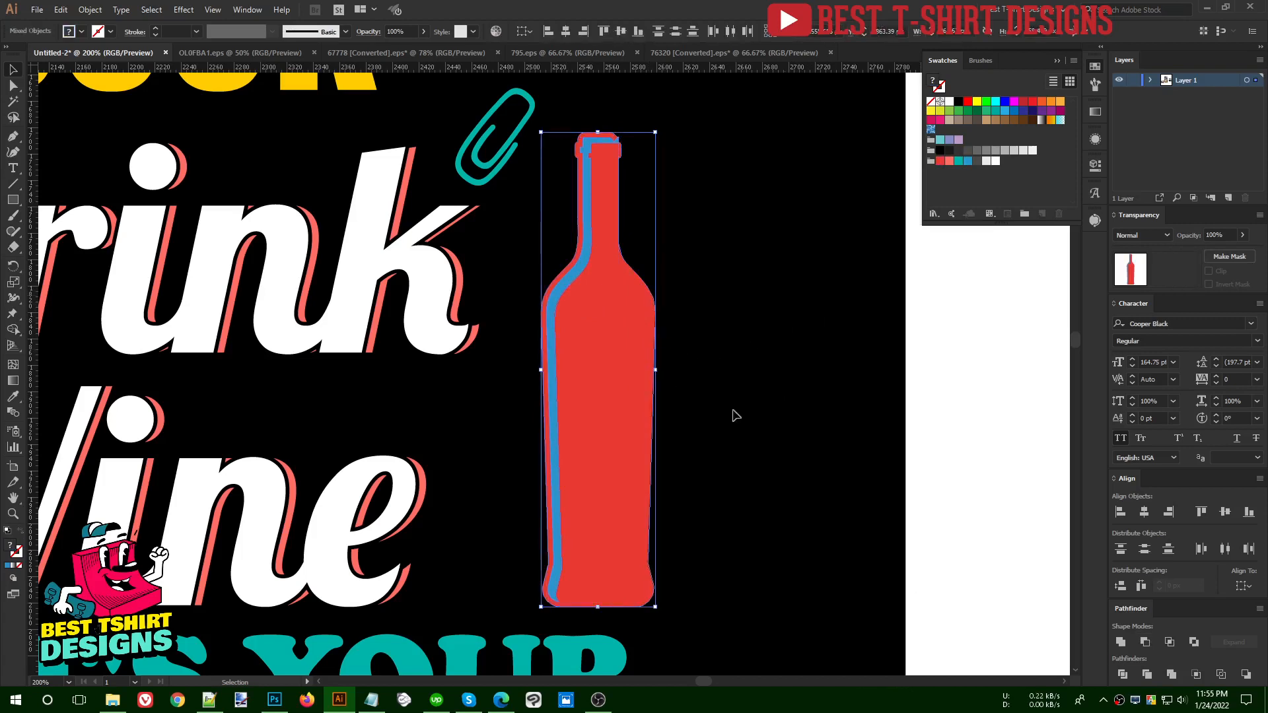
left_click(1145, 643)
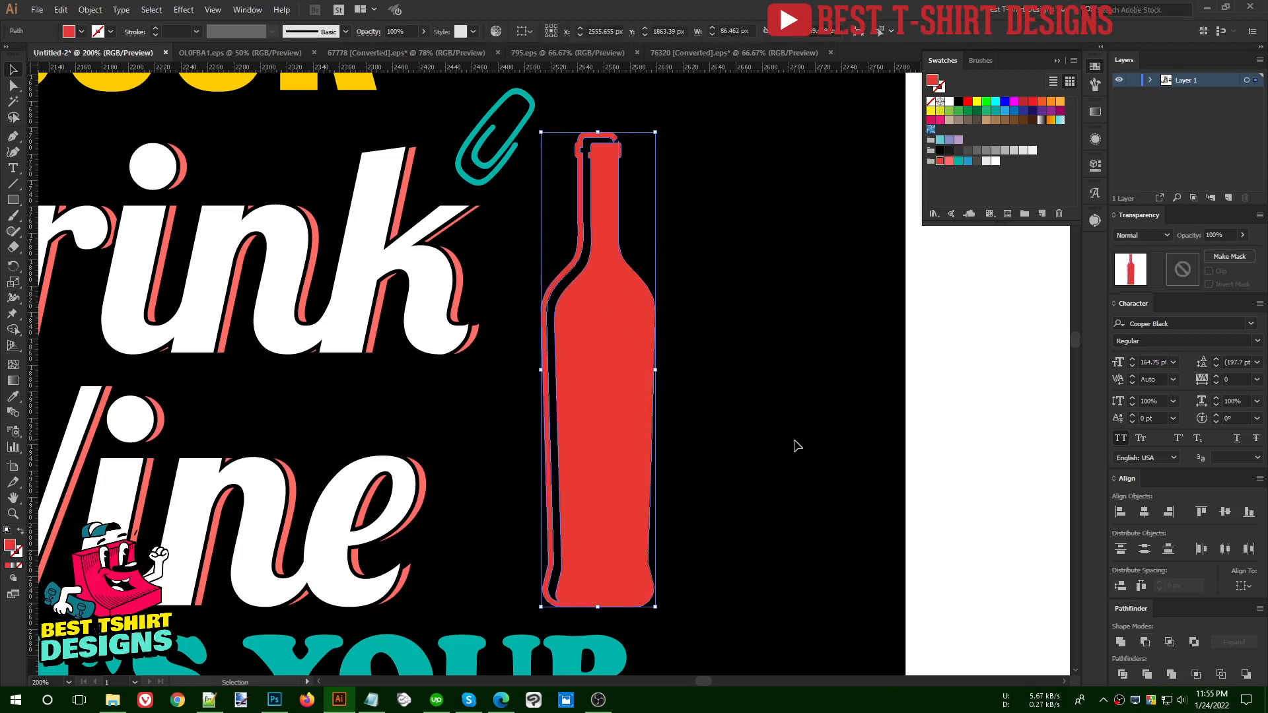
- Offset the yellow SUPERPOWER? lettering inward by -4 px with round joins
scroll(797, 446, "down", 1)
scroll(797, 445, "down", 1)
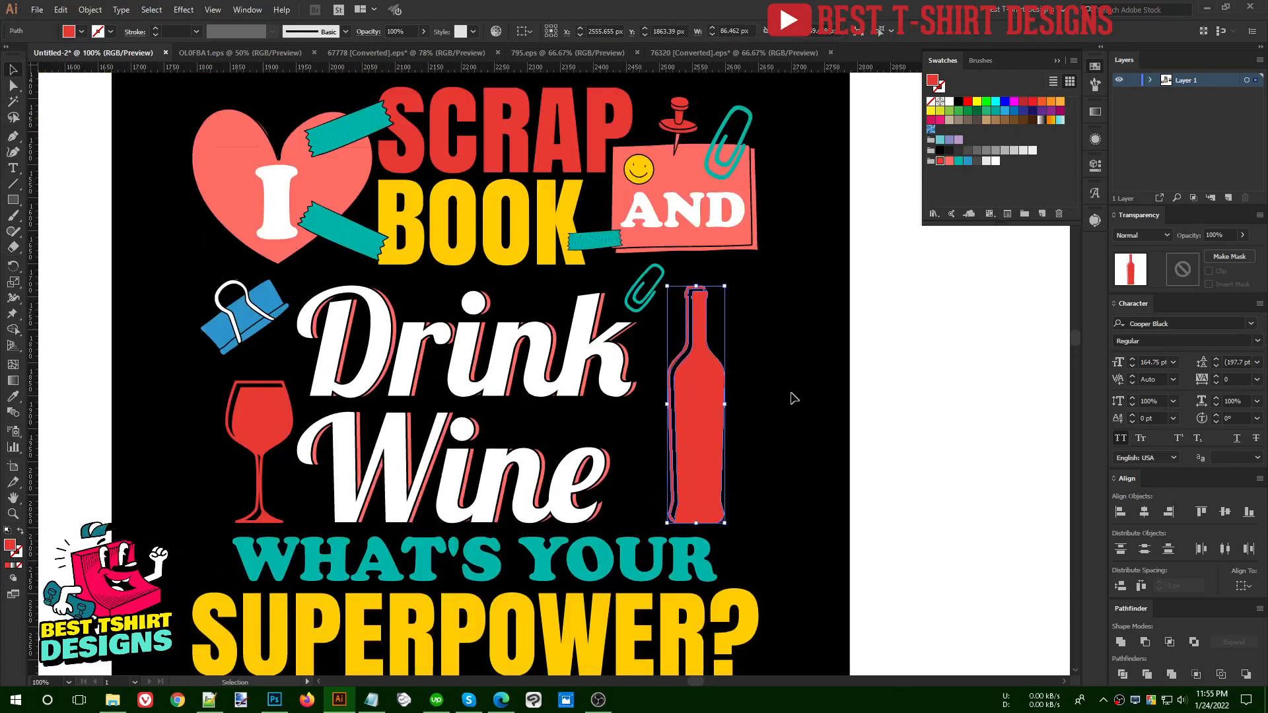
left_click(913, 414)
scroll(706, 429, "down", 1)
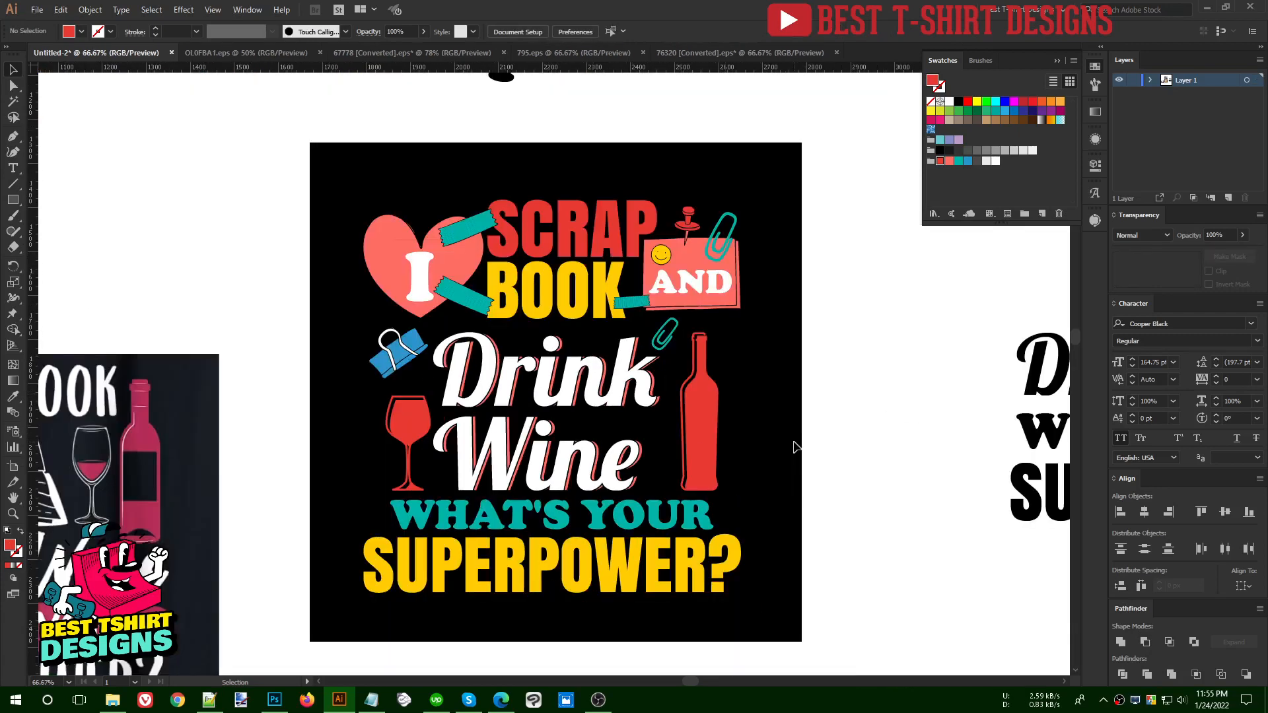
scroll(861, 457, "up", 1)
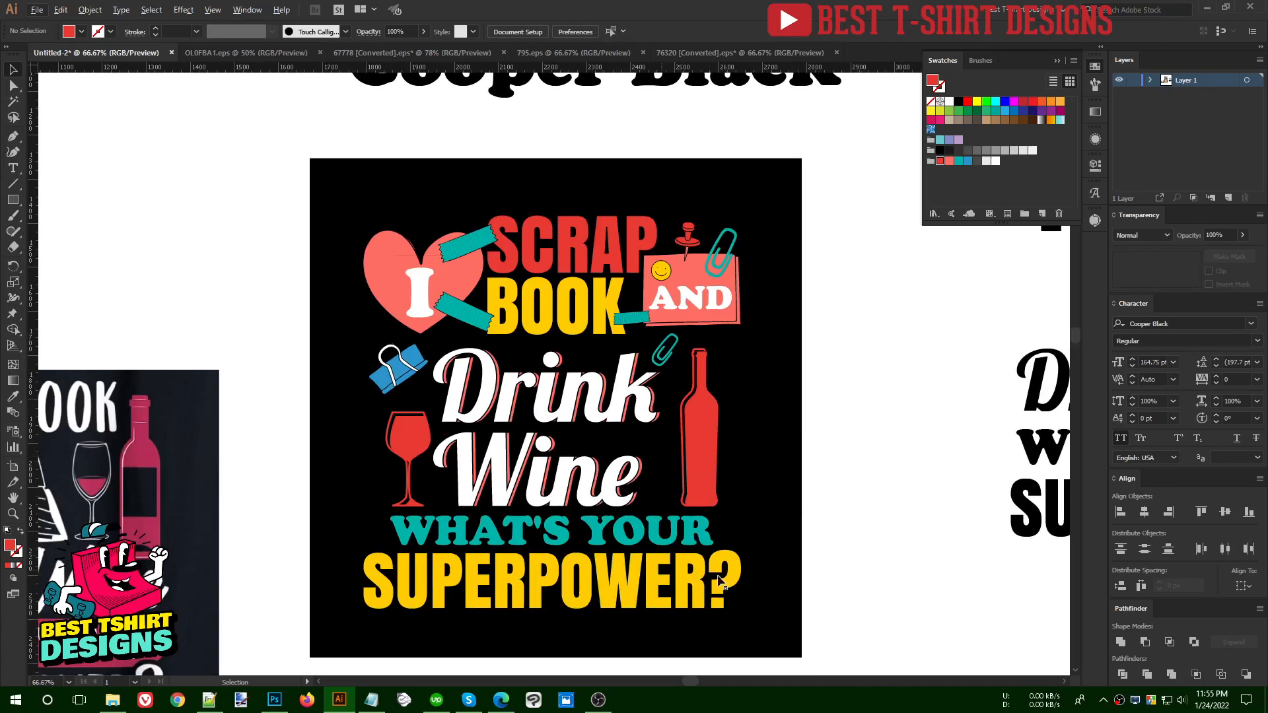
left_click(627, 596)
scroll(546, 646, "up", 1)
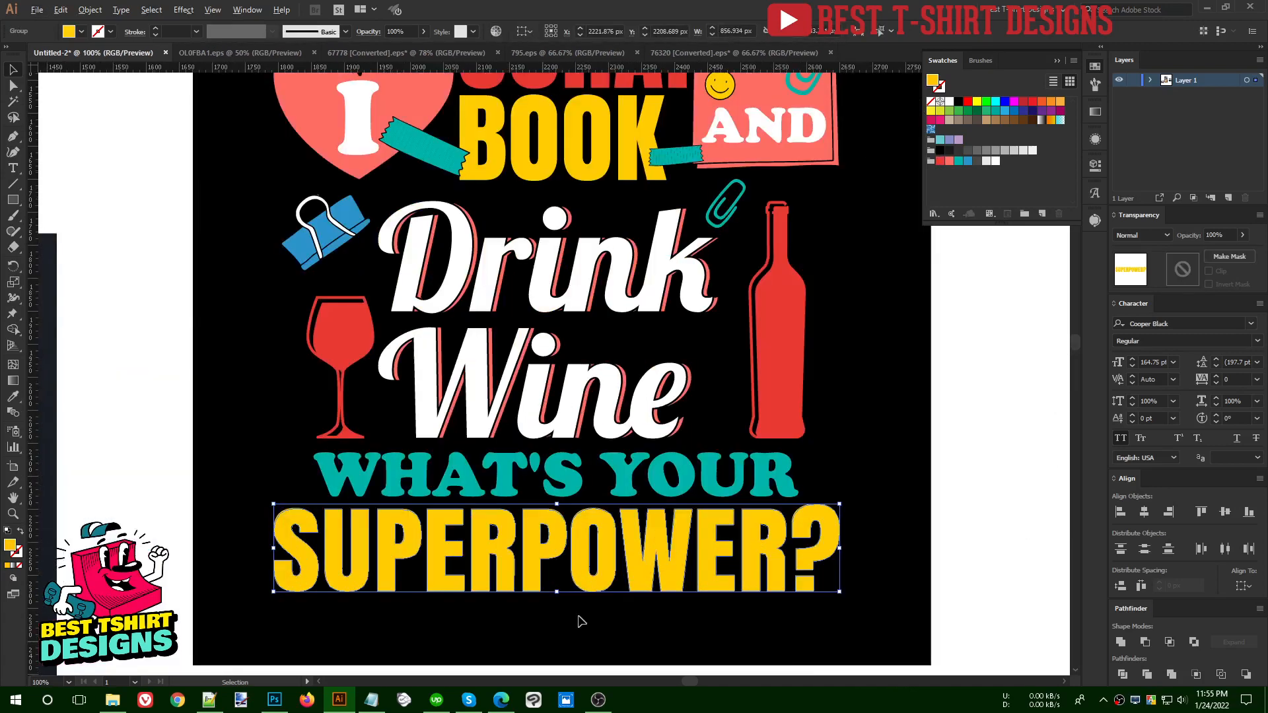
scroll(580, 618, "down", 1)
scroll(583, 589, "up", 1)
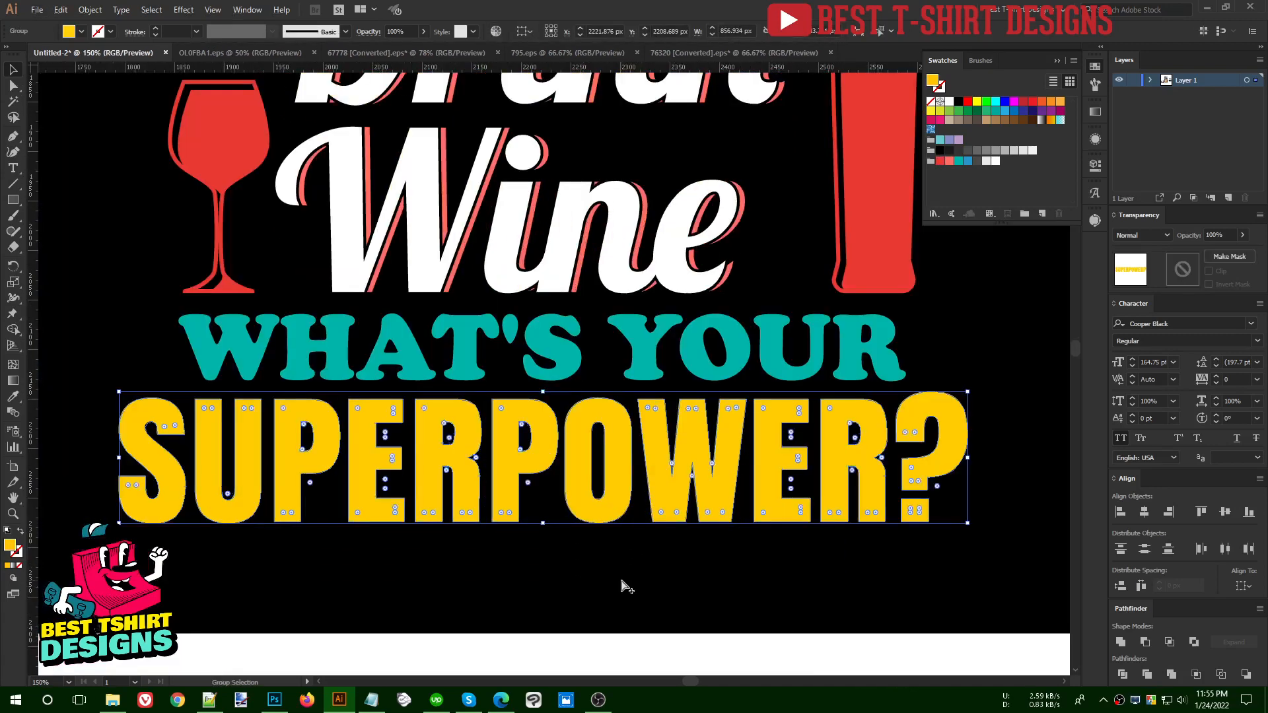
key("ctrl+alt+o")
left_click(838, 202)
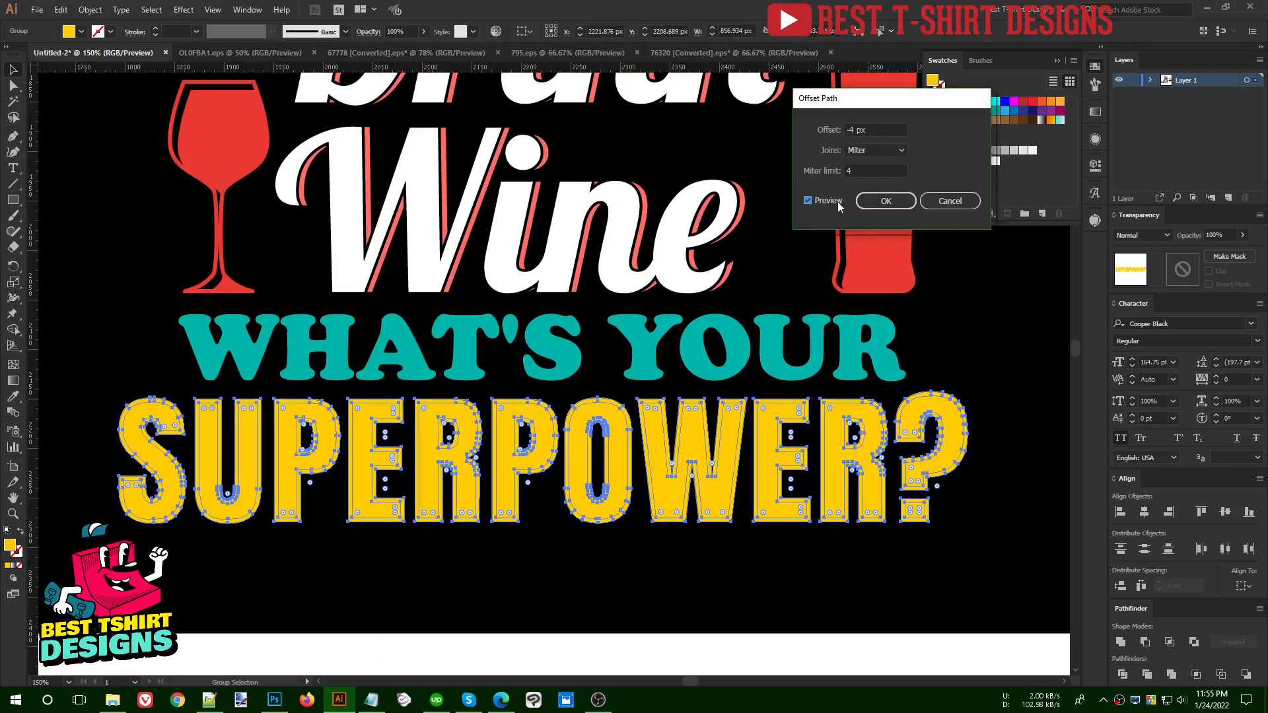
left_click(856, 151)
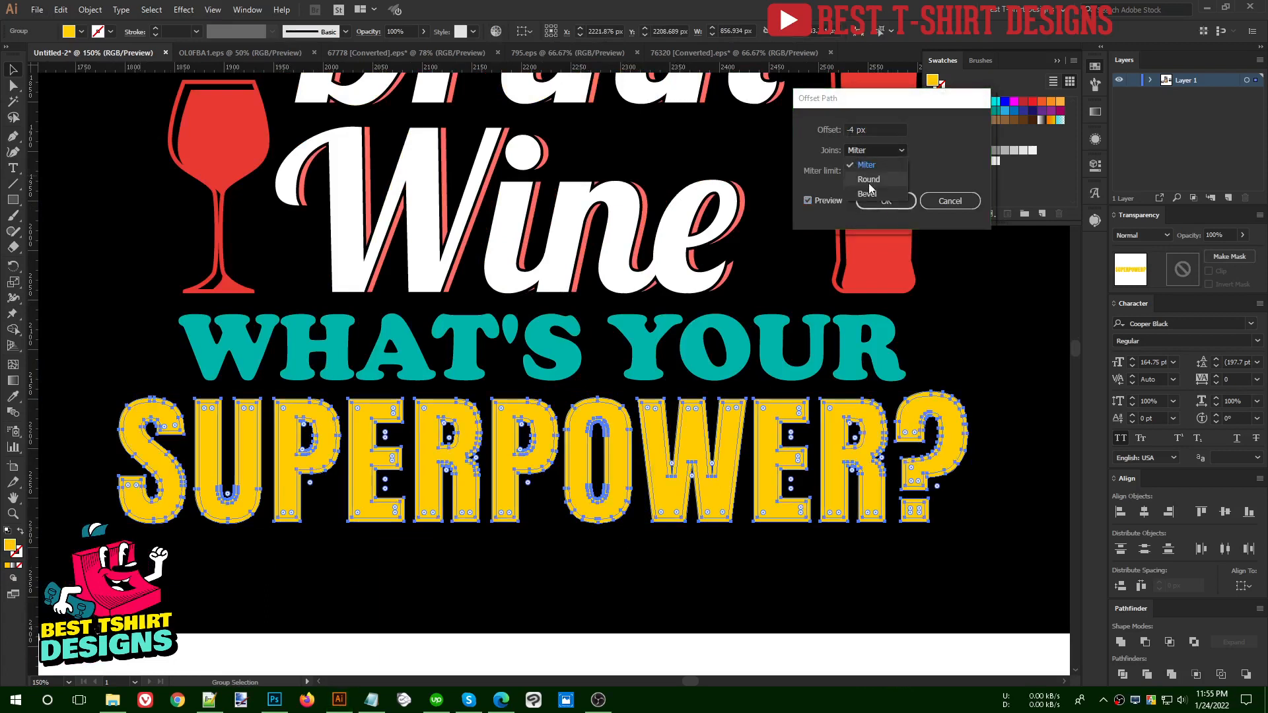
left_click(865, 173)
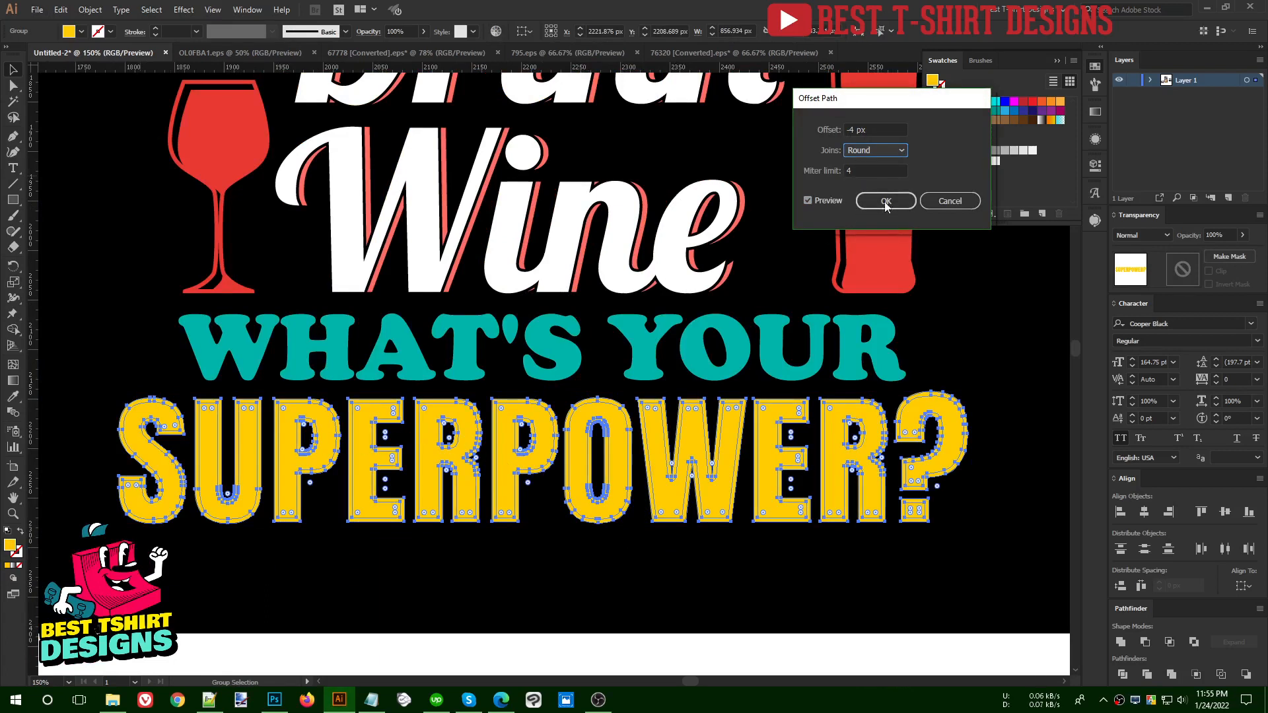
left_click(886, 201)
- Unite the inner offset shapes of the SUPERPOWER? lettering and select the resulting group
key("v")
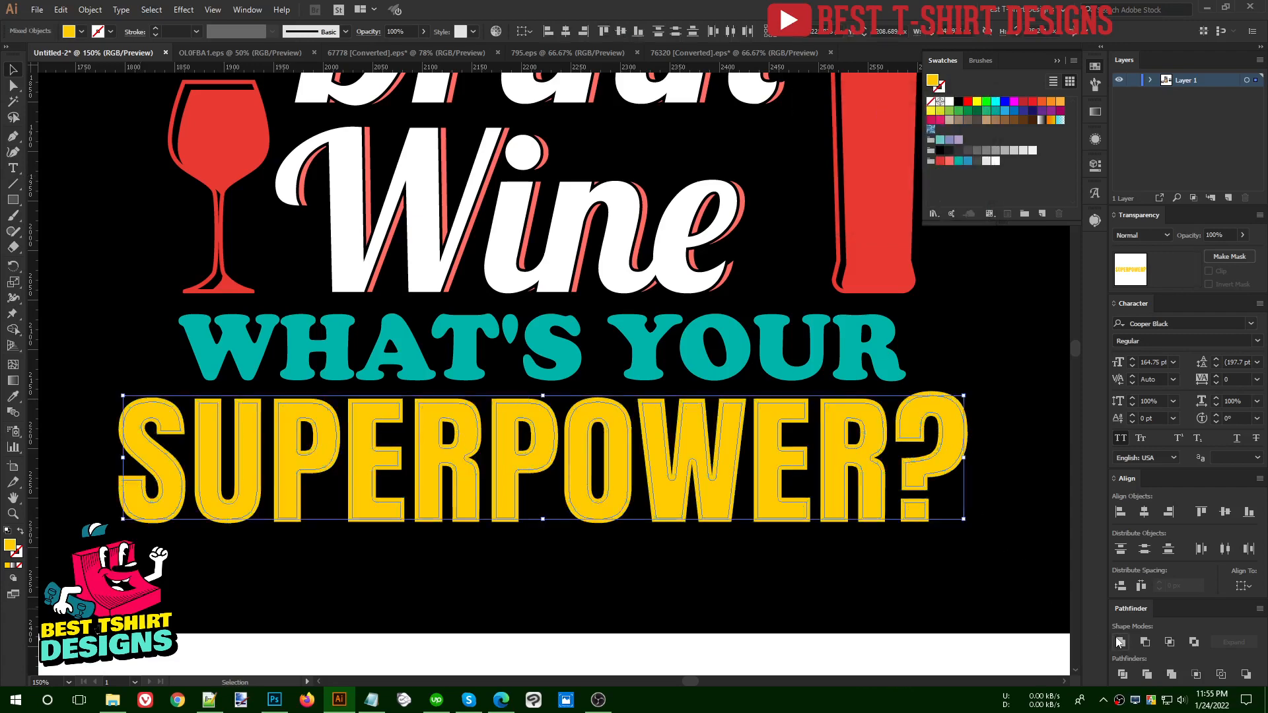
left_click(1117, 638)
key("a")
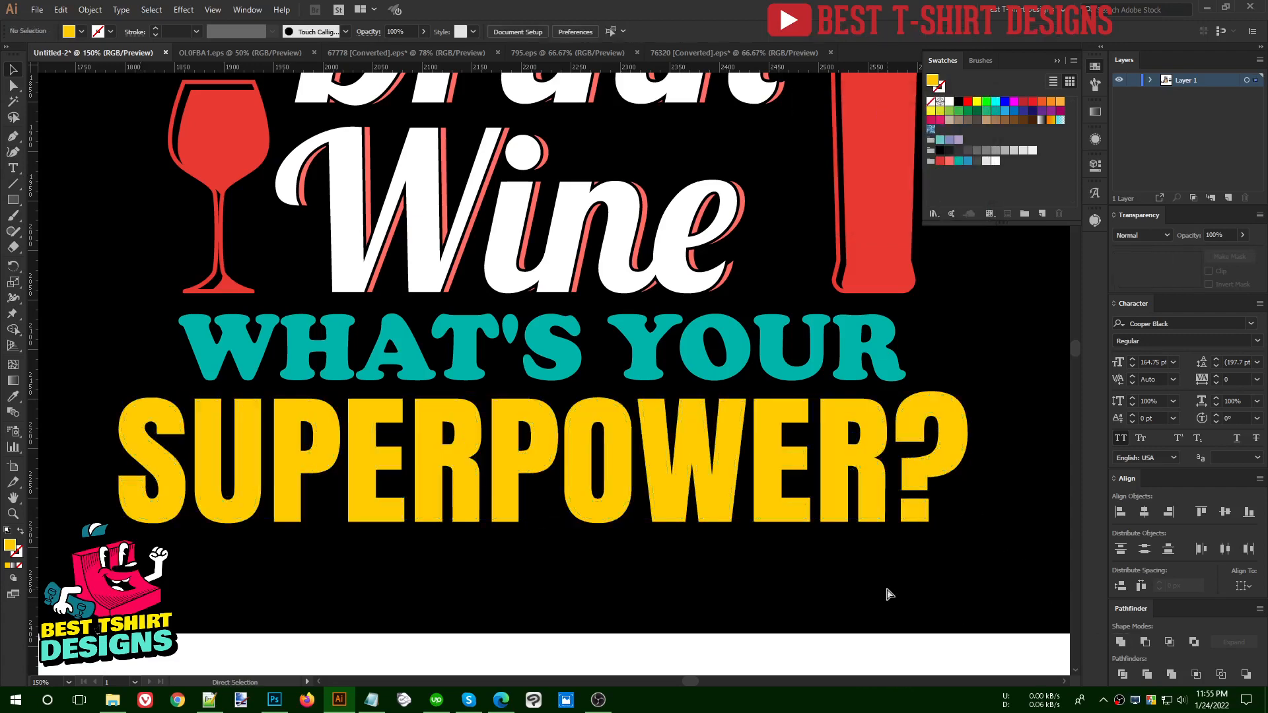
key("v")
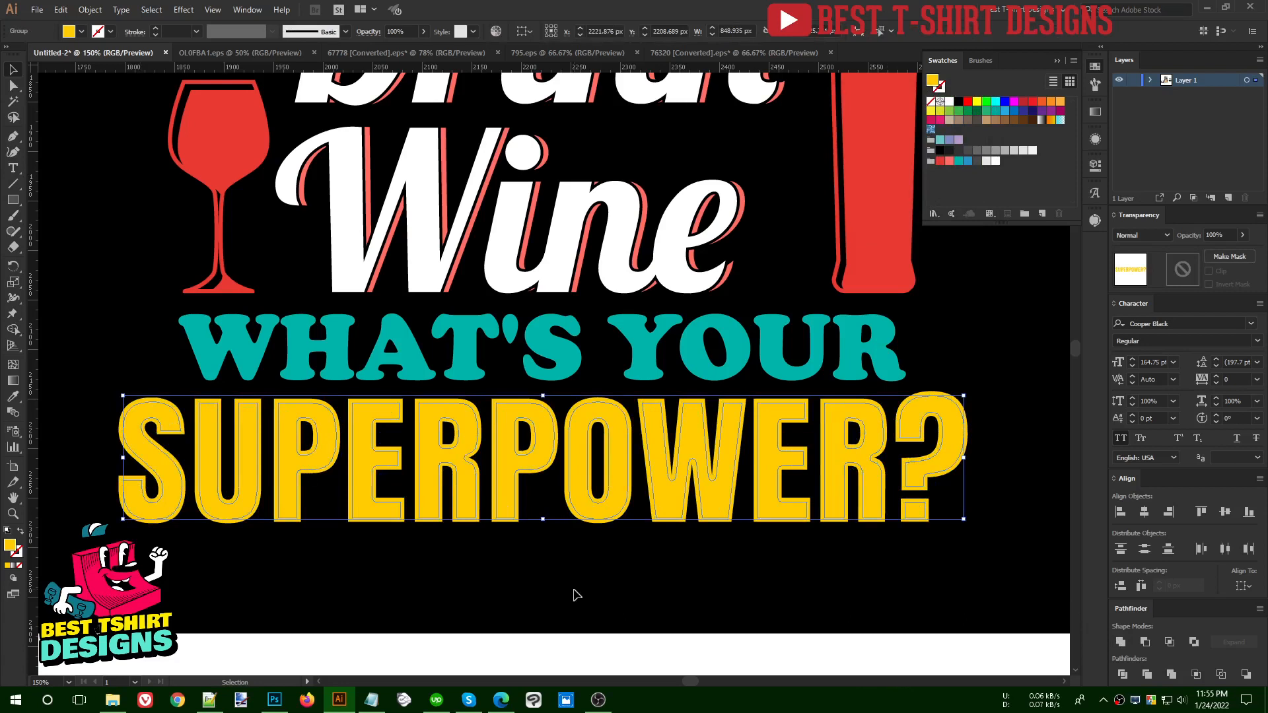
- Place a copy of the inner SUPERPOWER? letters 4 px right and 4 px down from the original
key("Right")
key("Right")
key("Right")
key("Right")
key("Down")
key("Down")
key("Down")
key("Down")
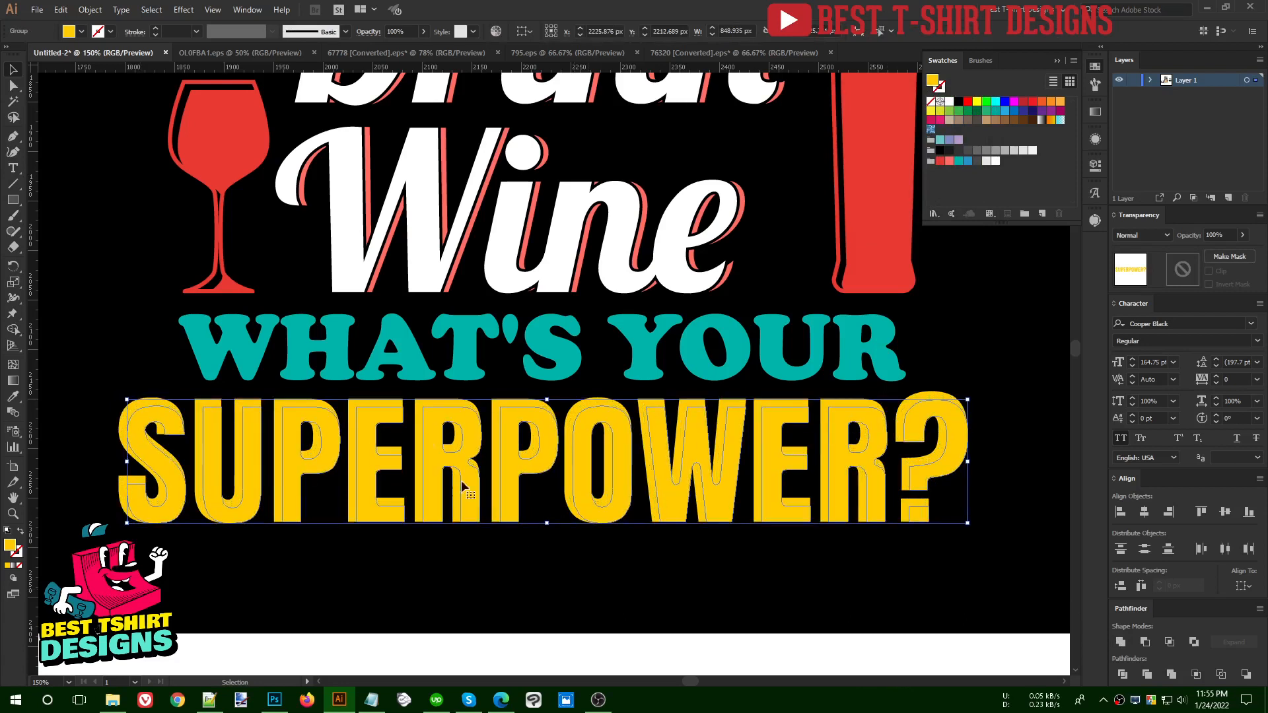
- Subtract the shifted copy from the original inner SUPERPOWER? letters as a compound shape
left_click(440, 402, "shift")
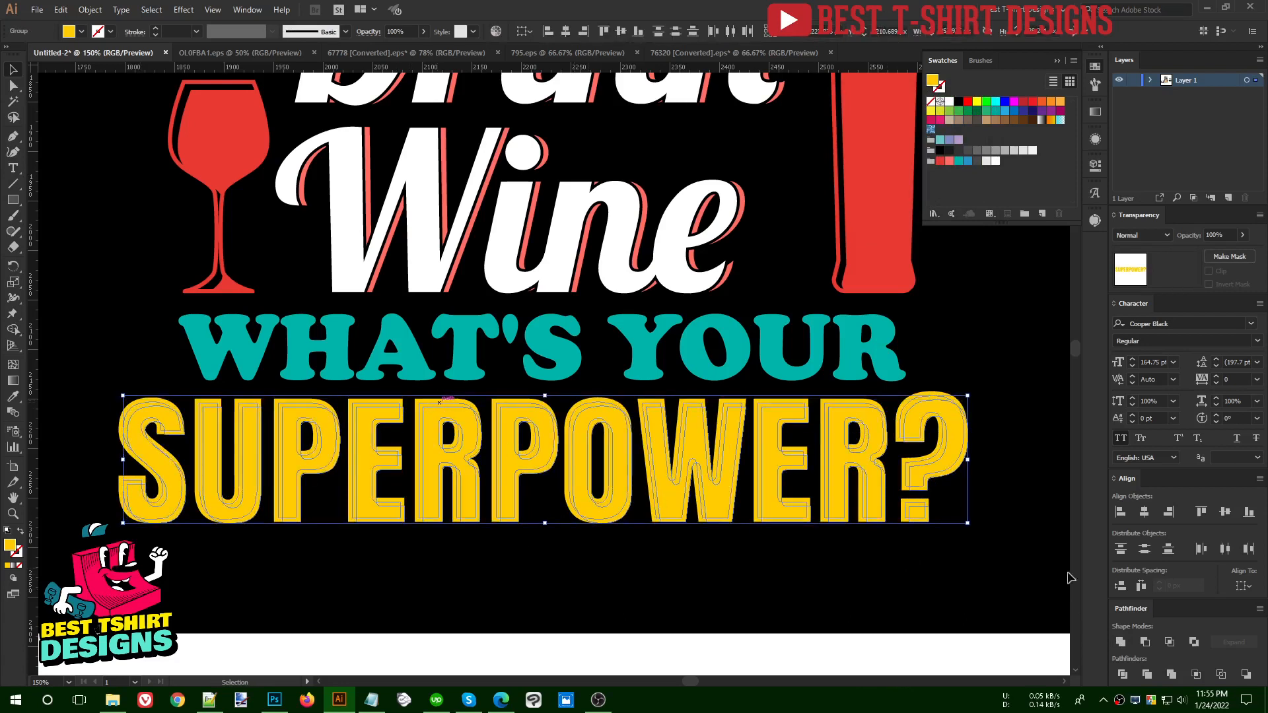
left_click(1146, 643)
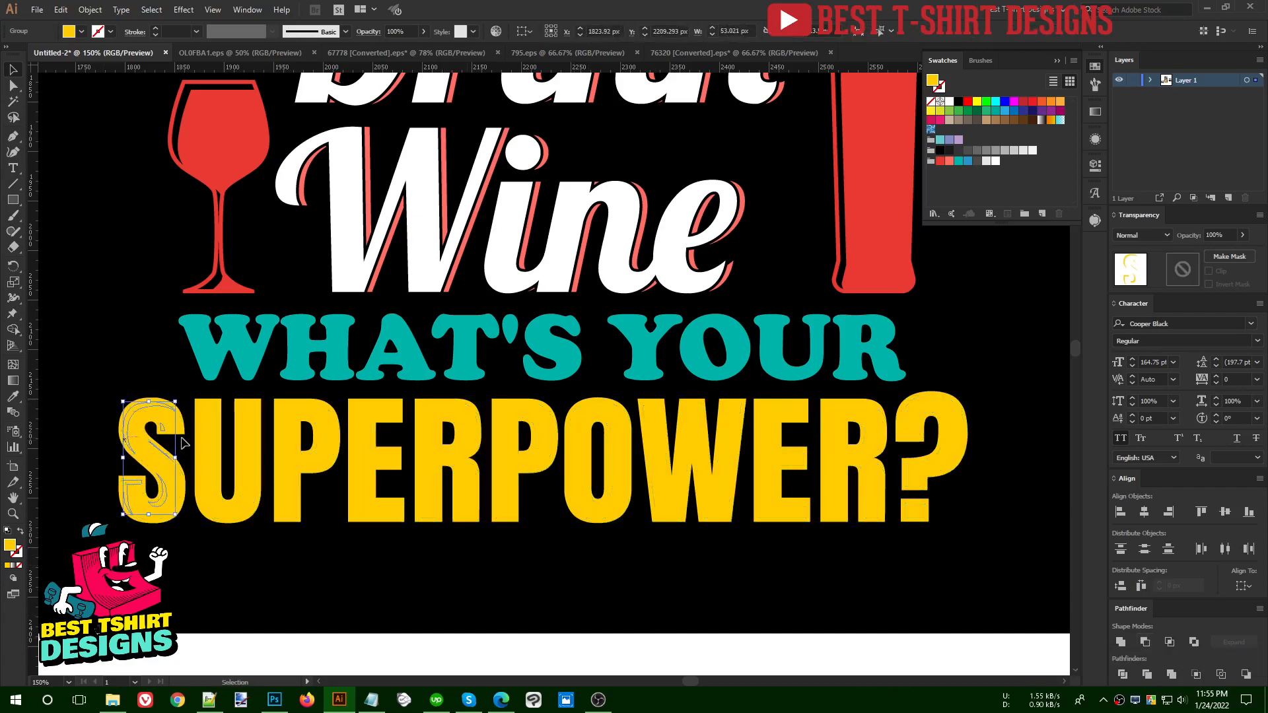
key("ctrl+z")
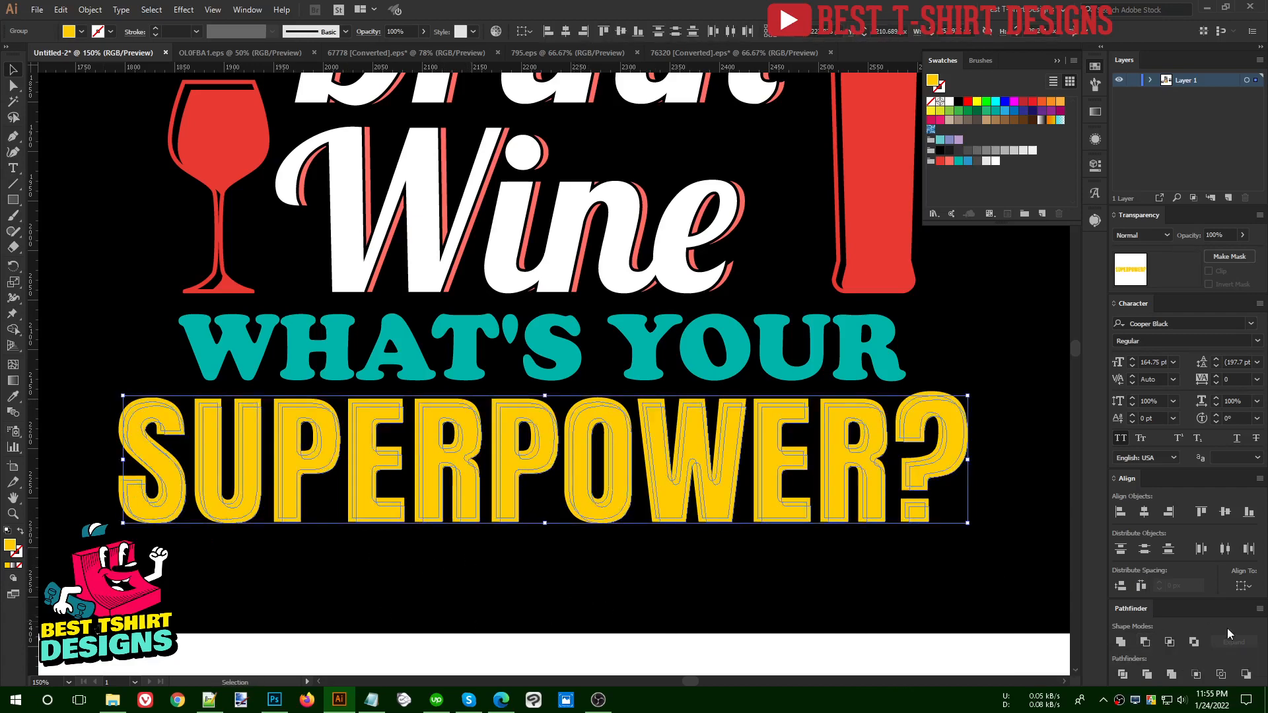
left_click(1145, 647, "alt")
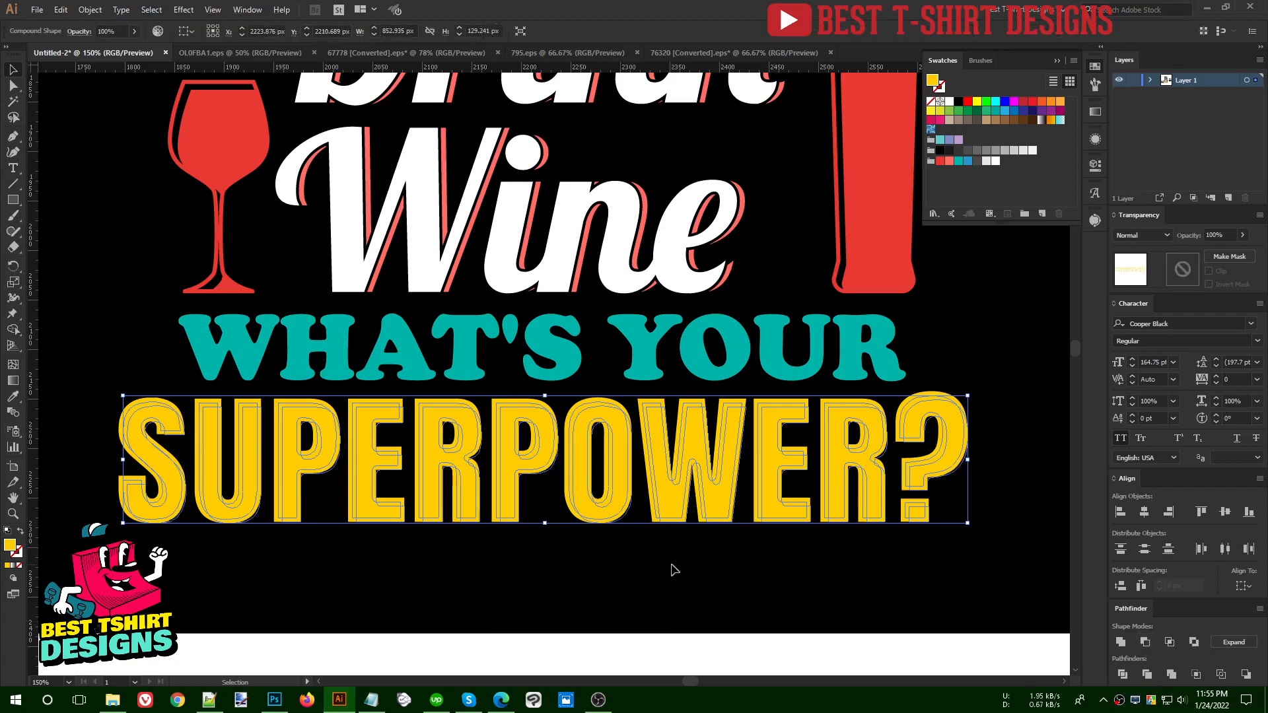
- Expand the appearance of the SUPERPOWER? compound shape and fill the highlight strips white
left_click(91, 10)
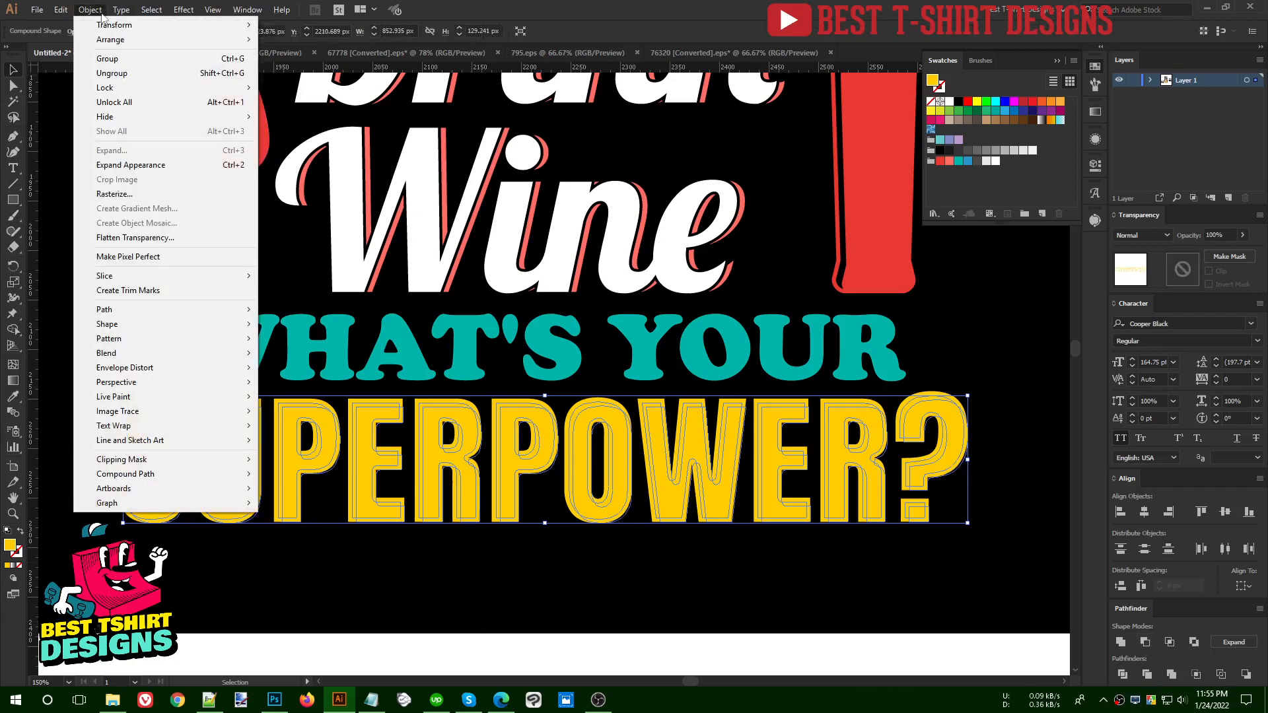
left_click(118, 166)
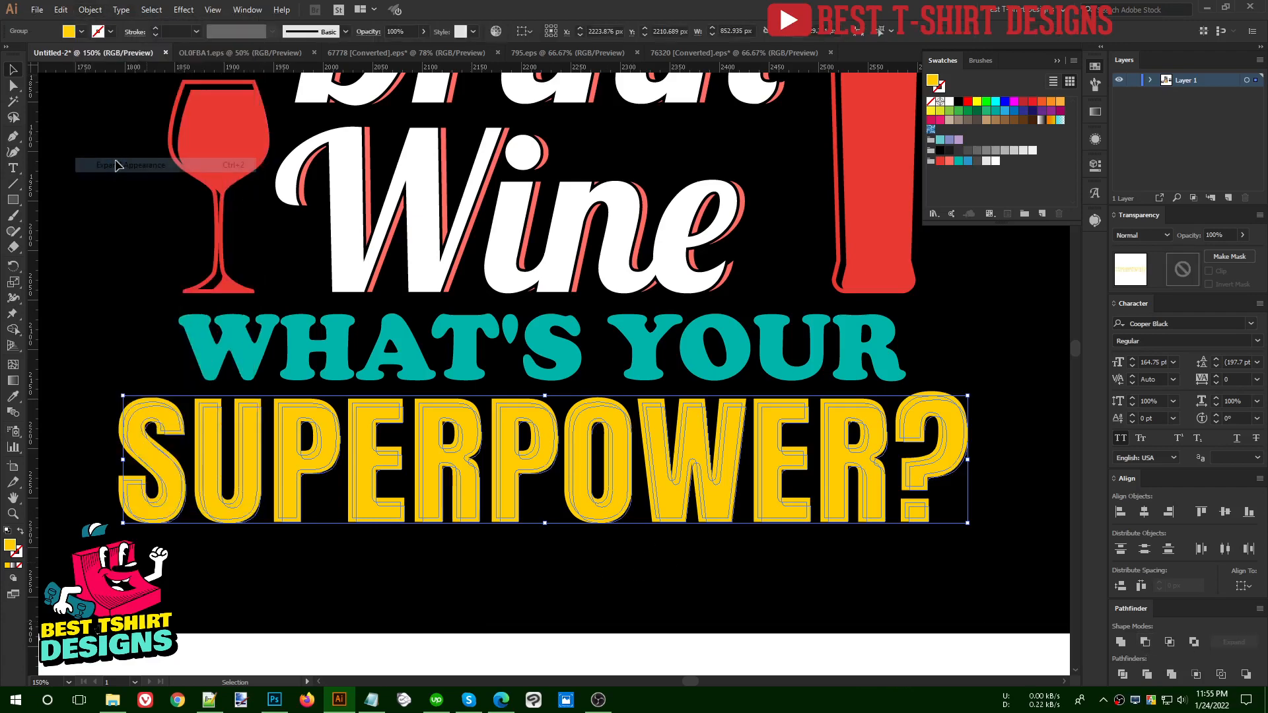
left_click(949, 101)
left_click(670, 584)
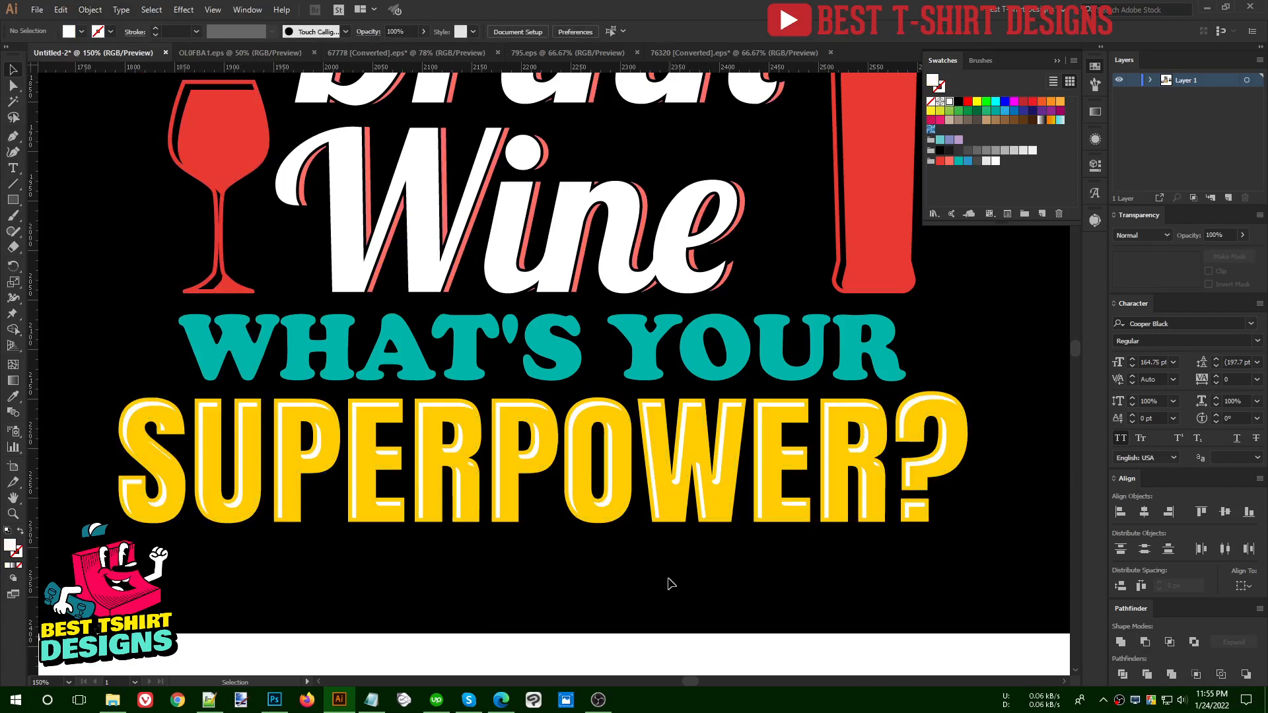
- Erase the small stray highlight pieces in the middle of the letter S of SUPERPOWER? with a smaller Eraser
left_click(151, 454)
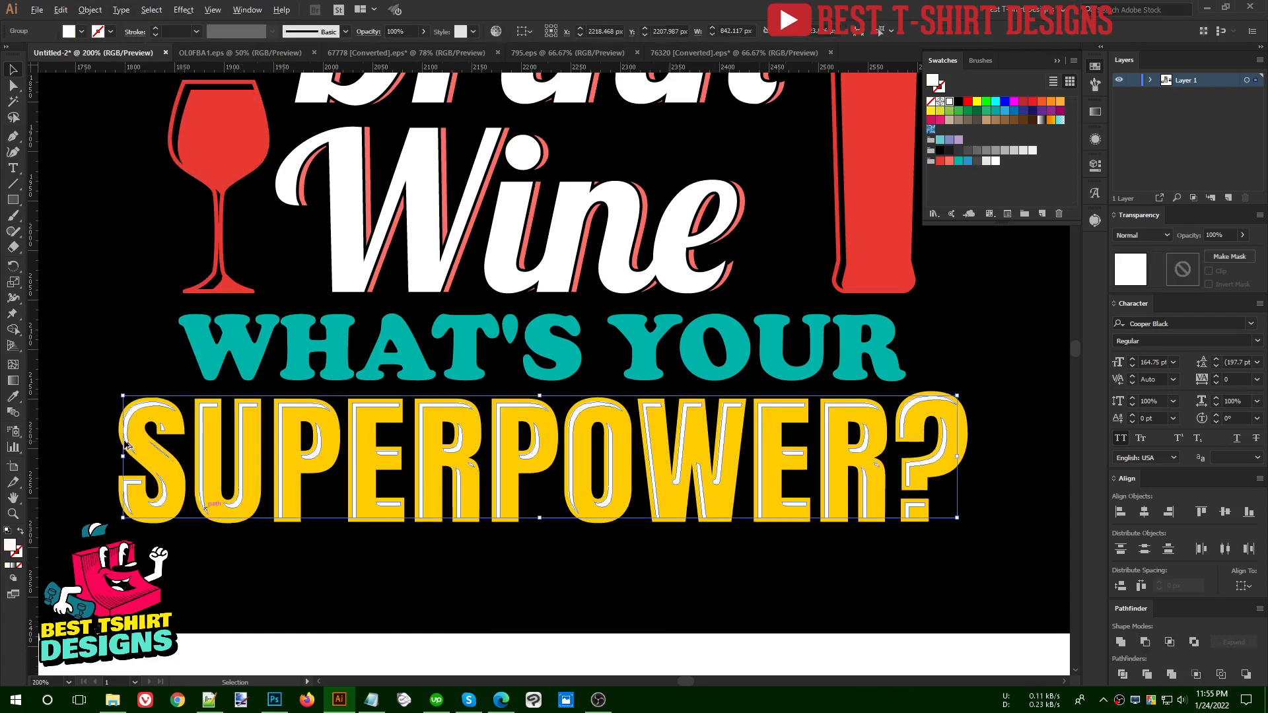
key("shift+e")
scroll(132, 444, "up", 3)
key("bracketleft")
key("bracketleft")
key("bracketleft")
key("bracketleft")
key("bracketleft")
key("bracketleft")
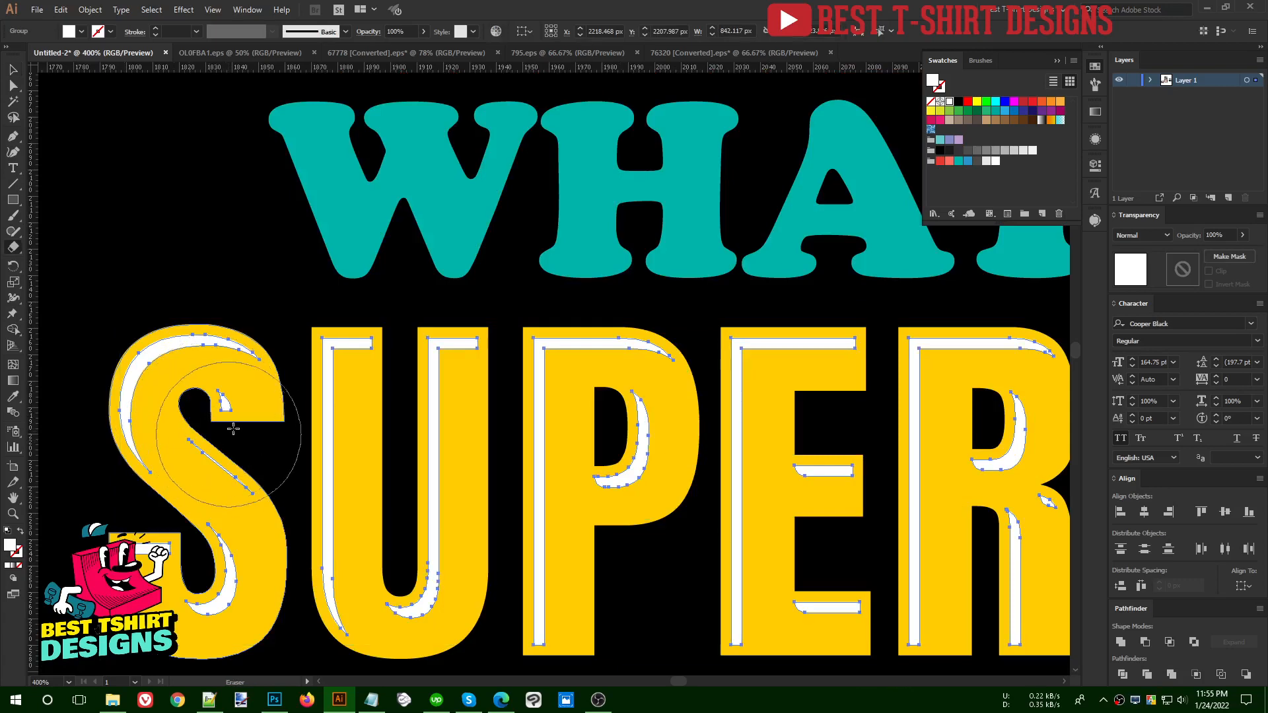
left_click_drag(211, 416, 261, 502)
- Erase the small stray highlight pieces where the legs join in both R letters of SUPERPOWER?
mouse_move(862, 549)
left_mouse_down()
mouse_move(463, 498)
mouse_move(331, 495)
left_mouse_up()
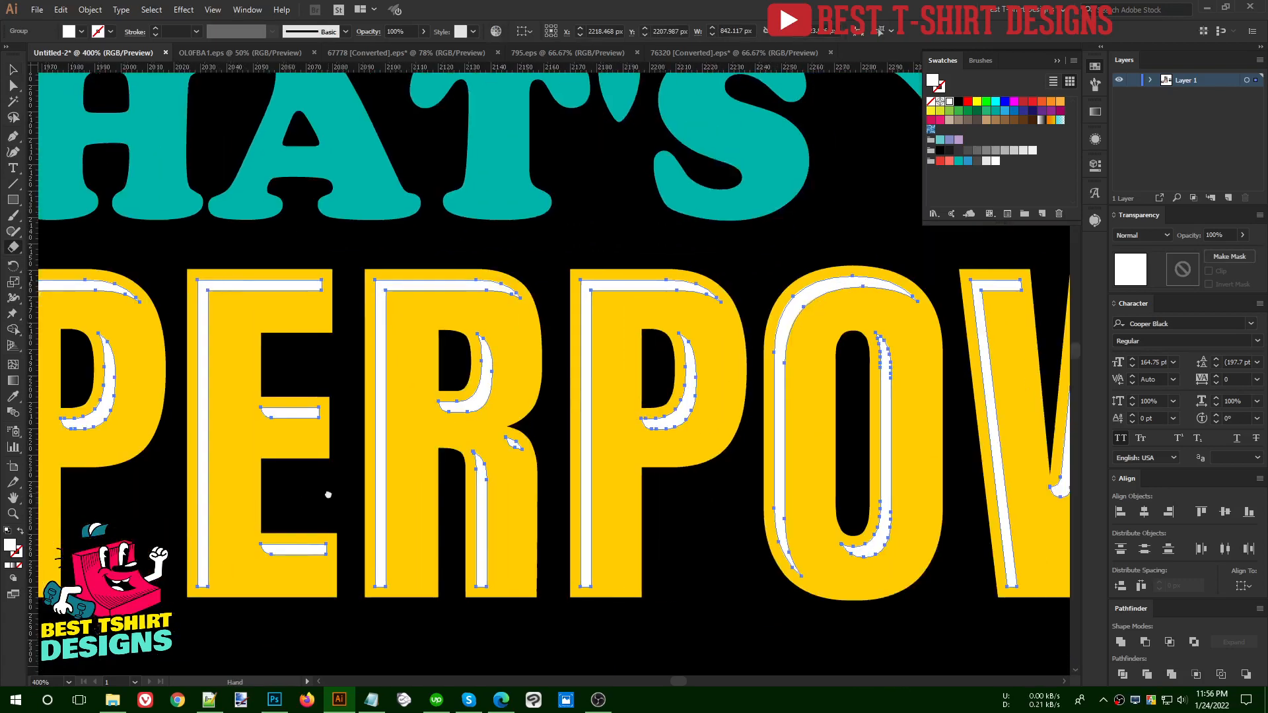
left_click_drag(504, 455, 532, 438)
left_click_drag(722, 504, 419, 472)
left_click_drag(803, 532, 447, 517)
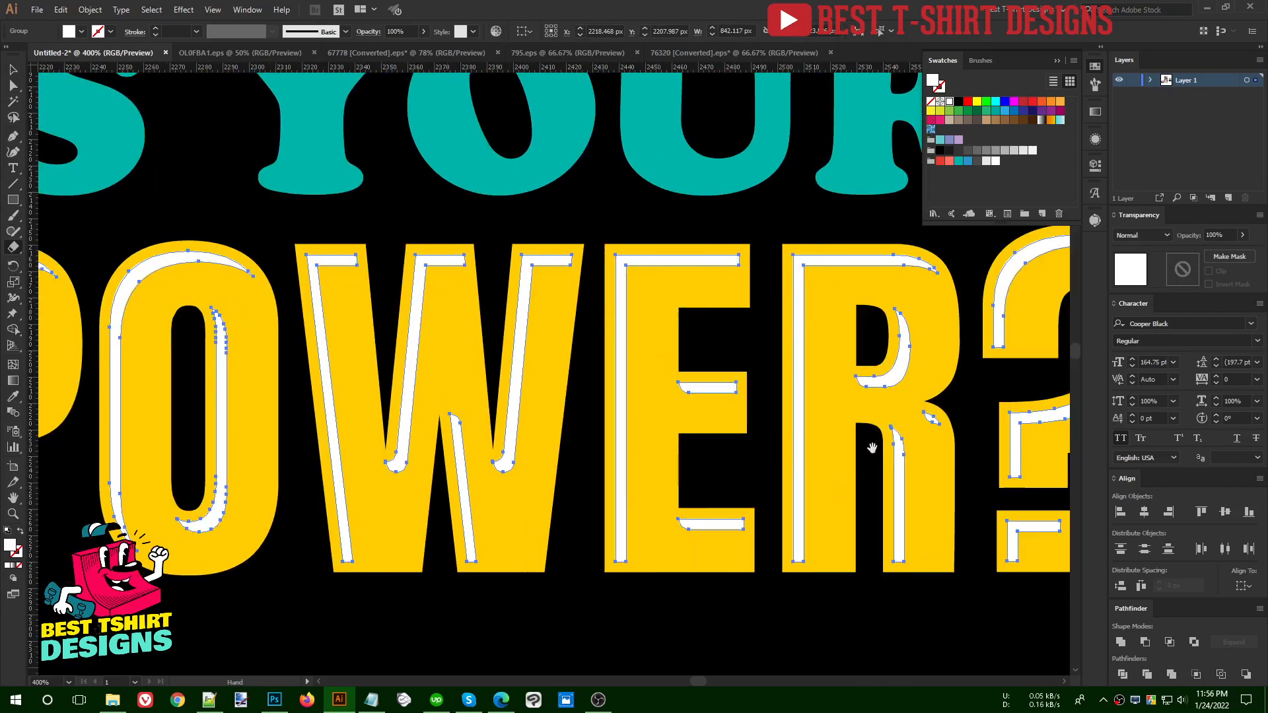
left_click_drag(971, 423, 561, 439)
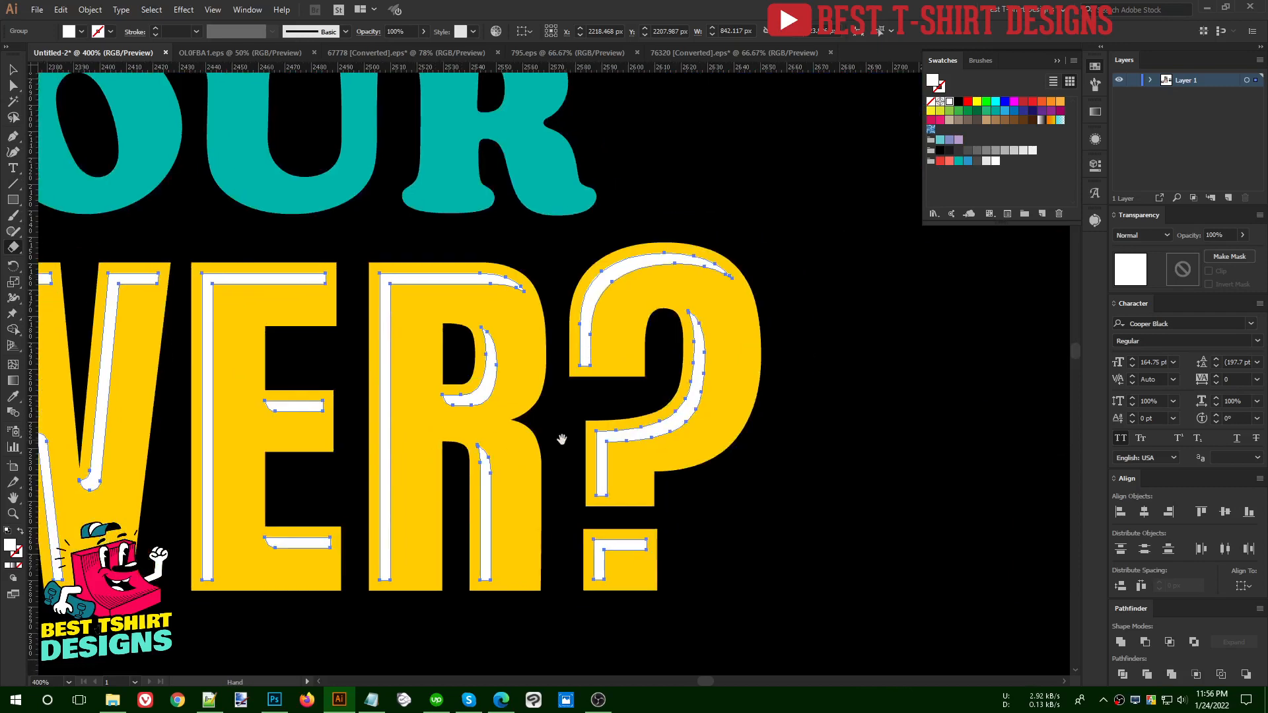
key("v")
key("ctrl+1")
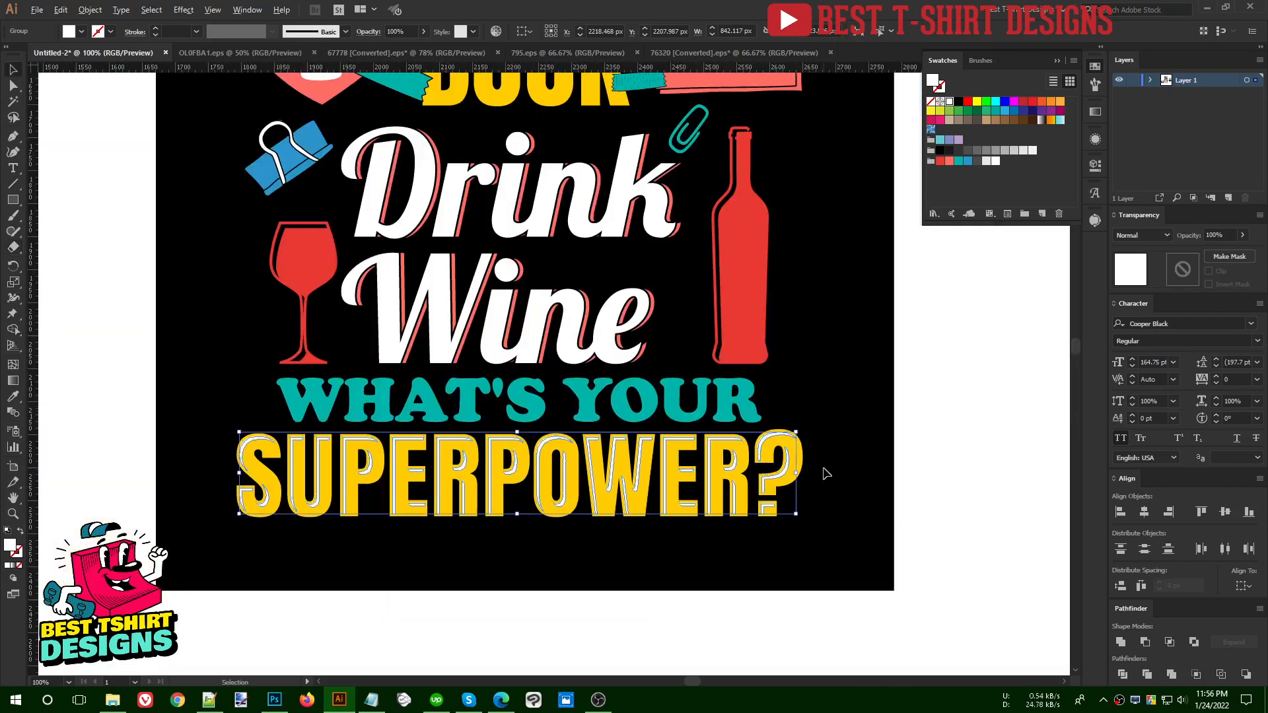
- Recolor the SUPERPOWER? highlight strips red by sampling the fill of the wine bottle
key("ctrl+minus")
key("a")
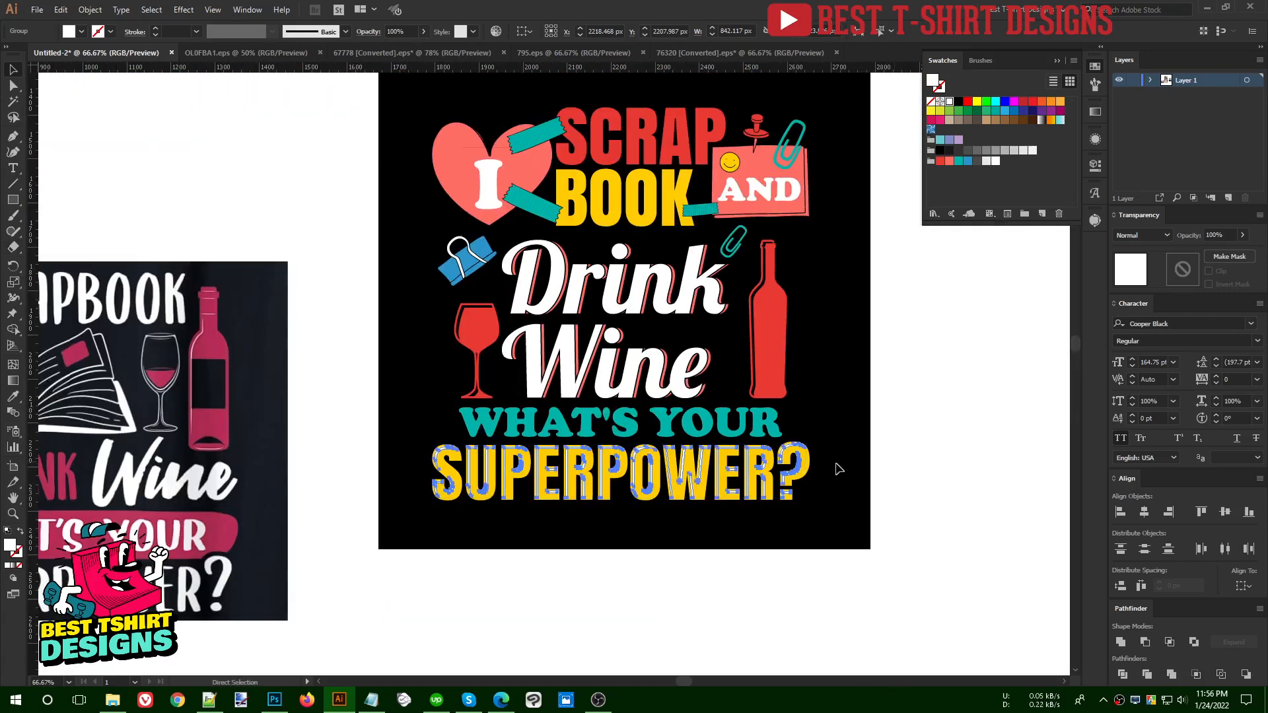
key("v")
left_click(873, 470)
left_click(807, 461)
key("a")
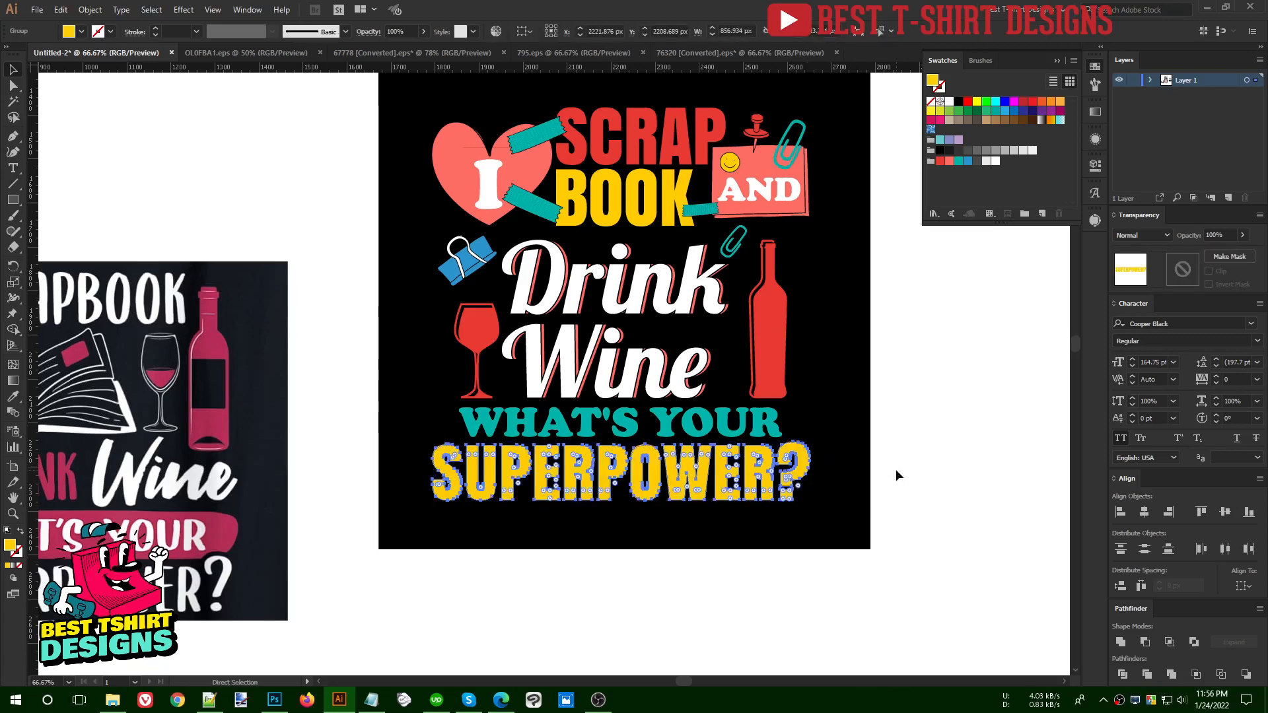
key("ctrl+z")
key("i")
left_click(779, 363)
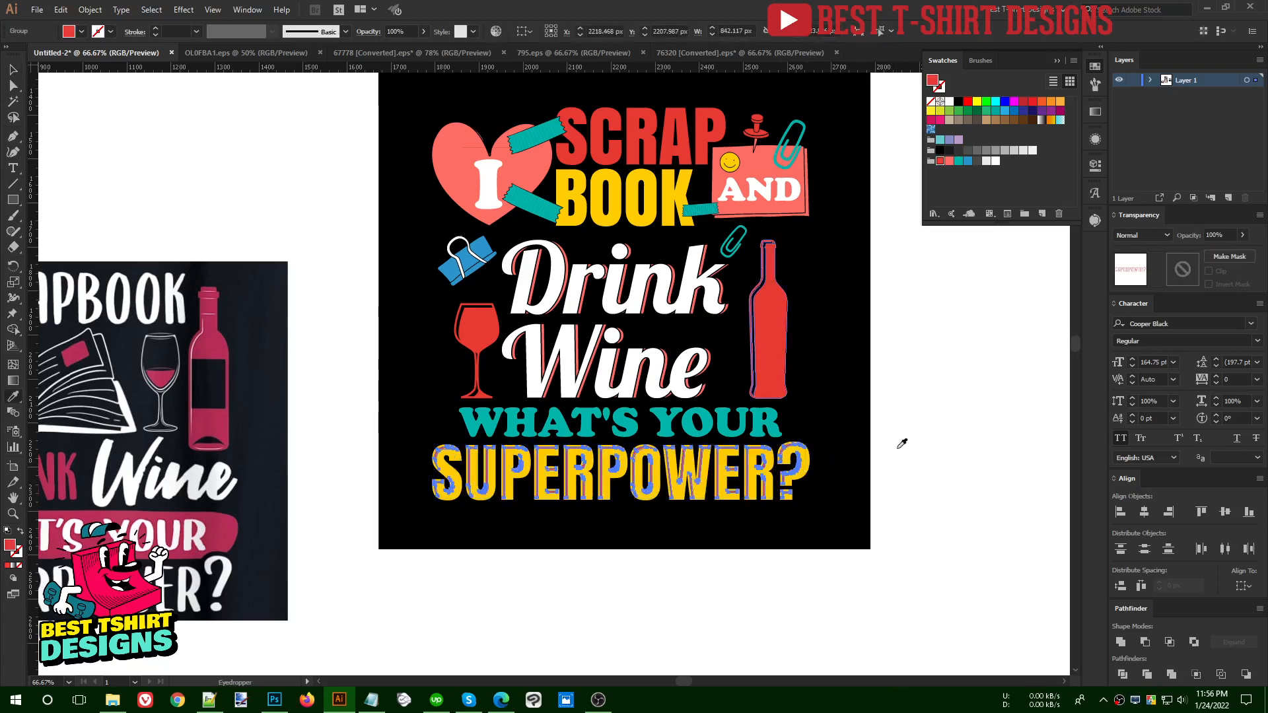
key("v")
left_click(905, 455)
- Examine the red-highlighted SUPERPOWER? lettering against the rest of the design
scroll(662, 523, "up", 1)
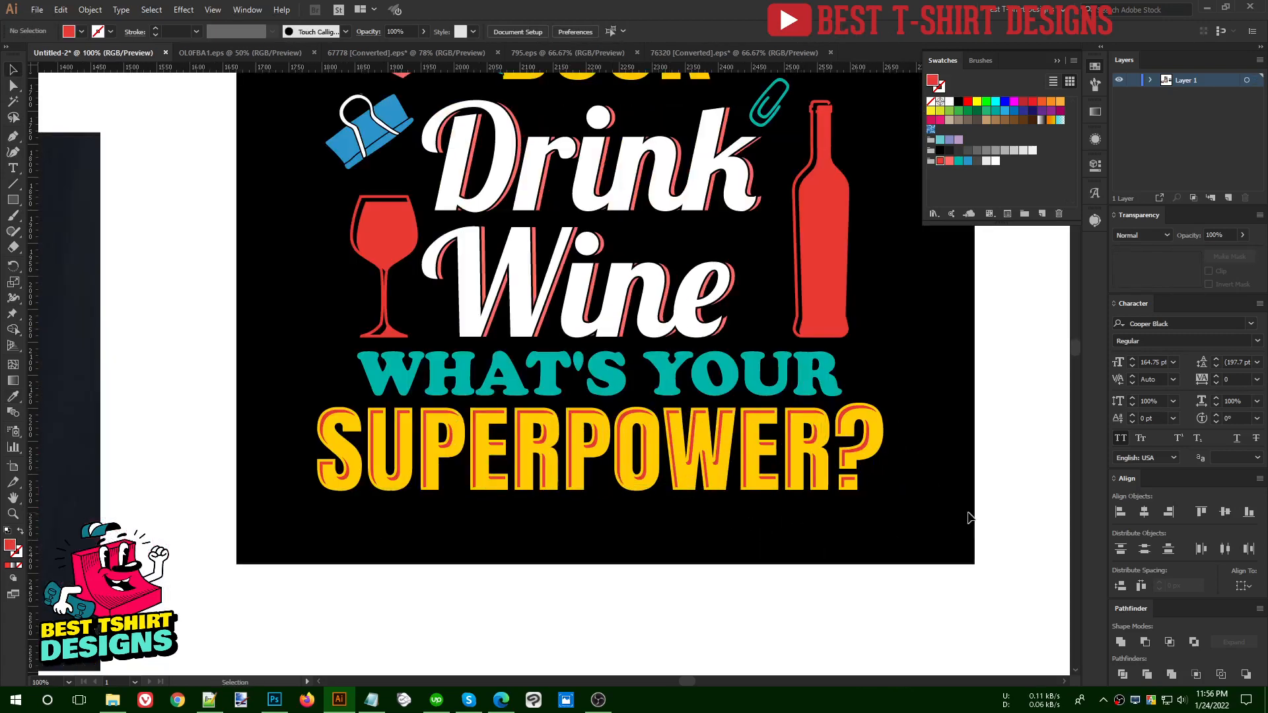
scroll(968, 517, "up", 1)
scroll(750, 631, "down", 1)
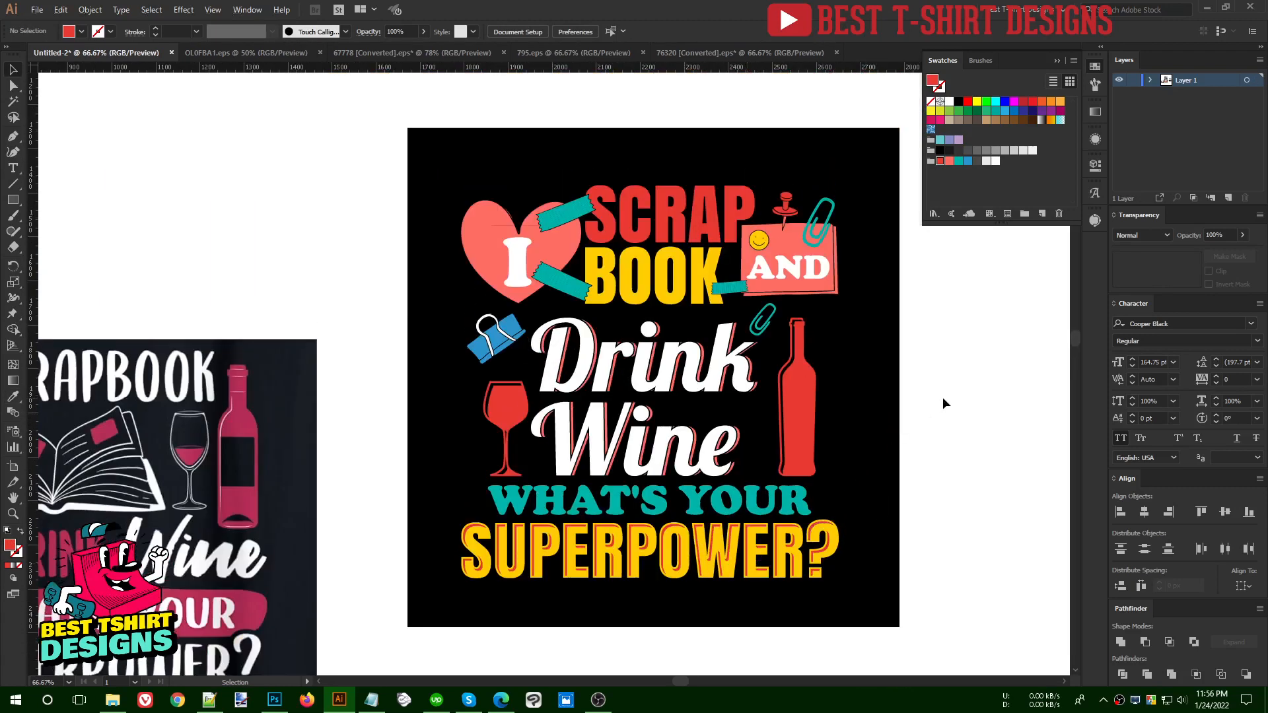
scroll(941, 398, "up", 1)
scroll(683, 231, "up", 1)
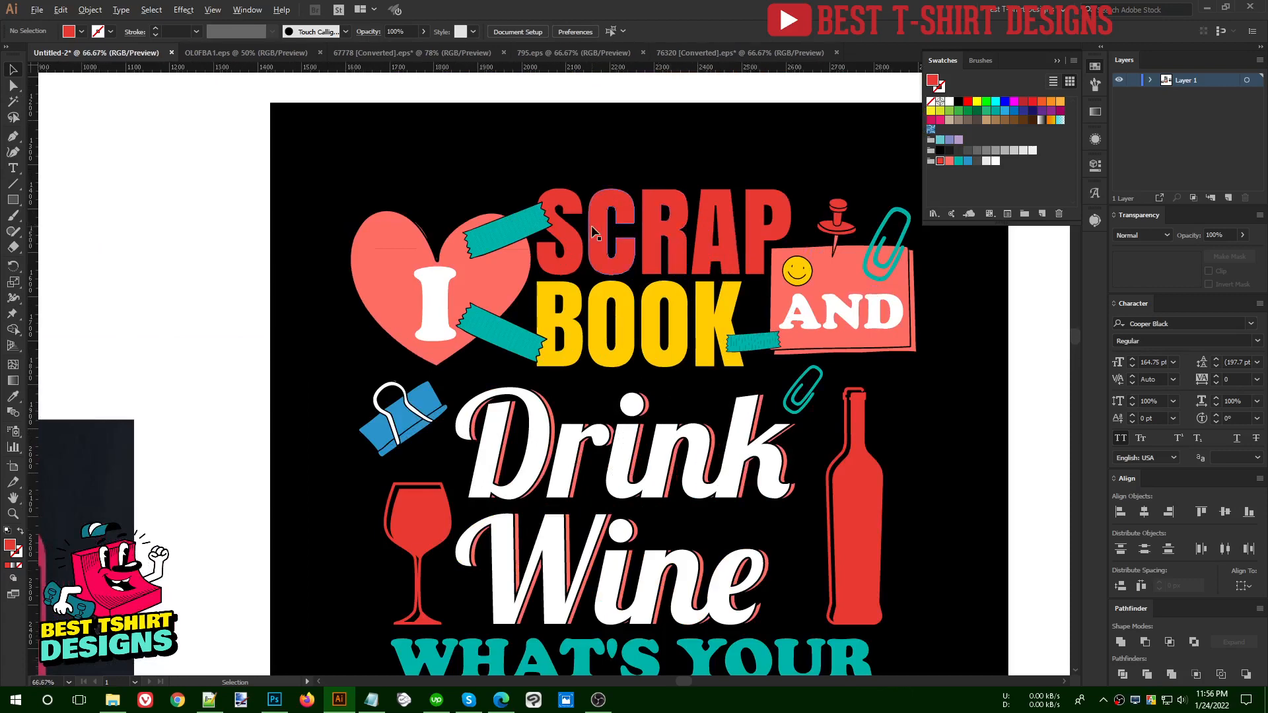
scroll(584, 225, "down", 1)
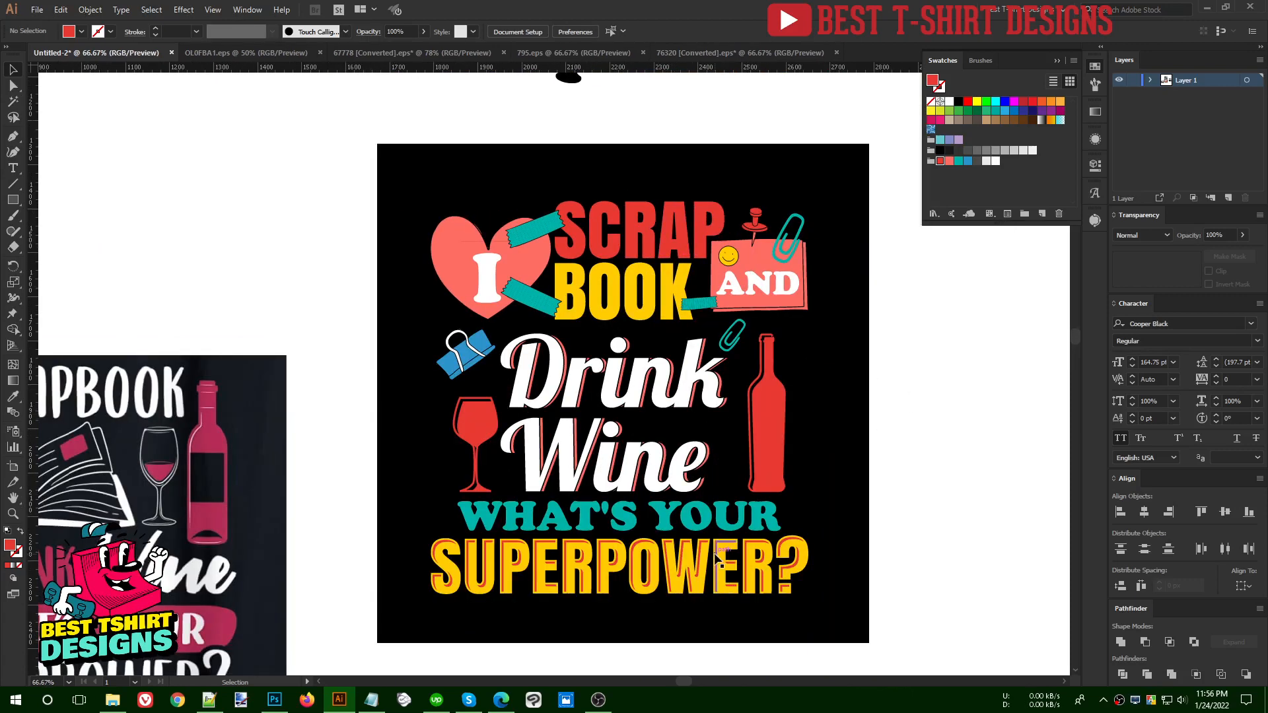
- Isolate the upper artwork group and group the SCRAP and BOOK letters together
scroll(611, 211, "up", 2)
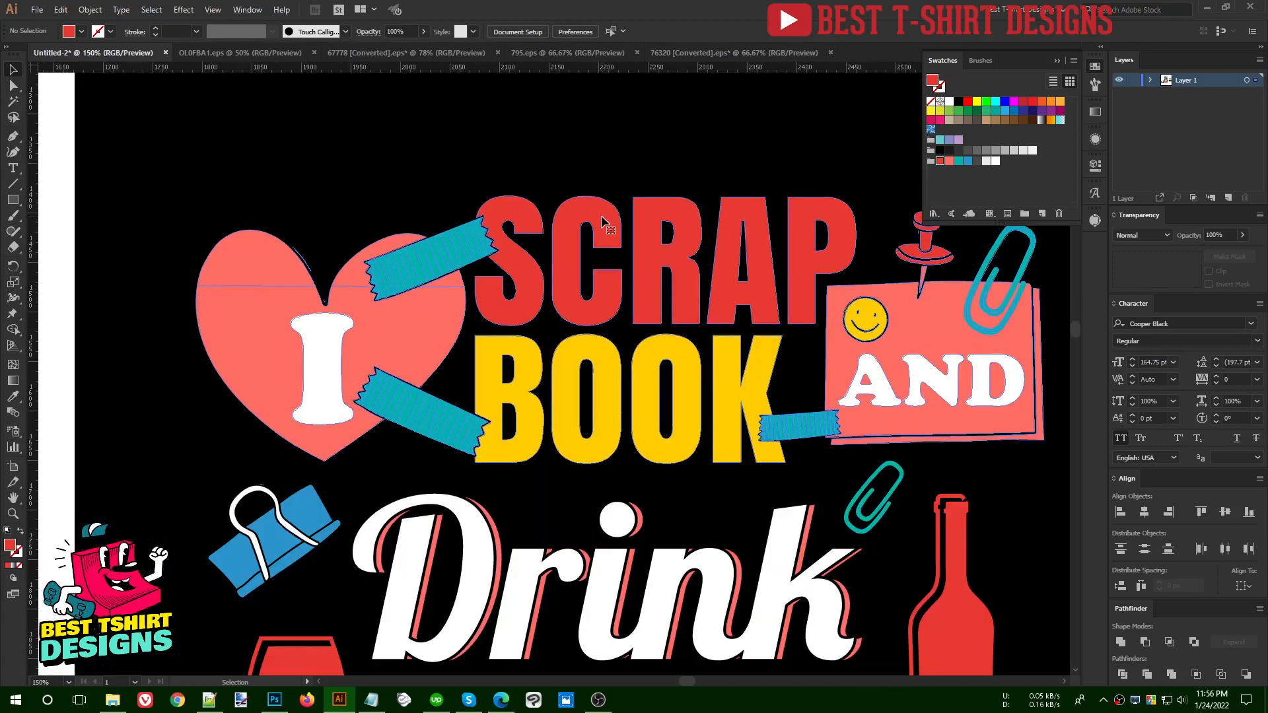
left_click(601, 216)
double_click(601, 215)
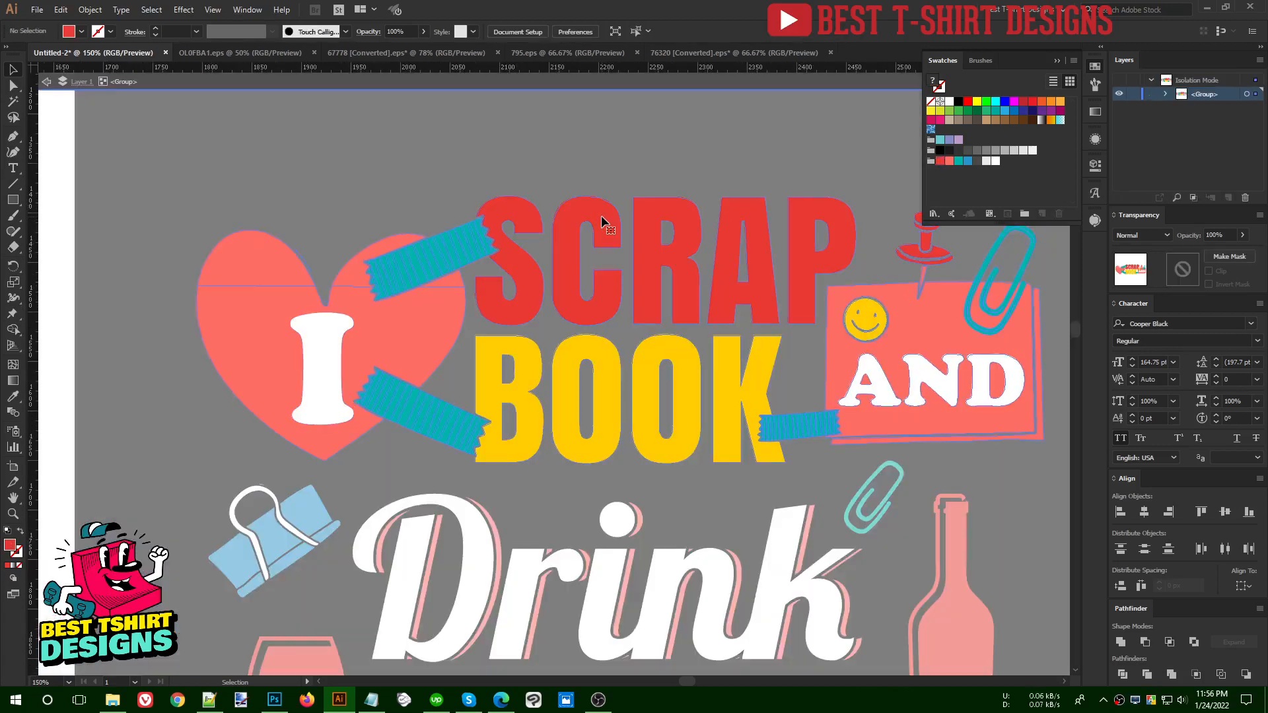
left_click(601, 216)
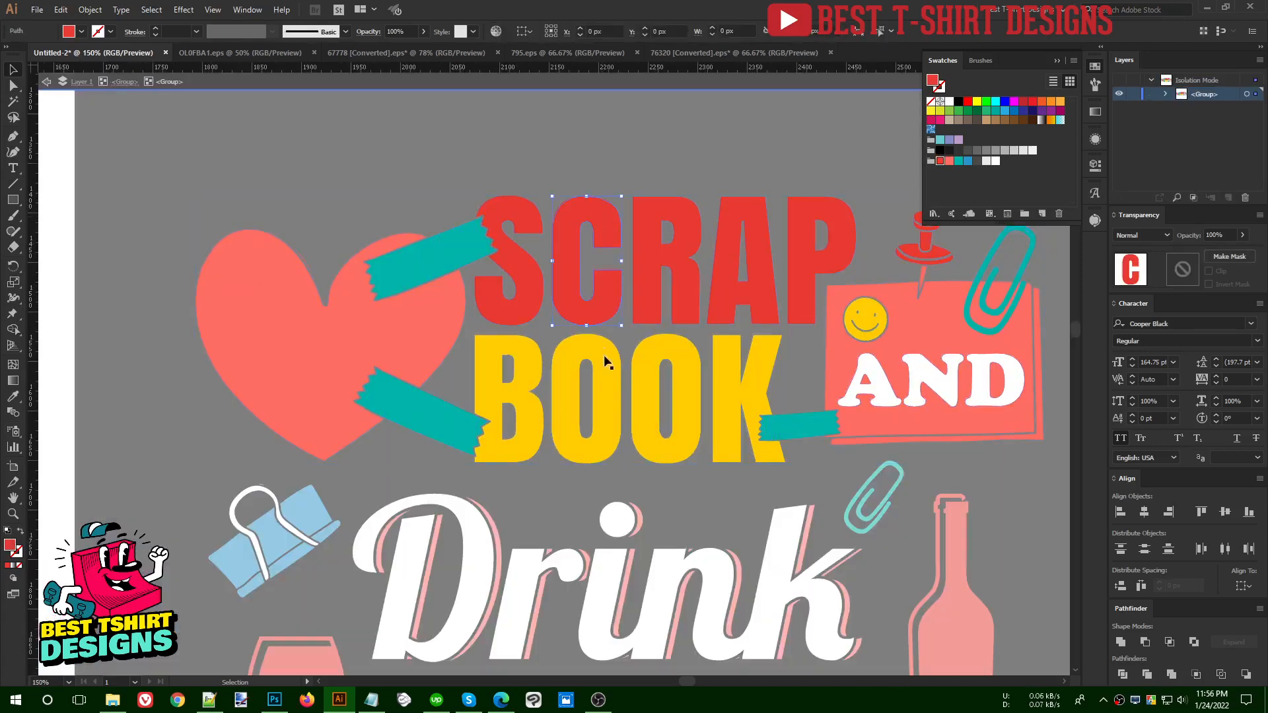
left_click(814, 276, "shift")
left_click(535, 364, "shift")
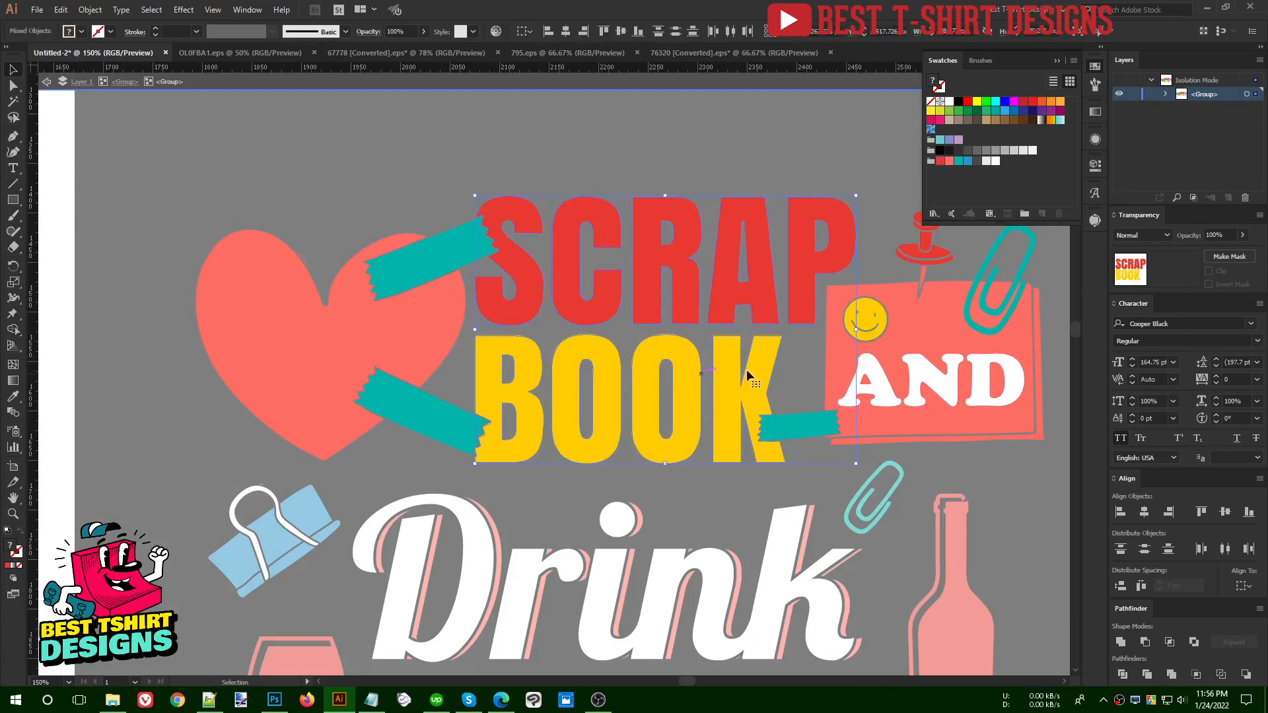
key("a")
key("ctrl+g")
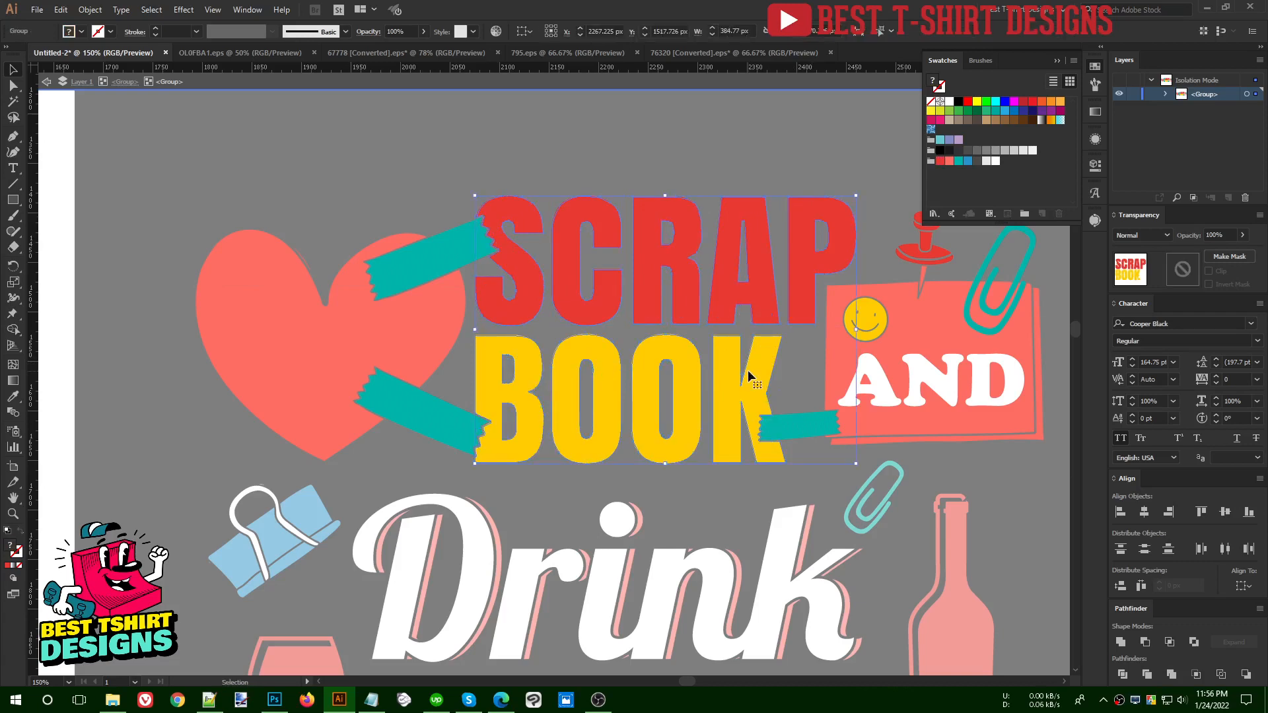
- Create a united -4 px offset with round joins from the SCRAP BOOK letters and fill it blue
key("ctrl+alt+o")
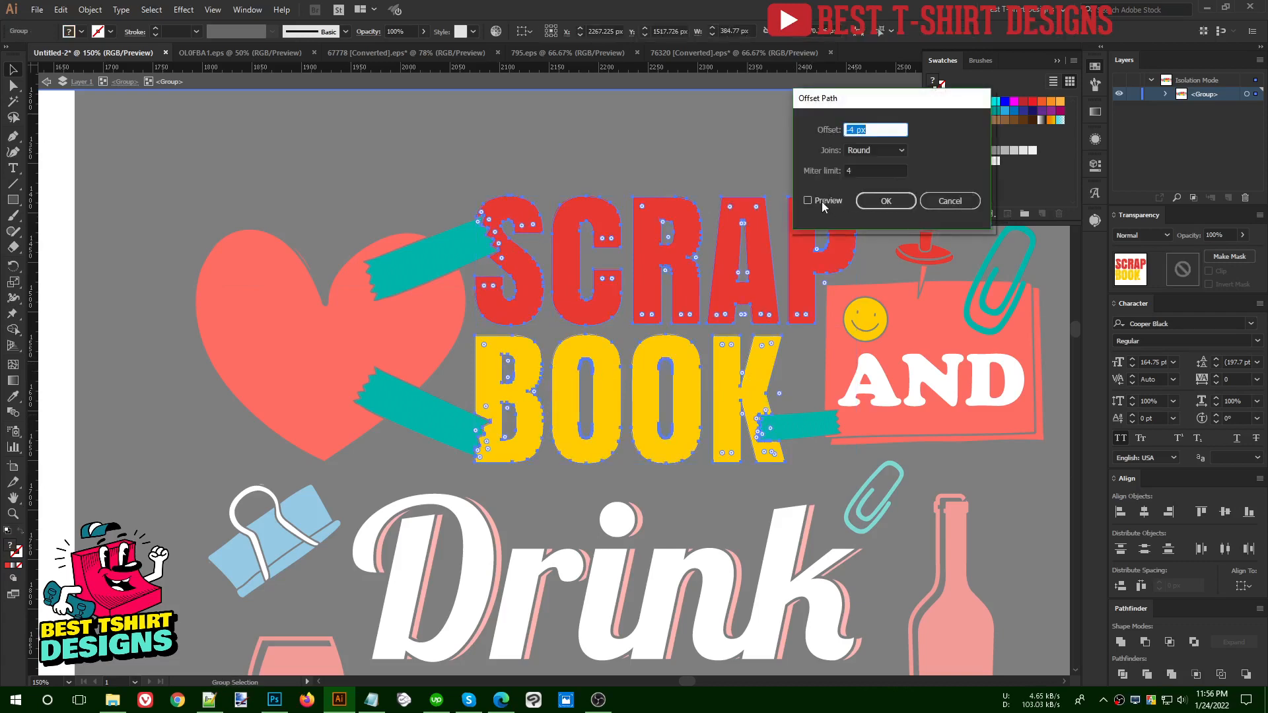
left_click(821, 201)
left_click(870, 201)
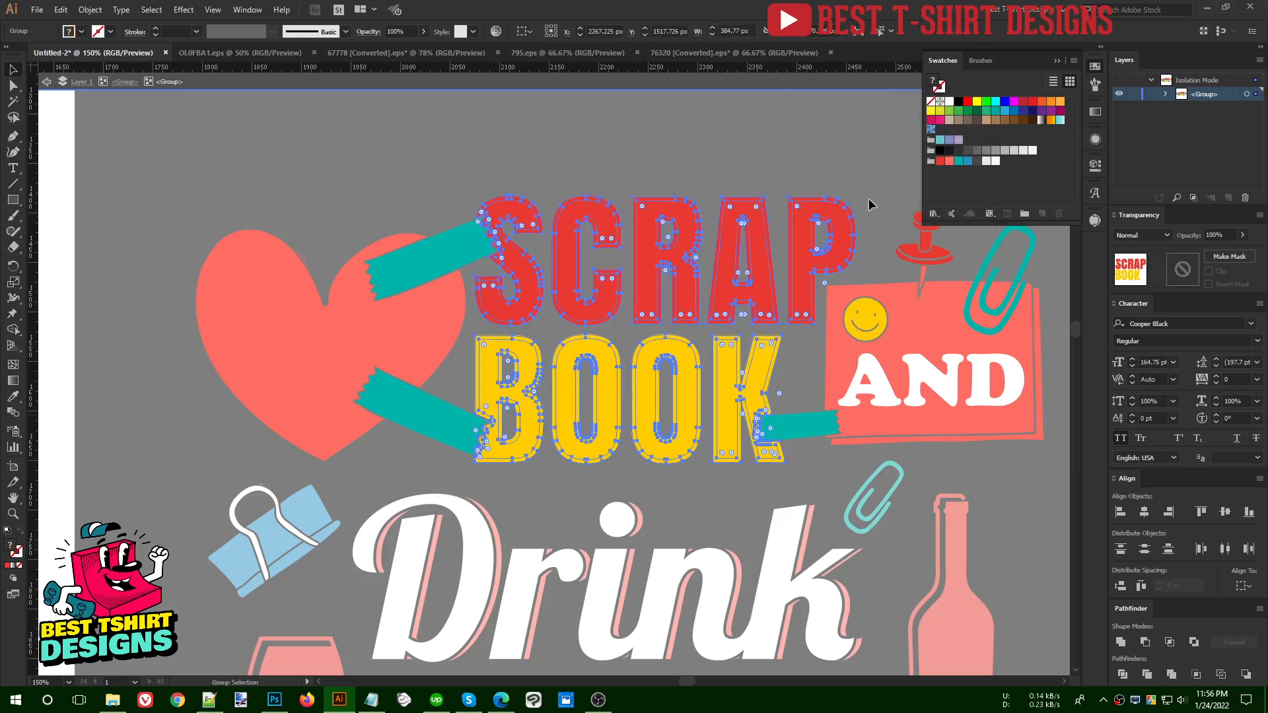
left_click(1121, 642)
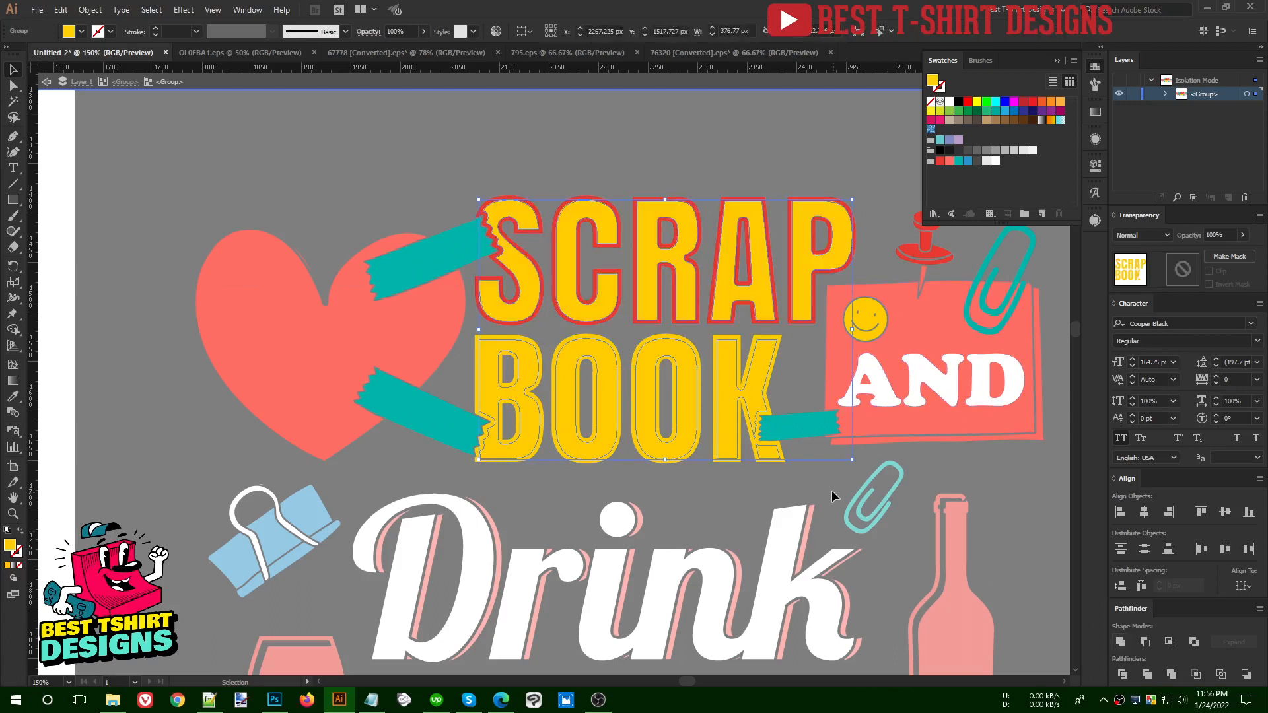
left_click(967, 161)
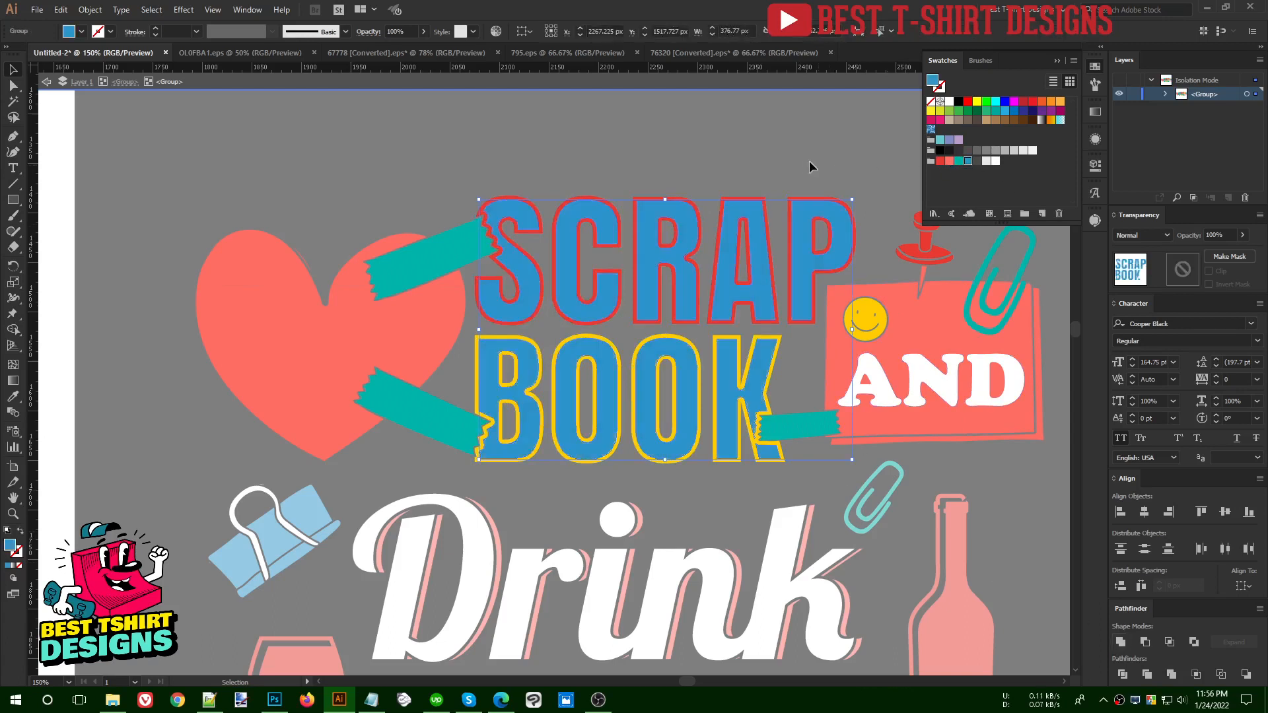
- Duplicate the blue SCRAP BOOK offset in place and nudge the copy 6 px left and 4 px down
key("Delete")
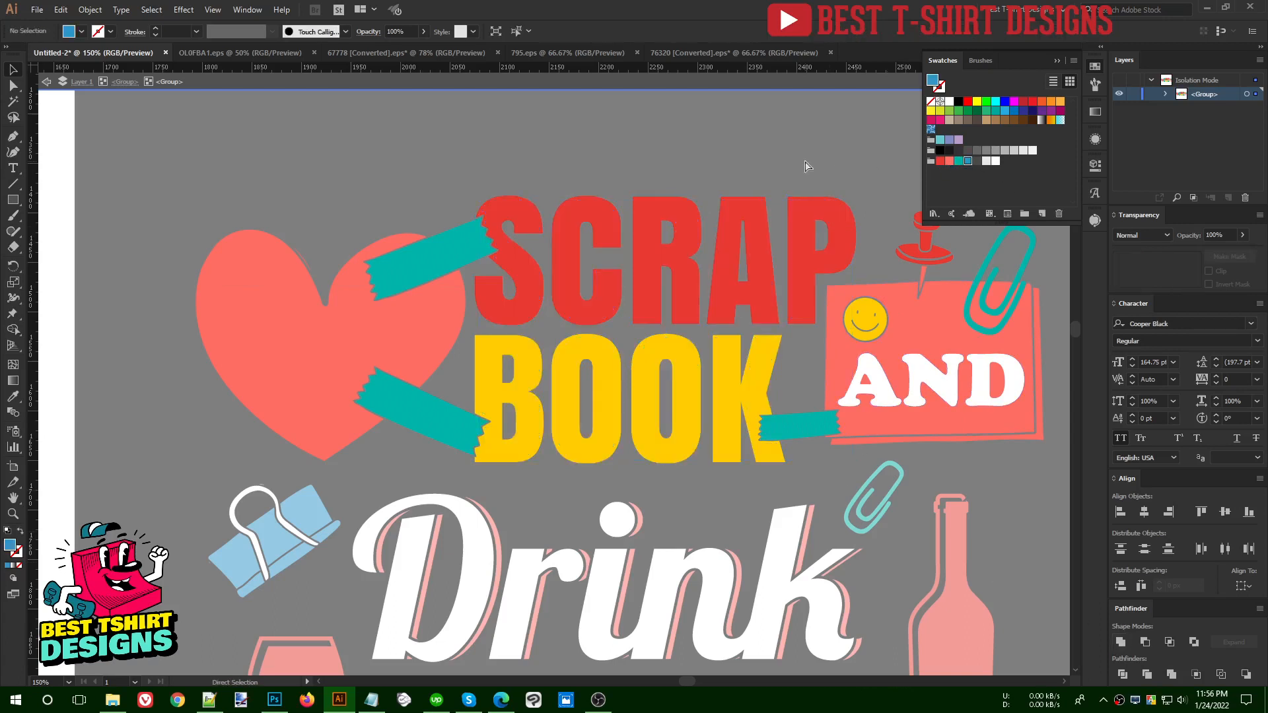
key("ctrl+z")
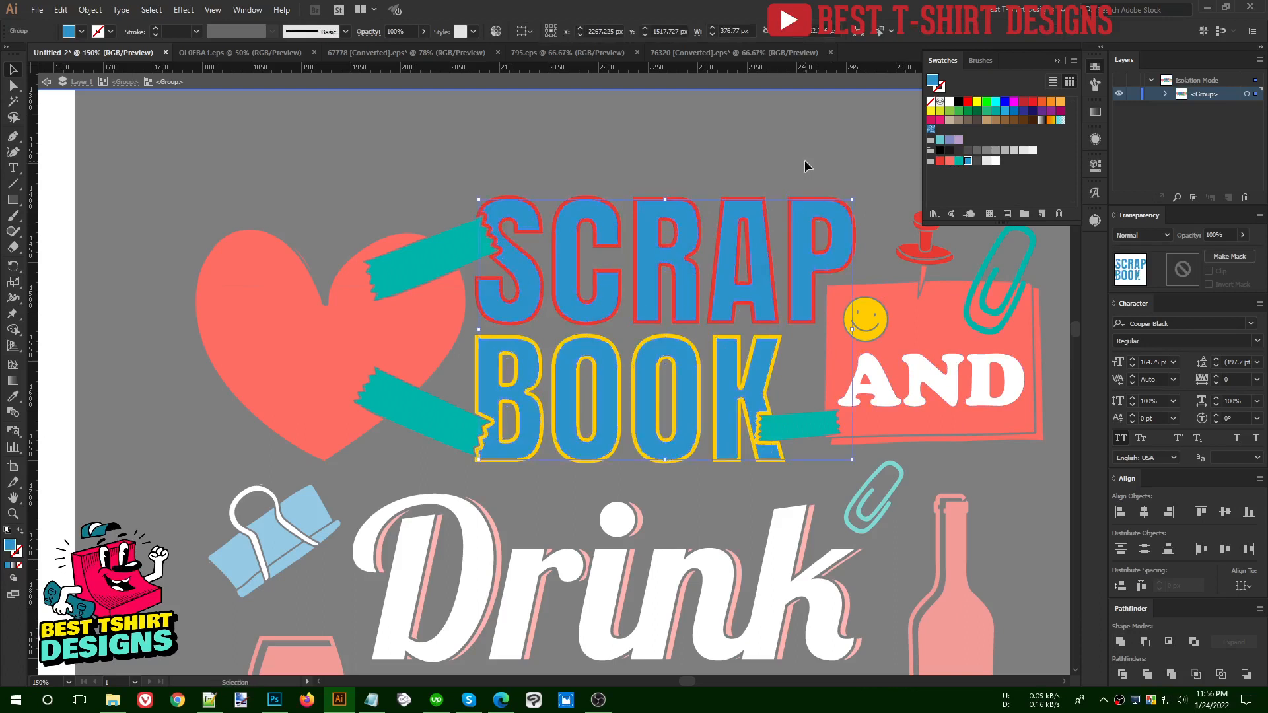
key("Left")
key("Left")
key("Left")
key("Left")
key("Left")
key("Left")
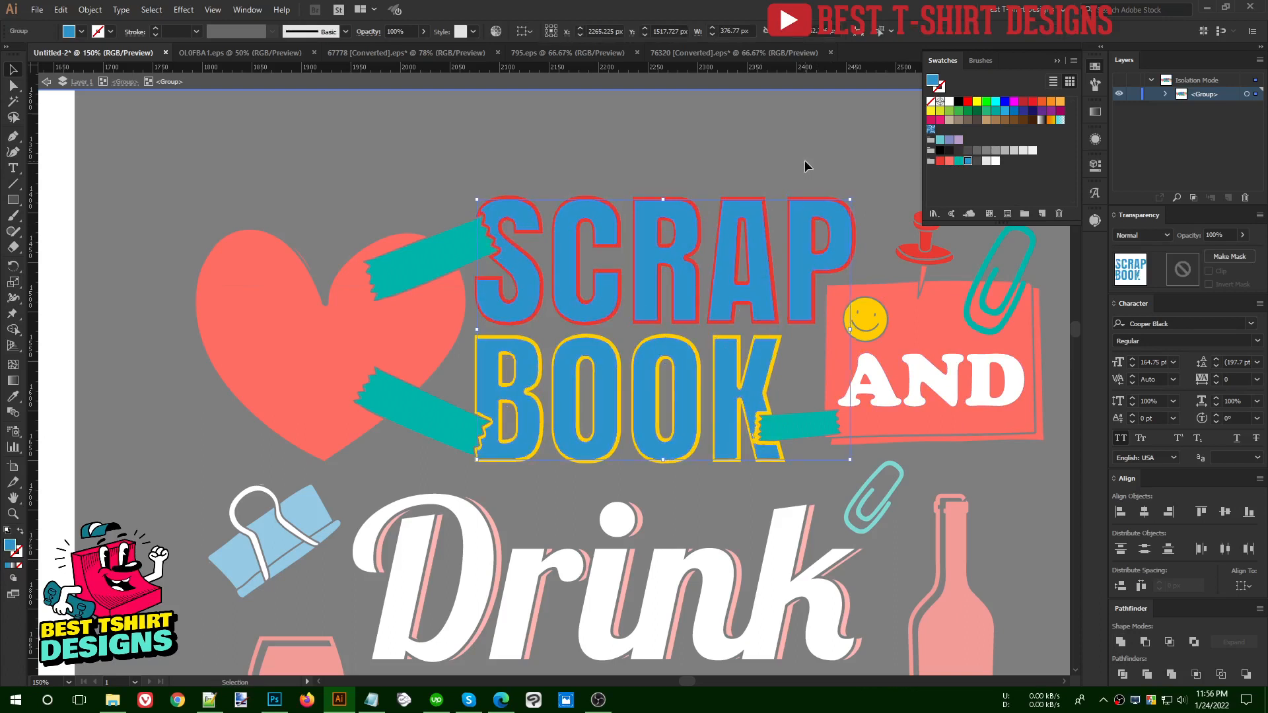
key("Down")
key("Down")
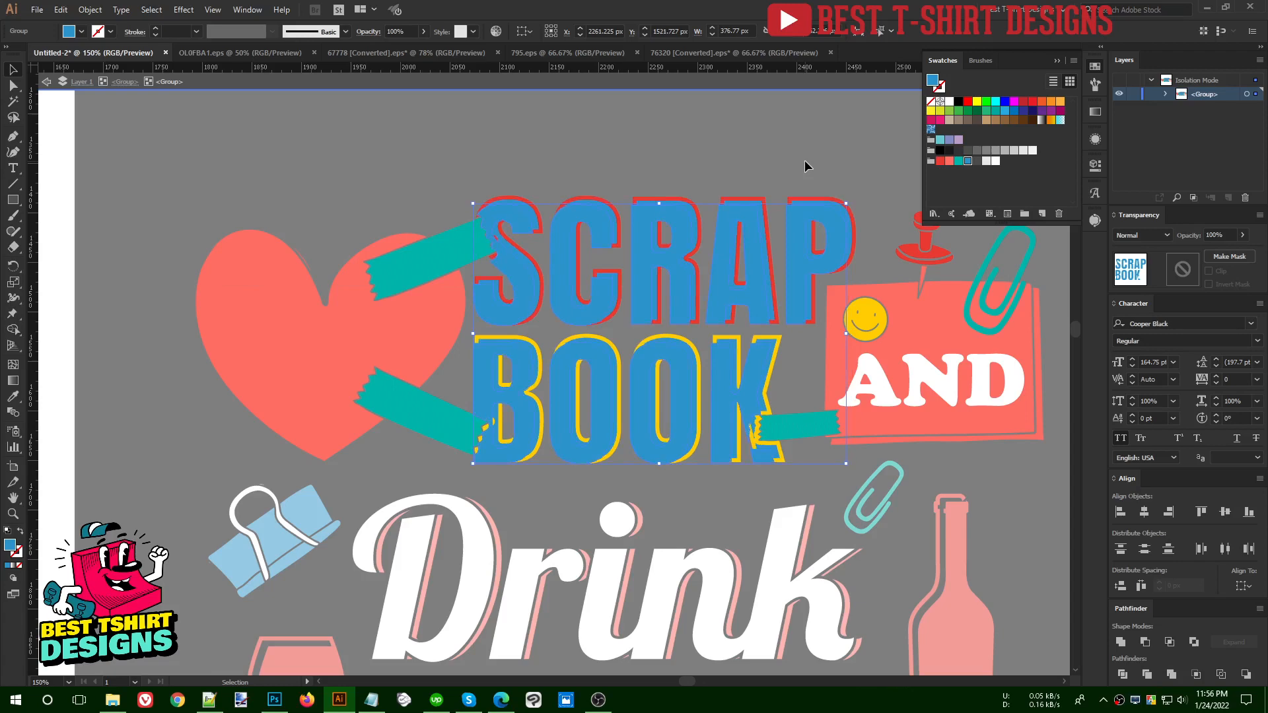
- Subtract the nudged blue copy from the blue shape beneath it and fill the remaining highlight strips white
left_click(647, 265, "shift")
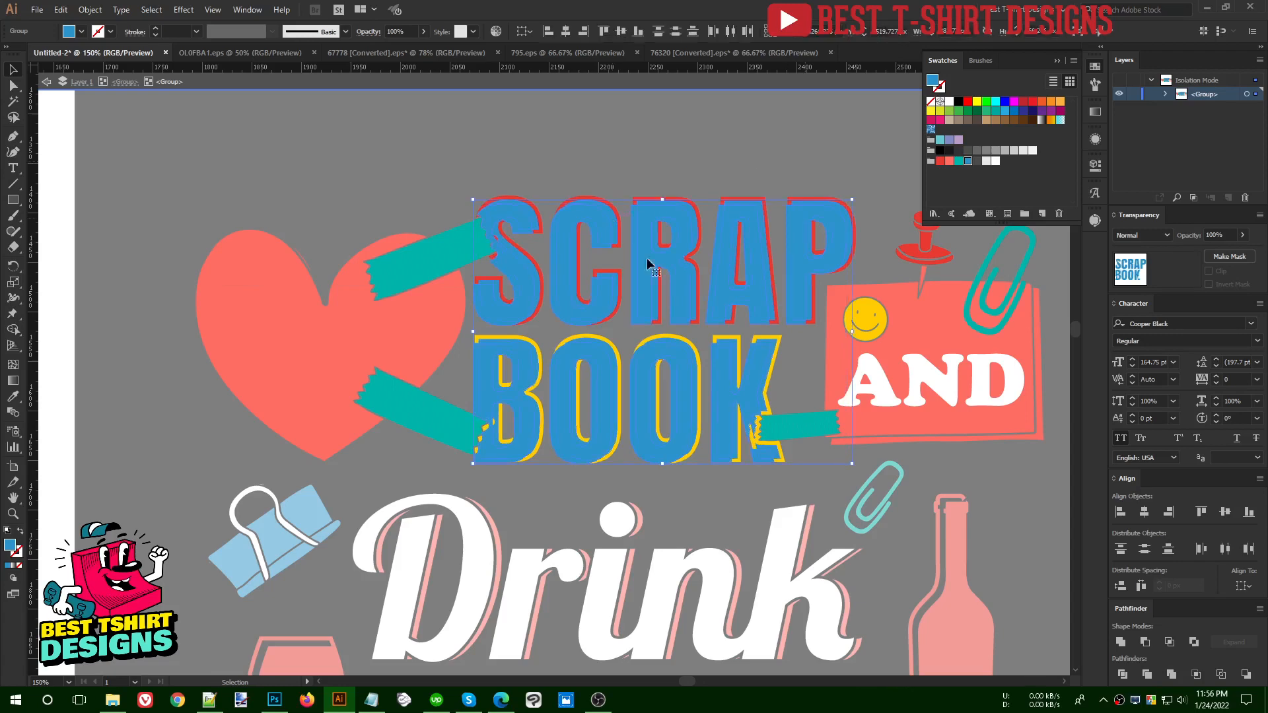
left_click(1145, 641, "alt")
key("ctrl+z")
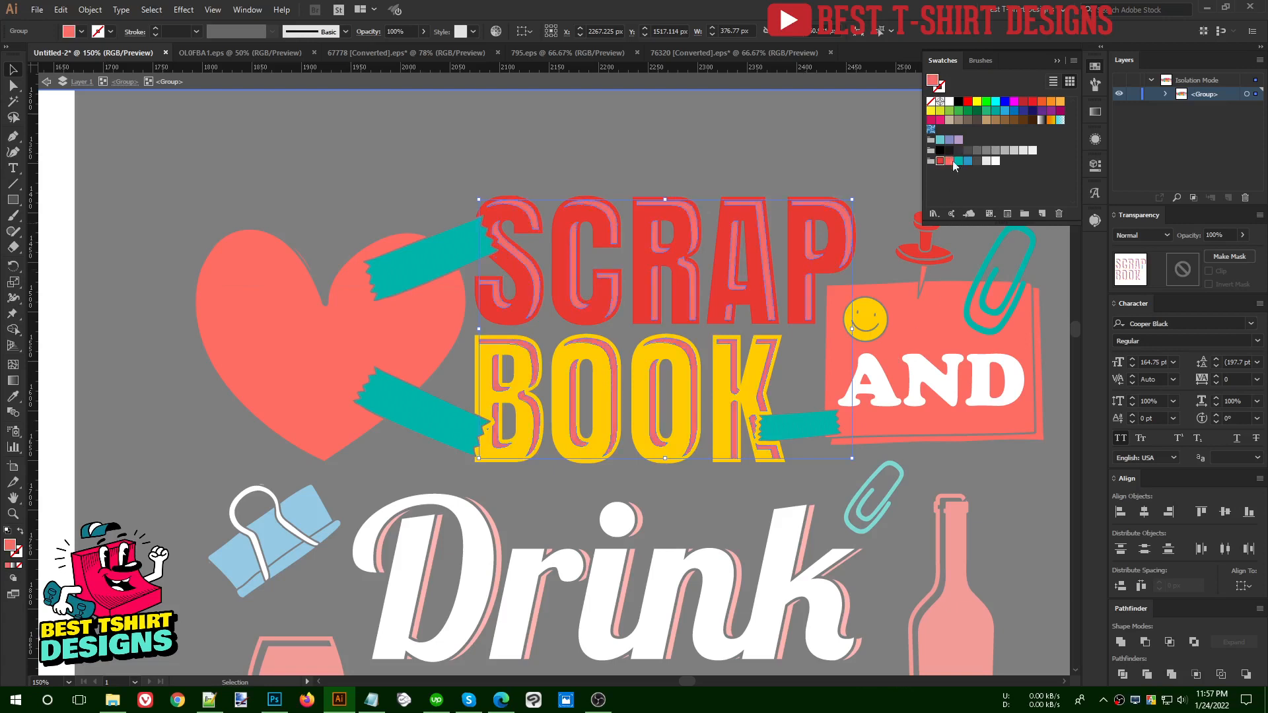
left_click(941, 161)
left_click(996, 161)
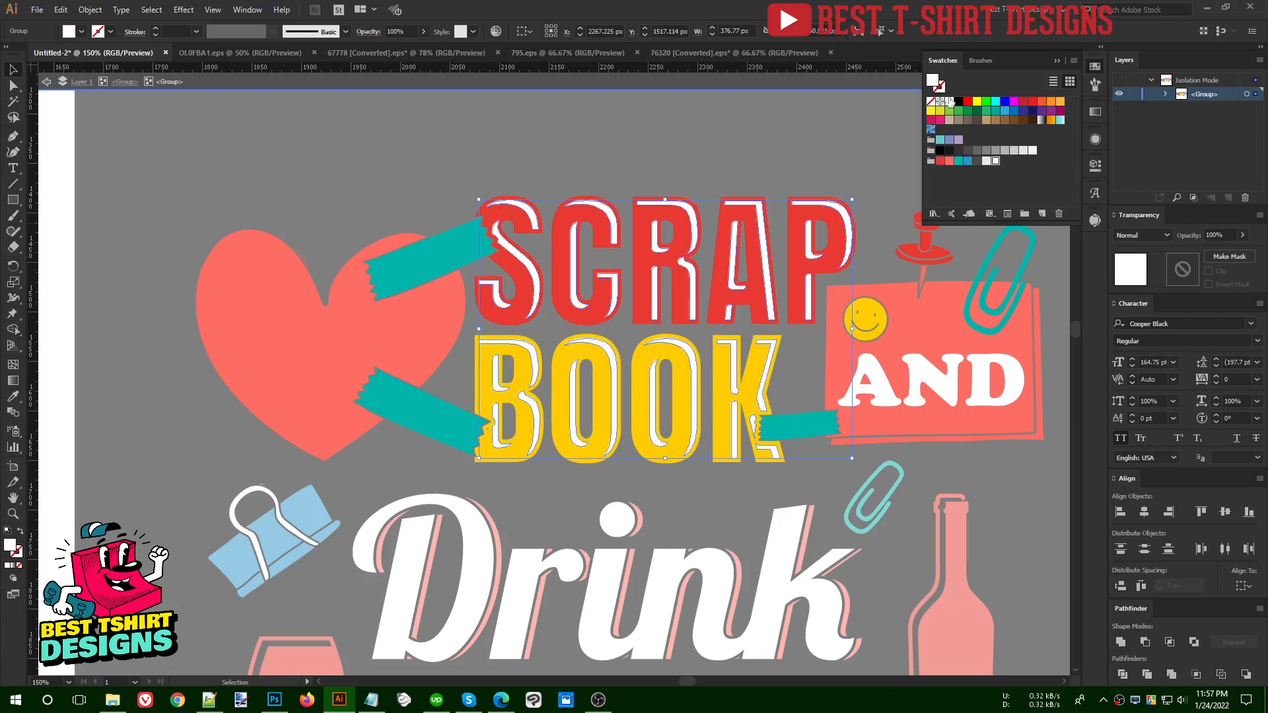
- Erase the stray white highlight pieces around the tape on the K of BOOK and leave the isolated group
scroll(605, 232, "up", 1)
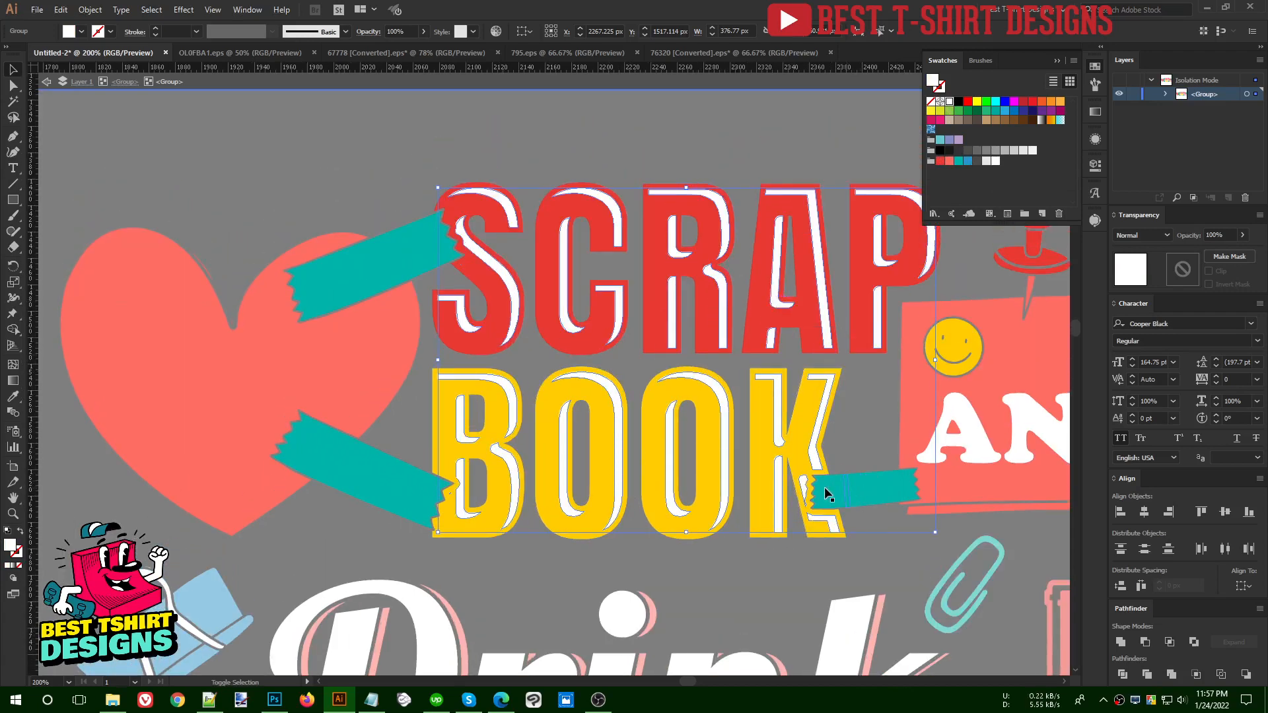
key("shift+e")
scroll(822, 502, "up", 1)
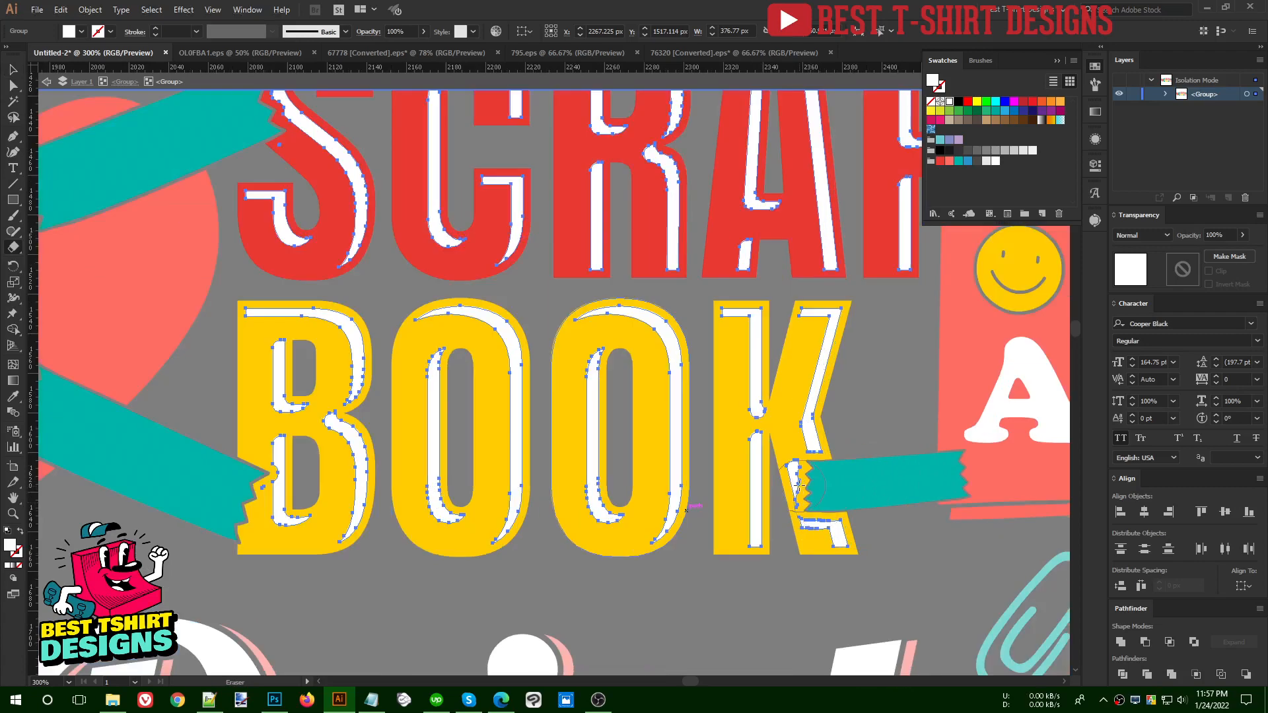
mouse_move(798, 480)
left_mouse_down()
mouse_move(796, 506)
mouse_move(833, 534)
mouse_move(852, 509)
left_mouse_up()
scroll(812, 531, "up", 1)
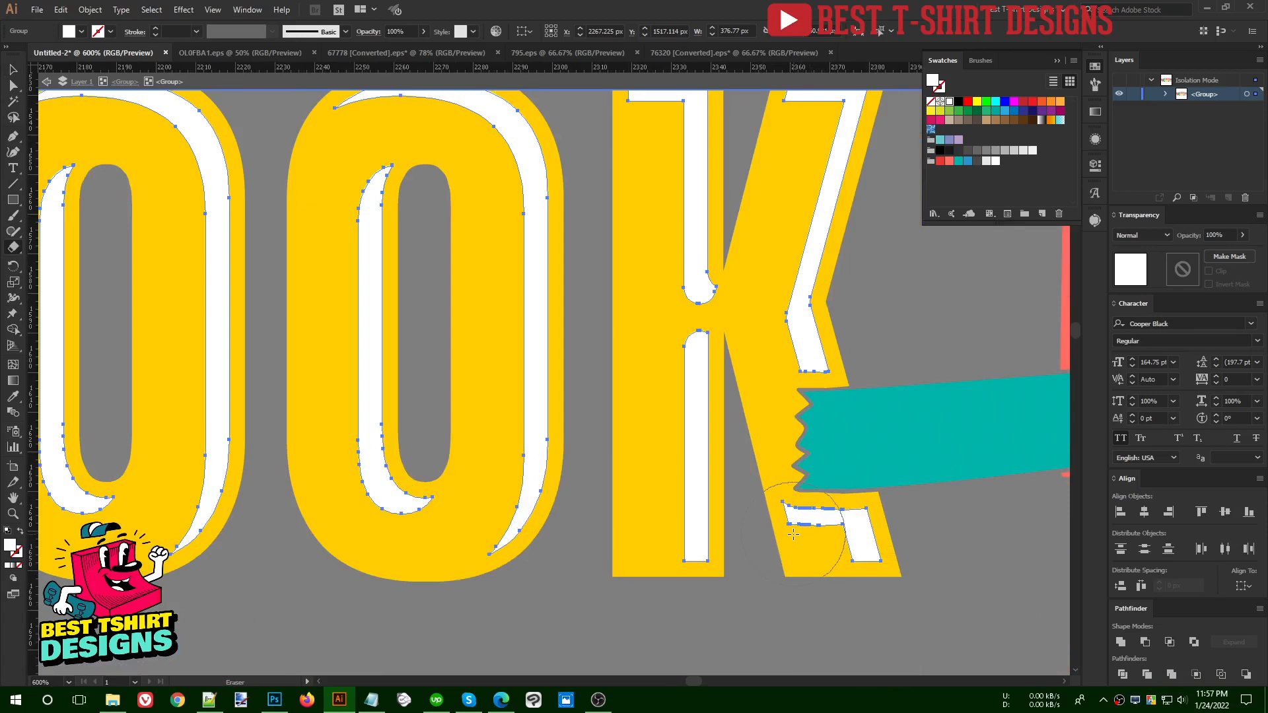
left_click_drag(793, 533, 812, 521)
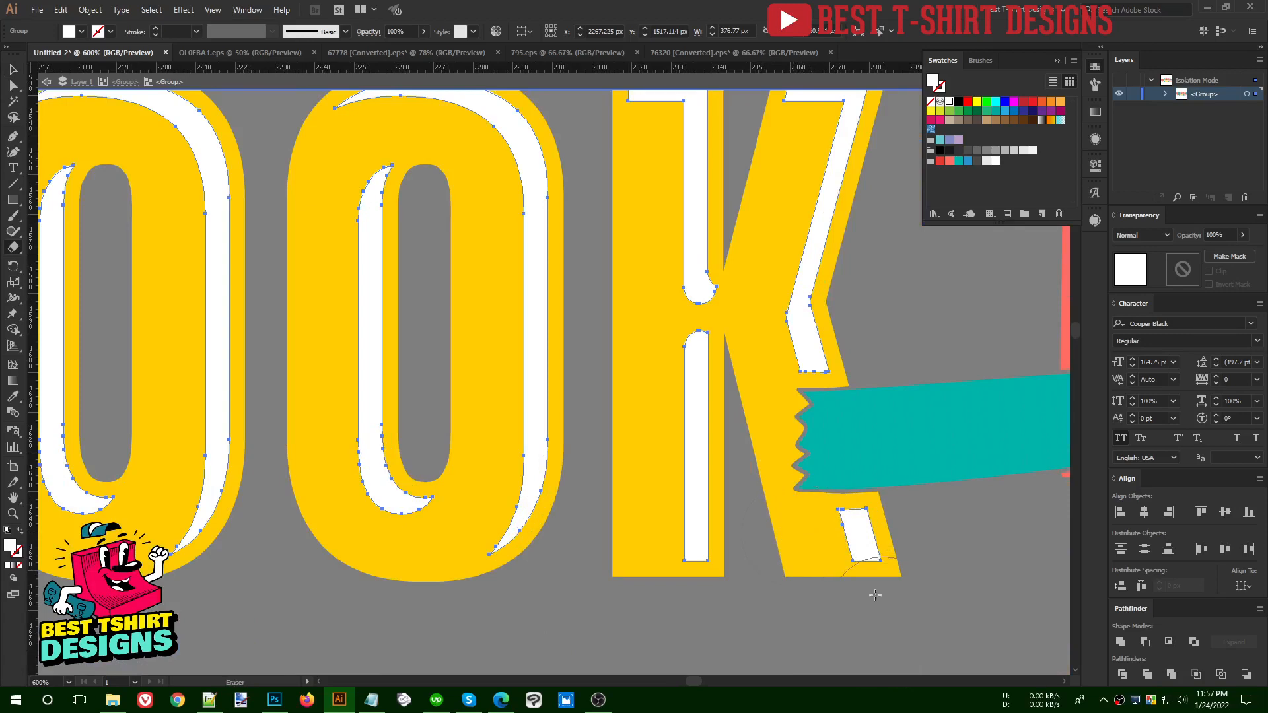
left_click(747, 535)
scroll(577, 456, "down", 1)
scroll(576, 248, "down", 2)
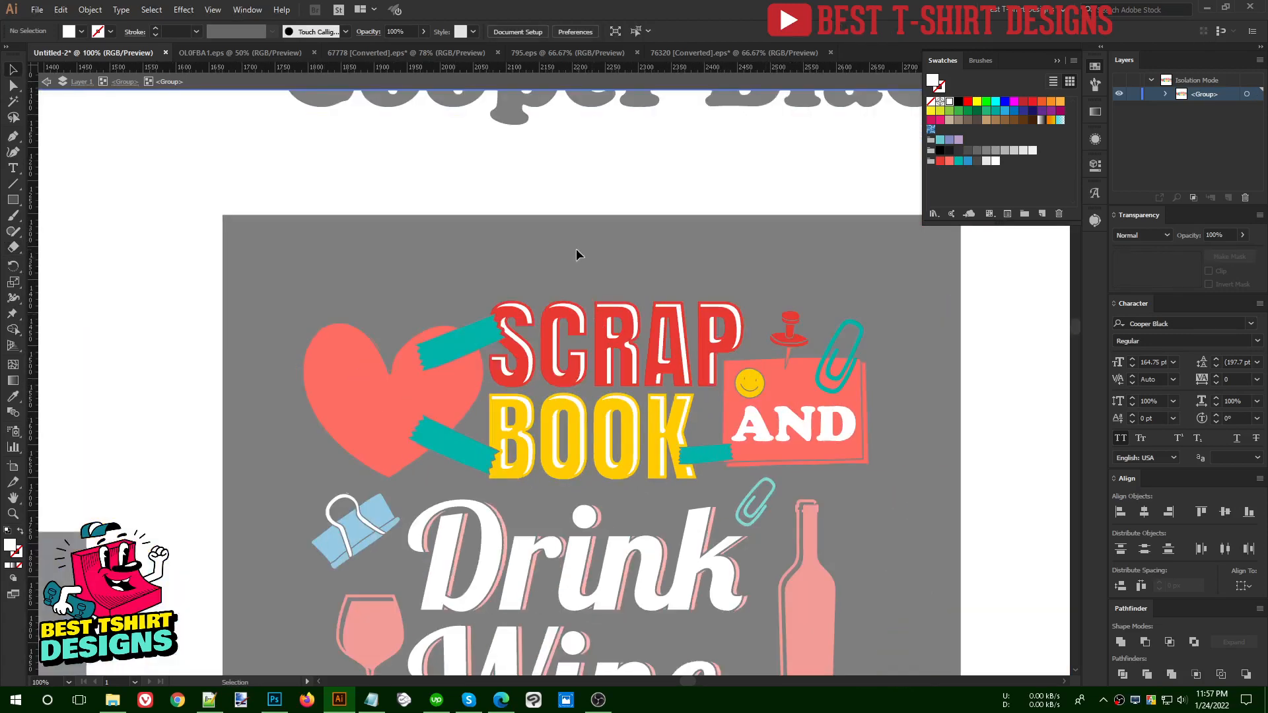
double_click(575, 248)
- Examine the whole design for empty areas around the lettering, wine glass and bottle
scroll(576, 251, "up", 1)
scroll(576, 253, "down", 1)
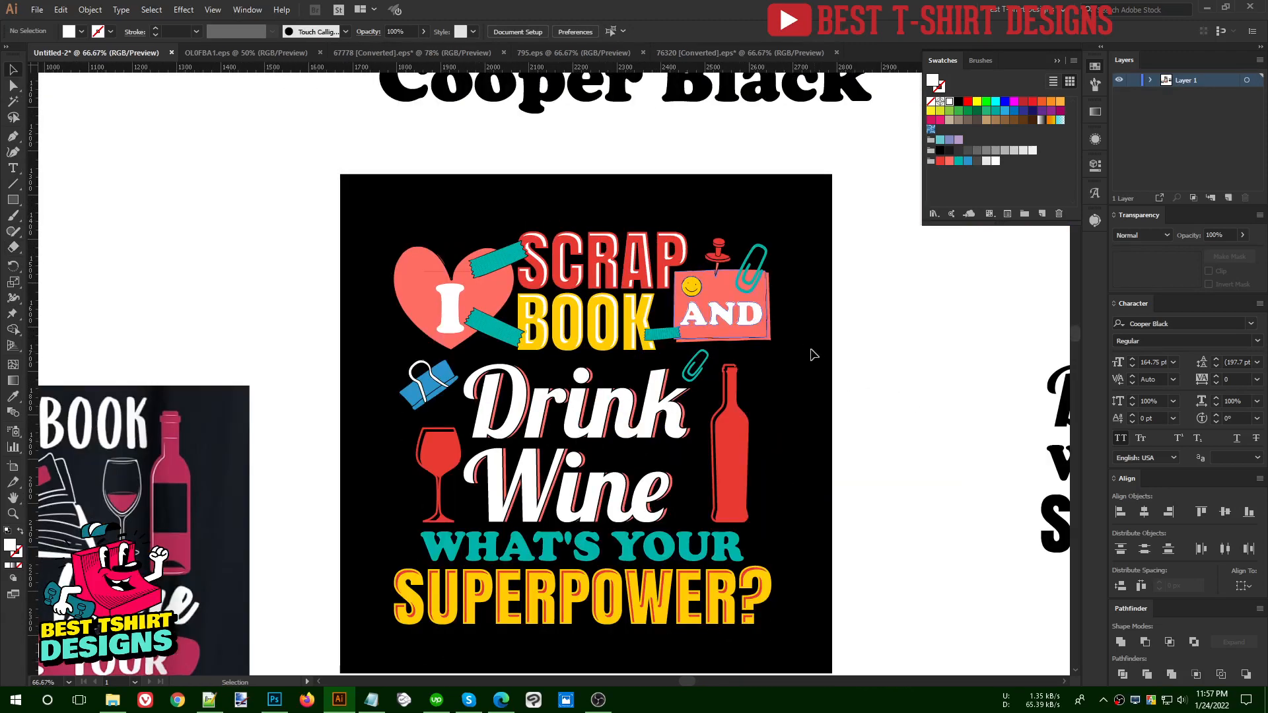
scroll(893, 366, "down", 2)
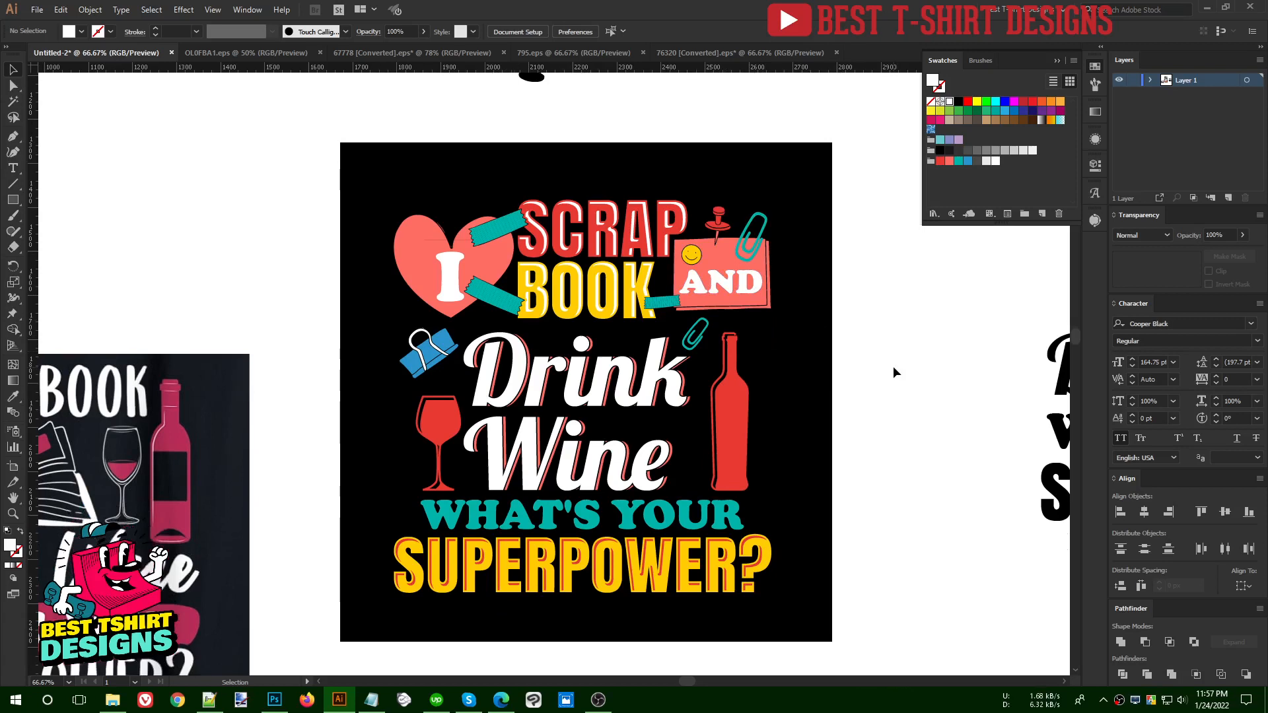
scroll(893, 366, "down", 1)
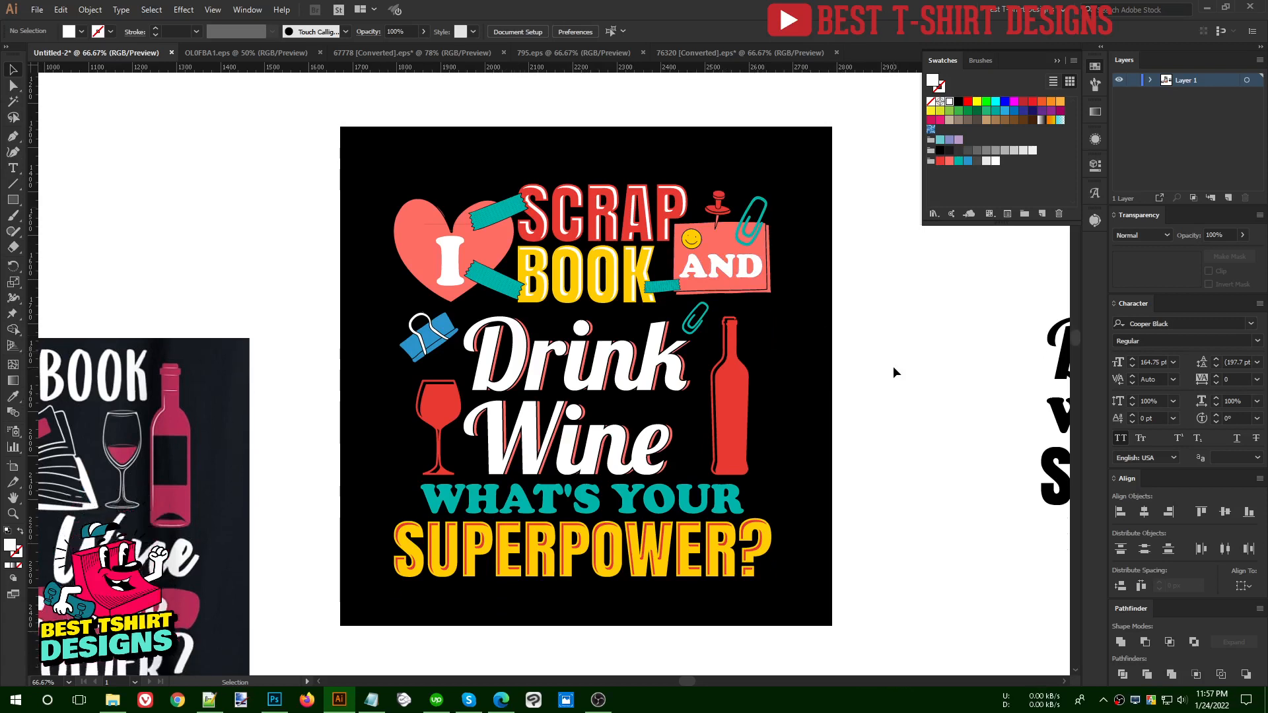
scroll(636, 430, "up", 1)
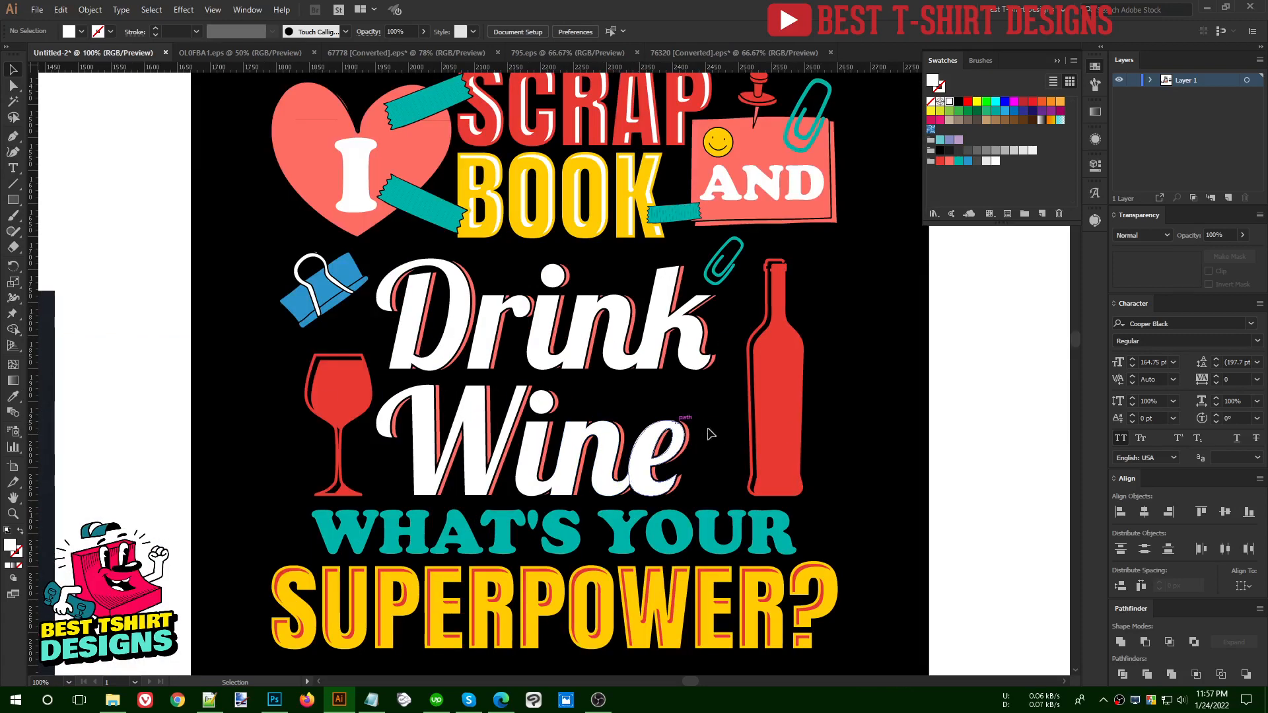
scroll(628, 429, "down", 1)
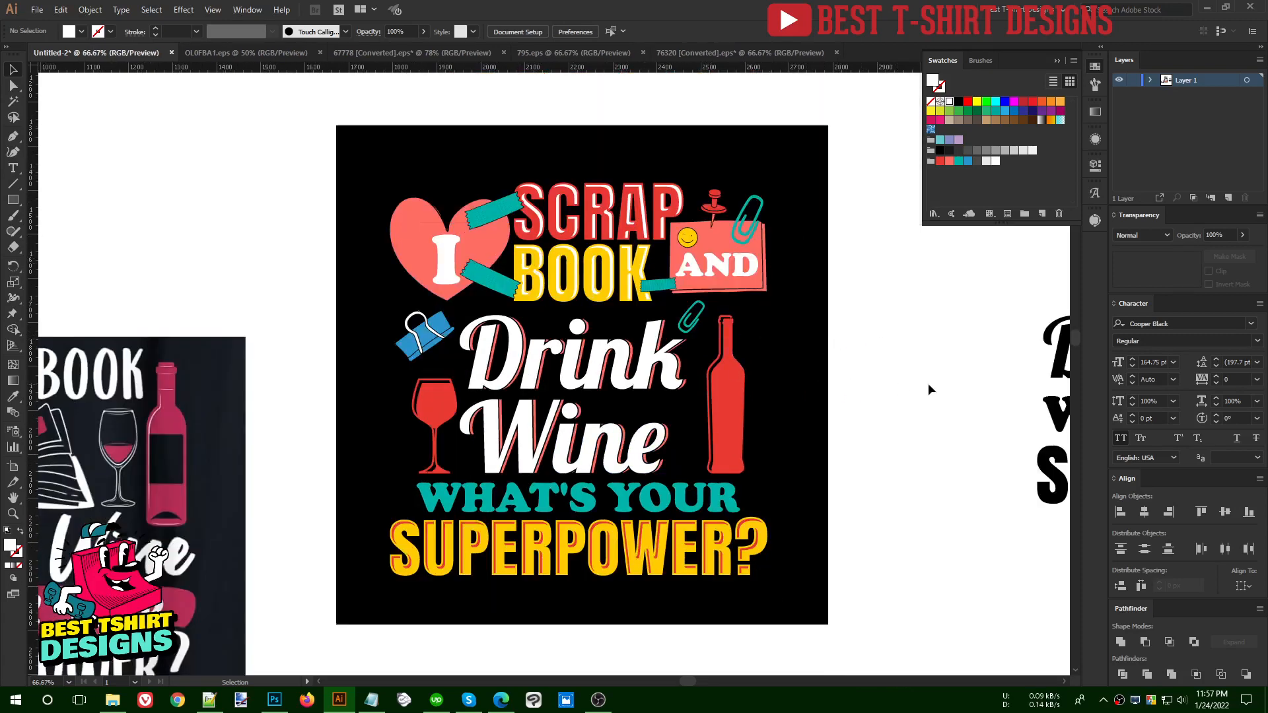
scroll(523, 388, "up", 1)
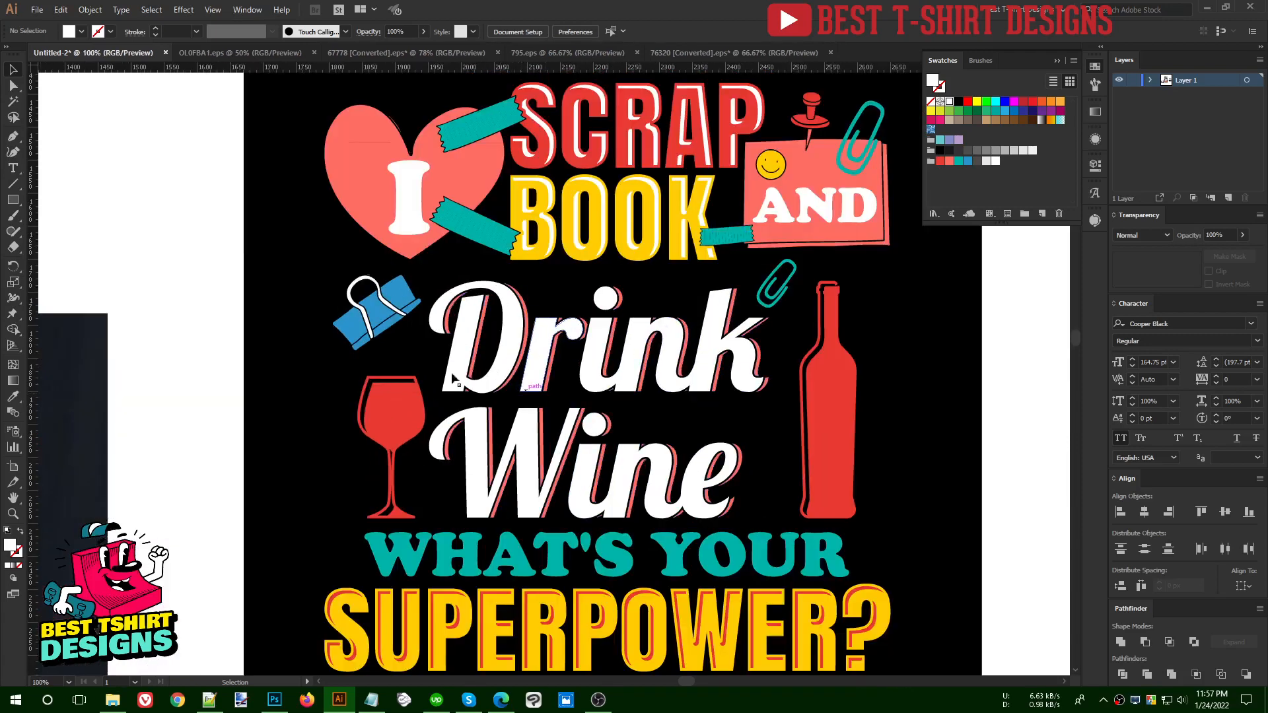
- Draw a white star about 37 px wide beside the wine glass and place copies beside the bottle and above Drink
left_click(12, 202)
left_click_drag(12, 201, 59, 263)
left_click_drag(351, 481, 767, 423)
key("v")
left_click_drag(768, 423, 667, 289)
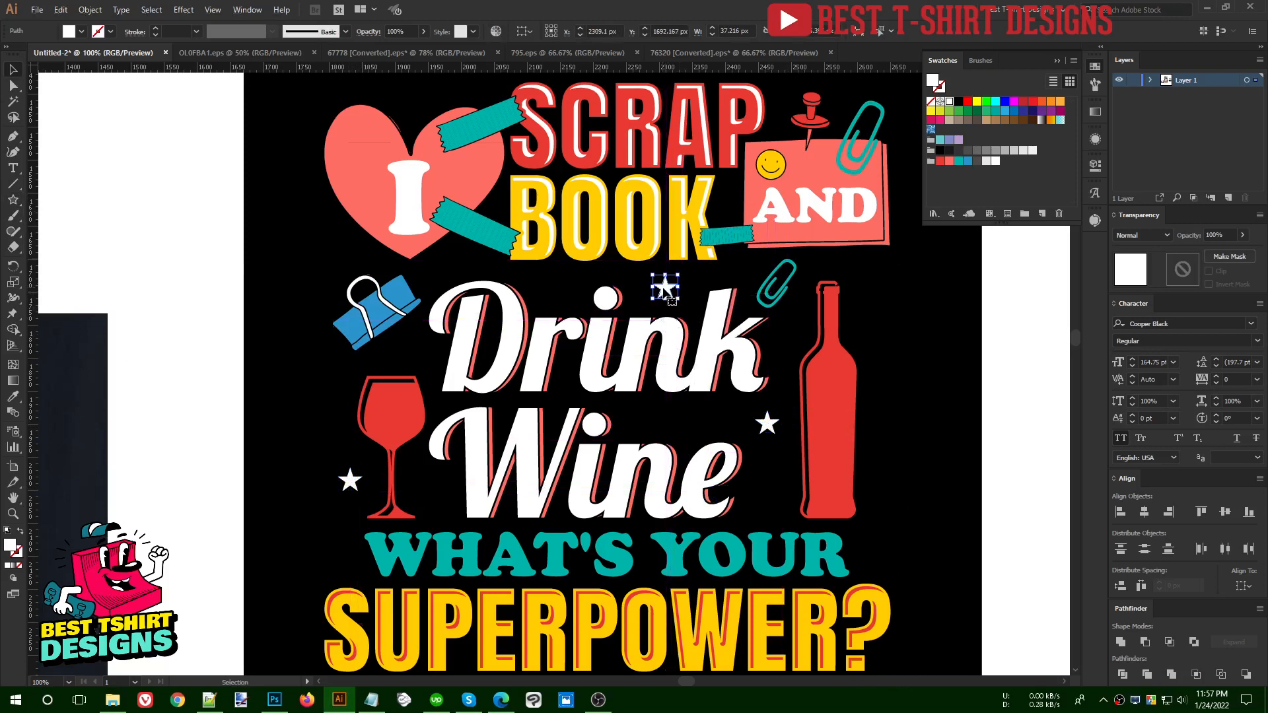
- Draw a white circle about 20 px wide near the bottle's base and scatter copies around Drink, Wine, the binder clip and the wine glass
left_click_drag(13, 199, 47, 231)
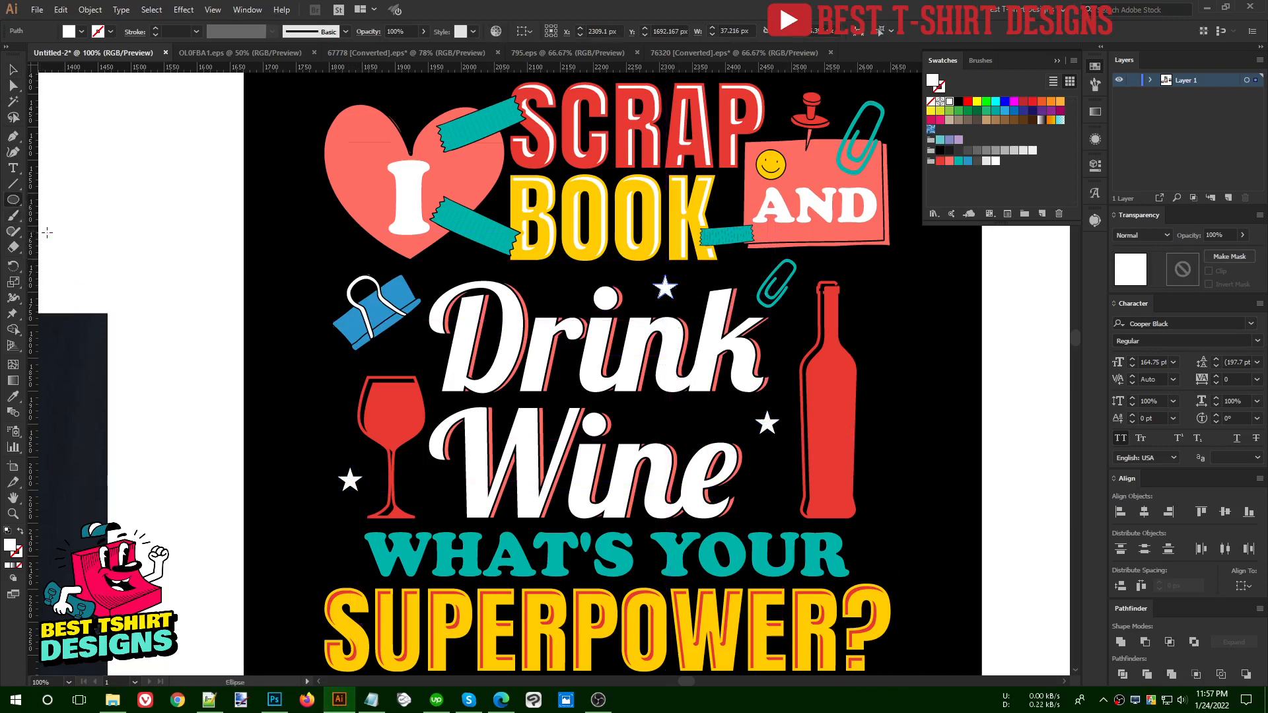
left_click_drag(763, 489, 797, 503)
key("v")
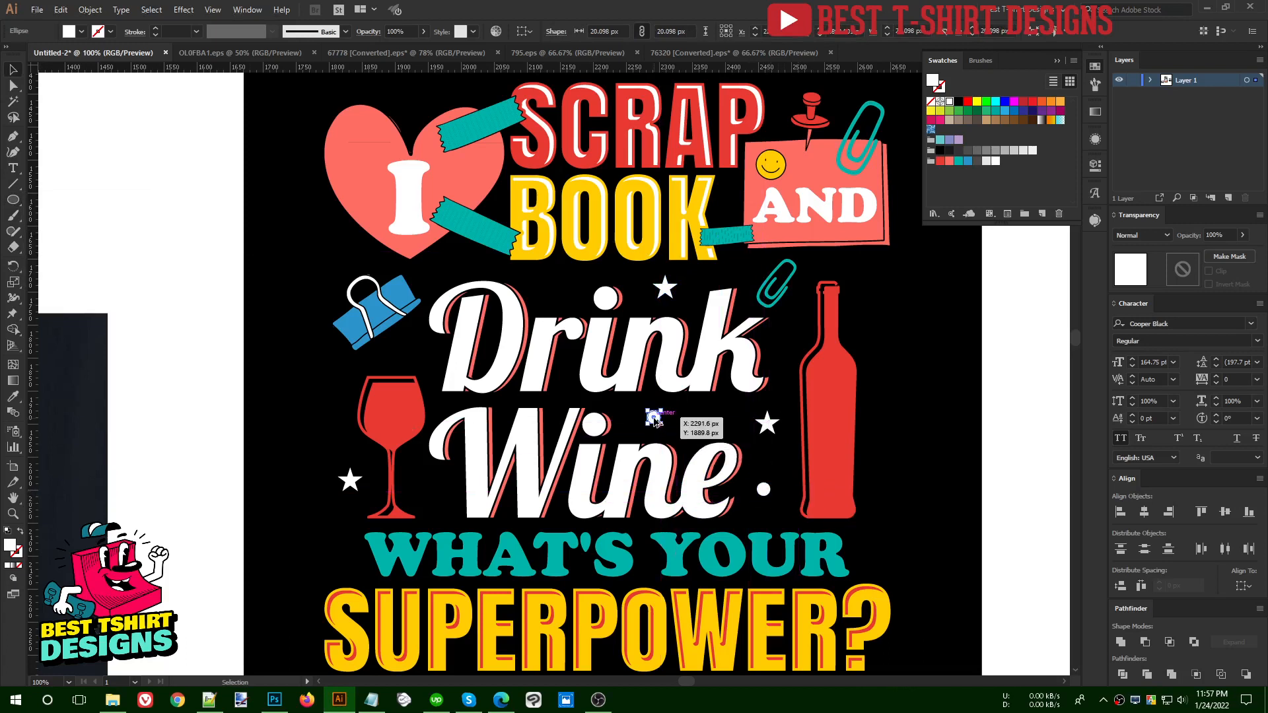
left_click_drag(653, 418, 415, 361)
left_click_drag(415, 361, 439, 503)
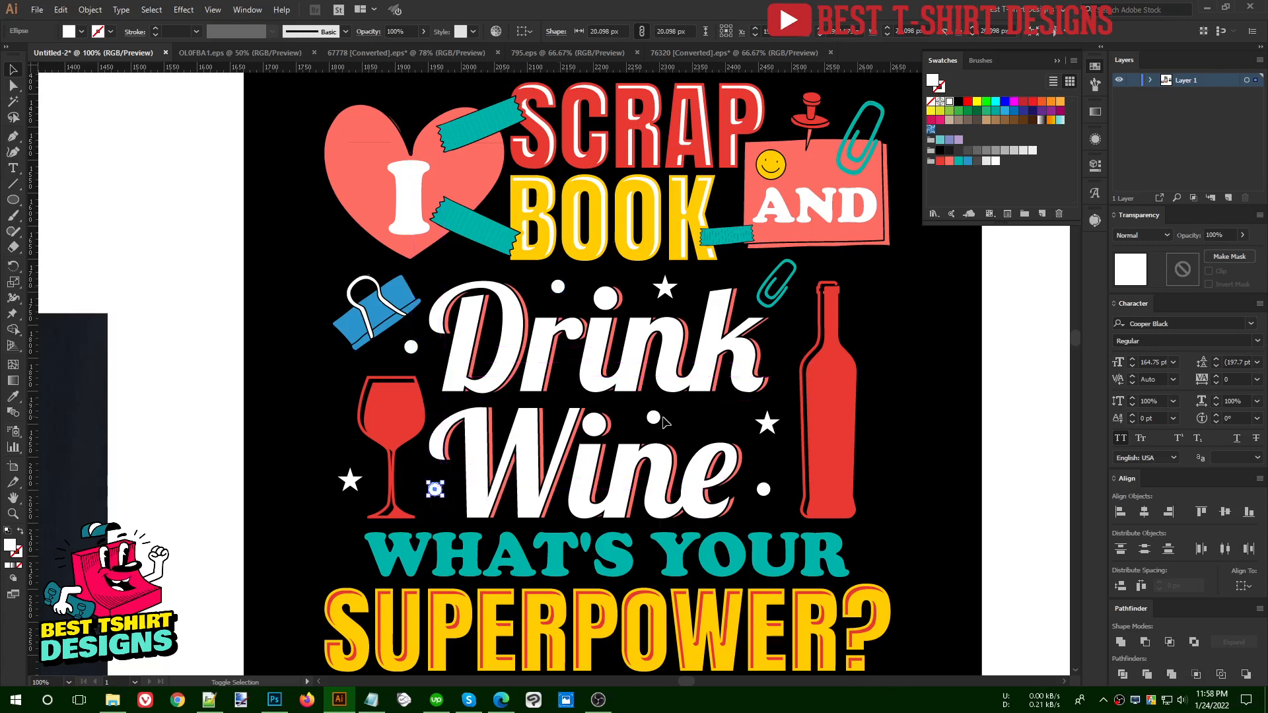
- Recolor the dots above and left of Wine coral, and the dots above Drink and near the bottle's base the yellow of BOOK
left_click(655, 418, "shift")
left_click(951, 161)
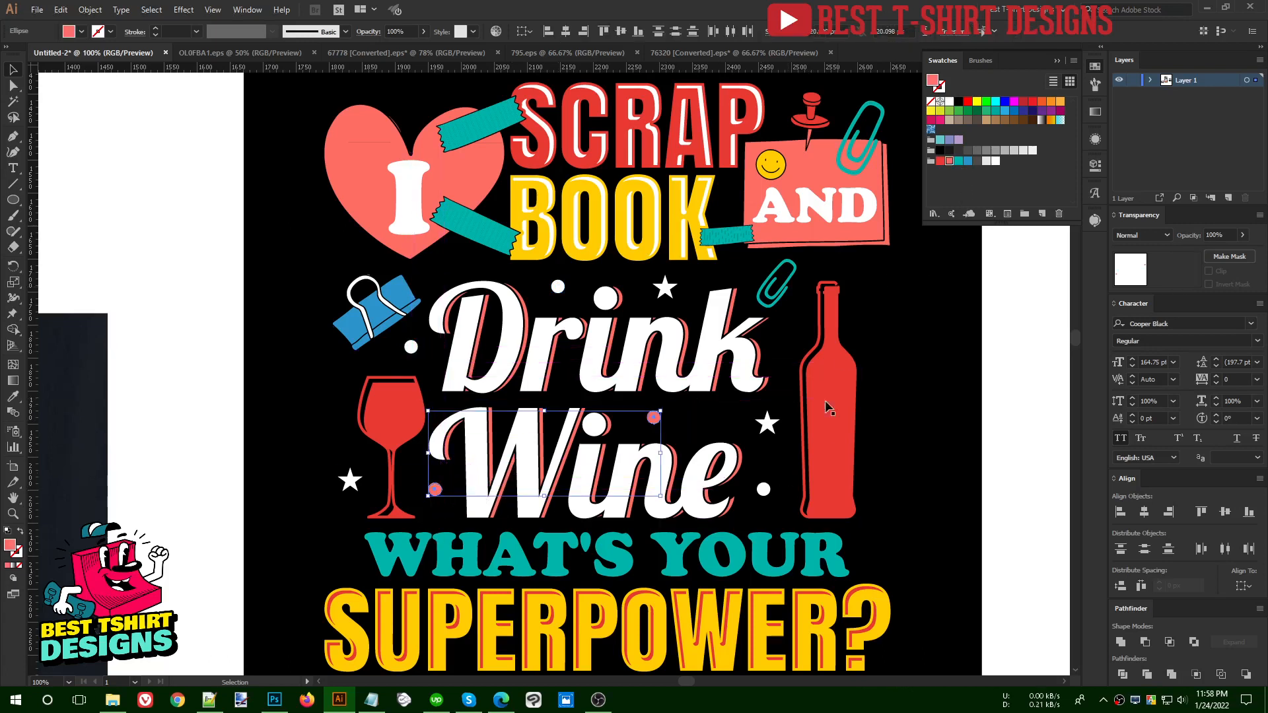
left_click(770, 498)
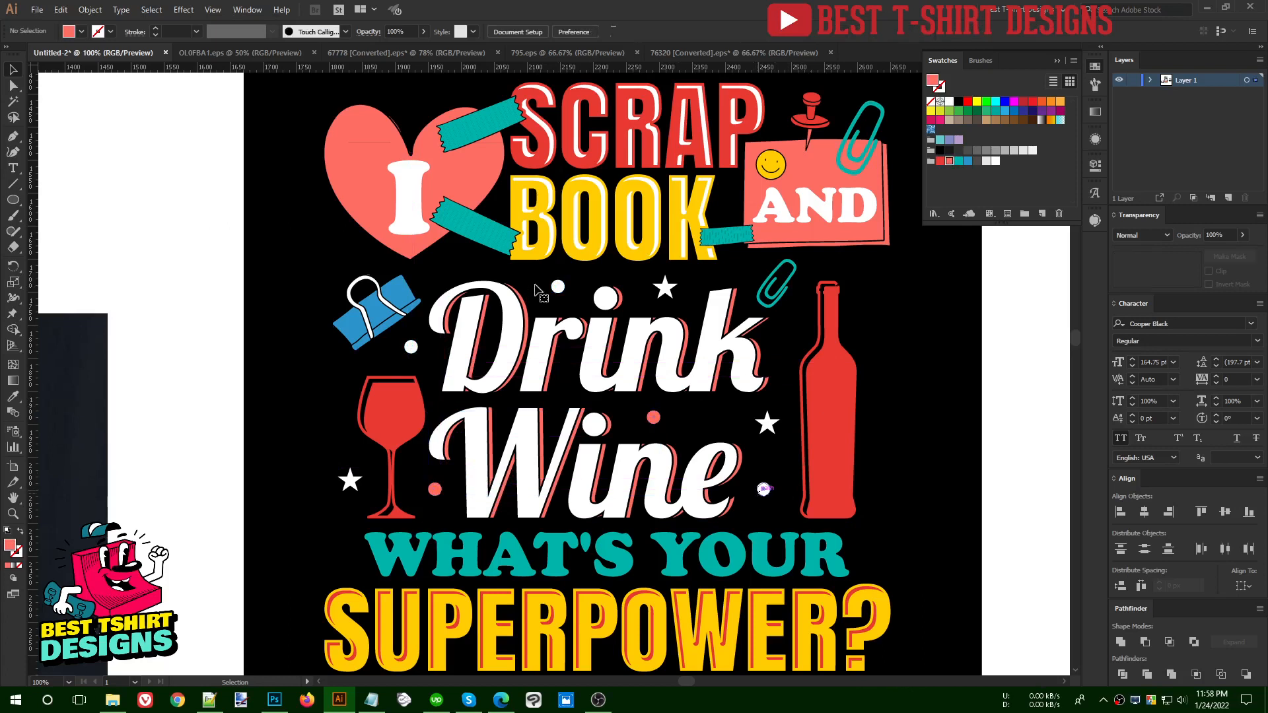
left_click(557, 287)
key("i")
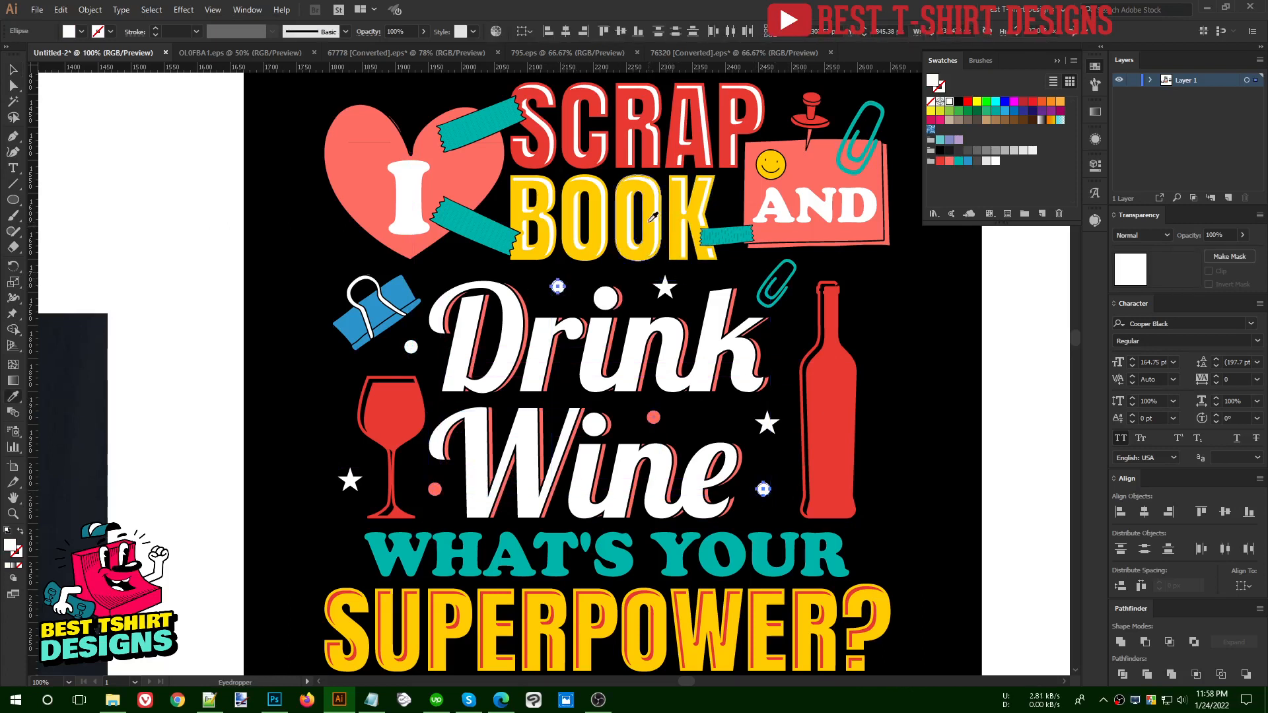
left_click(671, 226)
key("v")
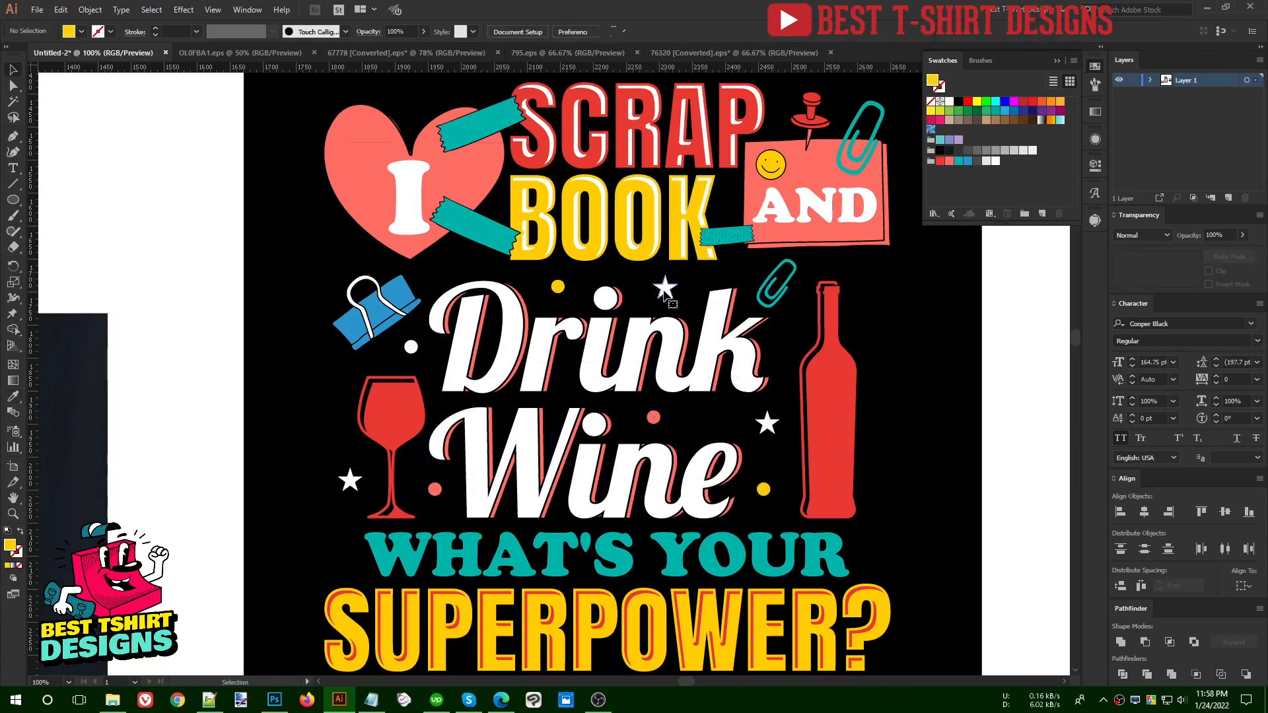
- Recolor the stars above Drink and beside the wine glass with the teal of the WHAT'S YOUR lettering
left_click(665, 289)
left_click(350, 480, "shift")
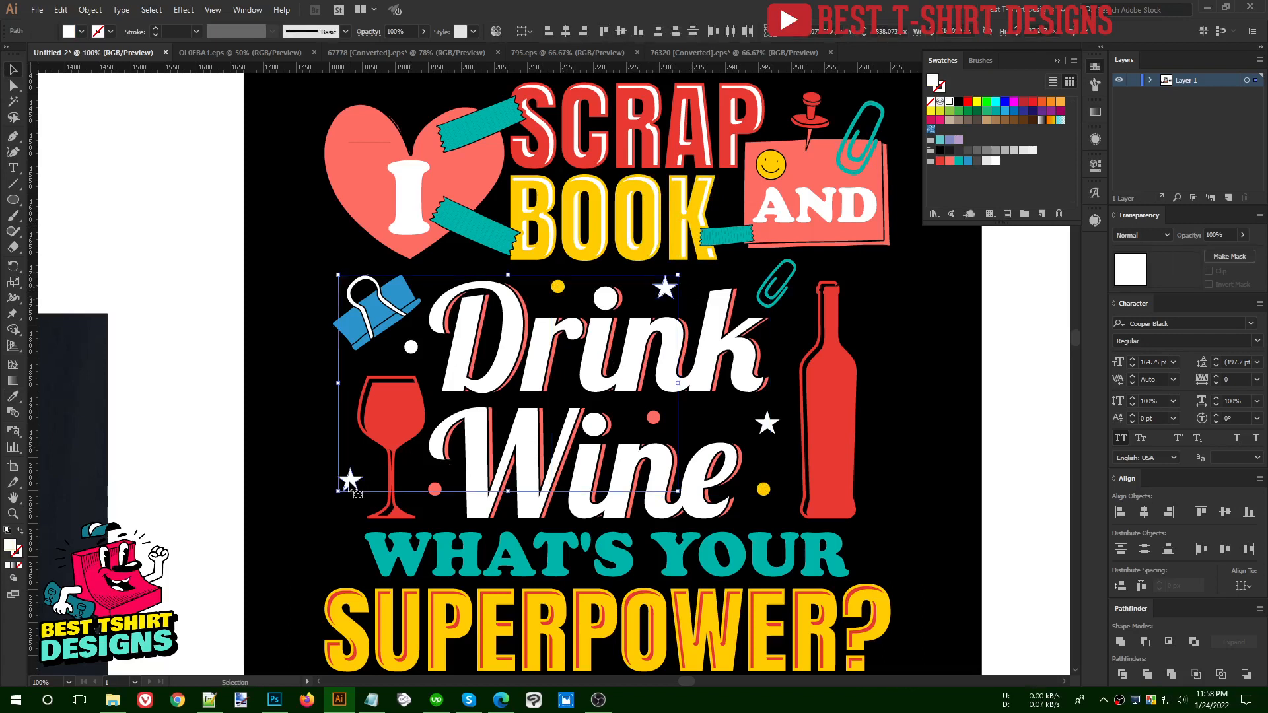
key("i")
left_click(584, 538)
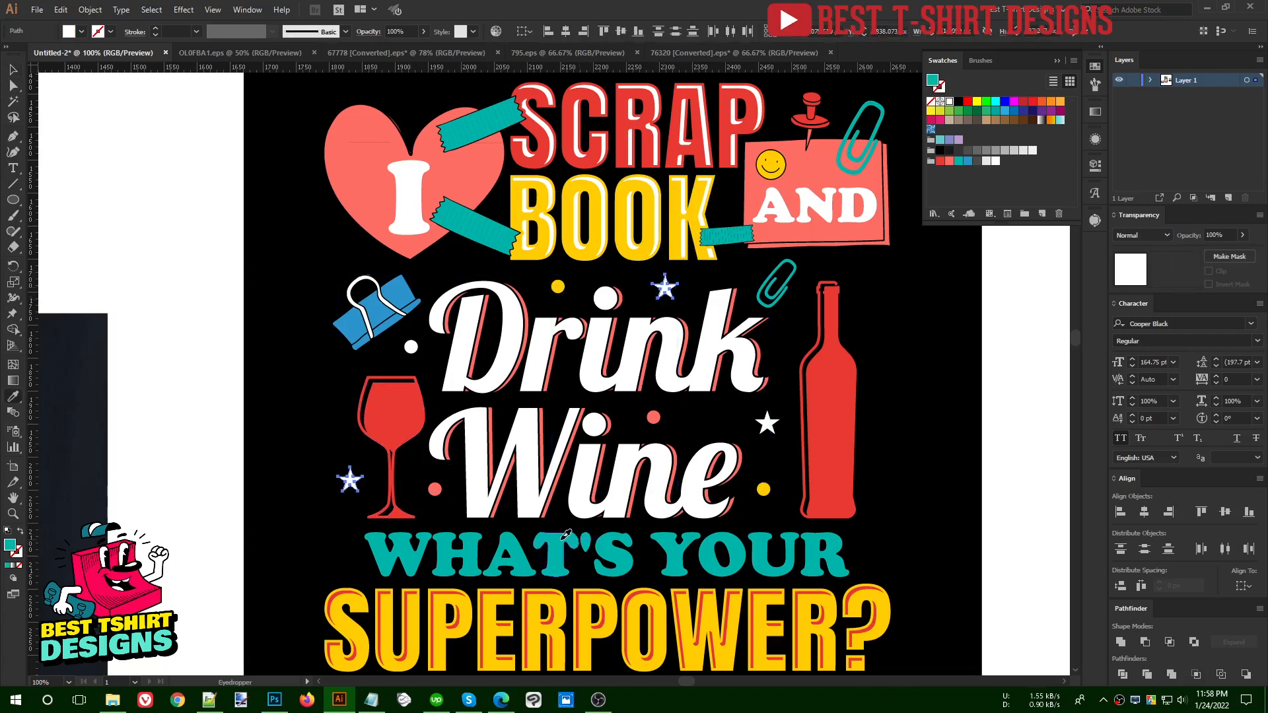
key("v")
left_click(716, 433)
- Examine the whole design and the detail around BOOK, the AND note and the bottle
key("ctrl+minus")
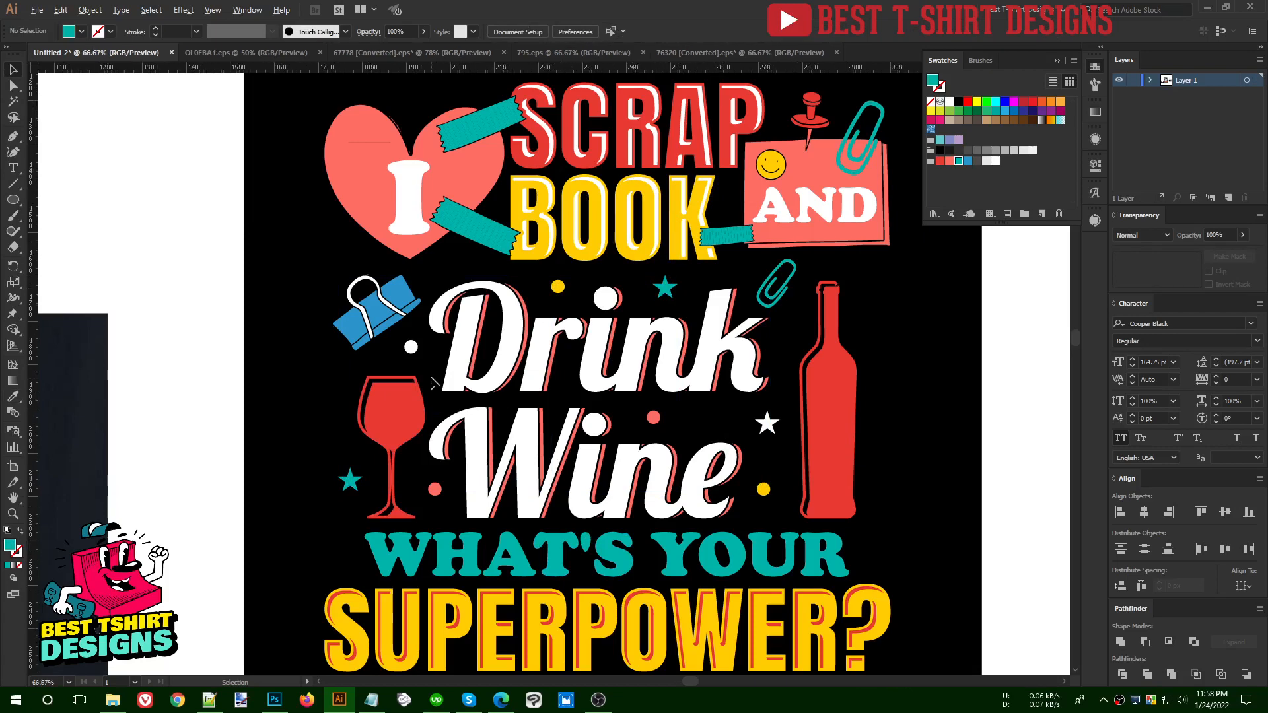
scroll(743, 403, "down", 1)
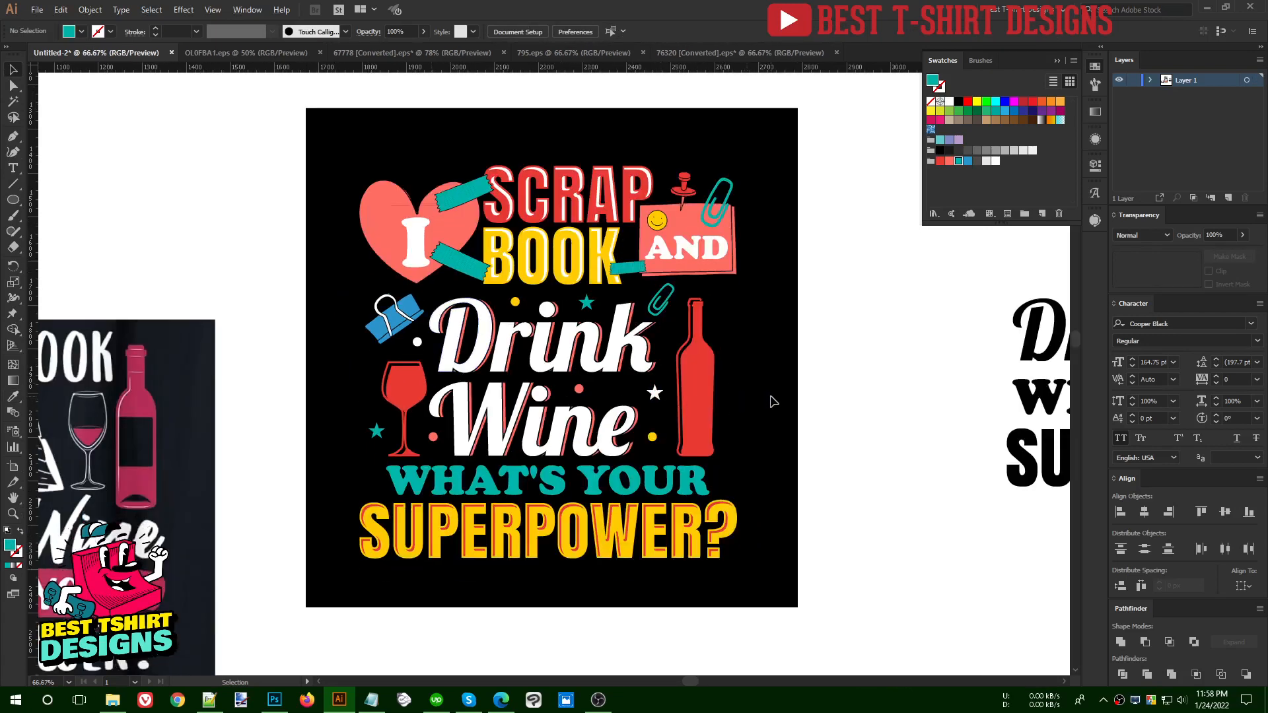
scroll(773, 400, "up", 1)
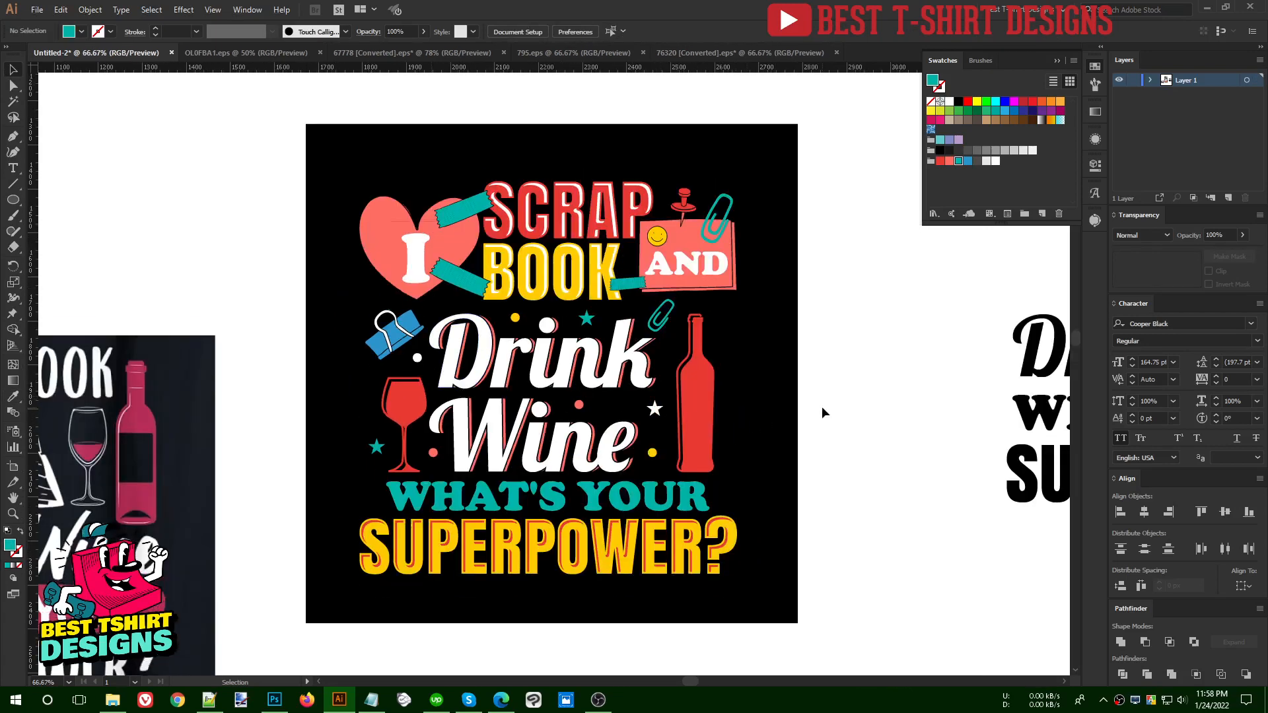
scroll(687, 266, "up", 3)
left_click(687, 260)
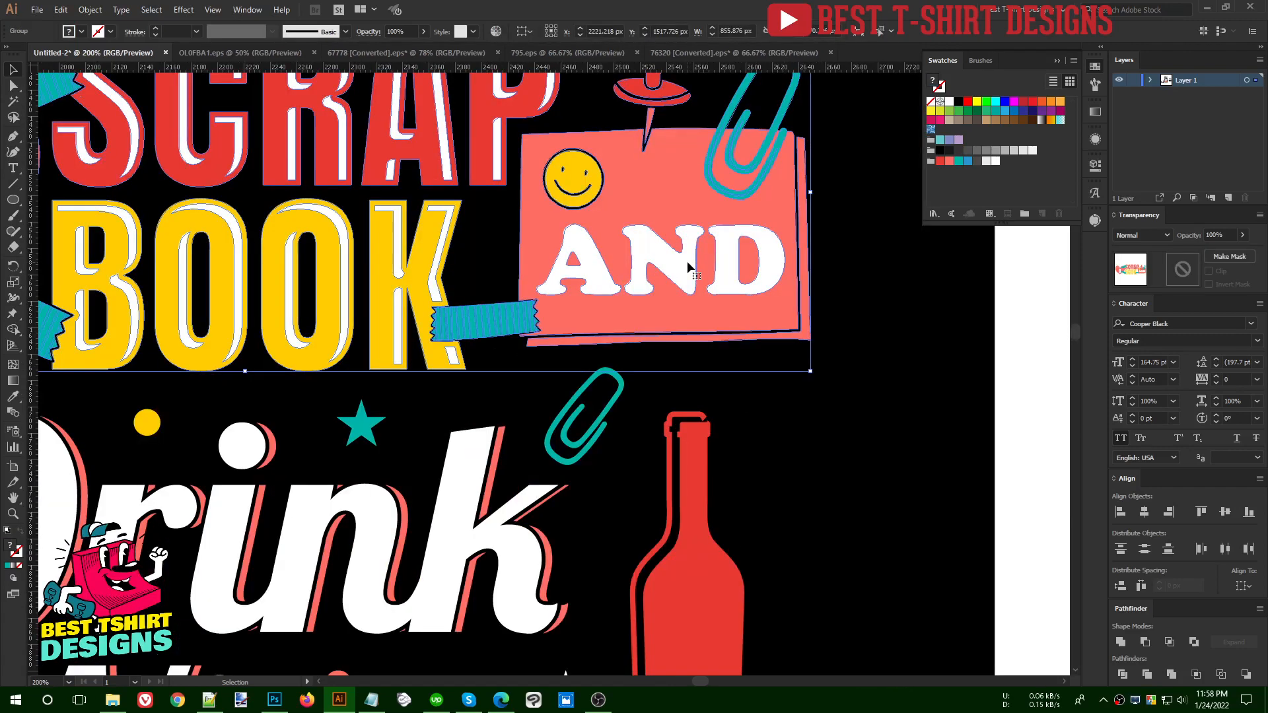
scroll(726, 304, "down", 2)
left_click(840, 323)
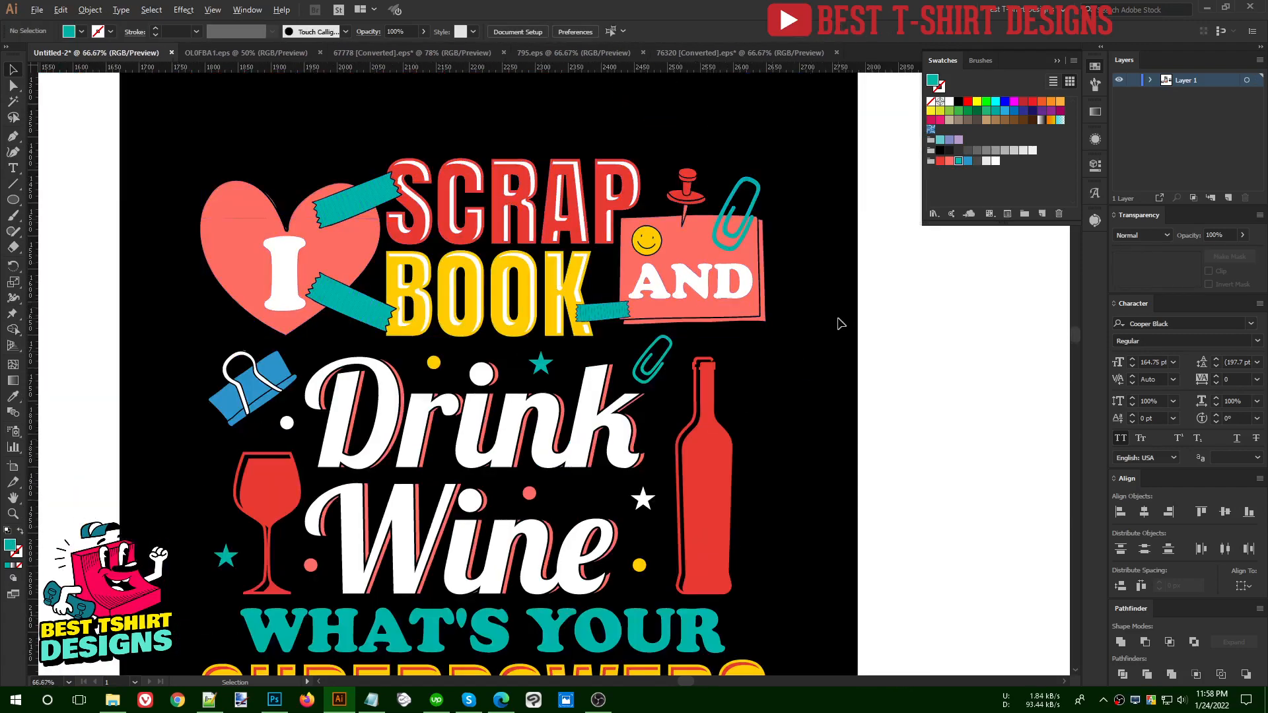
scroll(820, 419, "down", 2)
scroll(673, 390, "up", 1)
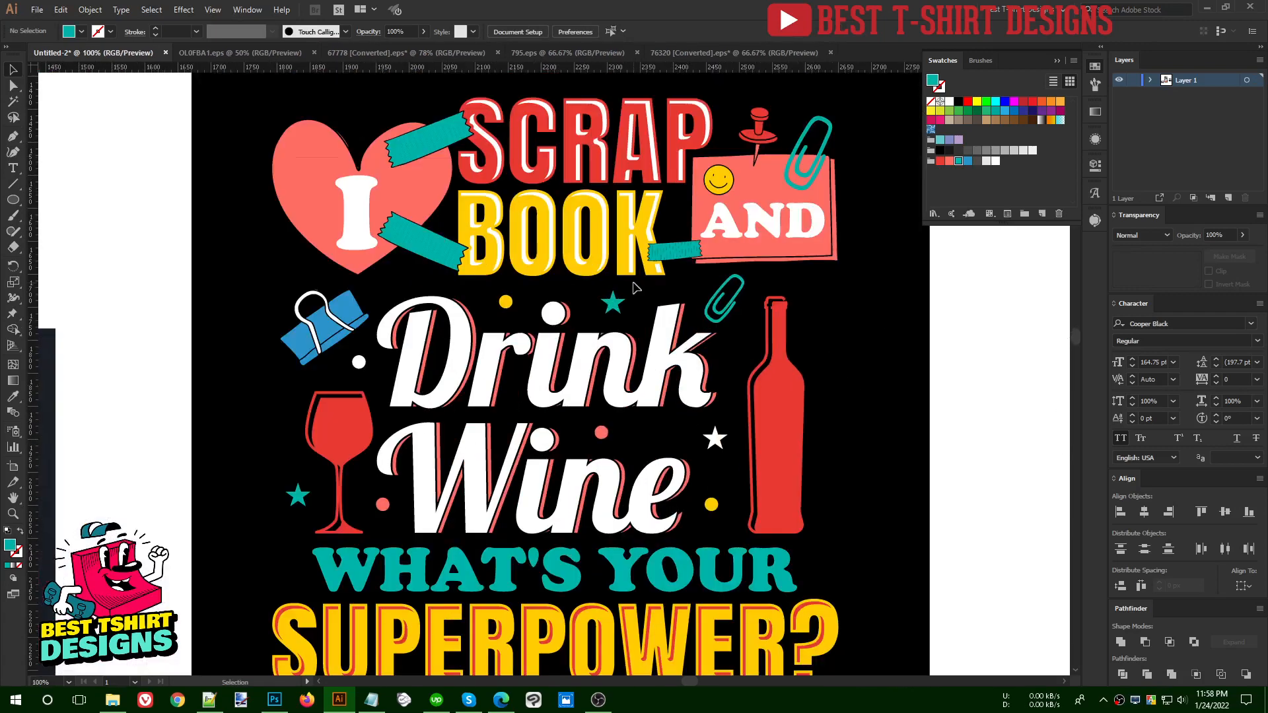
scroll(660, 330, "down", 1)
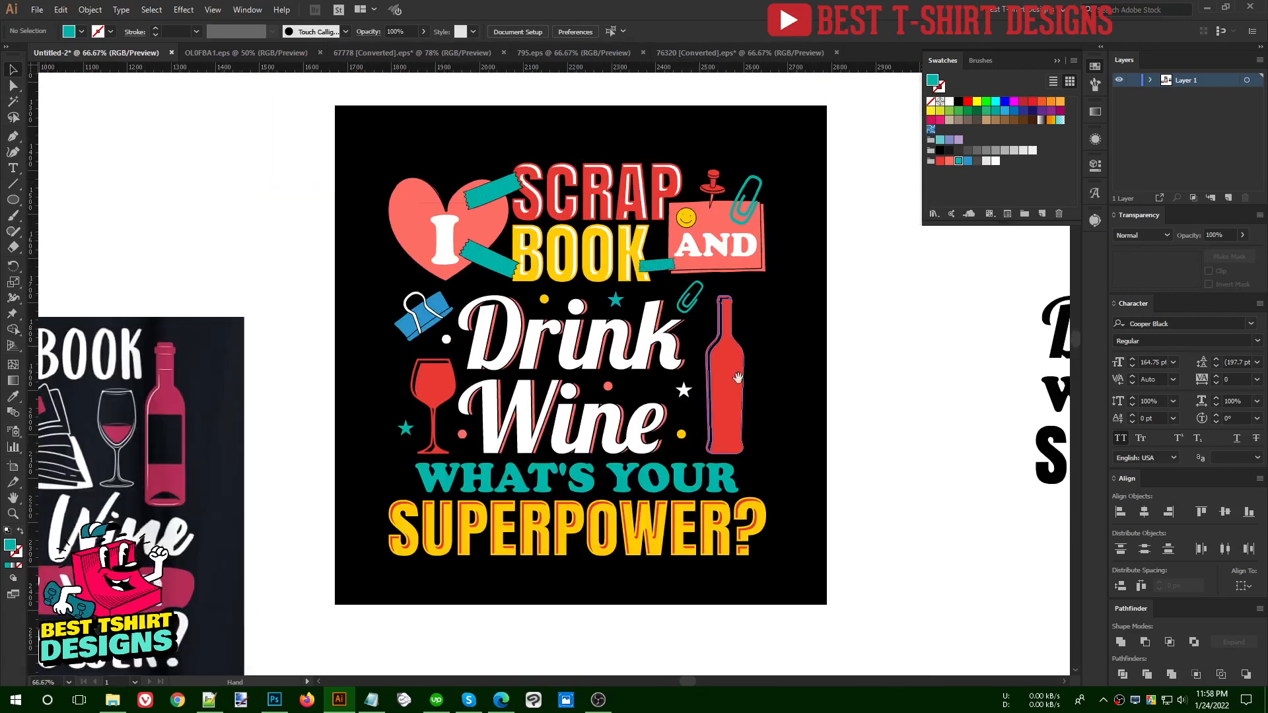